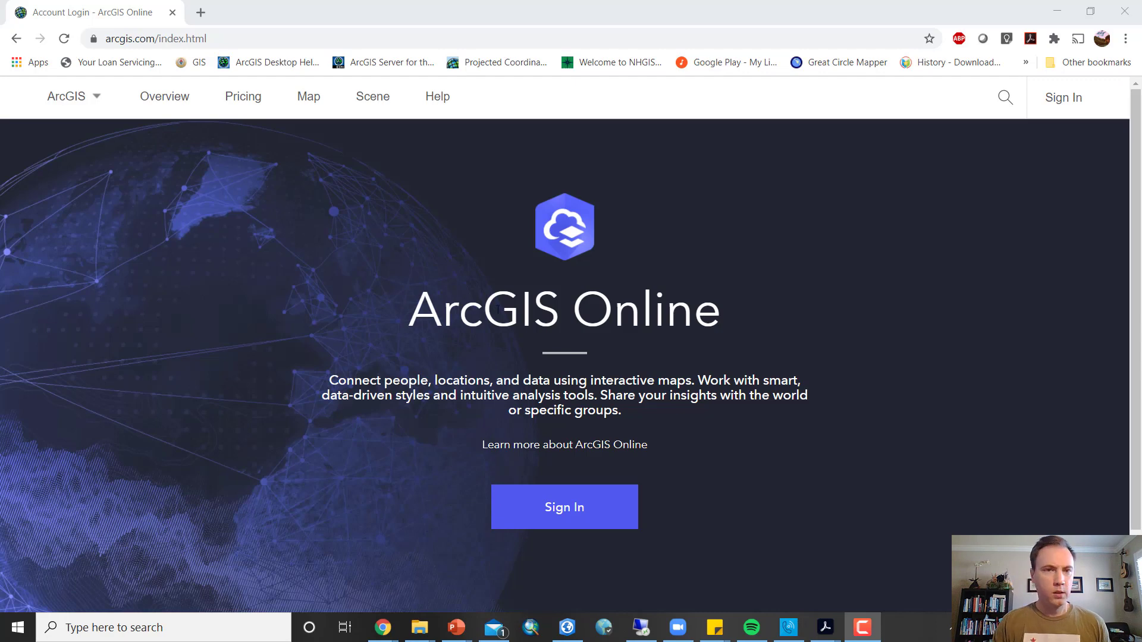
Go to arcgis.com, sign in with the saved ArcGIS login, and dismiss the licence notice
click(508, 36)
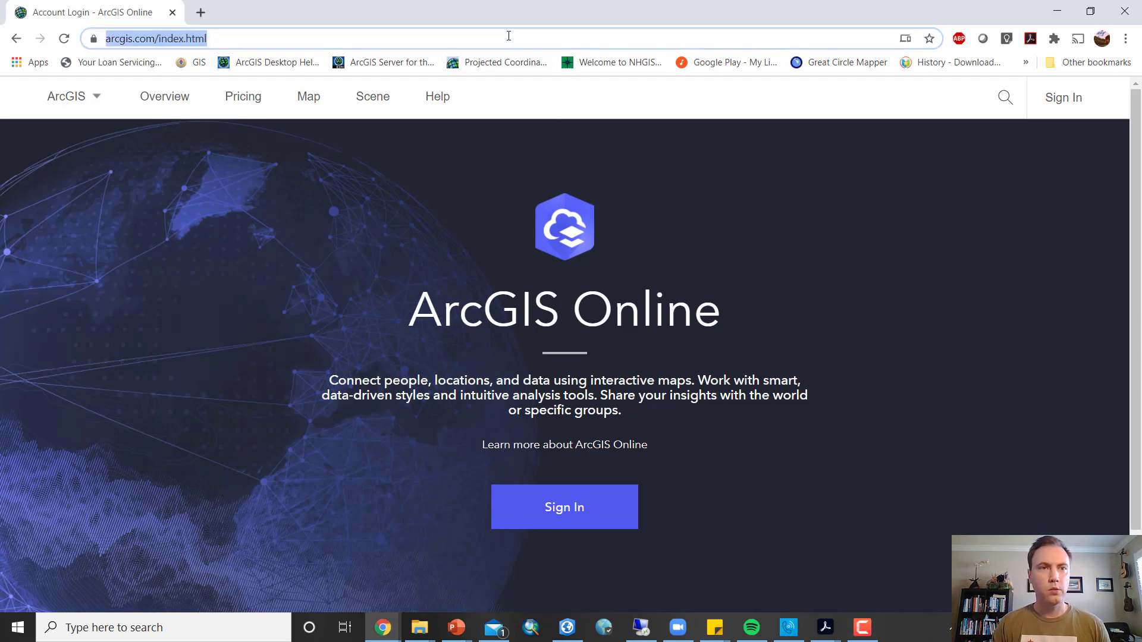
text(arcgis.com)
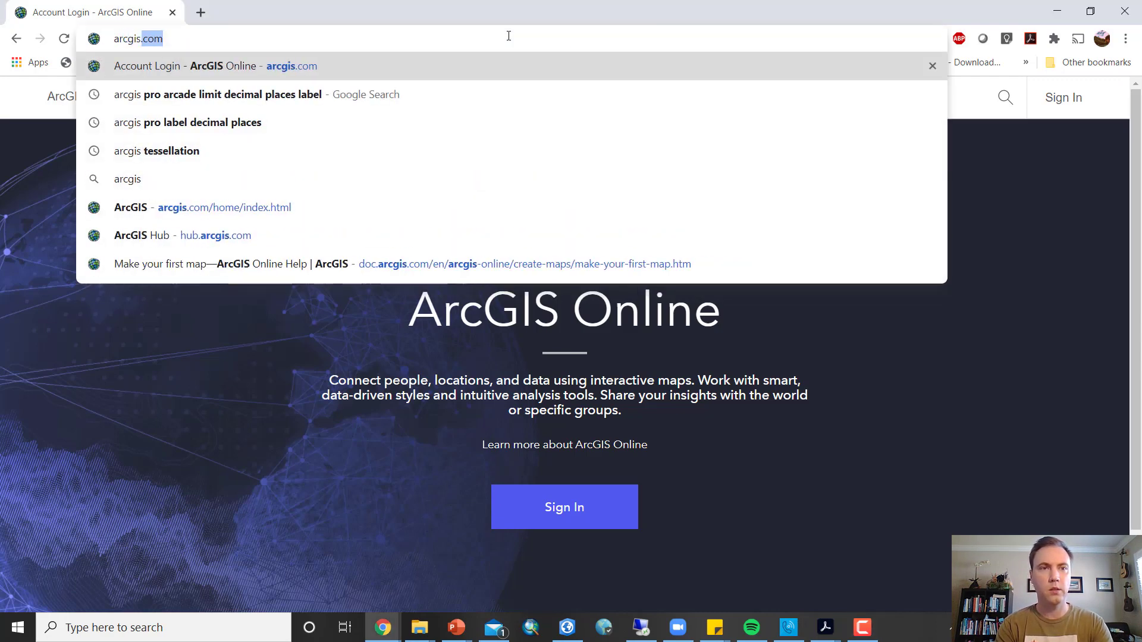
key(Return)
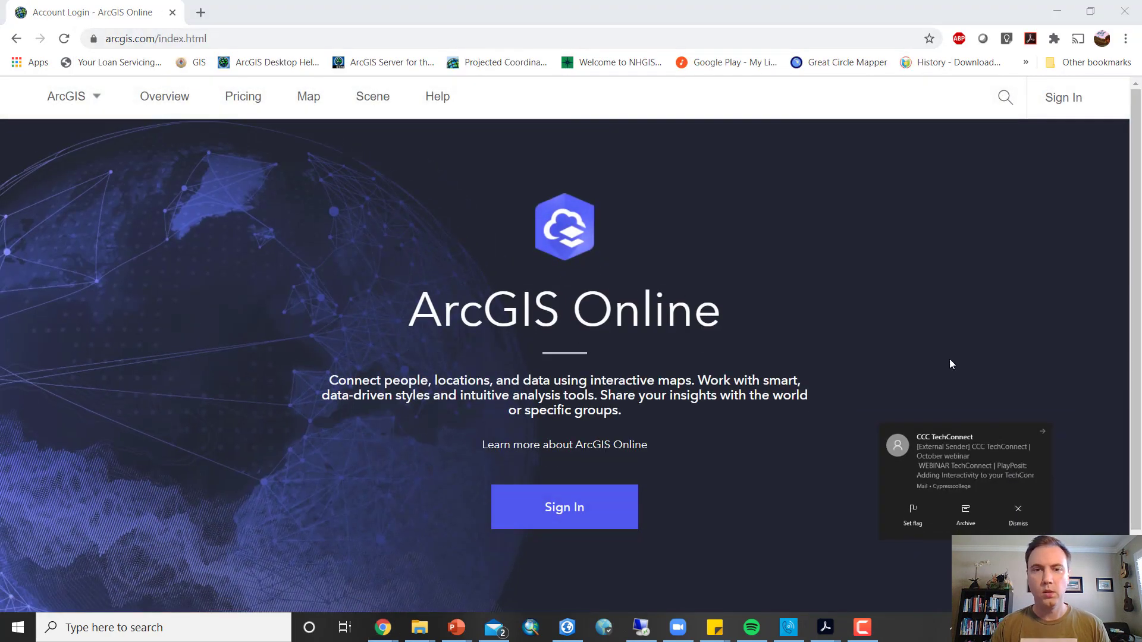
click(566, 507)
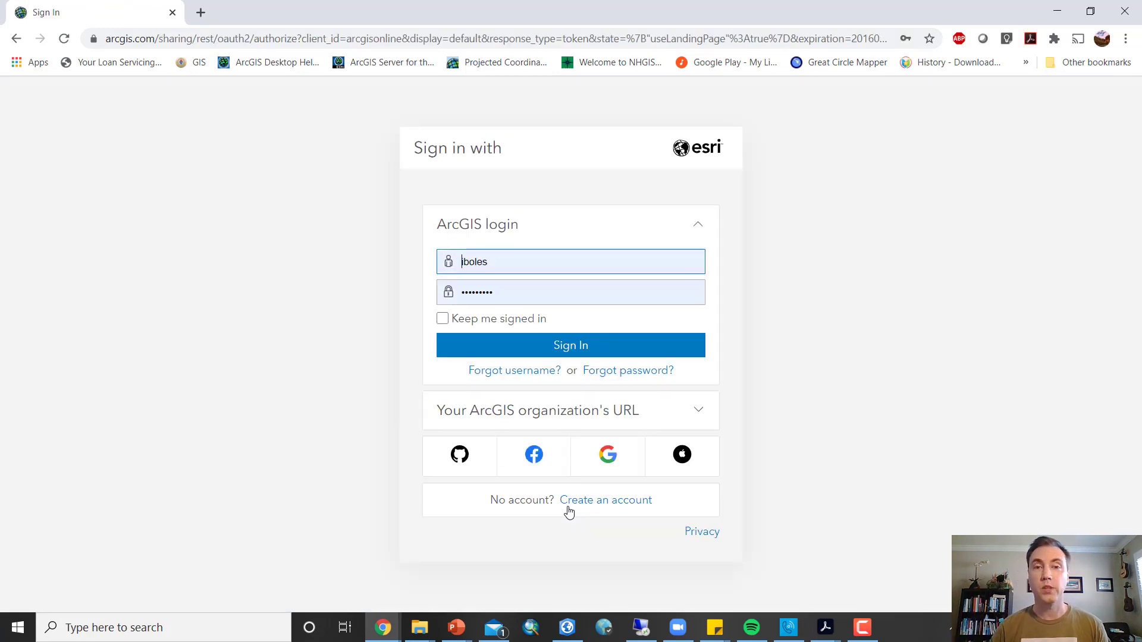
click(563, 349)
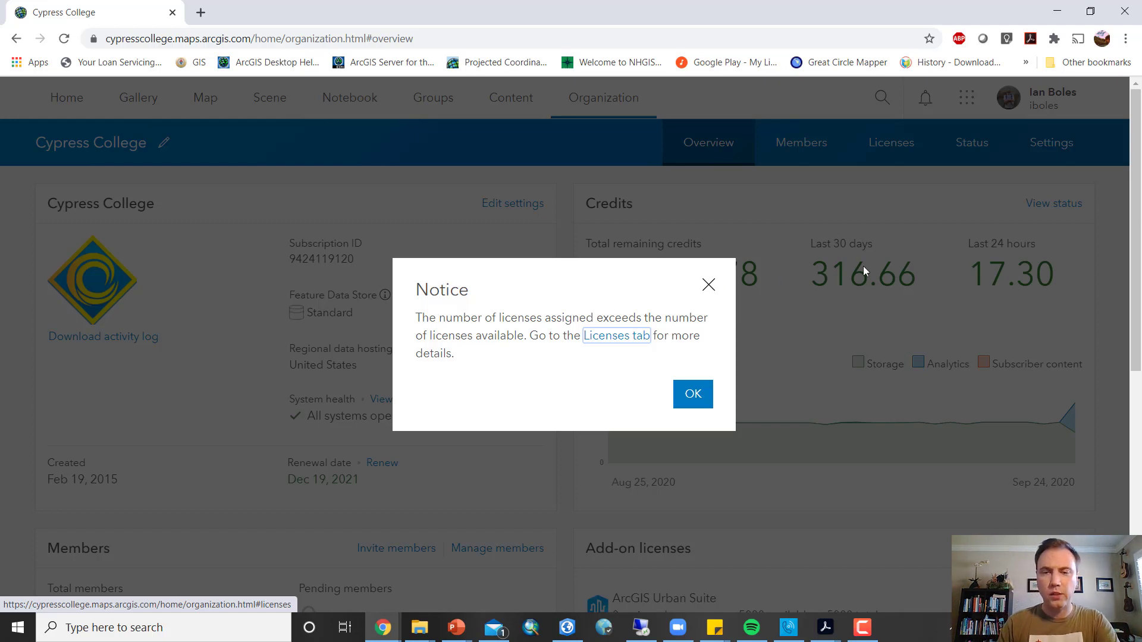
click(709, 288)
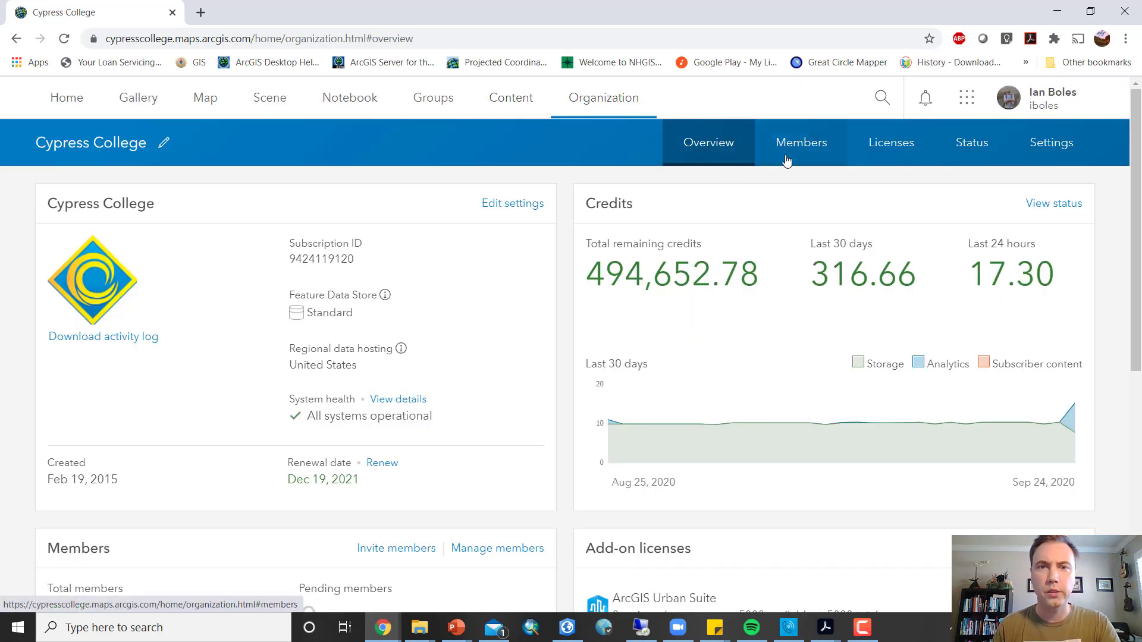
Search all of ArcGIS Online for esripress_msd_arcgis
click(496, 101)
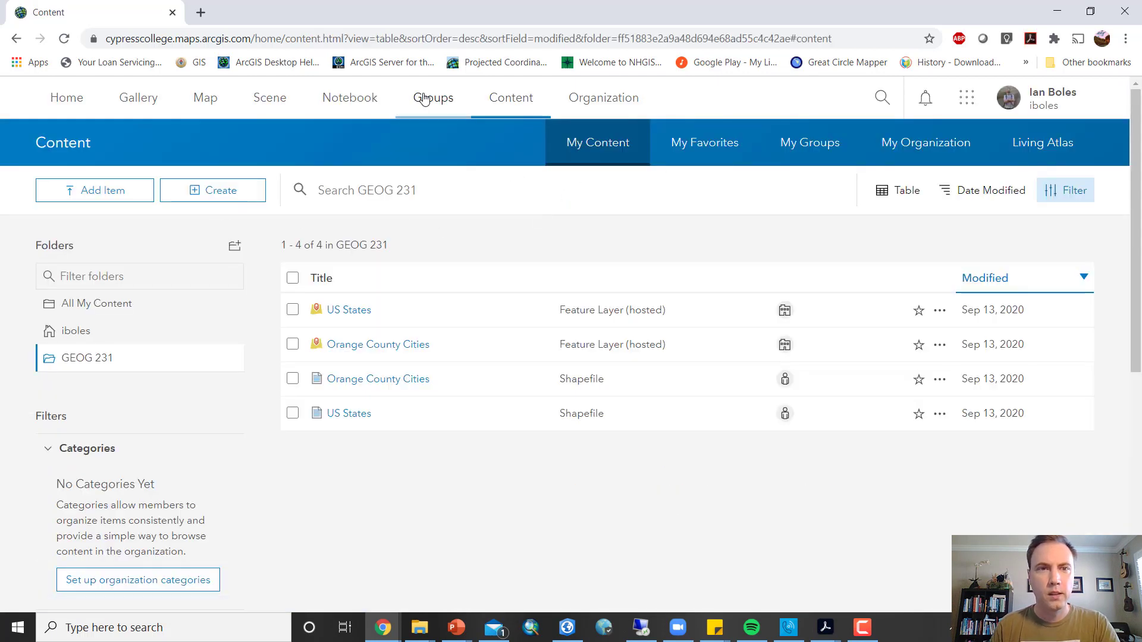
click(882, 100)
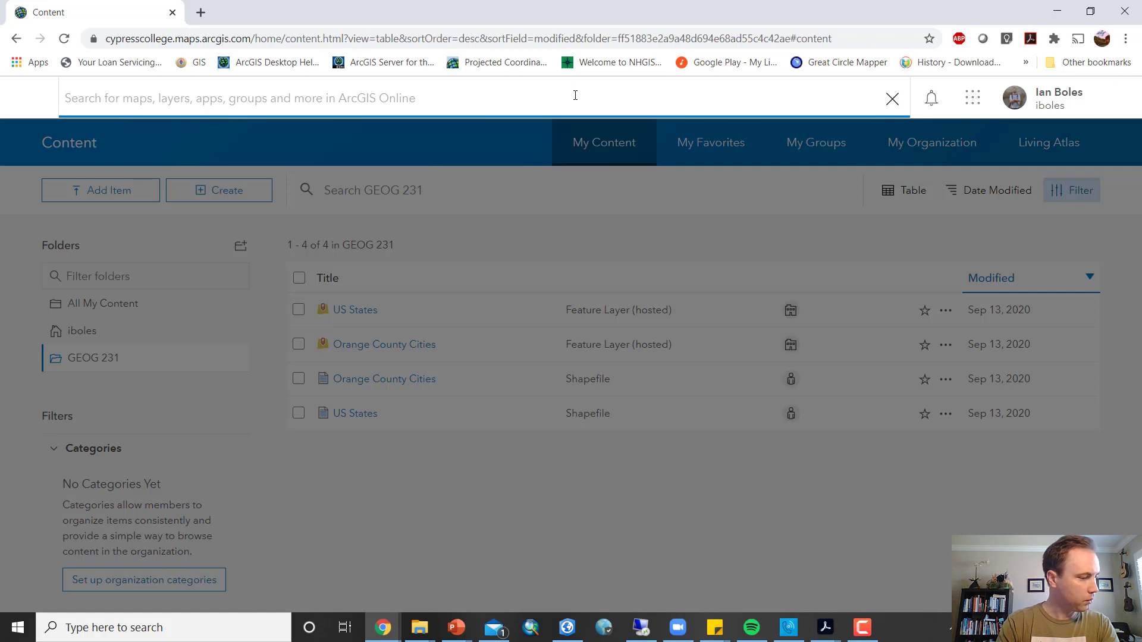
text(esripress_)
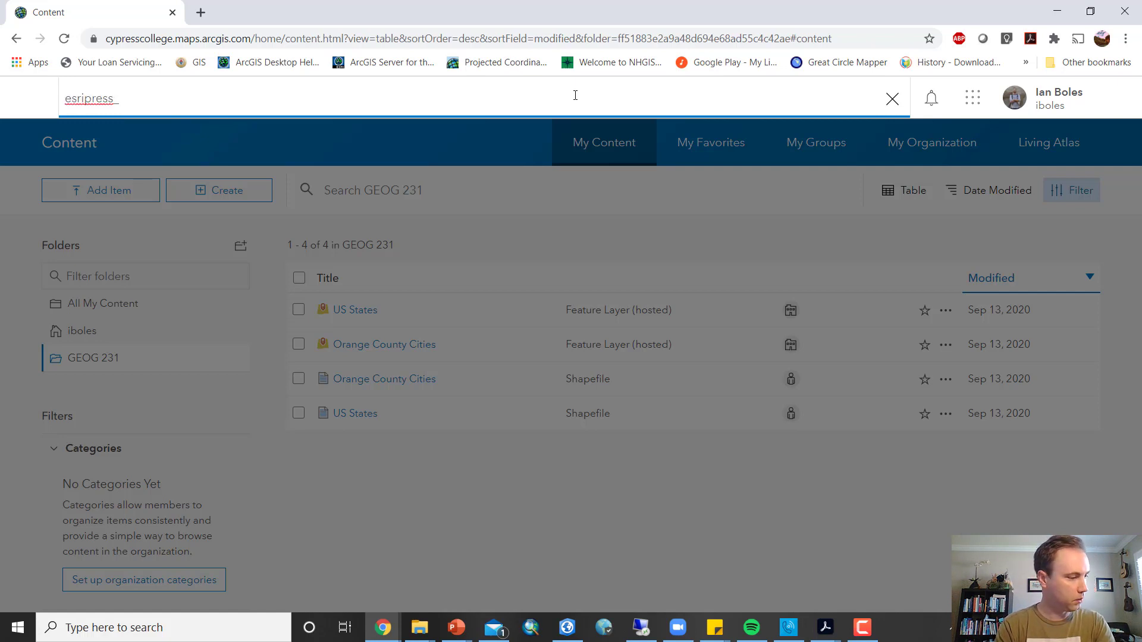
text(msd)
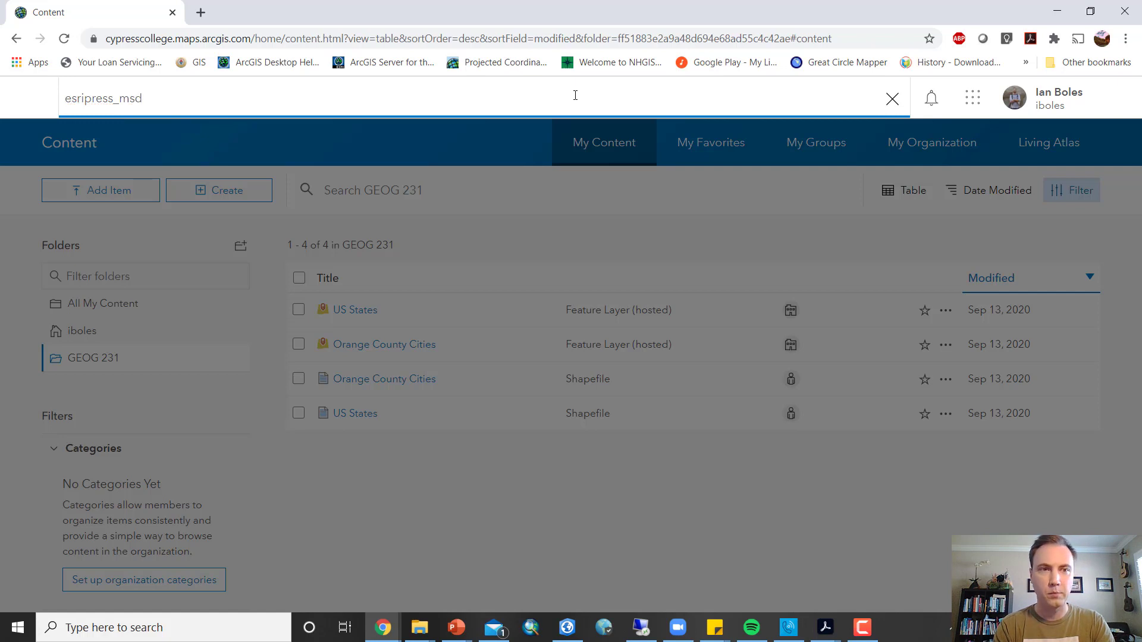
text(_arcgis)
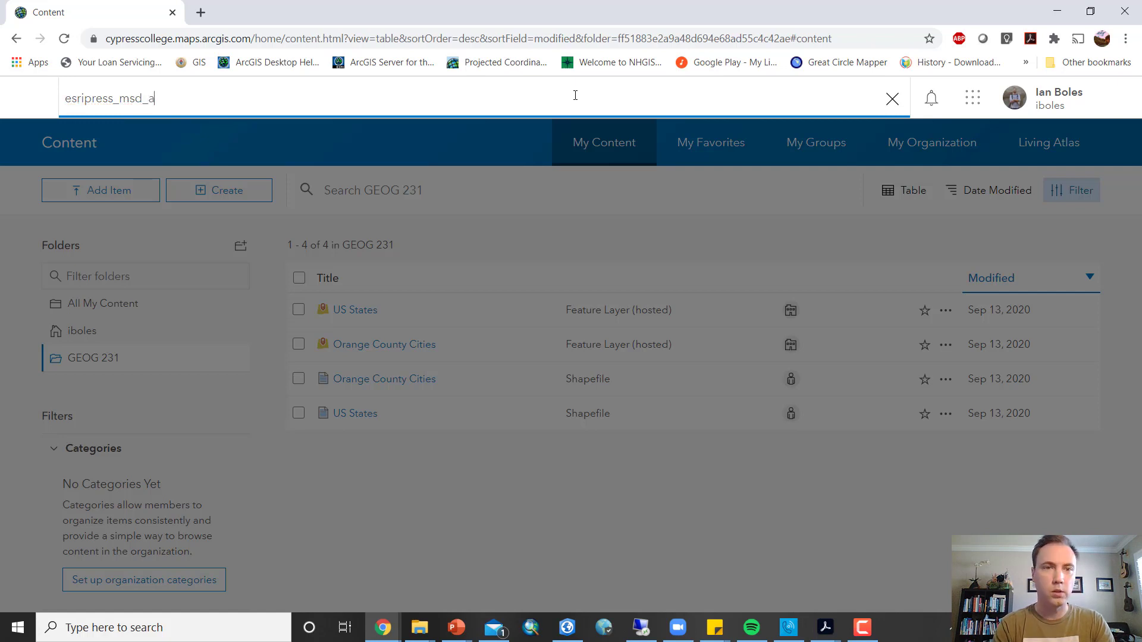
key(Return)
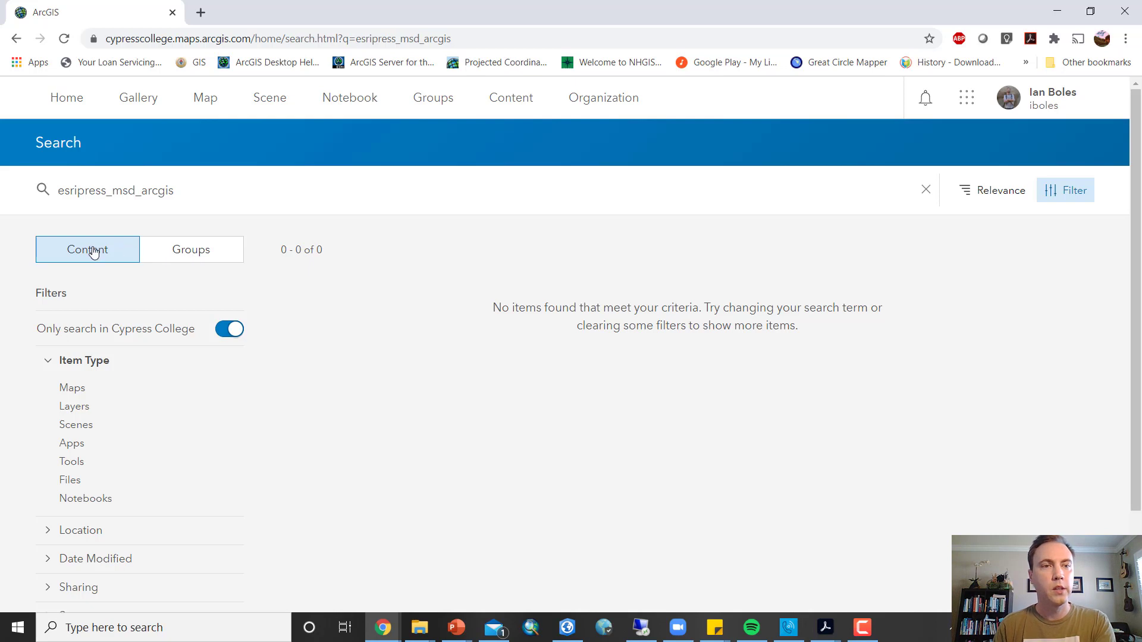
Show group results from outside Cypress College and open the group owned by esripress_msd_arcgis
click(181, 257)
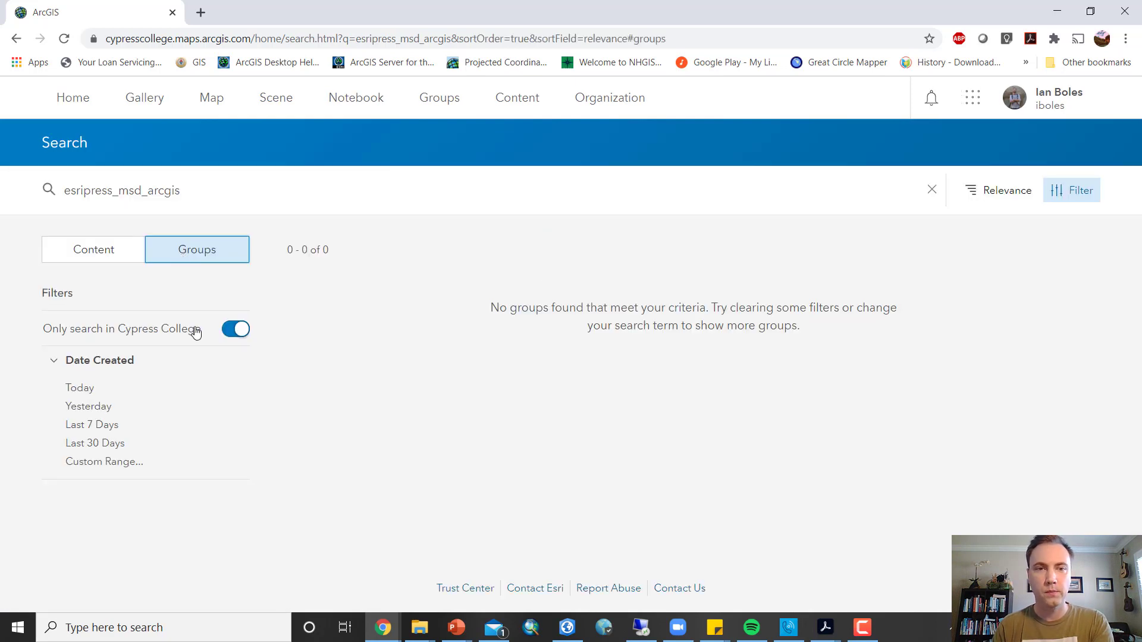
click(236, 330)
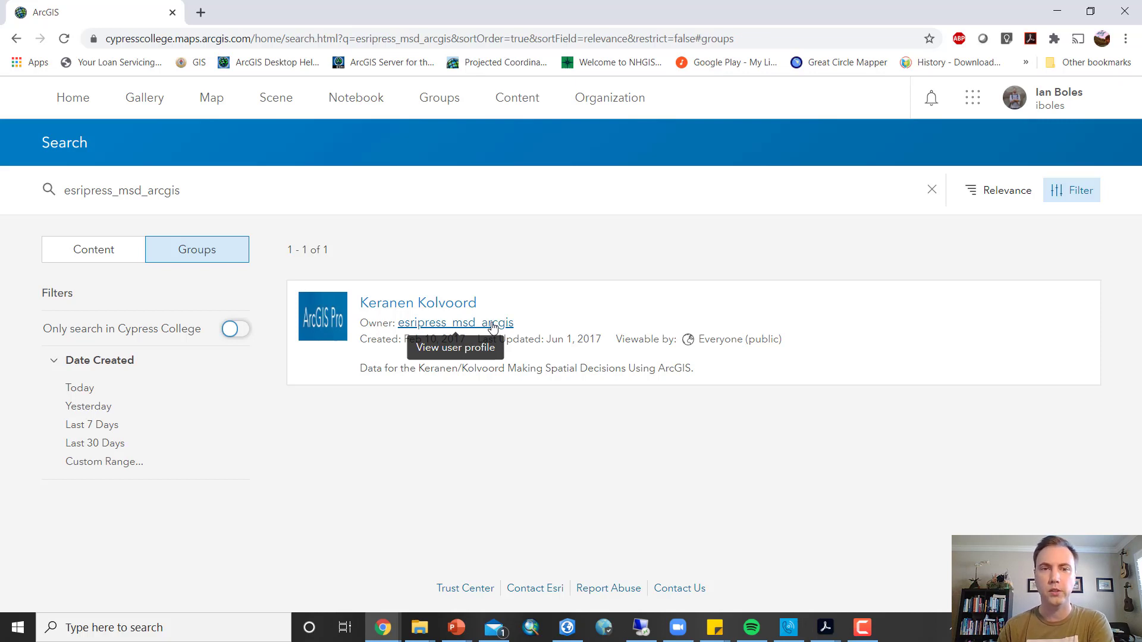
click(457, 308)
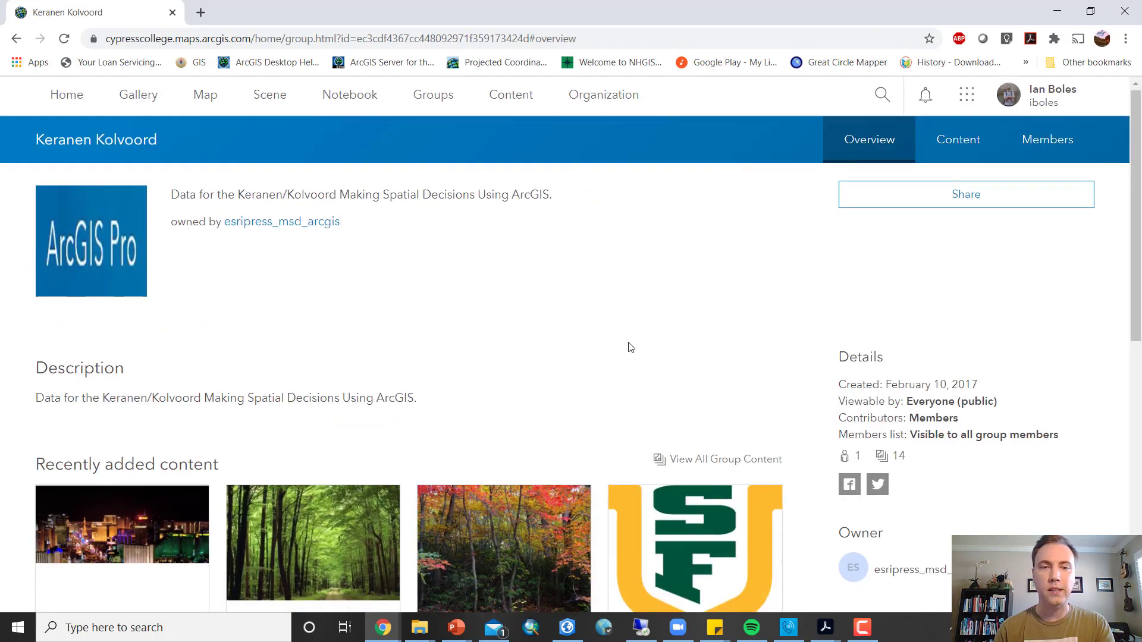
View all of the group's content and download the DC_Data project package
scroll(625, 351, down, 5)
scroll(746, 334, down, 4)
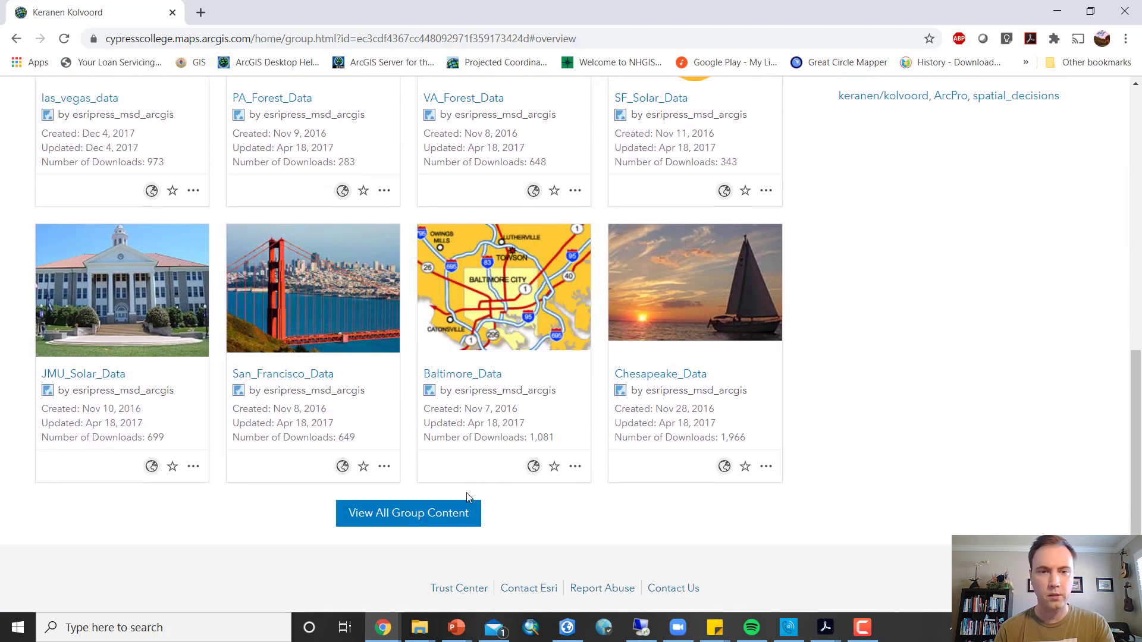
click(426, 519)
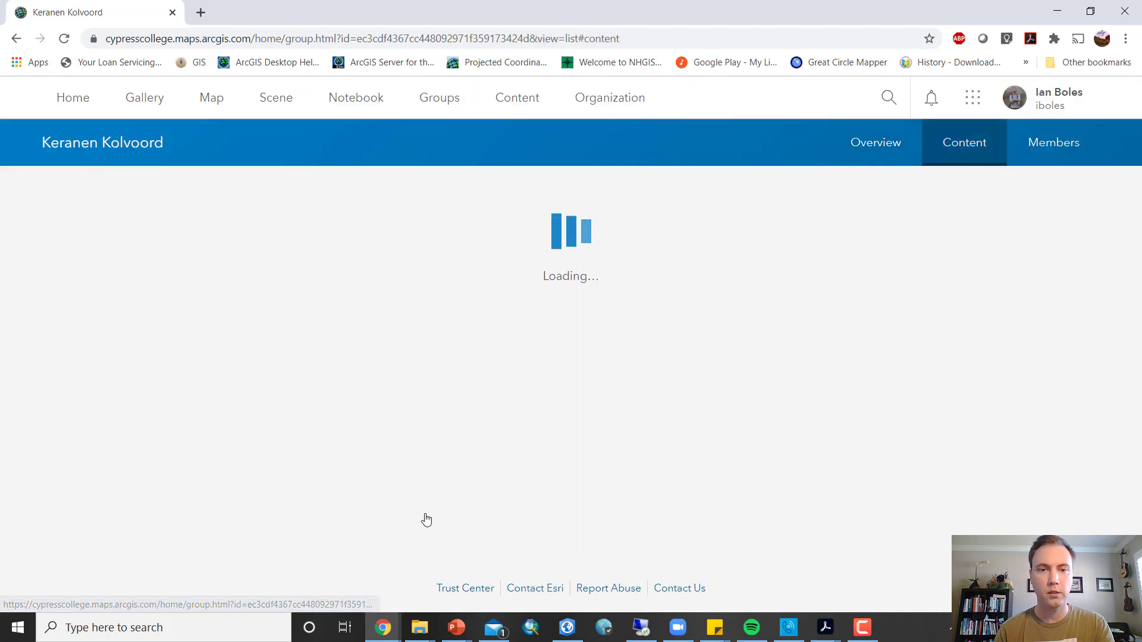
scroll(532, 375, down, 4)
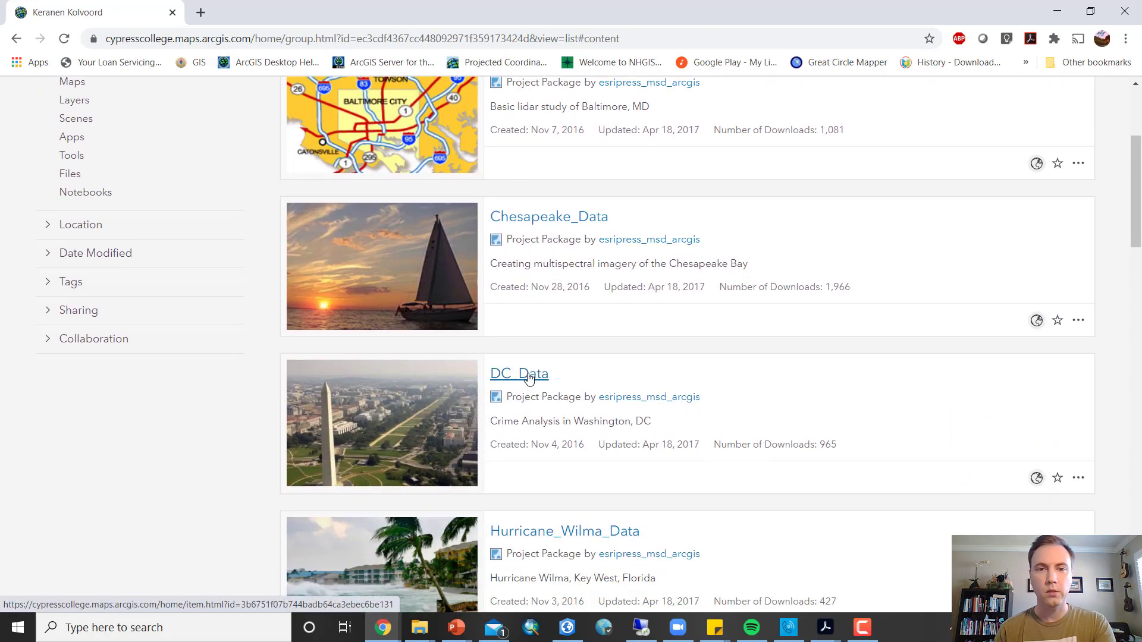
click(1078, 479)
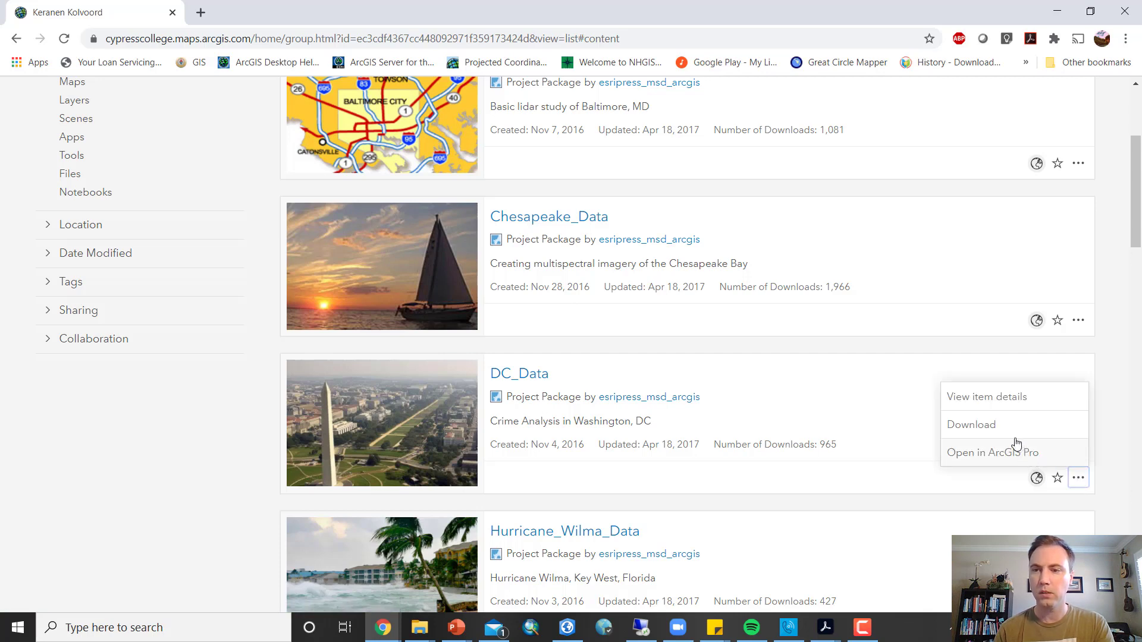
click(998, 431)
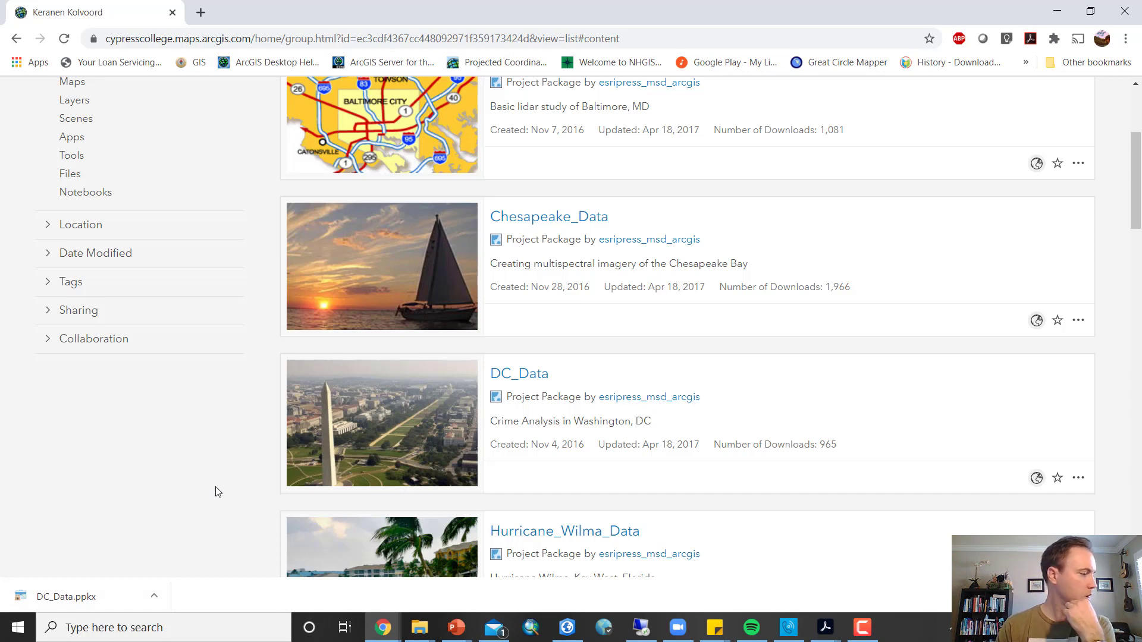
Switch to ArcGIS Pro and start a new project from the blank Map template, named DC Results
click(568, 627)
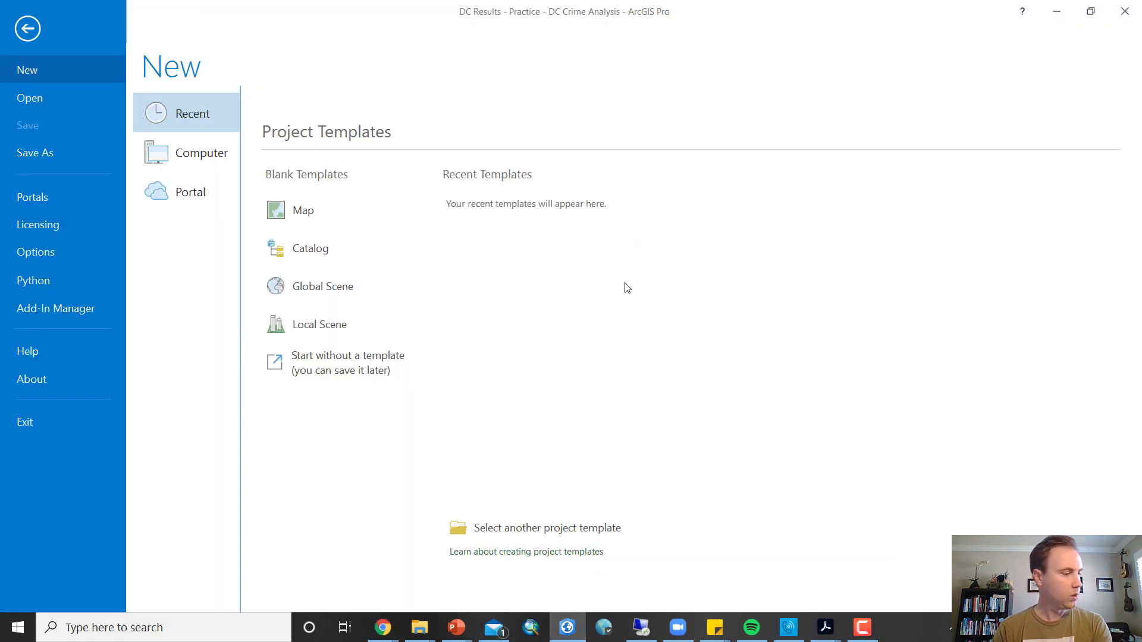
click(316, 211)
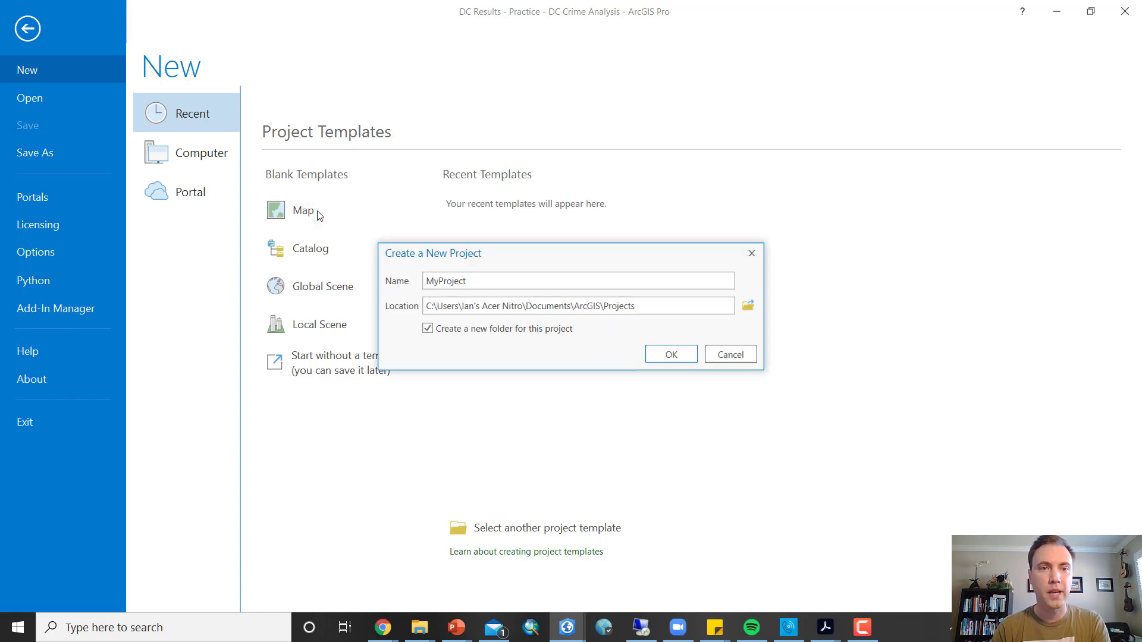
double_click(518, 284)
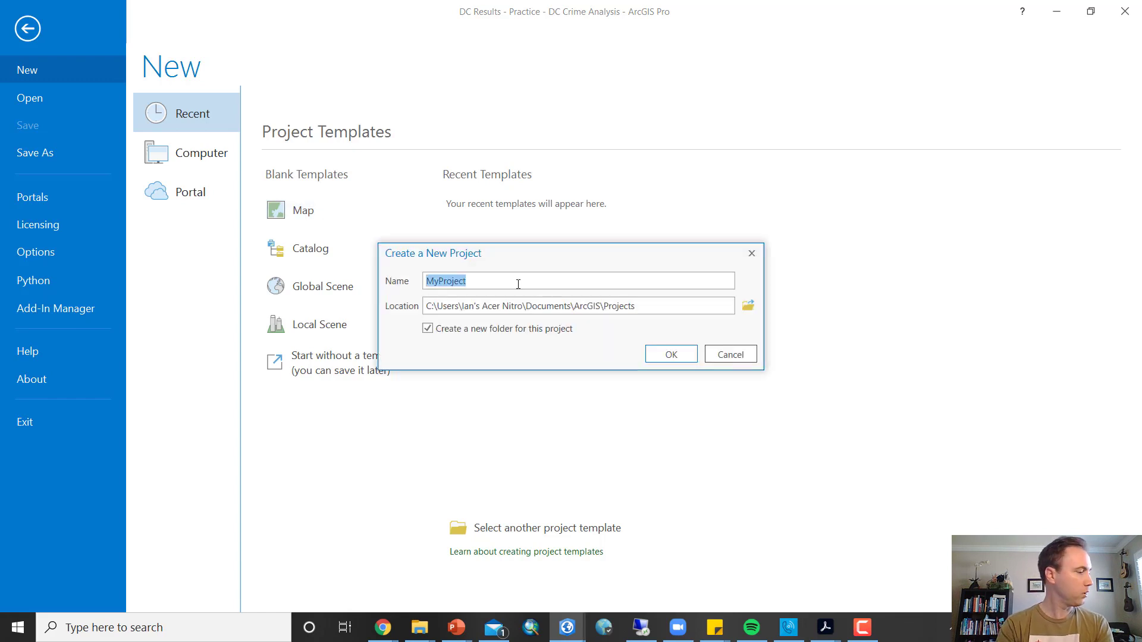
text(DC Results)
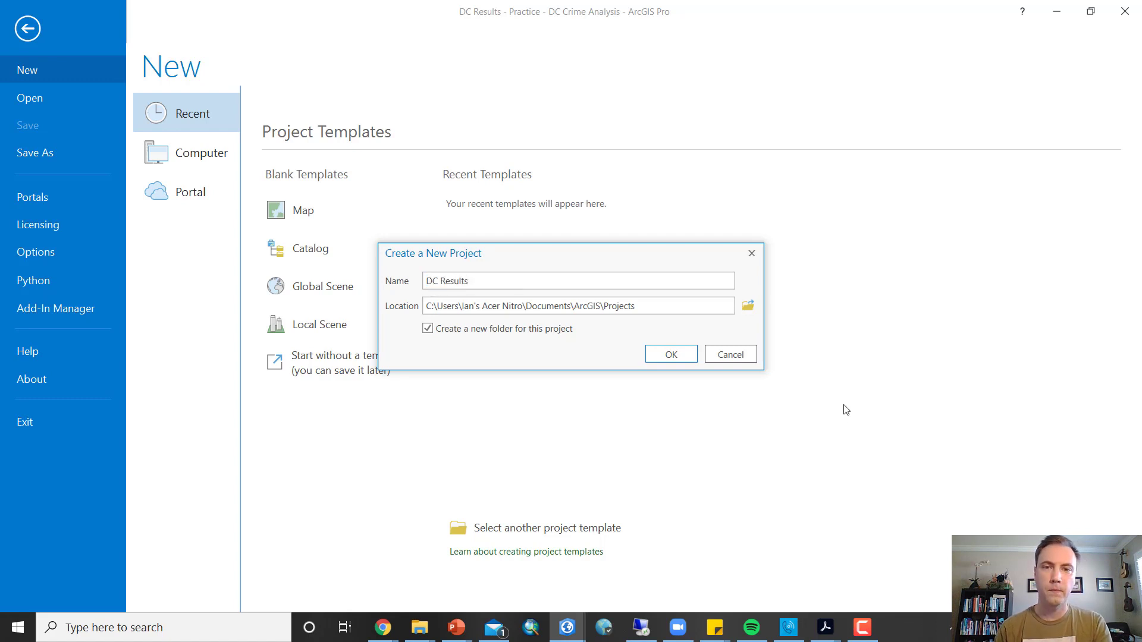
Set the project location to Desktop > GEOG_231_Spatial_Analysis > #Fall_2020_GEOG_231 > Assignments > Week 6 - Mapping Density and create the project in its own new folder
click(748, 306)
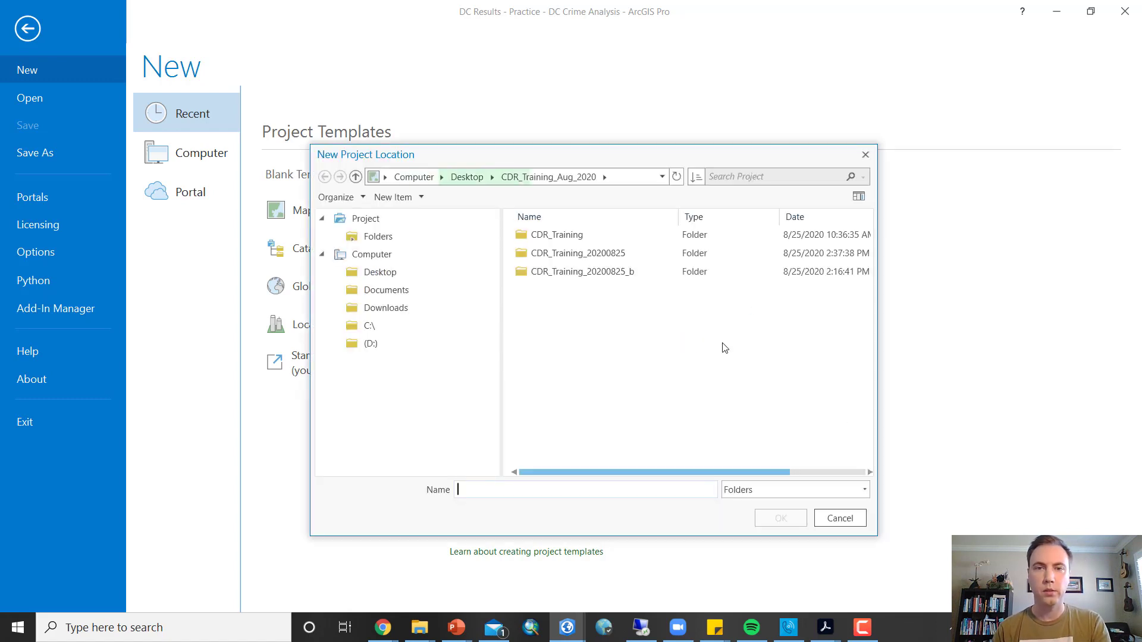
click(380, 272)
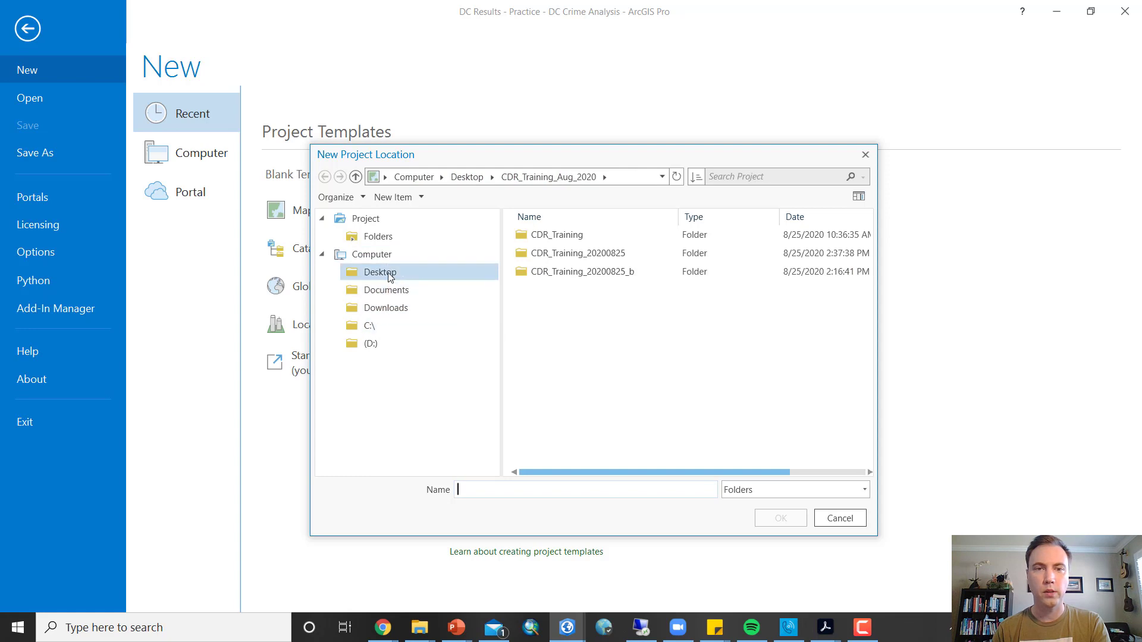
double_click(596, 363)
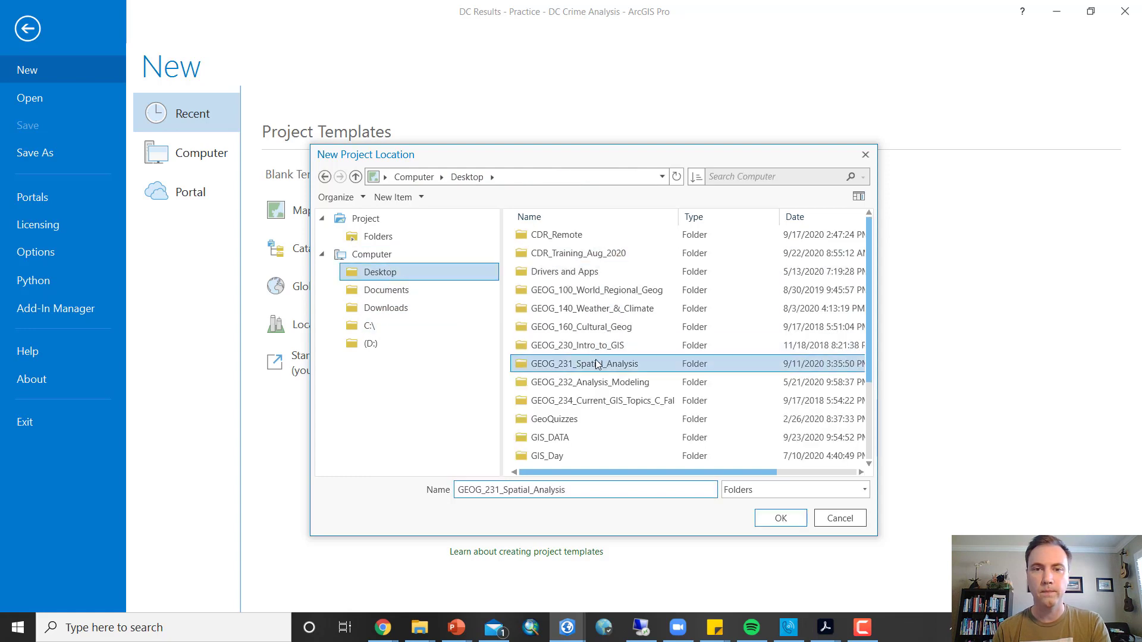
double_click(601, 239)
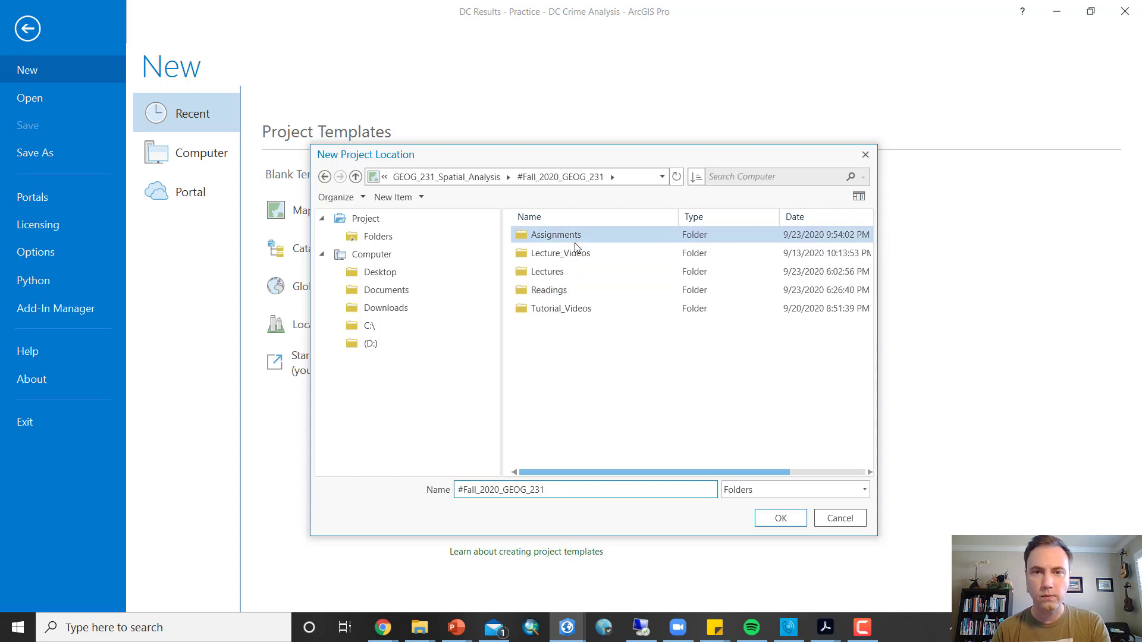
double_click(574, 237)
click(612, 296)
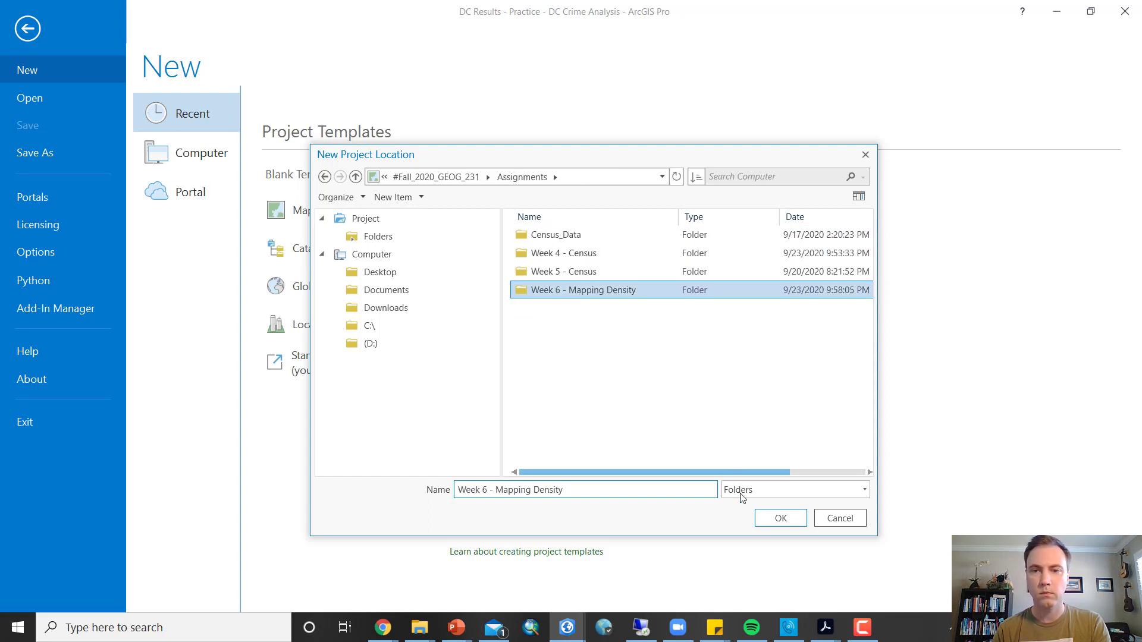
click(773, 519)
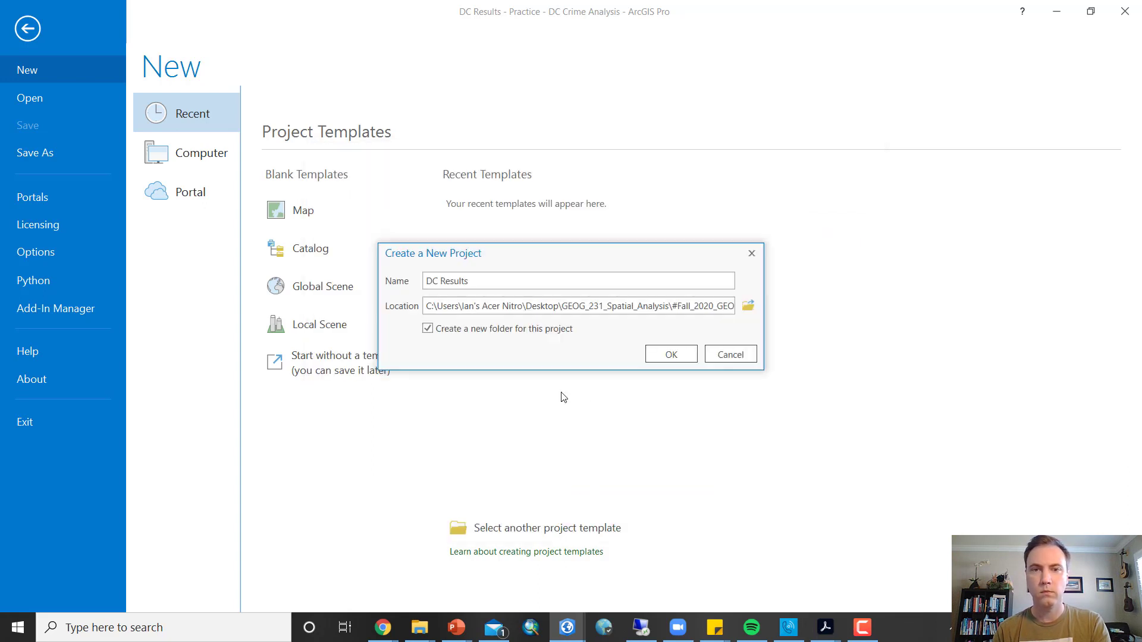
click(671, 356)
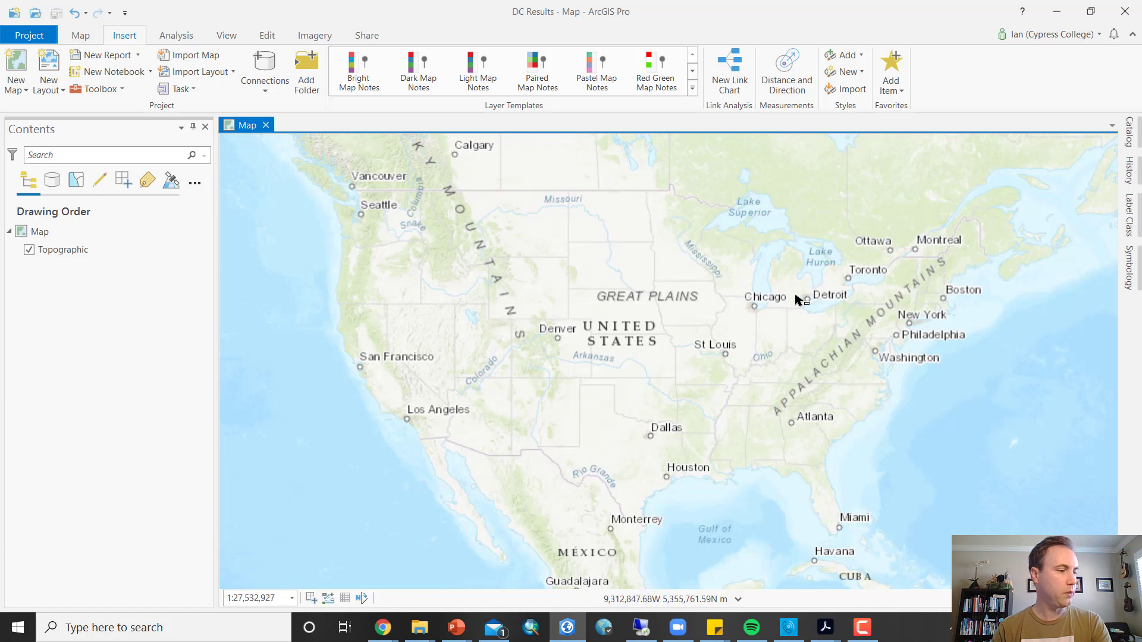
Search the geoprocessing tools for "extract package" and open the Extract Package tool
click(176, 35)
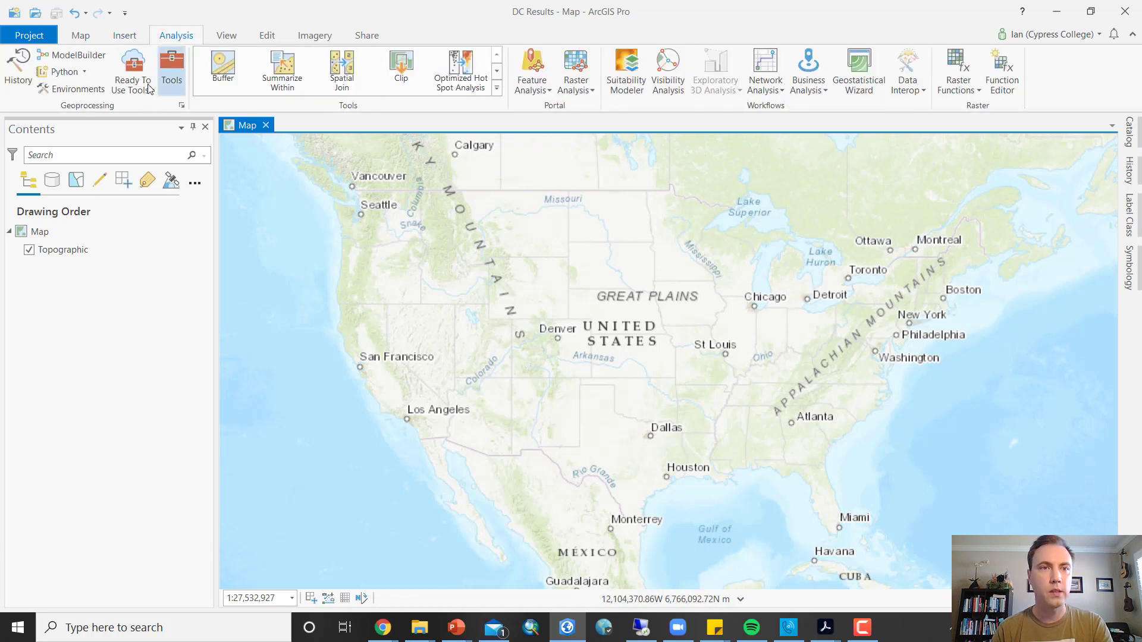
click(171, 70)
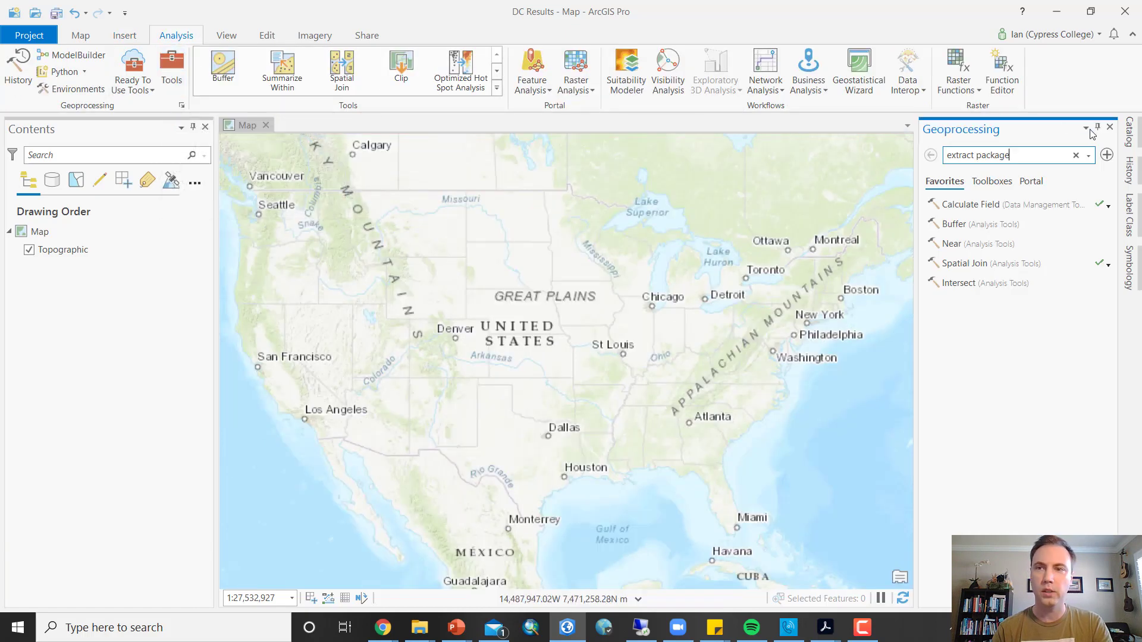
click(1022, 155)
text(extract package)
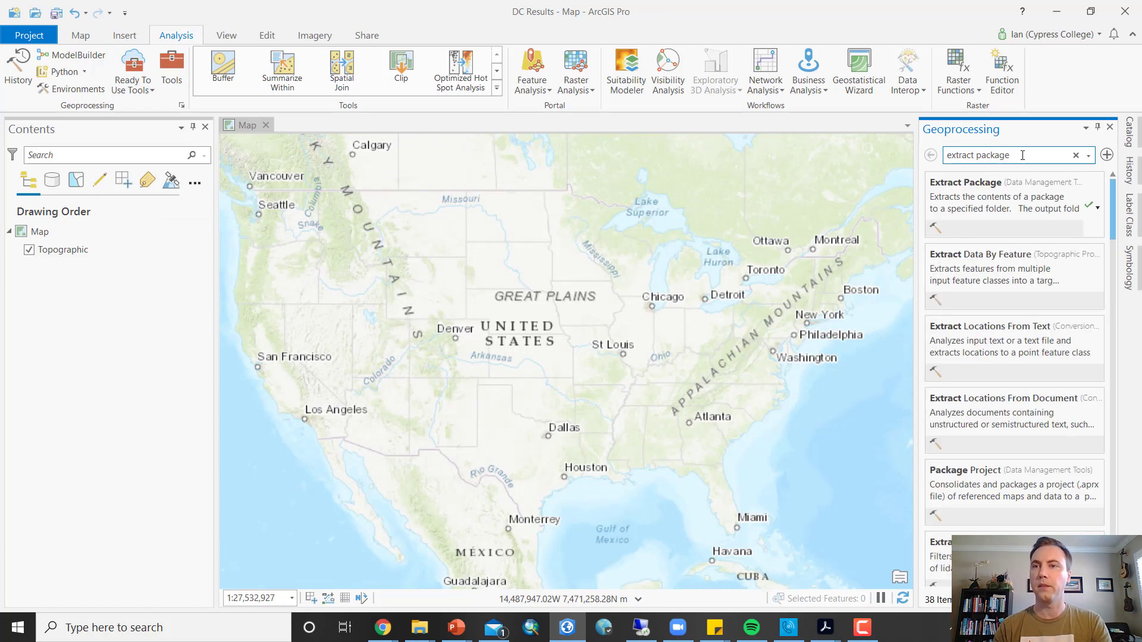
click(961, 184)
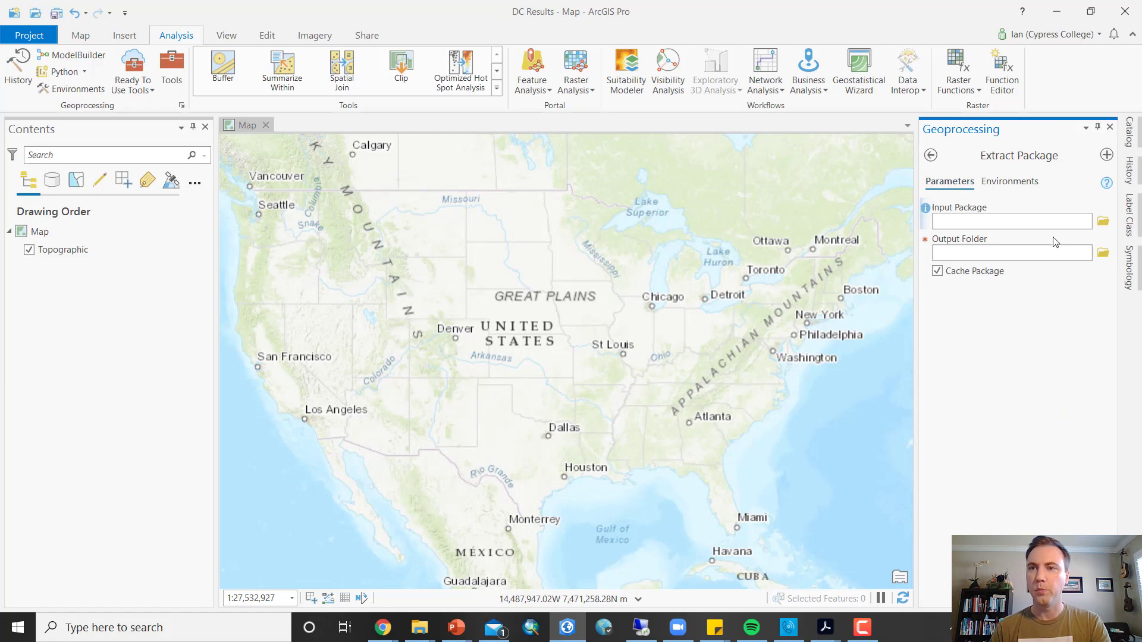
Set the input package to DC_Data.ppkx from the Downloads folder
click(1103, 223)
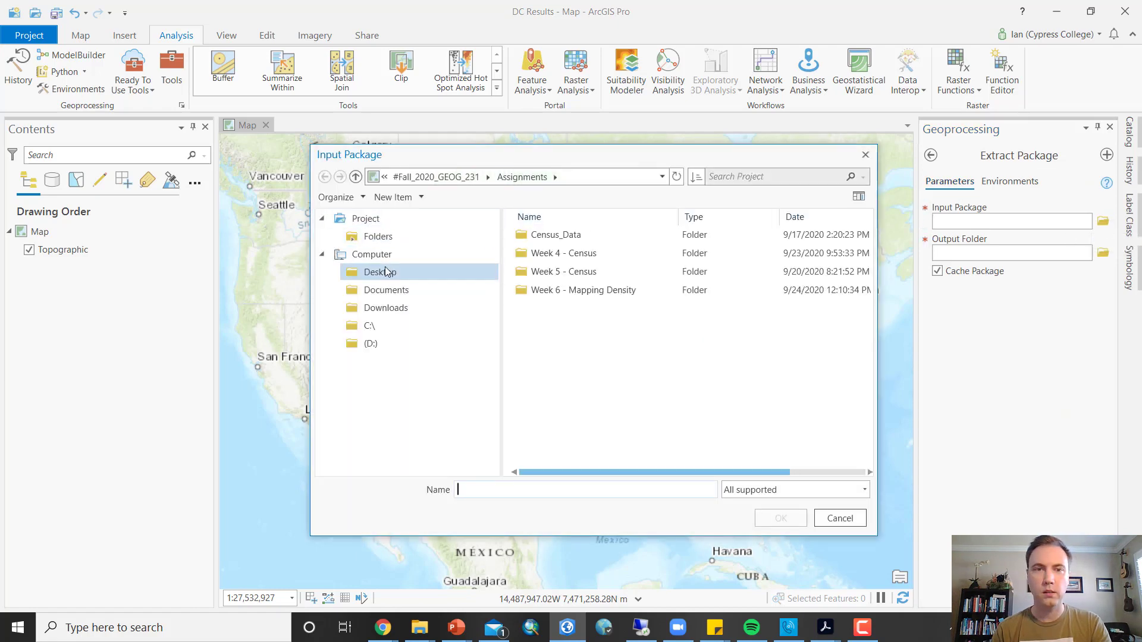
click(396, 303)
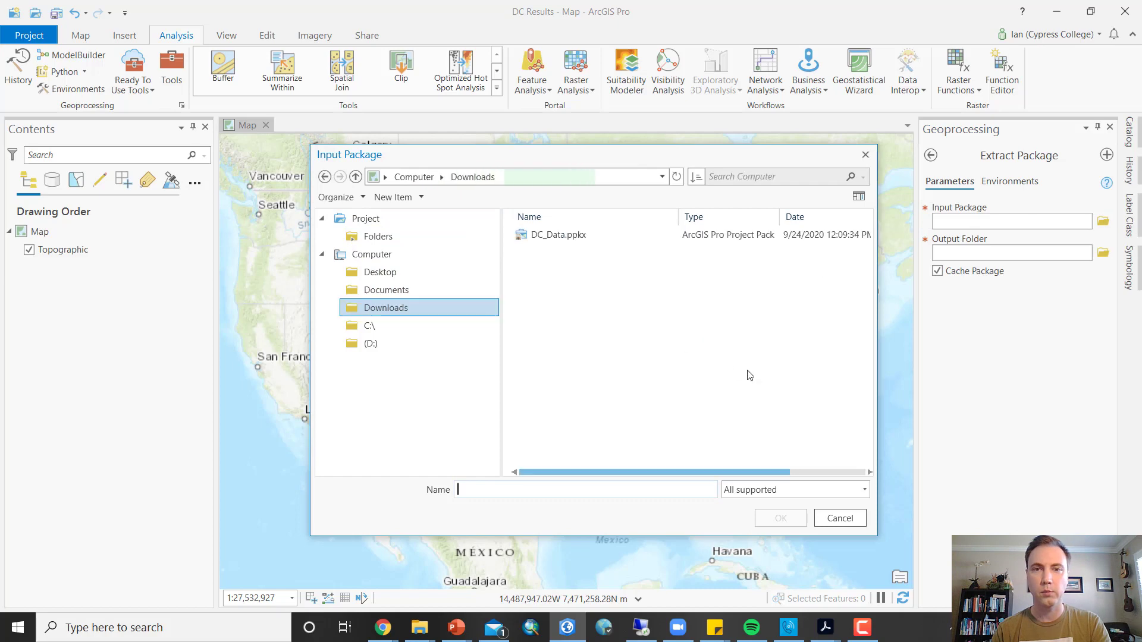
click(580, 238)
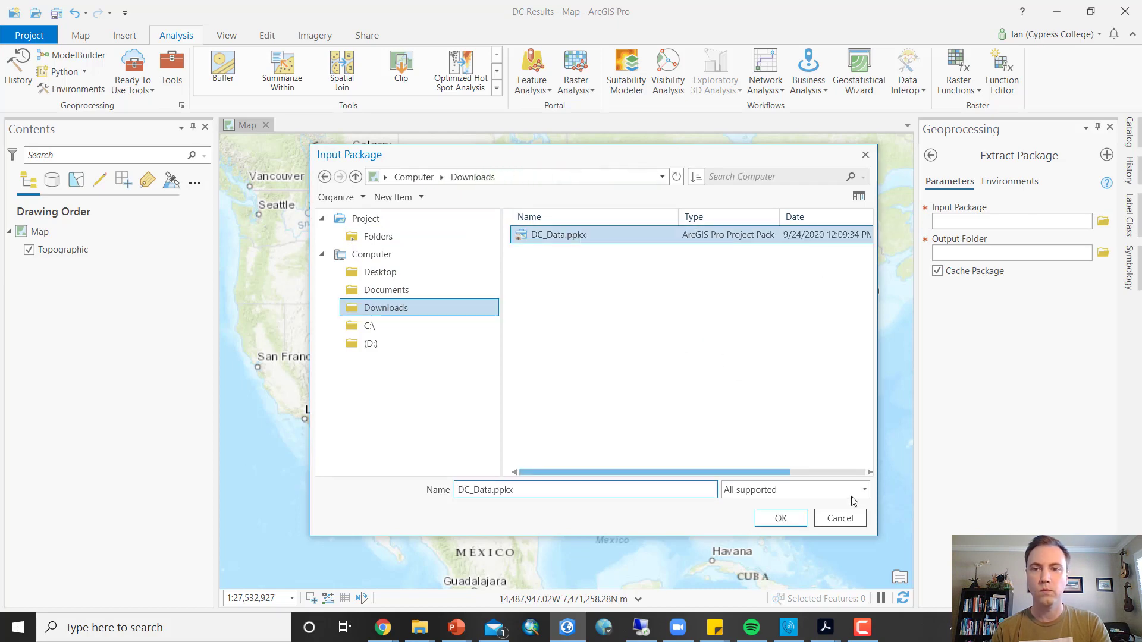
click(780, 518)
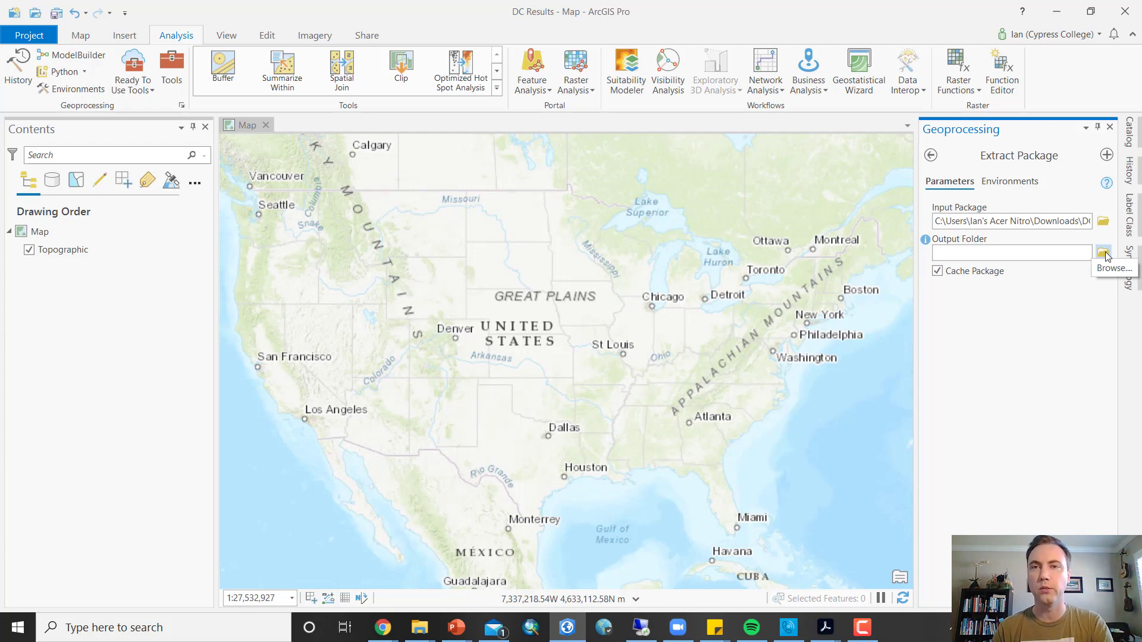
Set the output folder to Desktop > GEOG_231_Spatial_Analysis > #Fall_2020_GEOG_231 > Assignments > Week 6 - Mapping Density and run the package extraction
click(1104, 254)
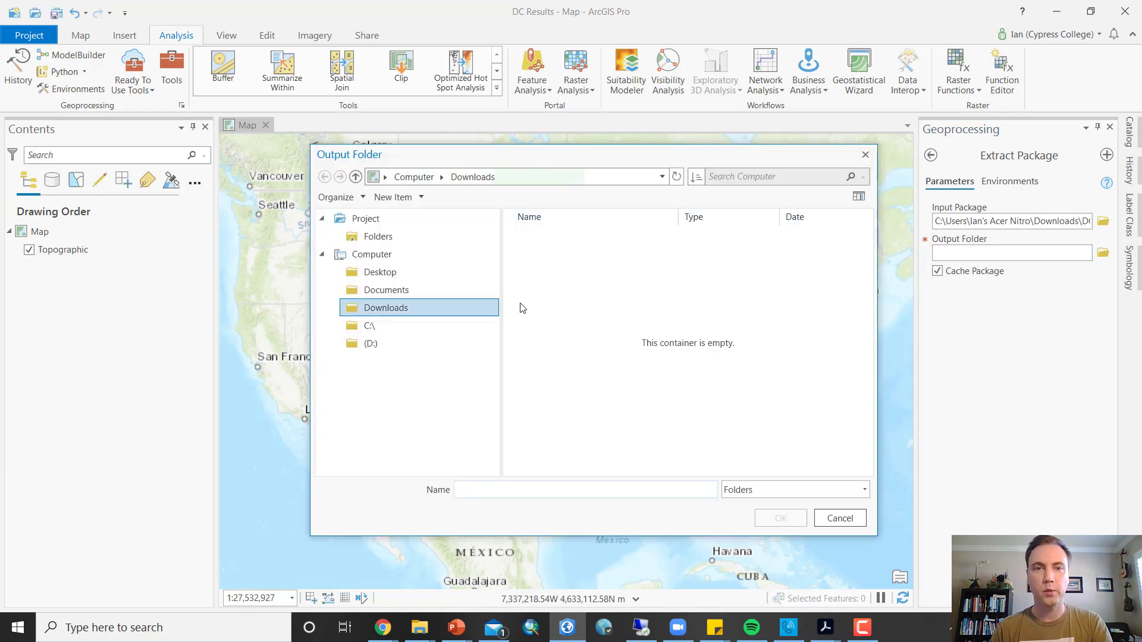
click(386, 272)
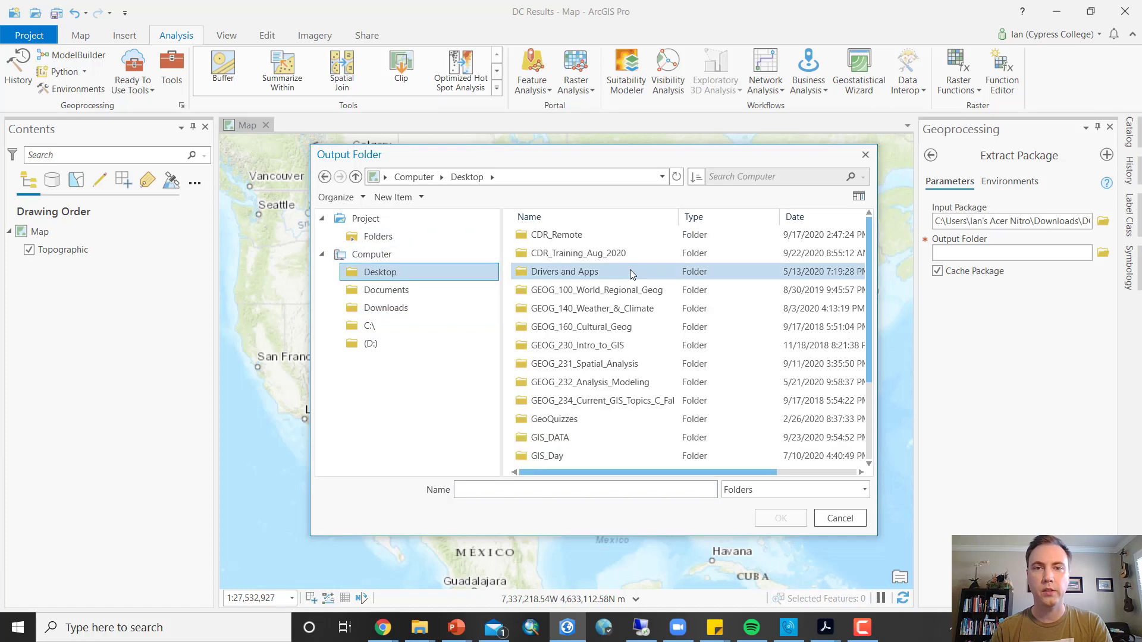
double_click(600, 363)
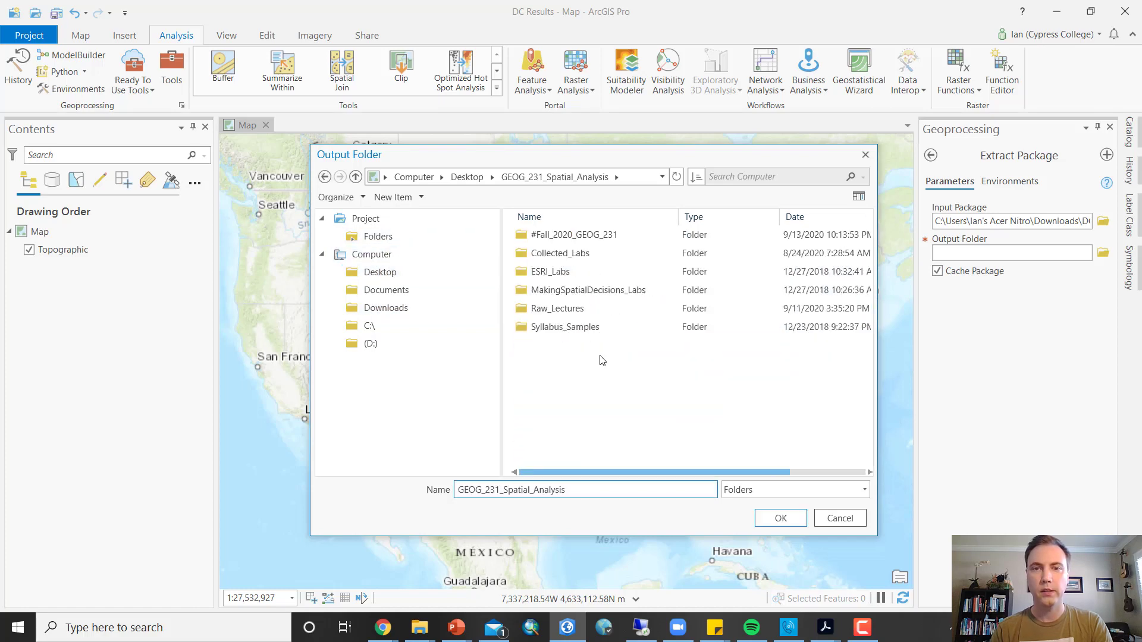
double_click(598, 235)
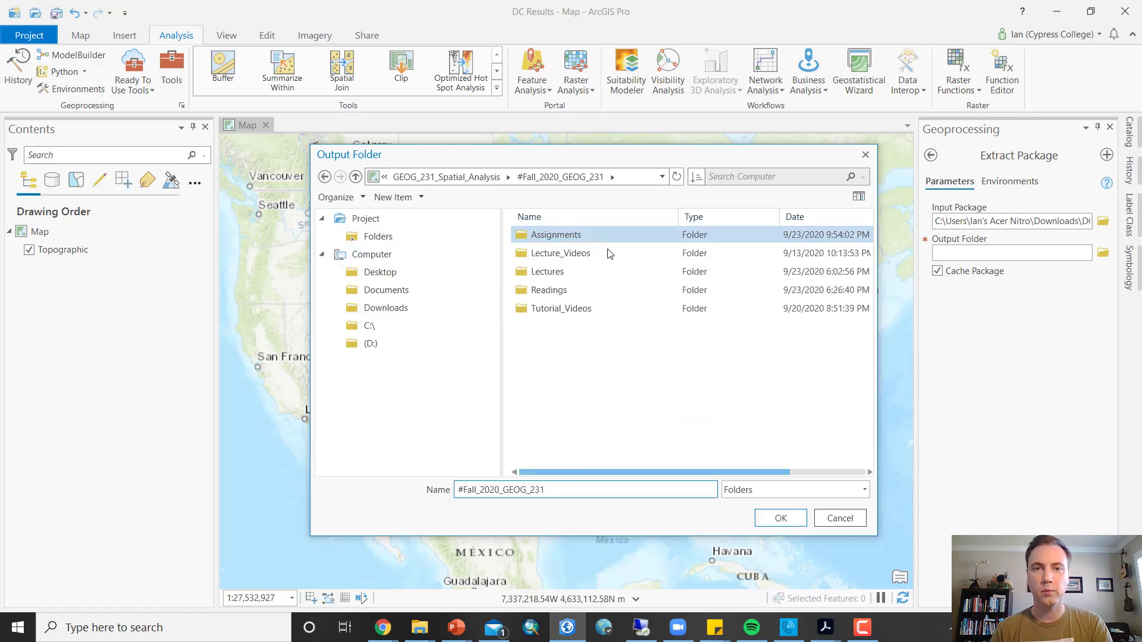
double_click(580, 234)
click(599, 291)
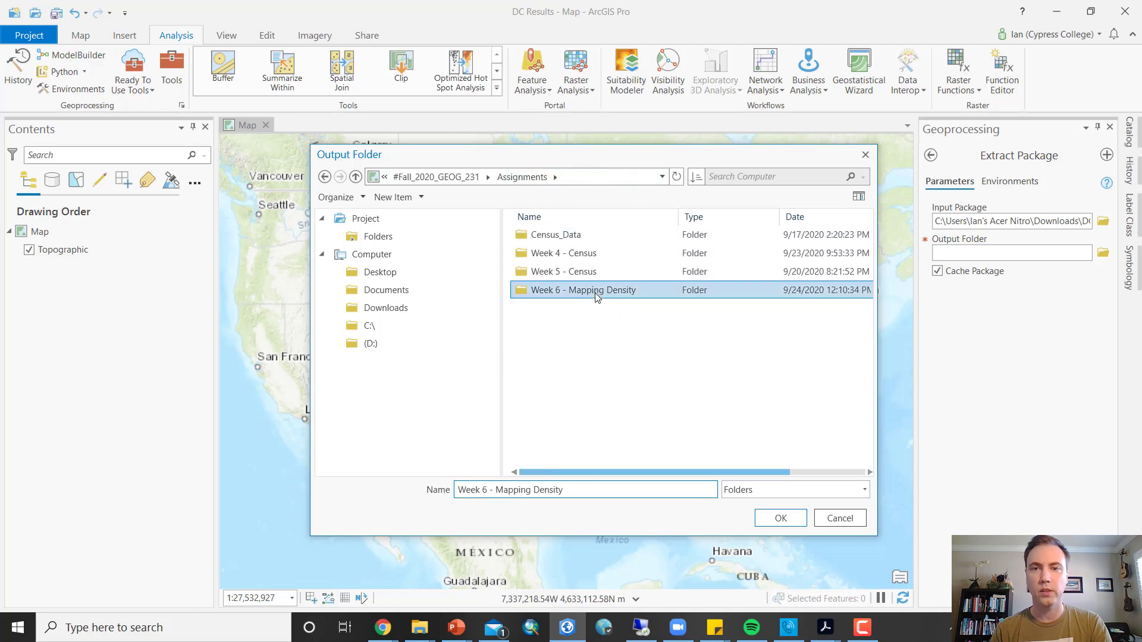
click(780, 518)
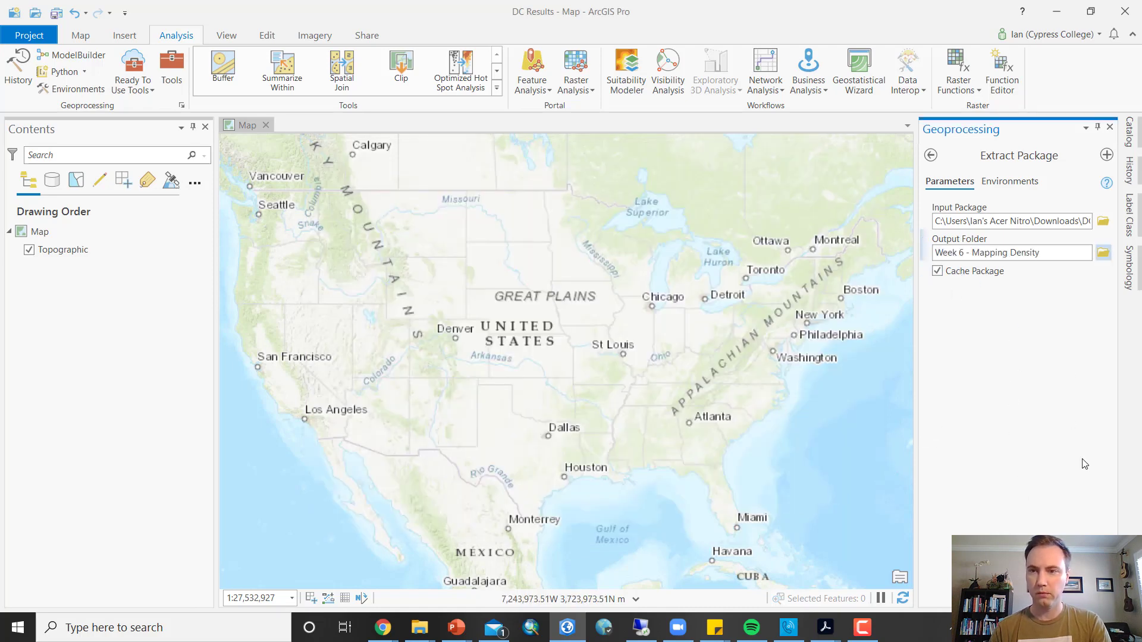
click(1093, 594)
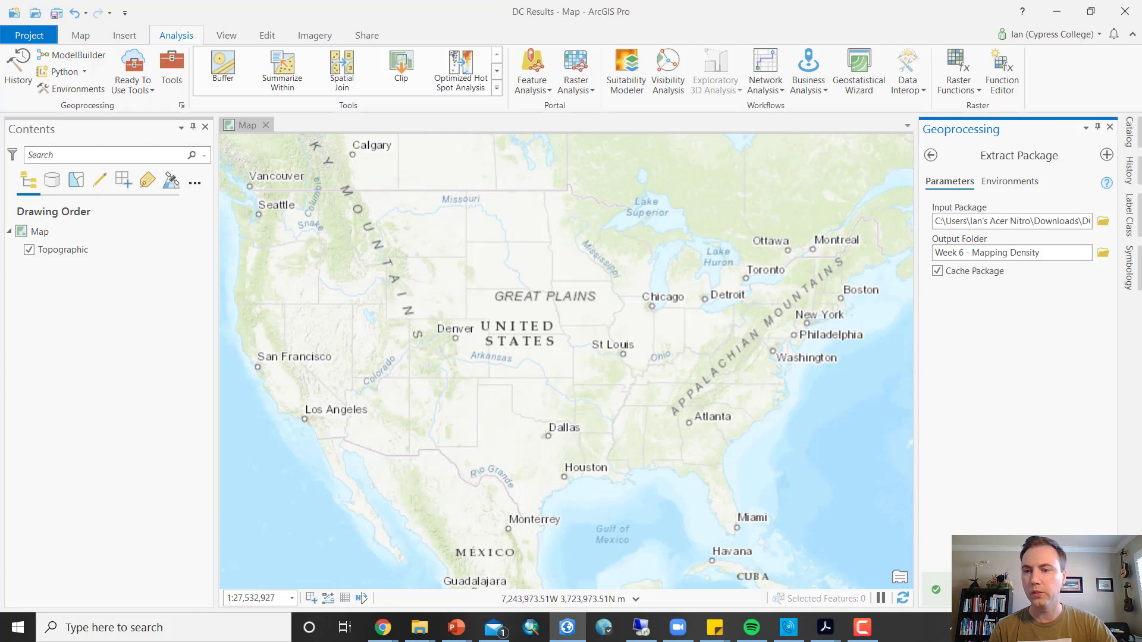
Add a folder connection in the project catalog to Desktop > GEOG_231_Spatial_Analysis > #Fall_2020_GEOG_231 > Assignments > Week 6 - Mapping Density
click(1134, 137)
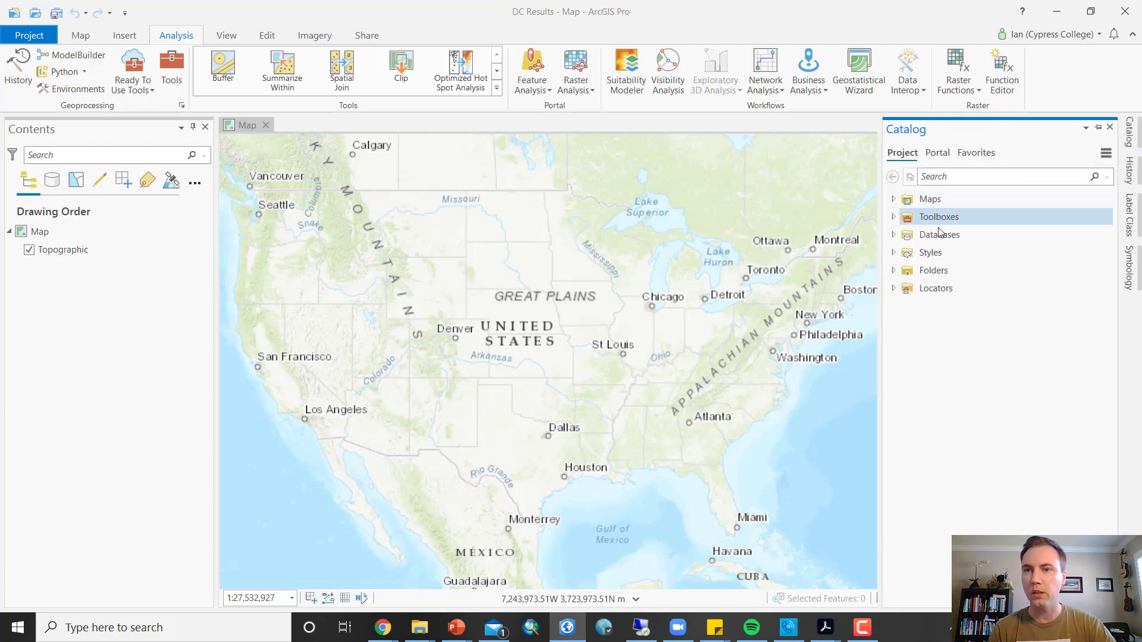
click(893, 271)
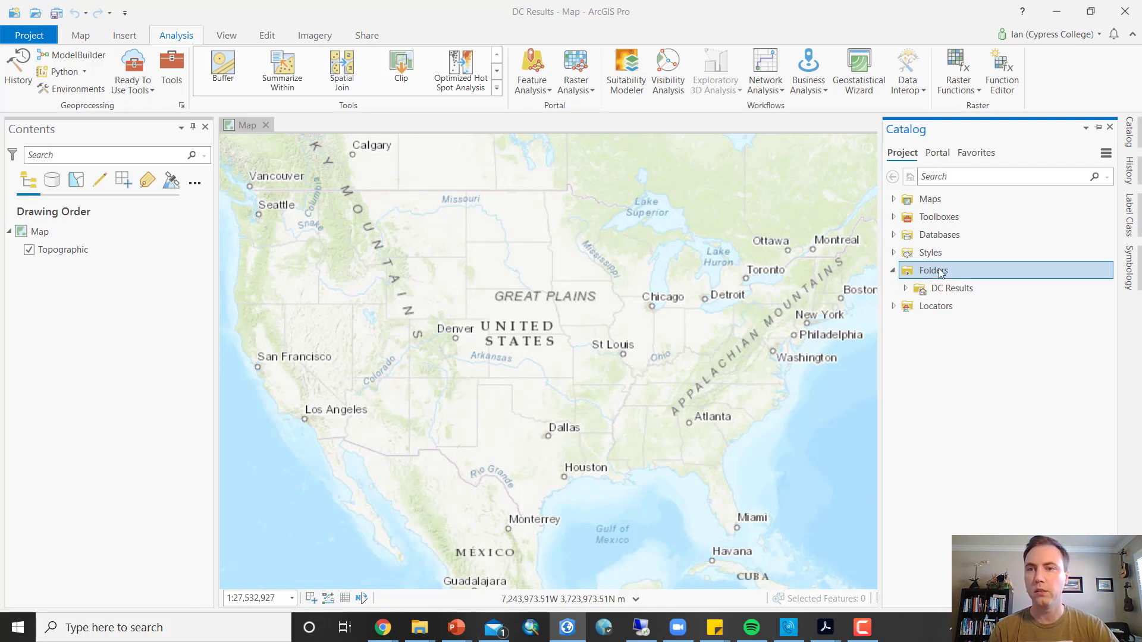
right_click(940, 271)
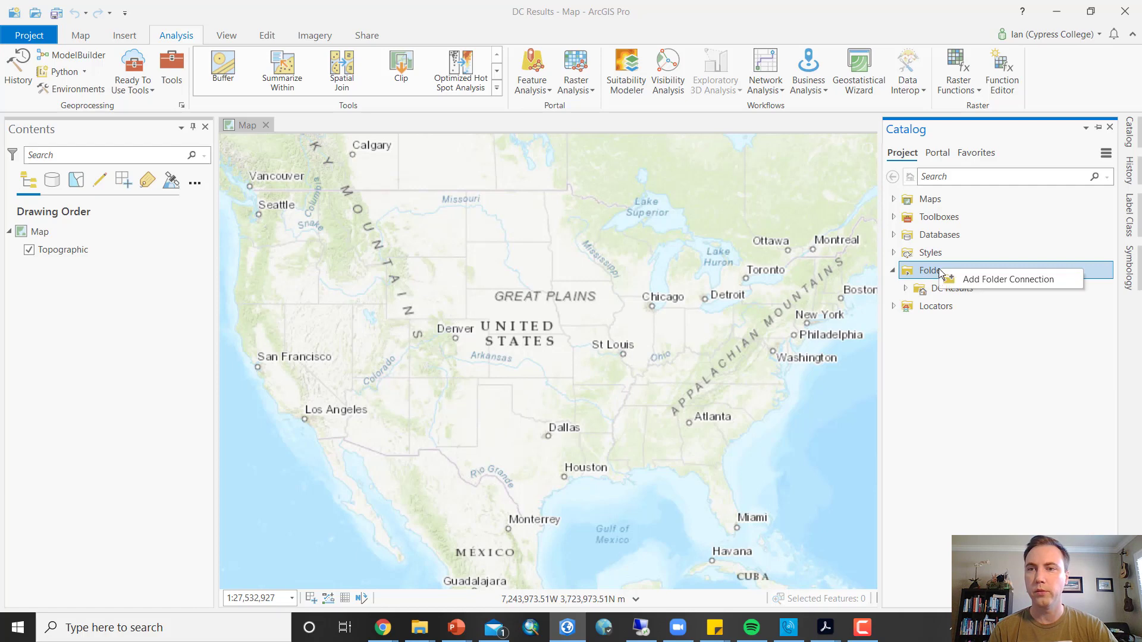
click(1019, 281)
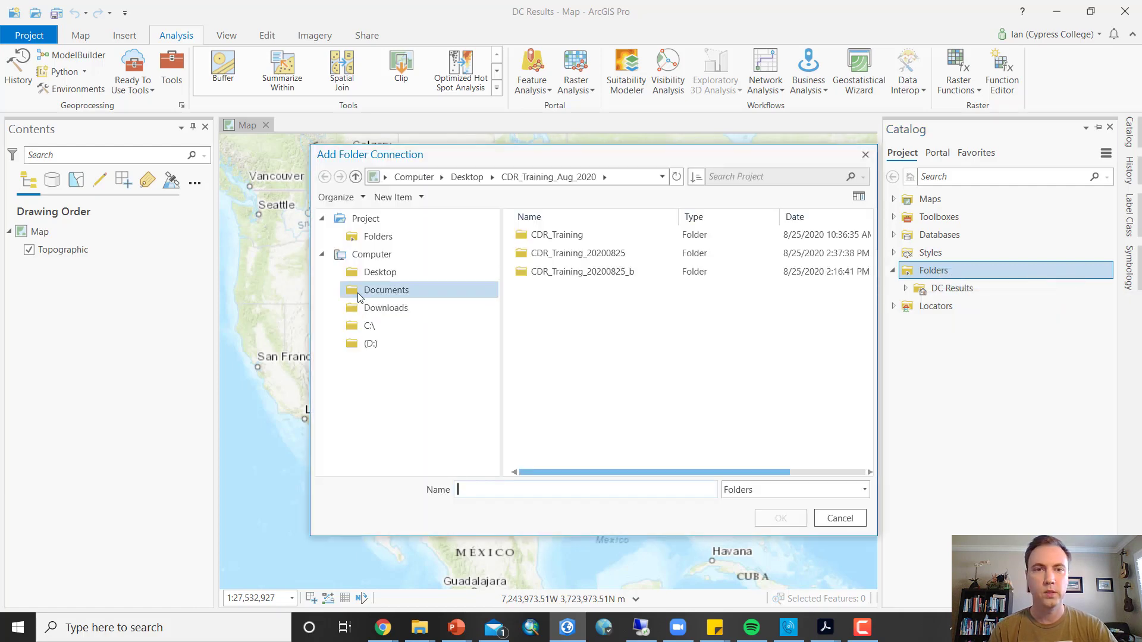
click(378, 273)
double_click(605, 363)
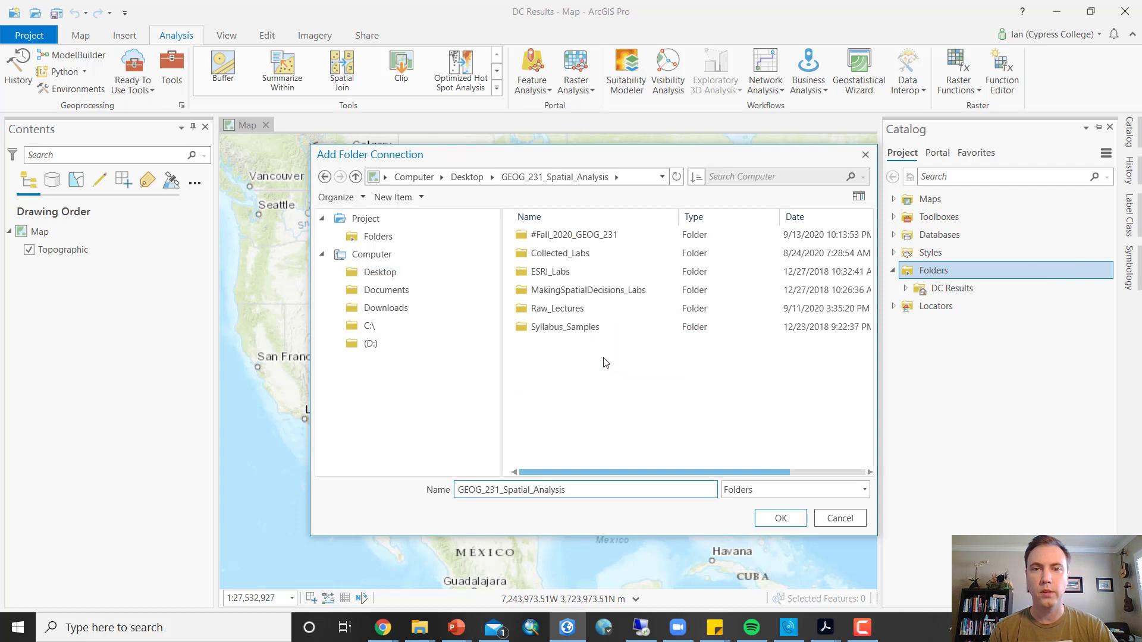
double_click(580, 235)
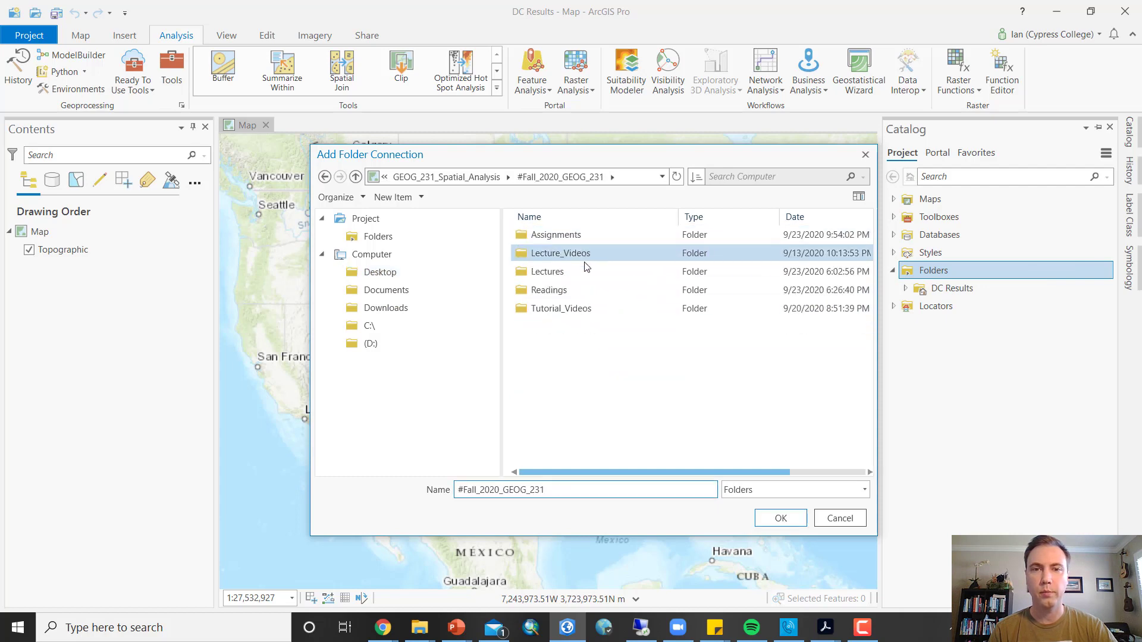
double_click(565, 238)
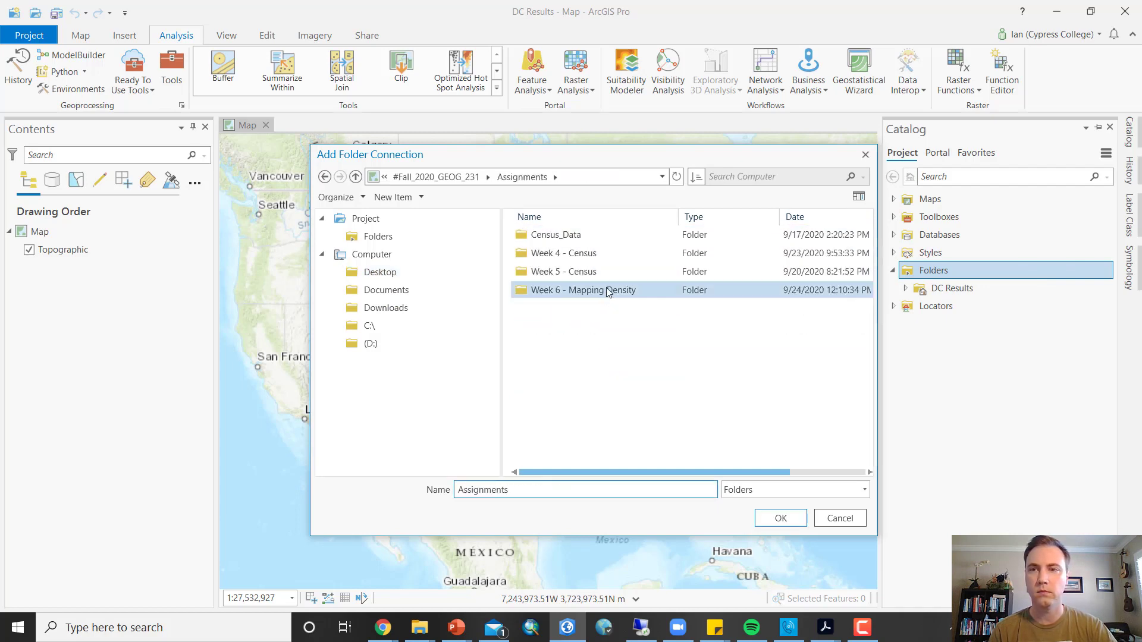
click(606, 290)
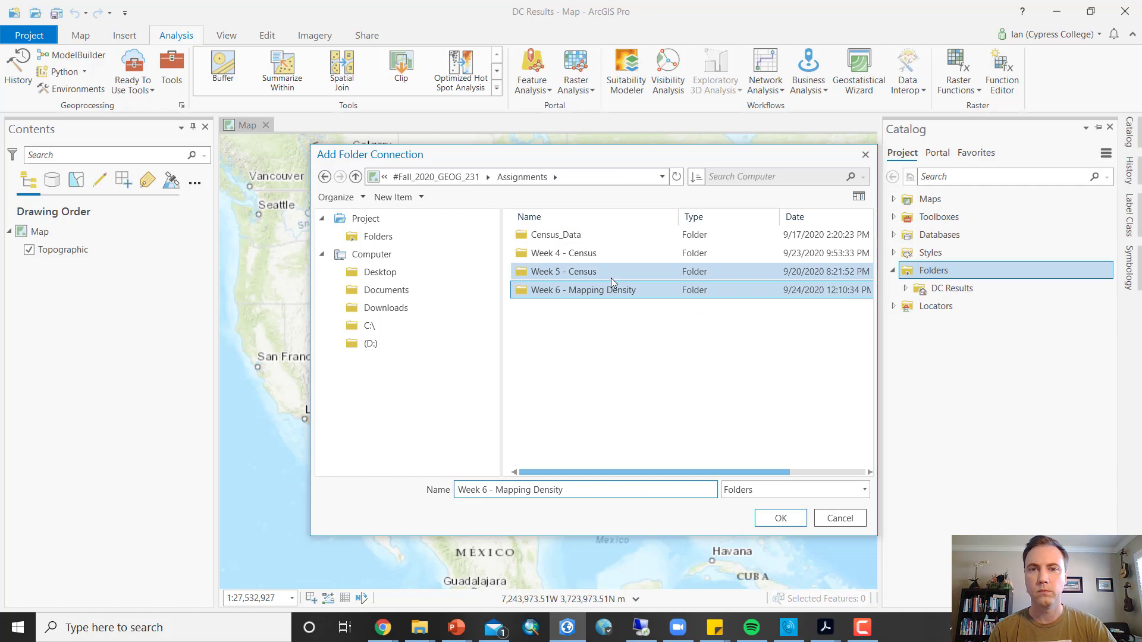
double_click(652, 291)
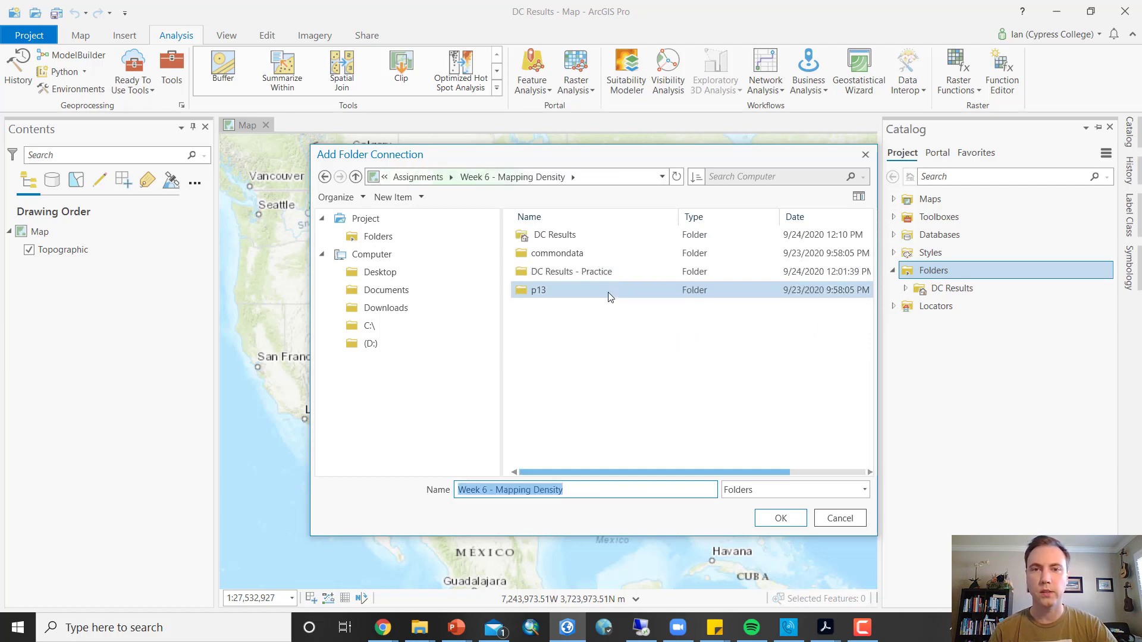
click(418, 176)
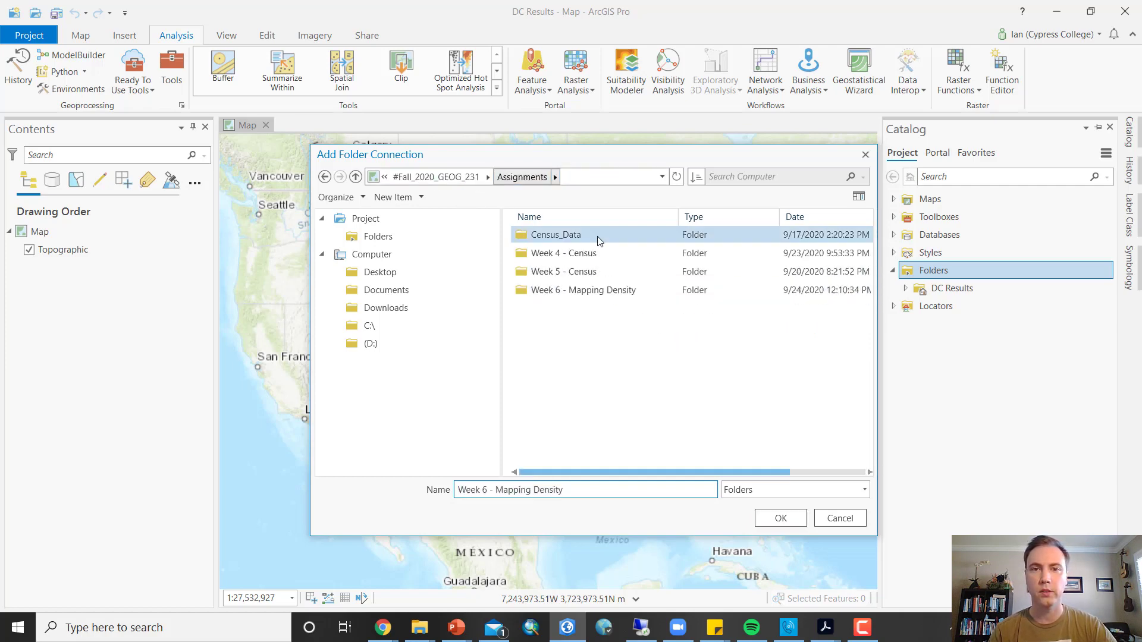
click(586, 291)
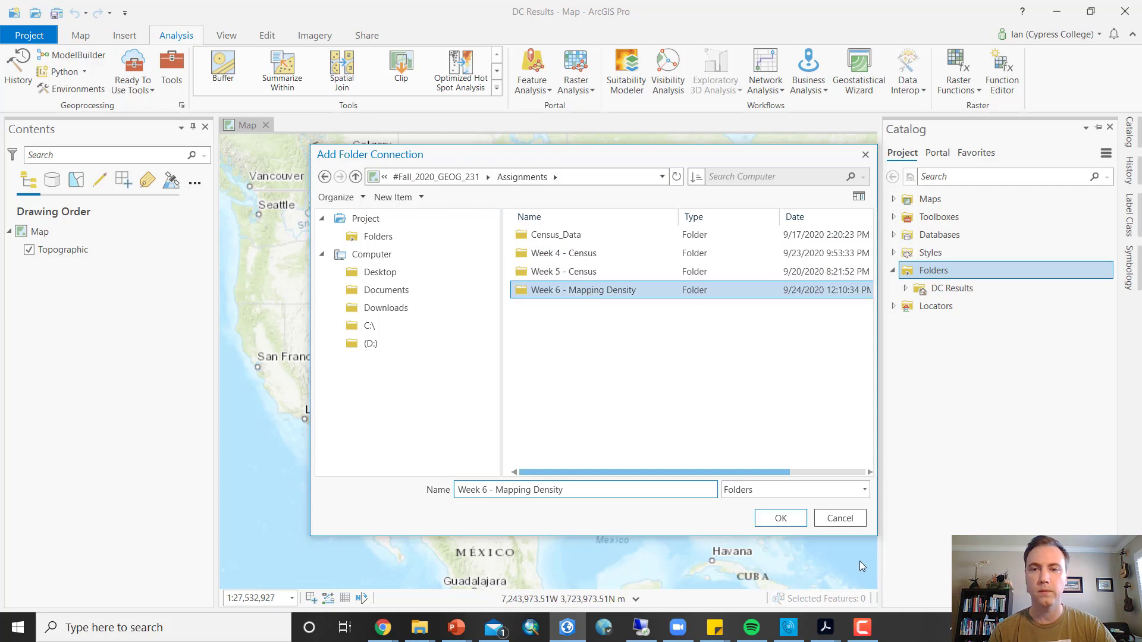
click(784, 515)
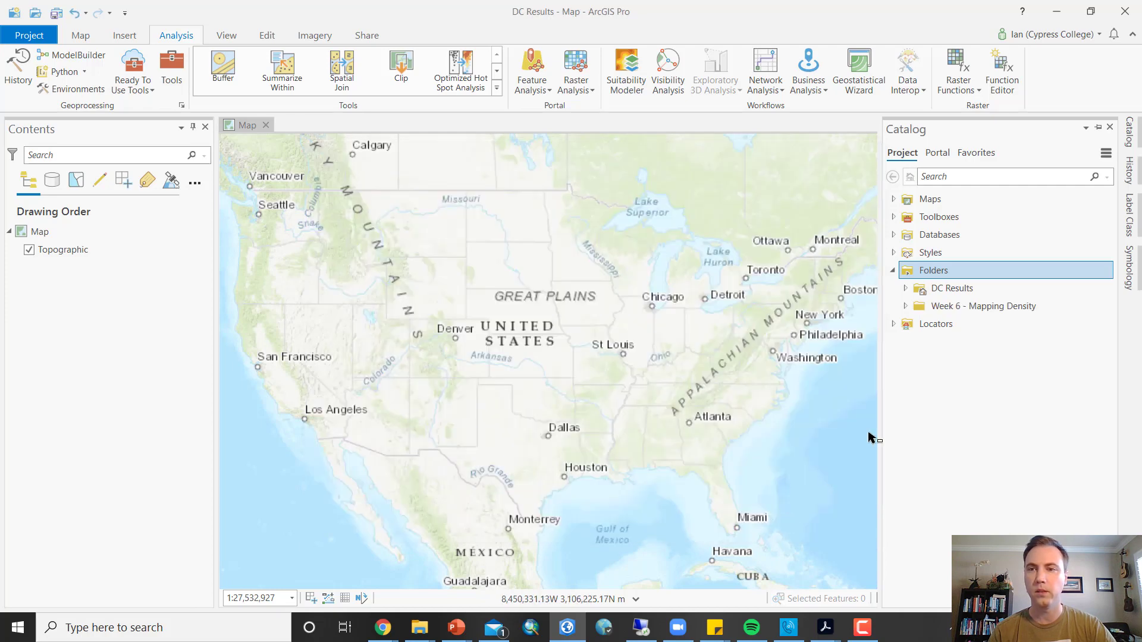
Expand the Week 6 - Mapping Density folder connection and look over its DC Results, DC Results - Practice, commondata and p13 subfolders
double_click(917, 309)
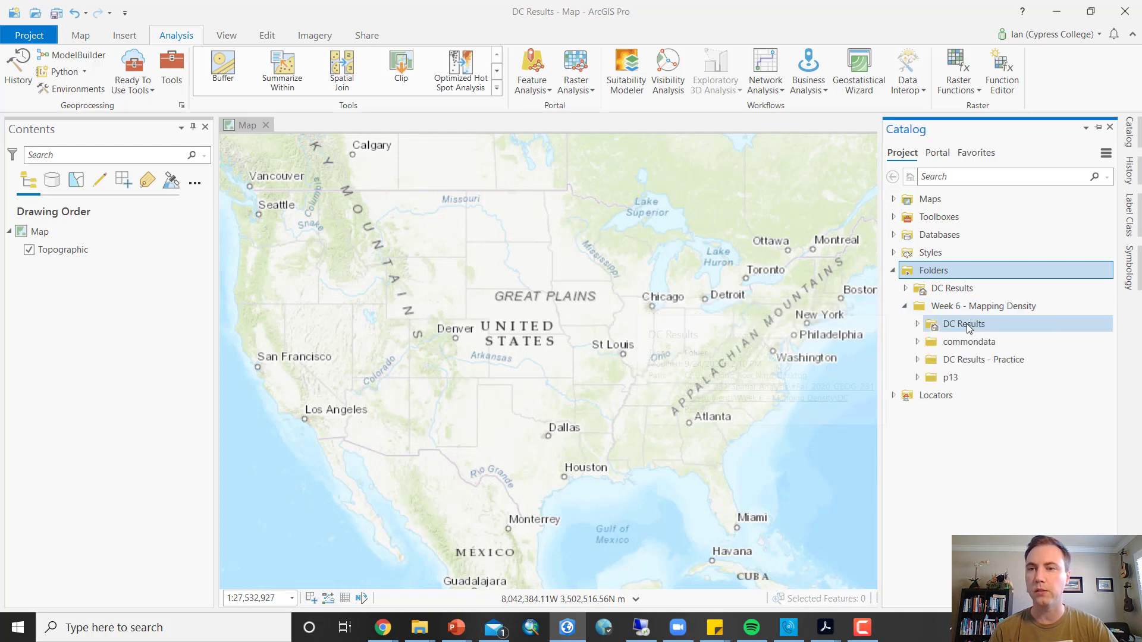
click(1012, 326)
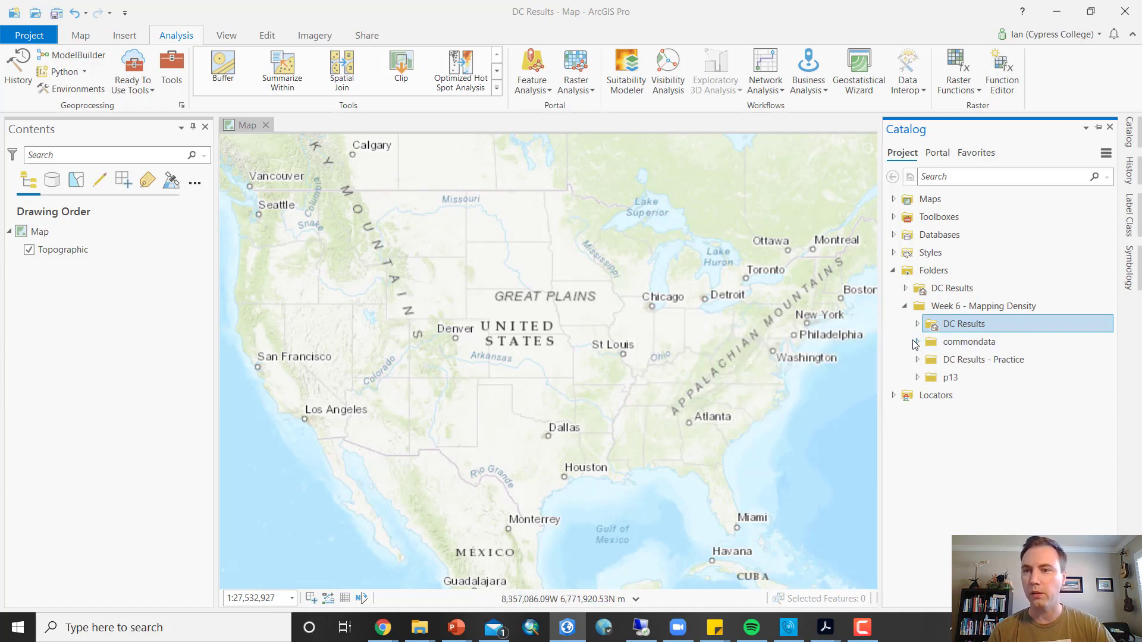
click(979, 359)
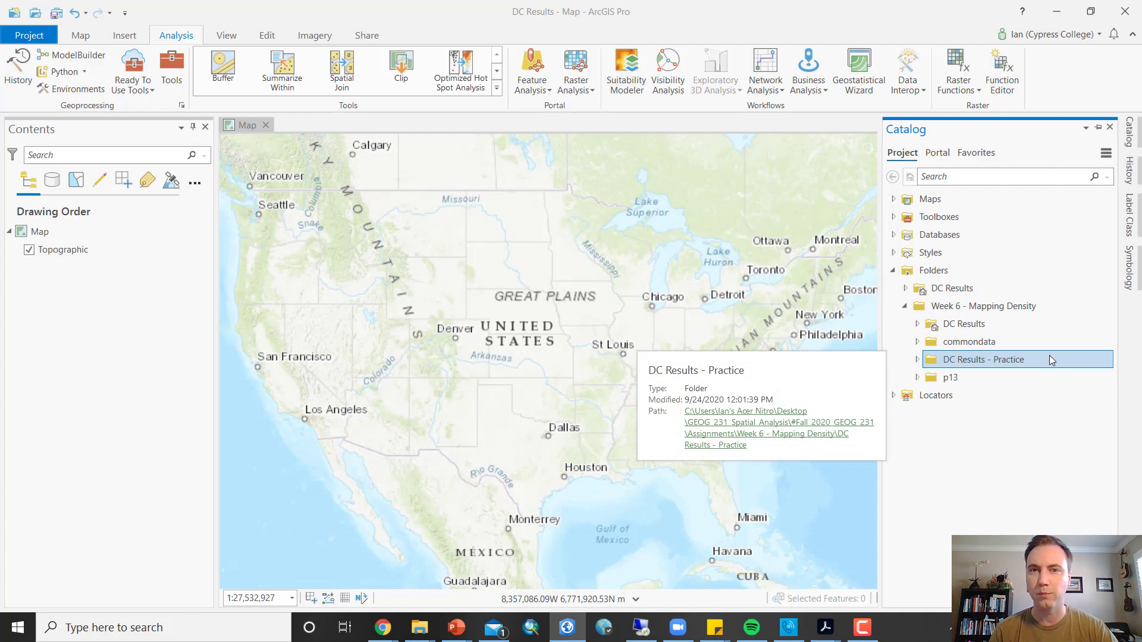
click(1018, 341)
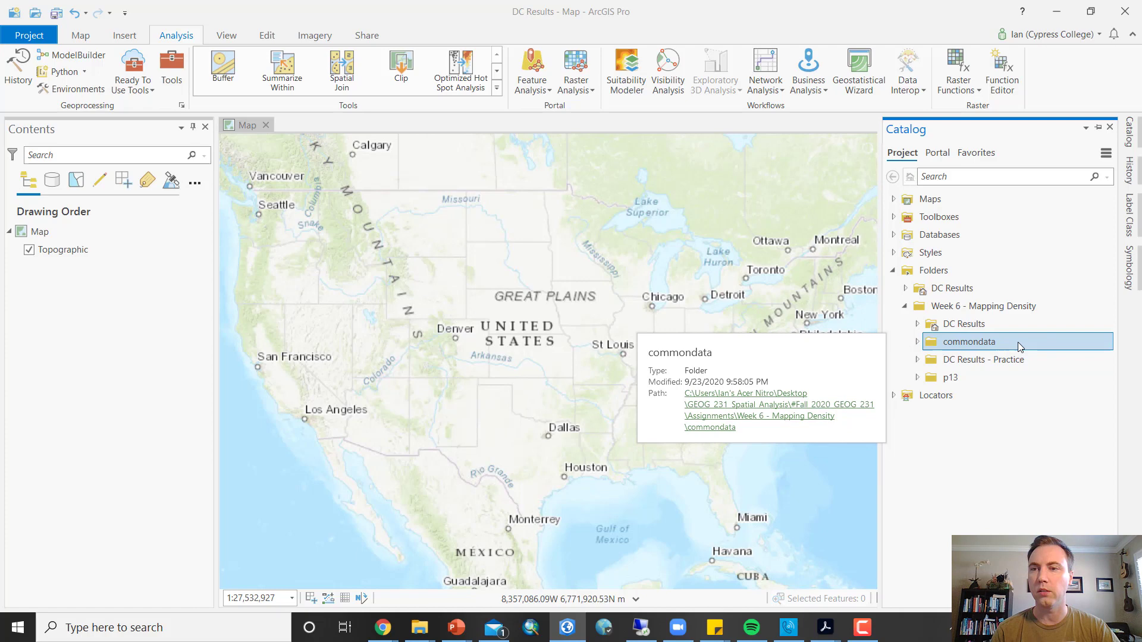
click(958, 380)
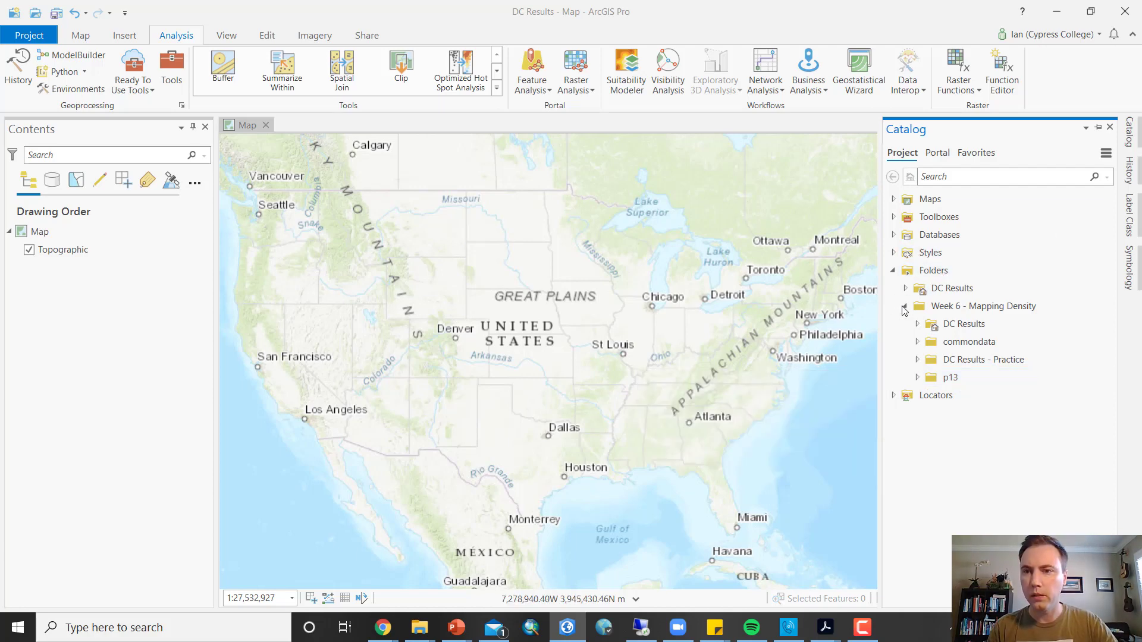
Add the whole layers feature dataset from dc_crime1.gdb in the p13 folder to the map
click(926, 377)
click(917, 378)
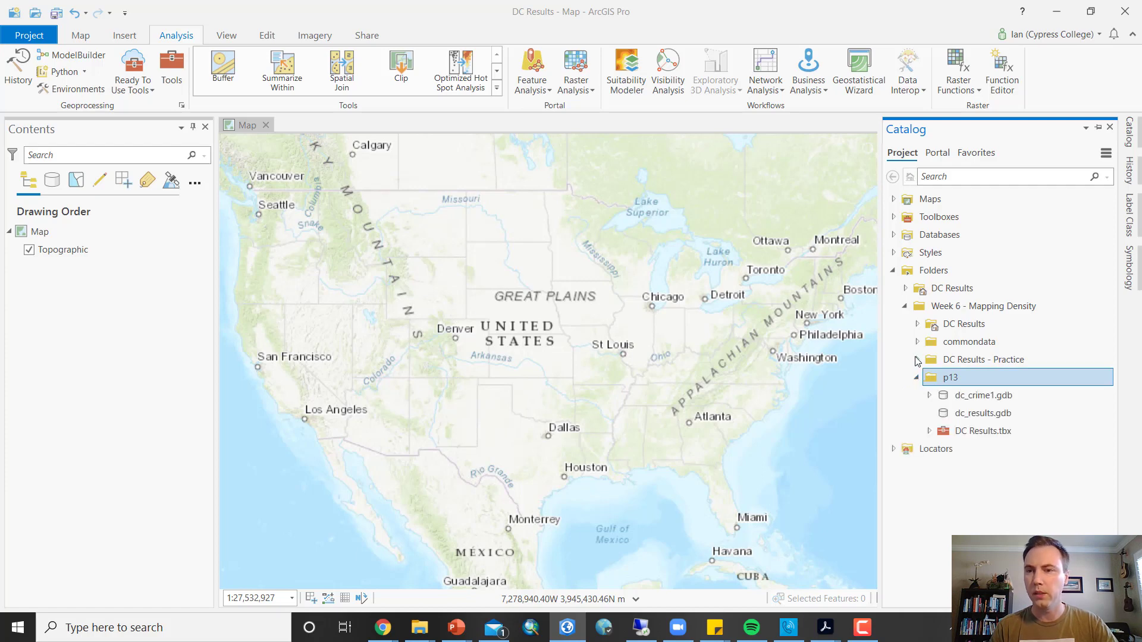
click(933, 399)
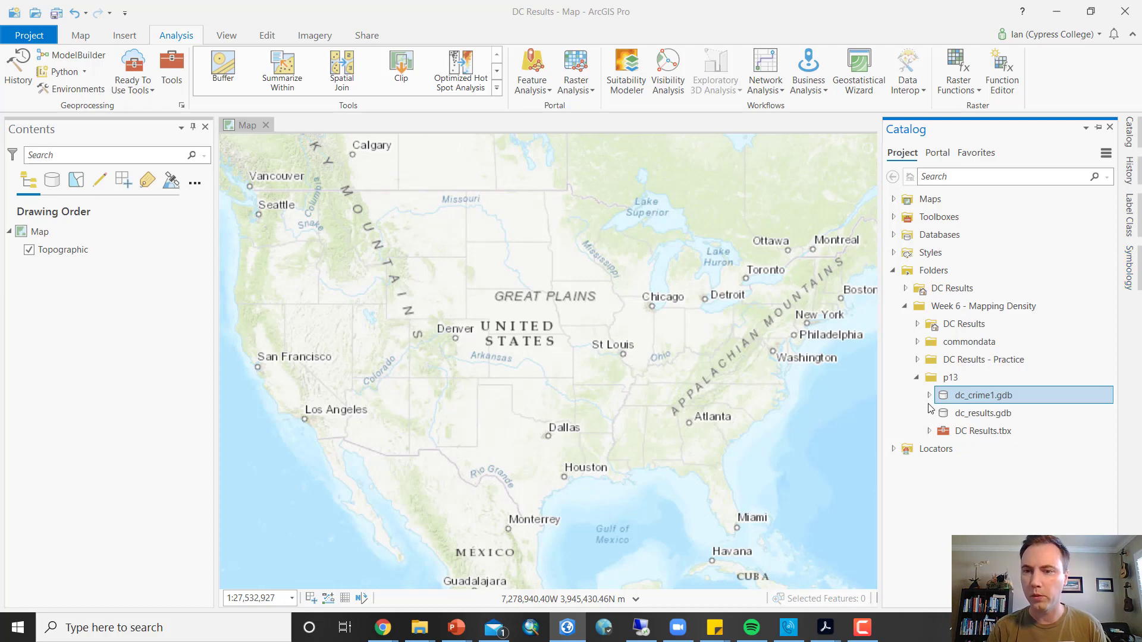
click(929, 395)
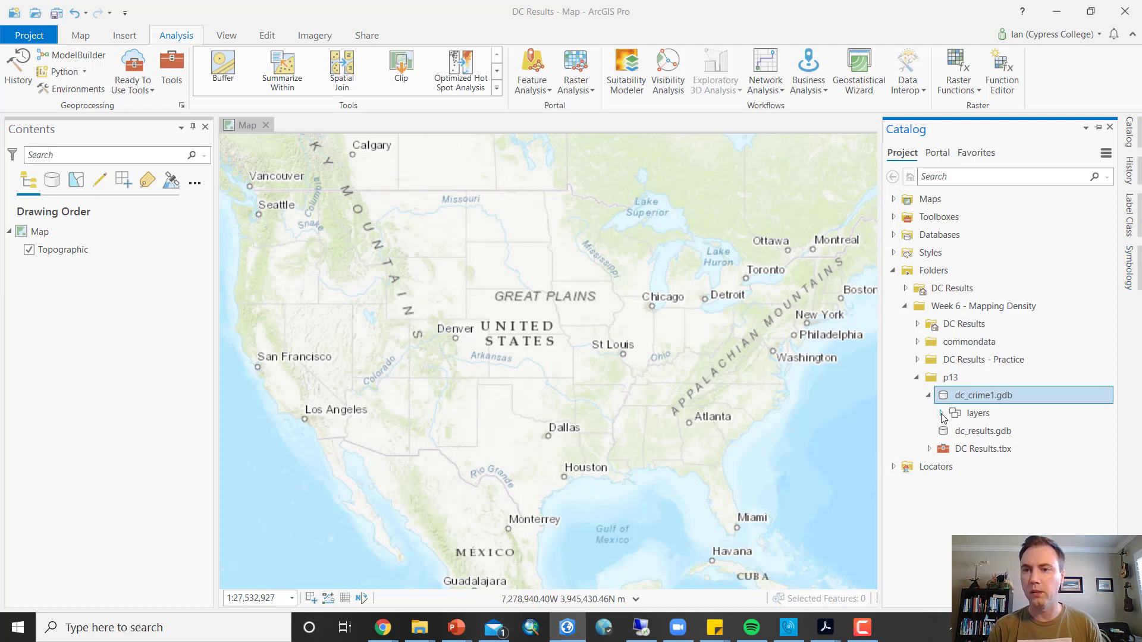
click(941, 413)
click(975, 415)
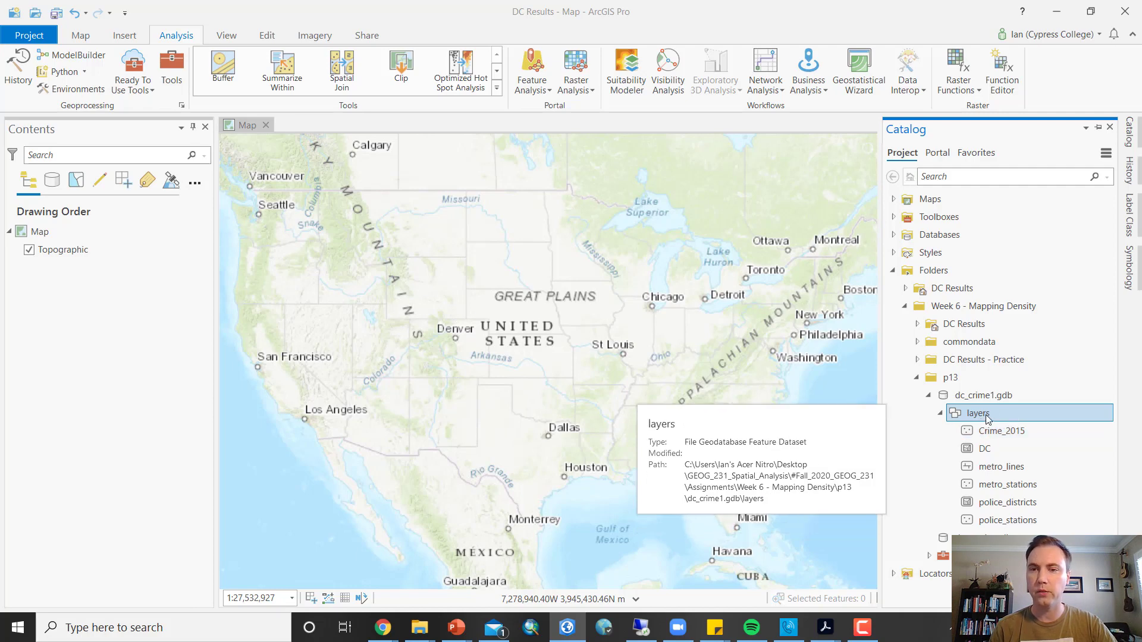
drag(985, 418, 503, 339)
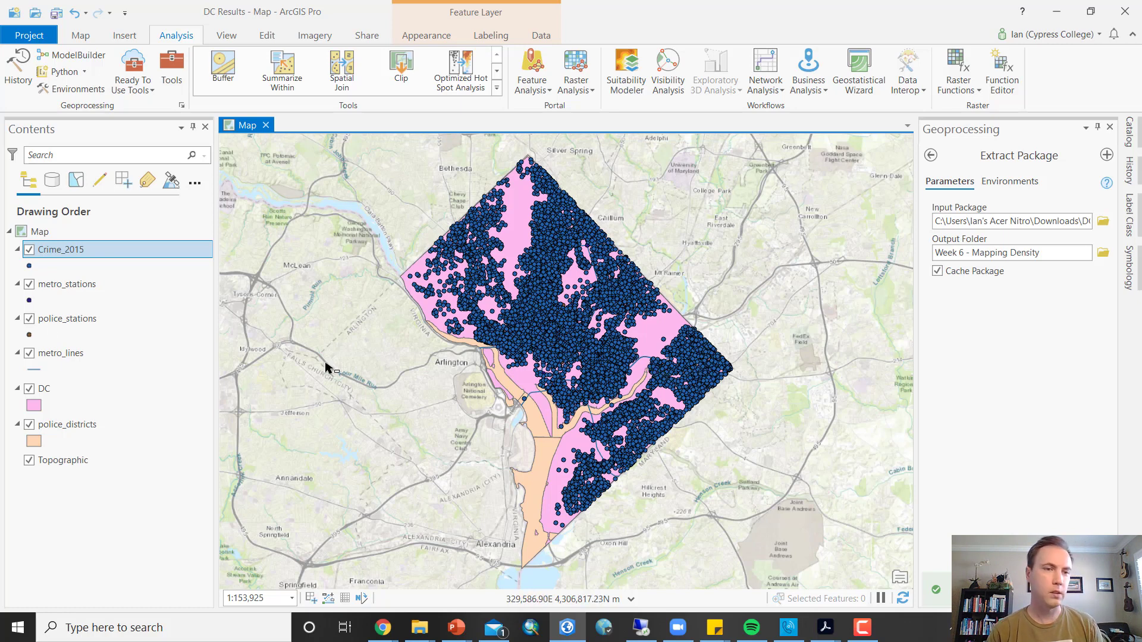
Toggle the visibility of the Crime_2015 layer to view the layers beneath it, leaving it switched on
click(29, 251)
click(30, 250)
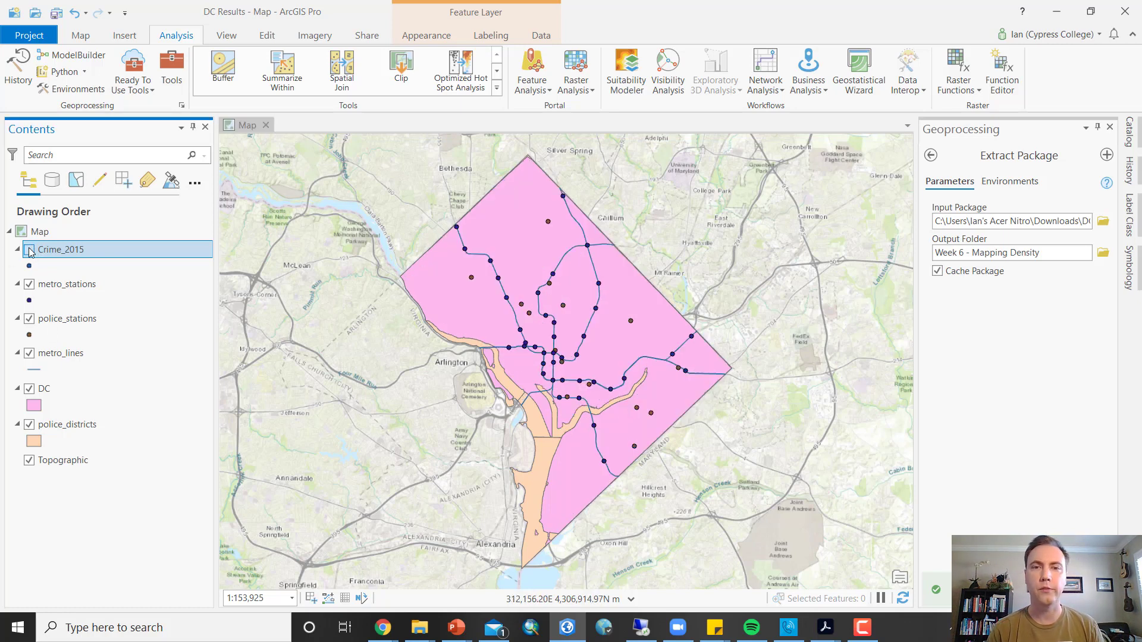
click(29, 250)
click(30, 250)
click(29, 251)
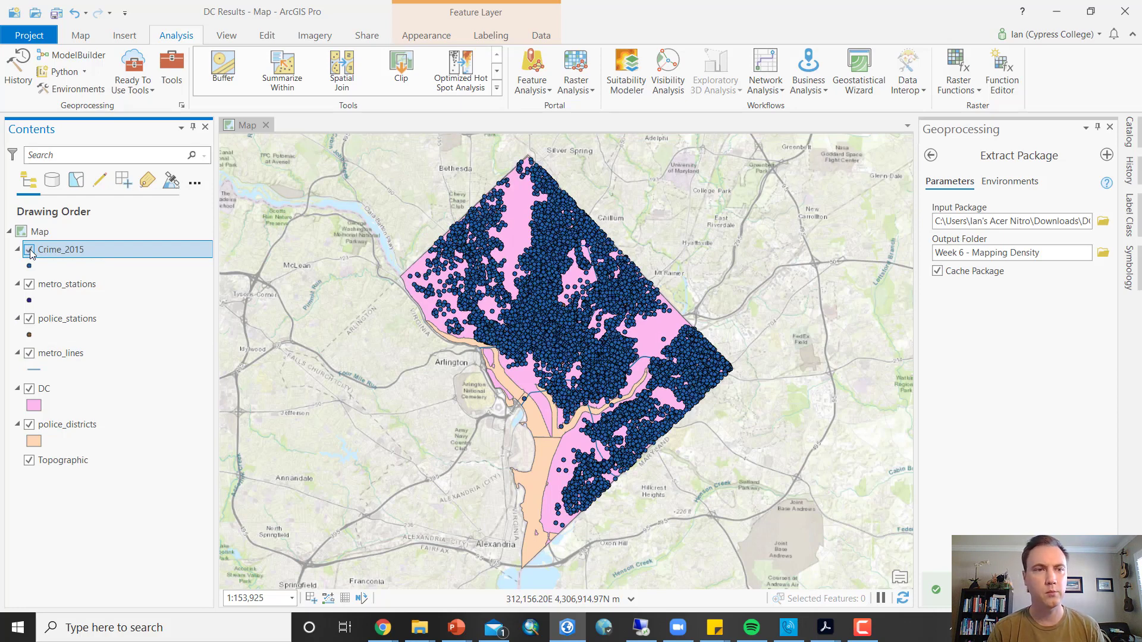
Switch off the Crime_2015 layer and toggle metro_stations, police_stations, metro_lines and DC one by one to view what each shows
click(30, 250)
click(30, 285)
click(30, 284)
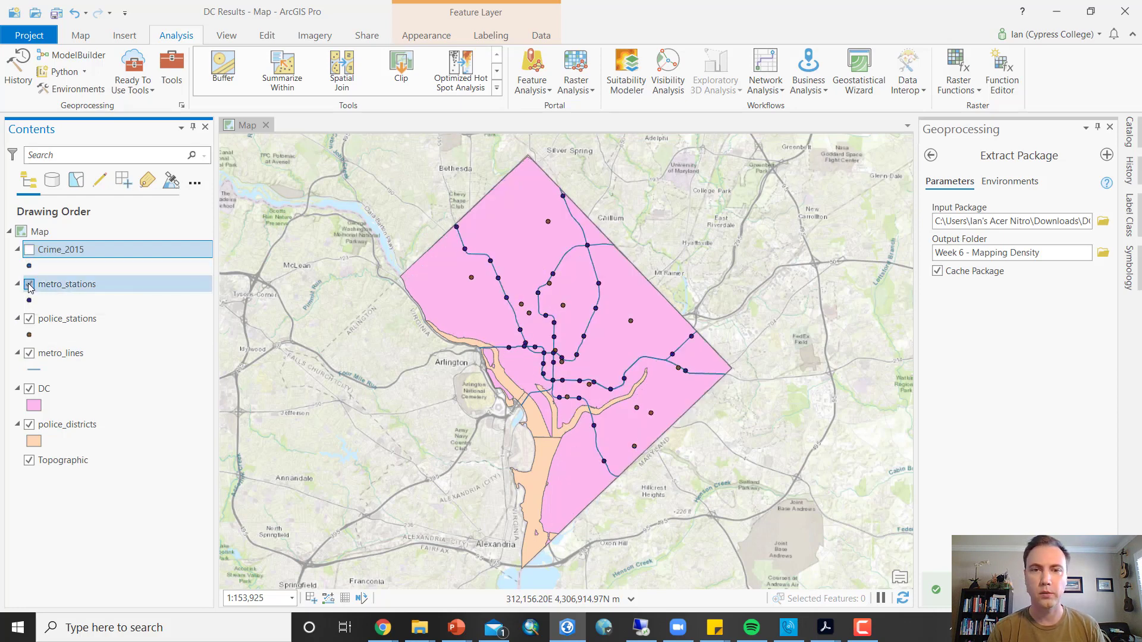
click(29, 320)
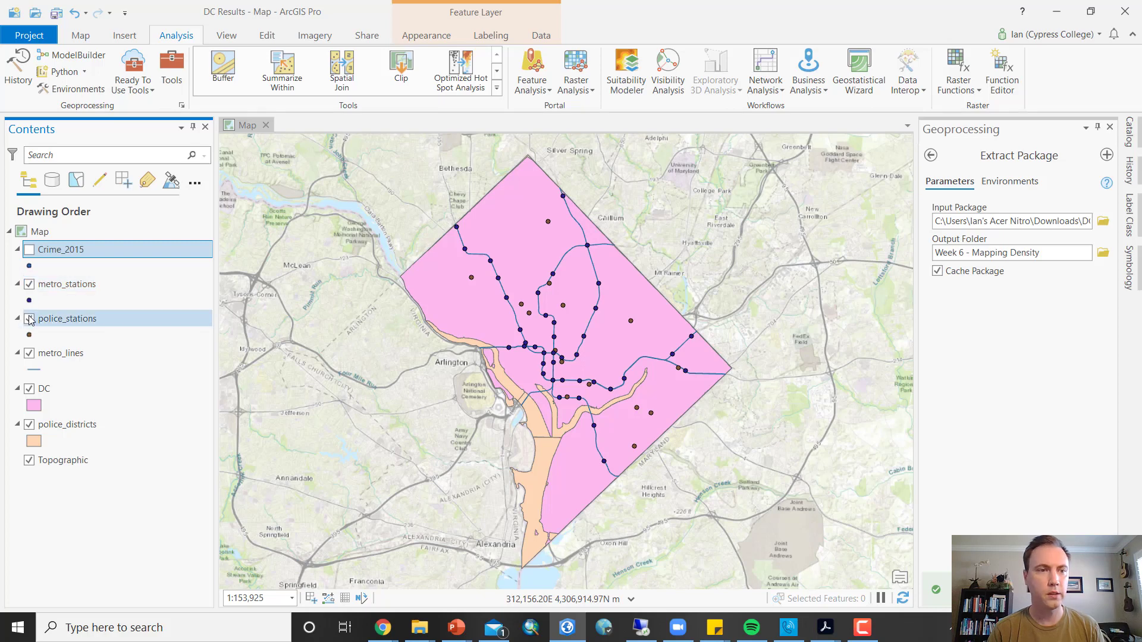
click(29, 319)
click(30, 354)
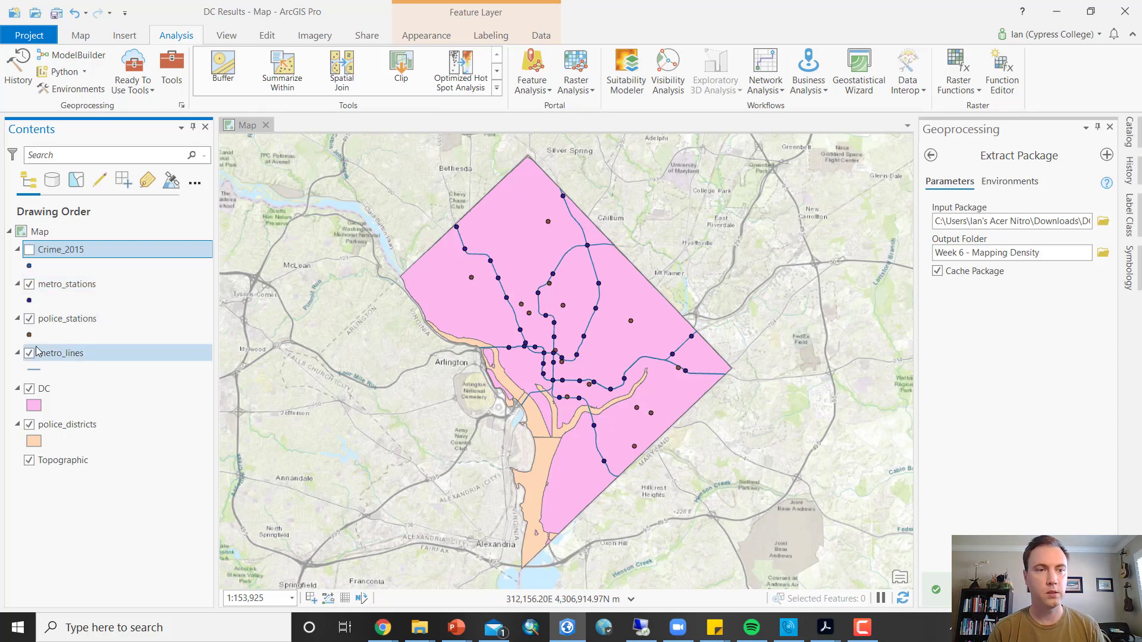
click(30, 354)
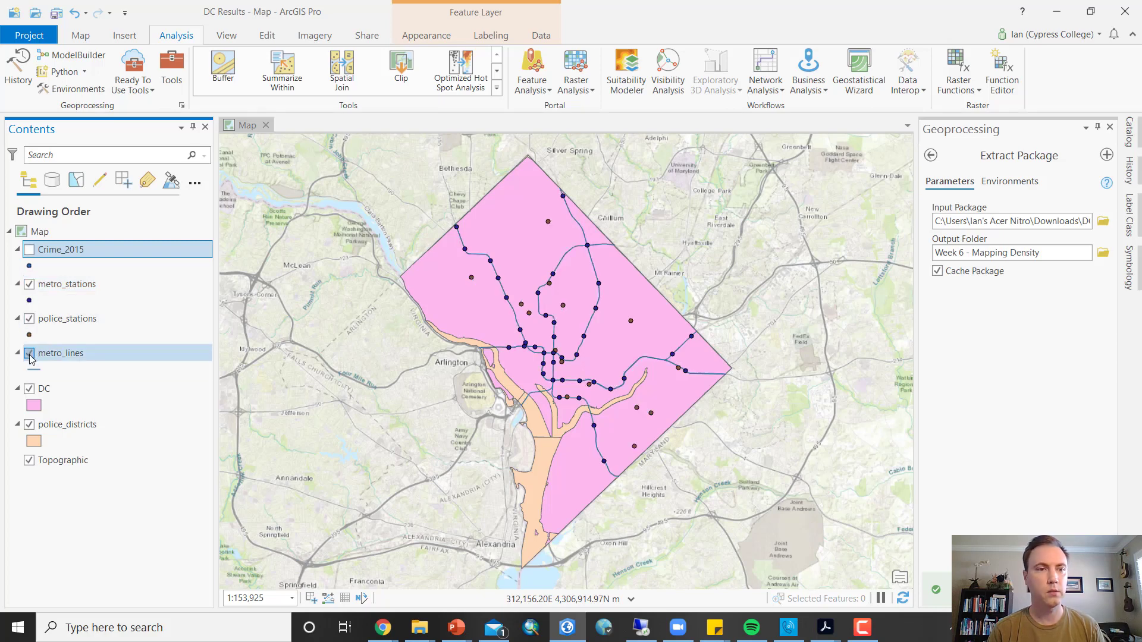
click(30, 389)
click(30, 390)
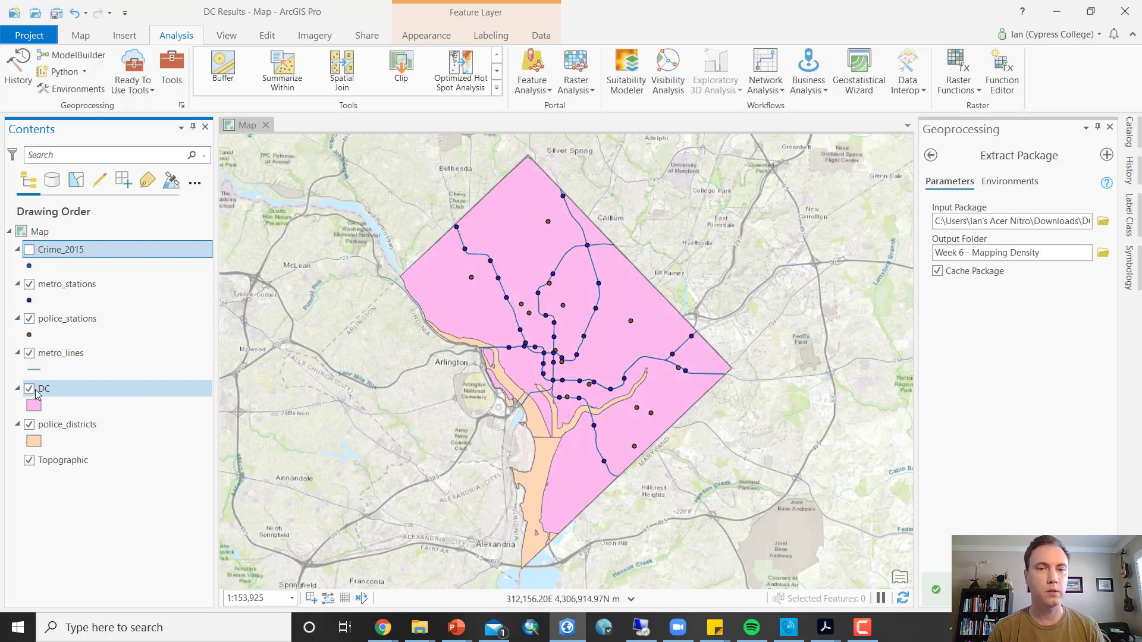
Toggle the police_districts layer to view its extent and move the DC layer beneath it in the drawing order
click(29, 426)
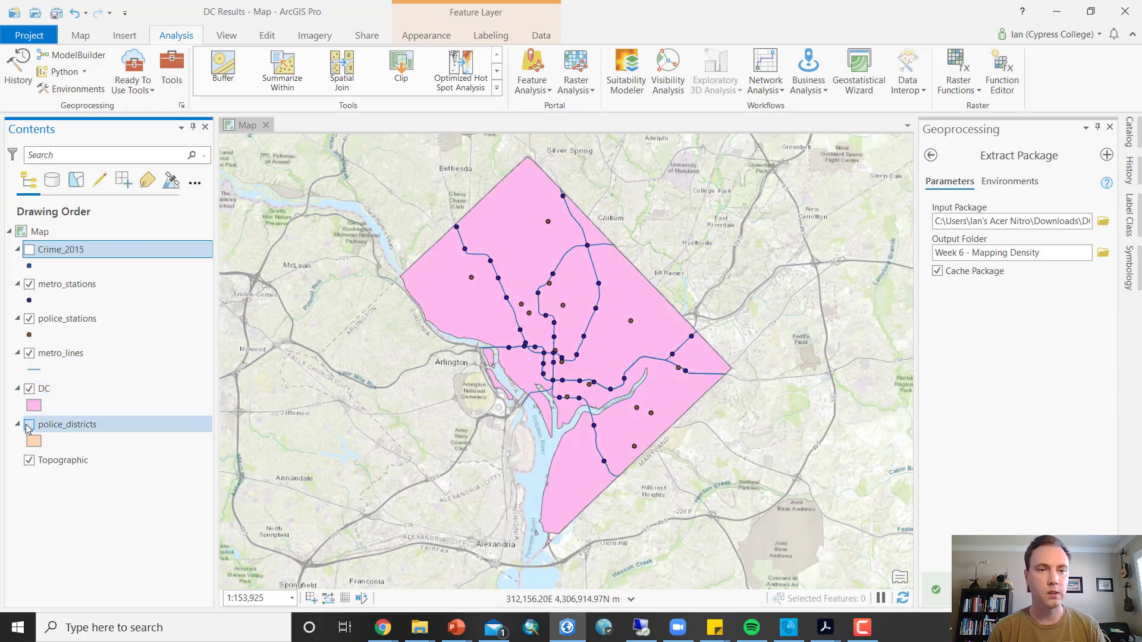
mouse_move(42, 394)
mouse_down()
mouse_move(72, 392)
mouse_move(54, 446)
mouse_up()
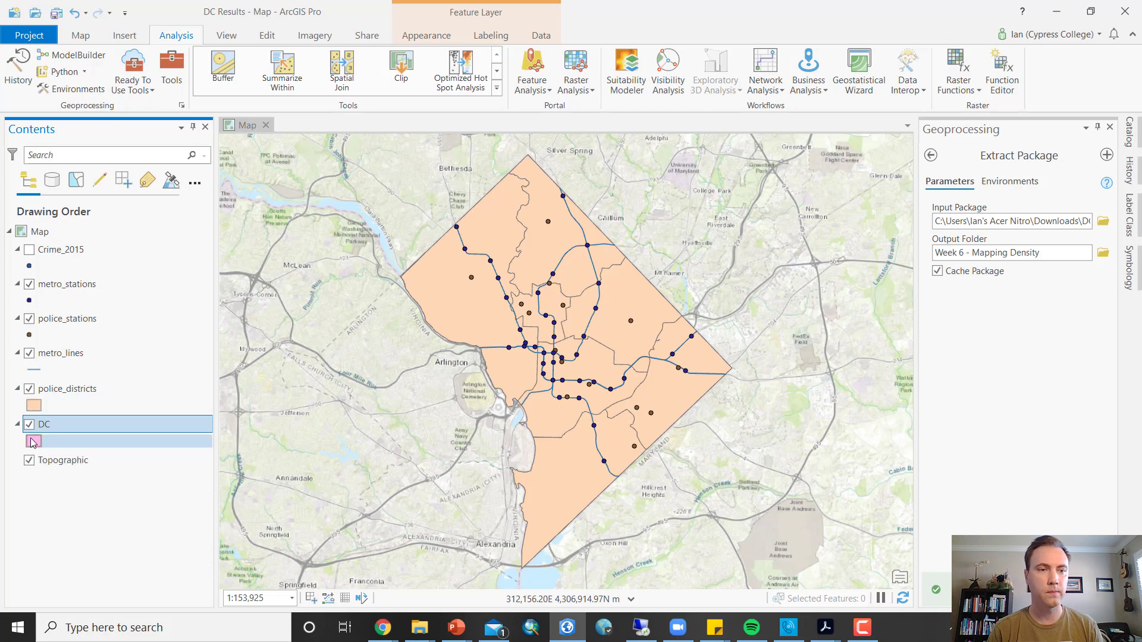
Try to give the DC layer's polygon symbol a gray solid fill and a black solid outline
click(33, 446)
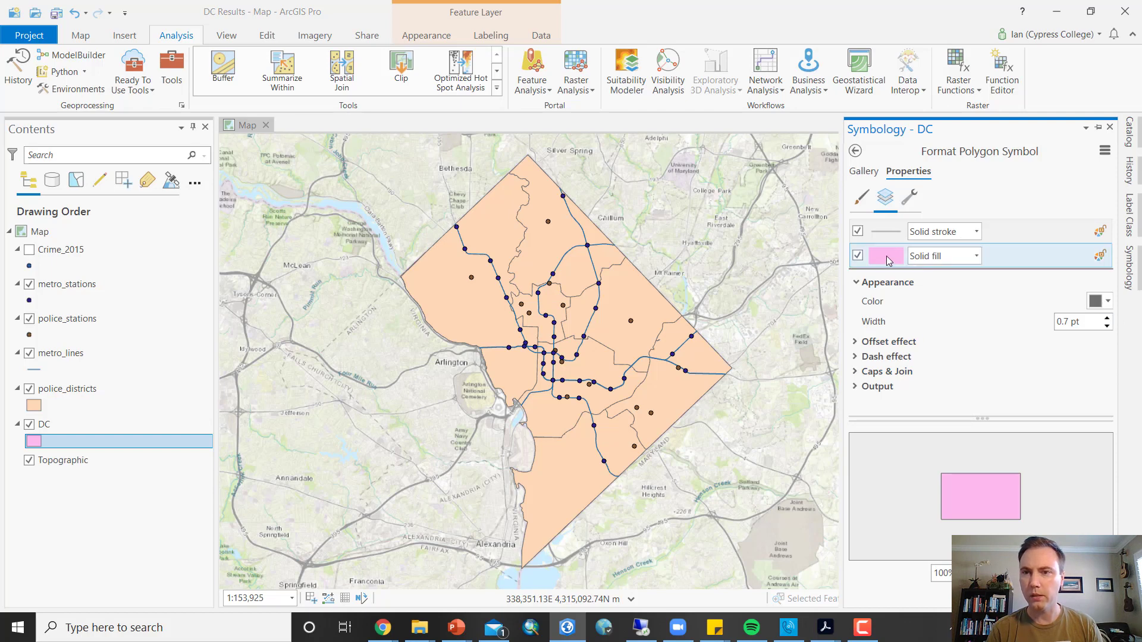
click(889, 260)
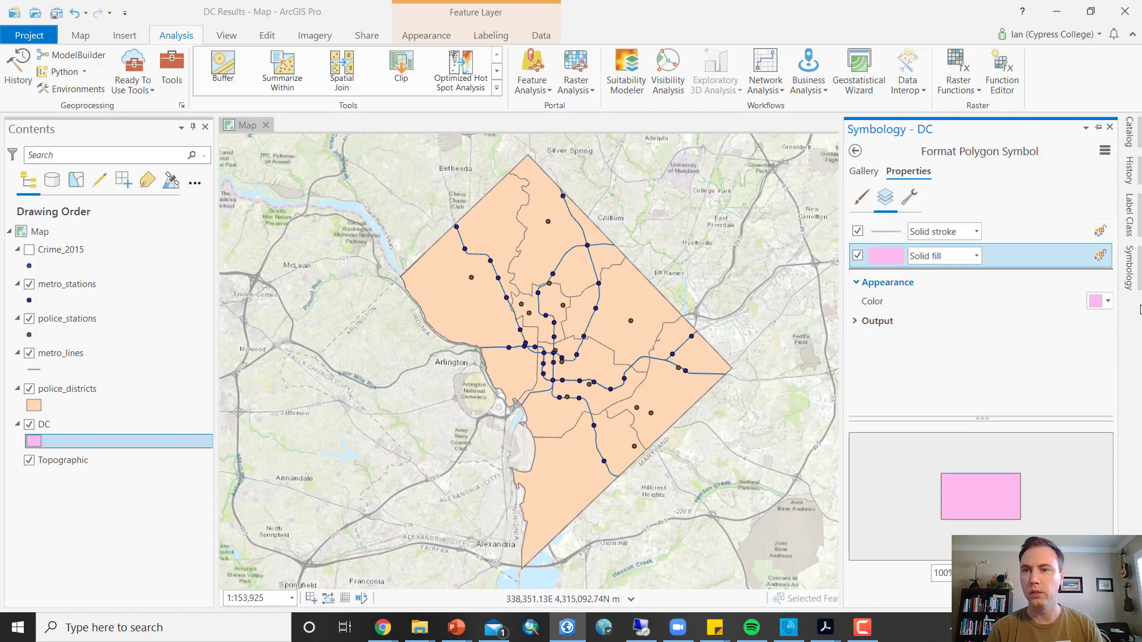
click(1102, 300)
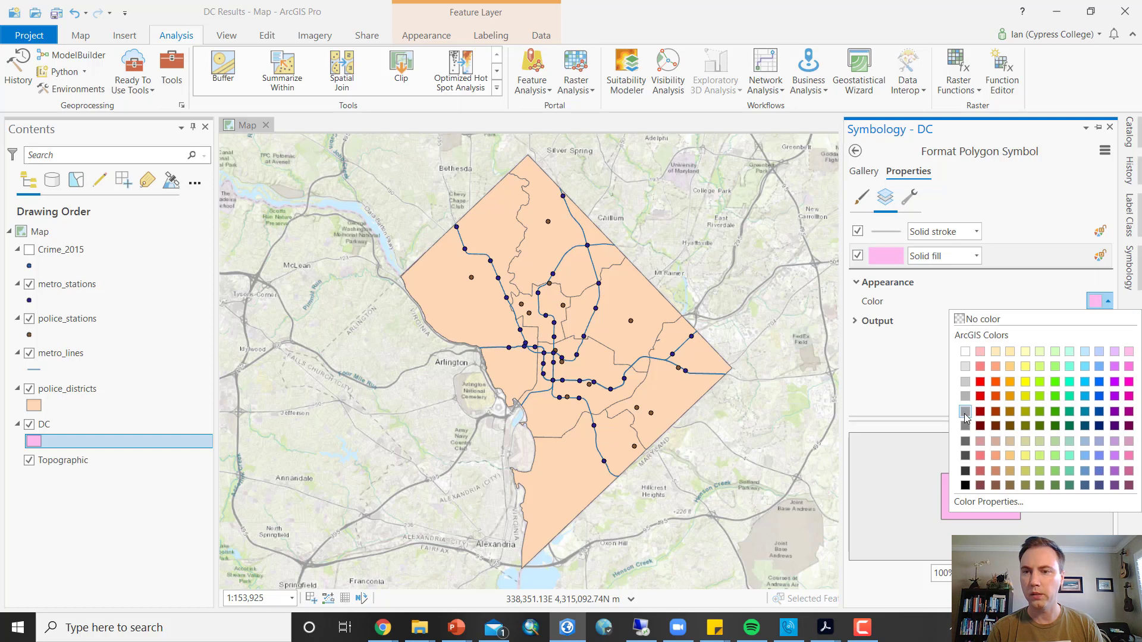
click(965, 426)
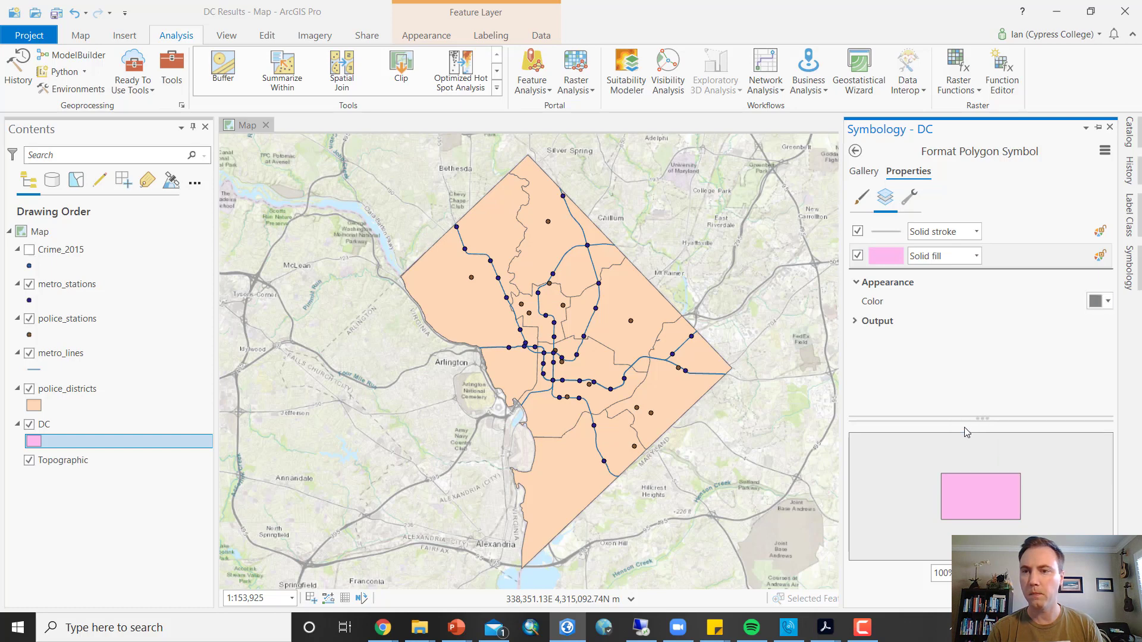
click(856, 282)
click(887, 233)
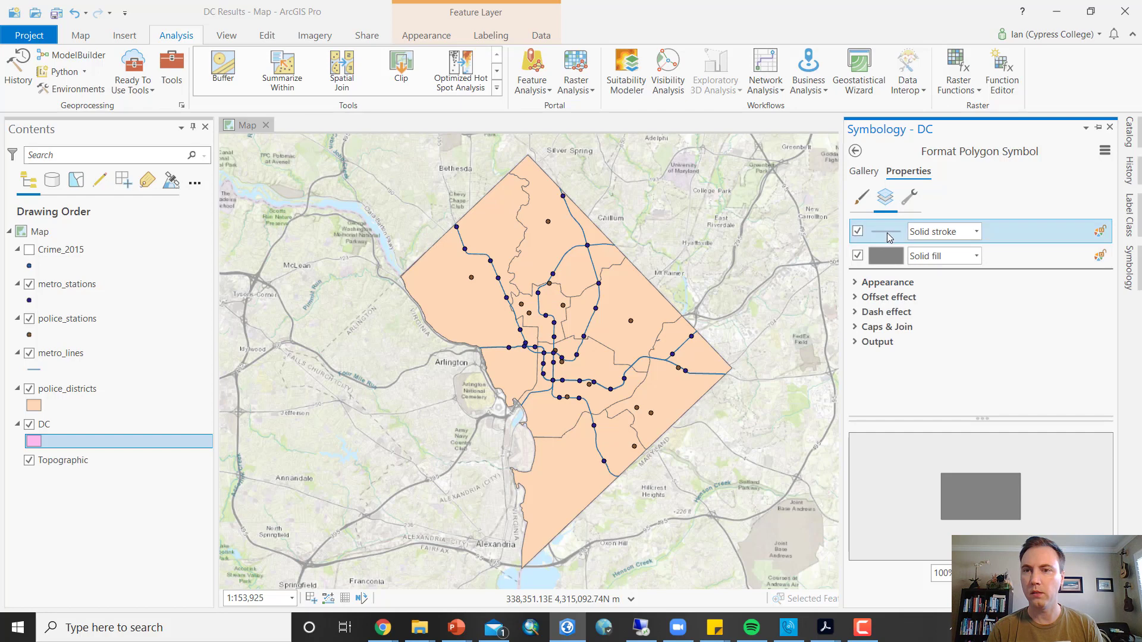
click(887, 283)
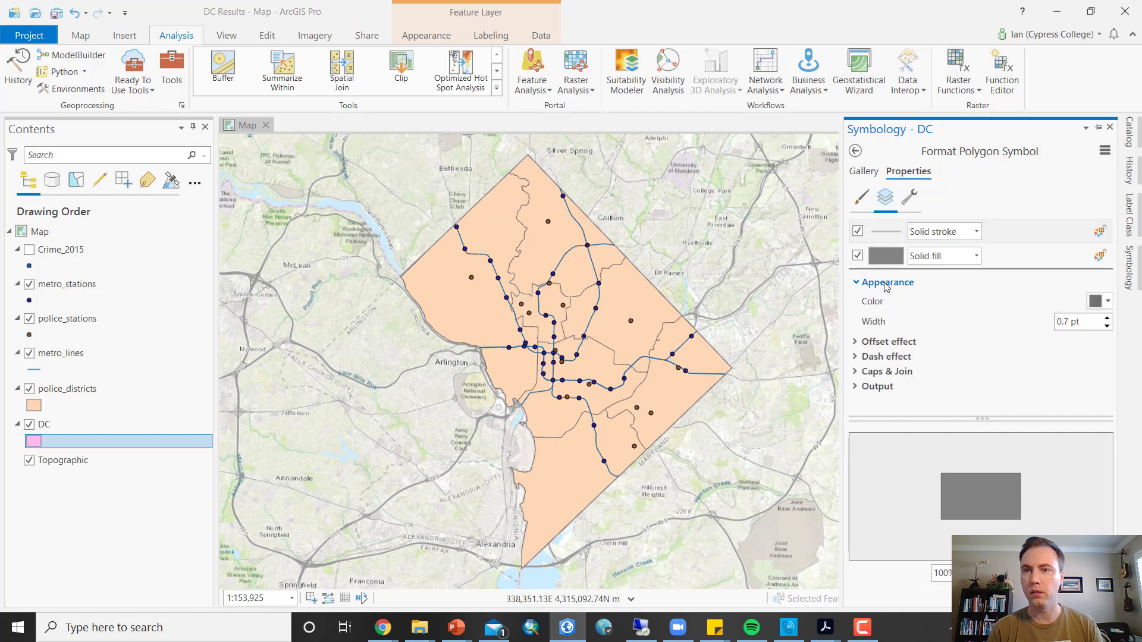
click(1096, 300)
click(964, 485)
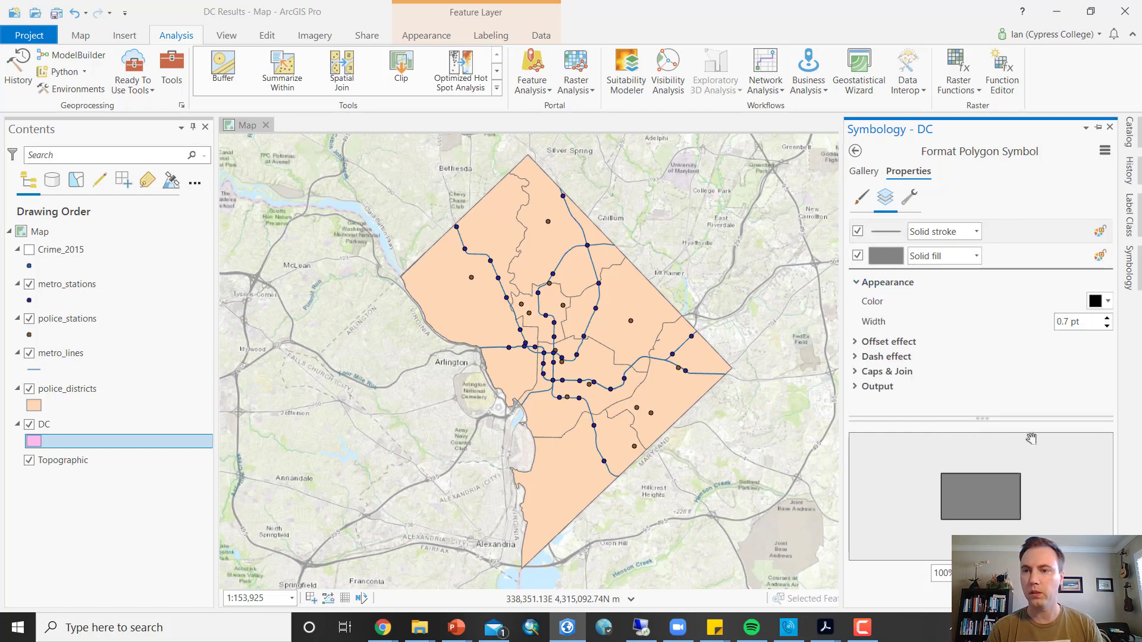
Set the DC layer's transparency to 23%
click(433, 41)
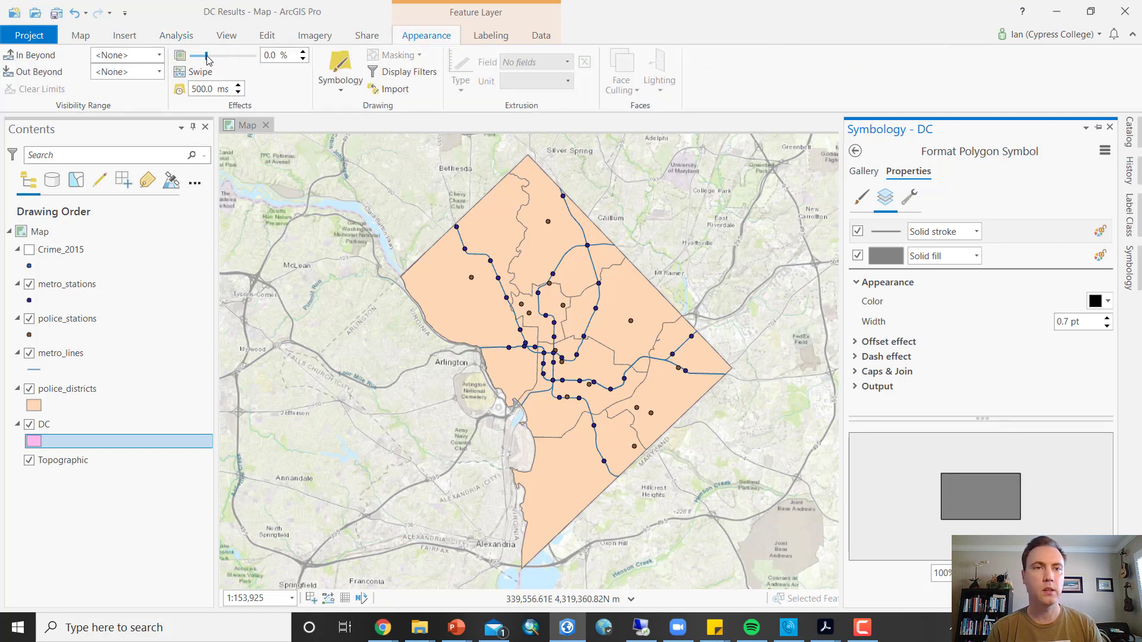
click(207, 58)
click(618, 341)
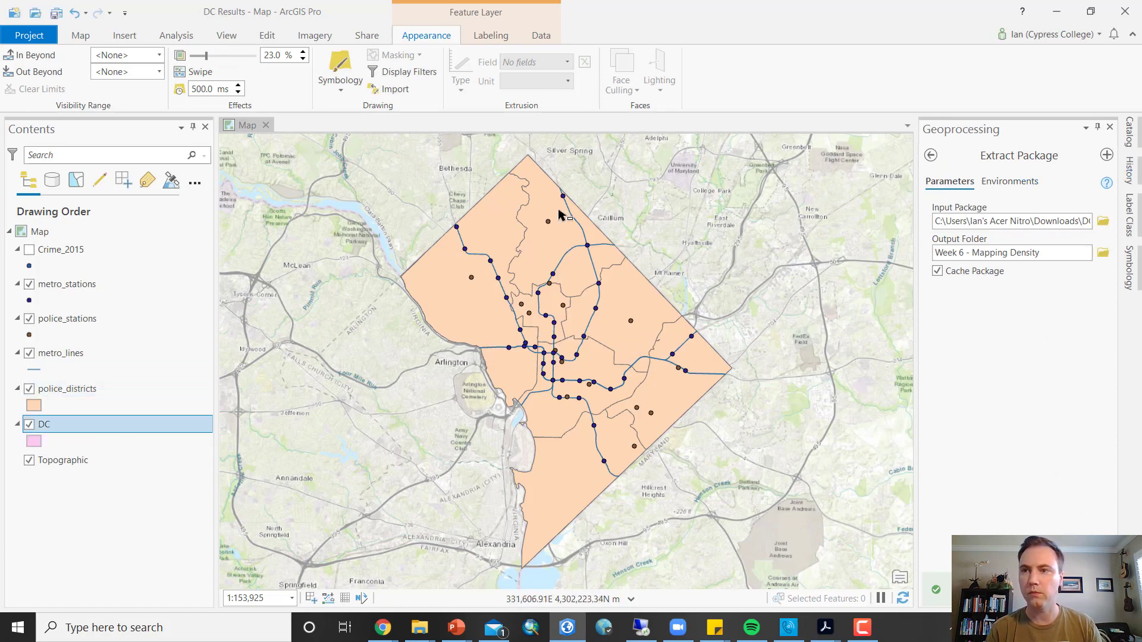
Restyle the DC layer's symbol with a black outline and gray fill, and set the layer's transparency to 70%
click(351, 62)
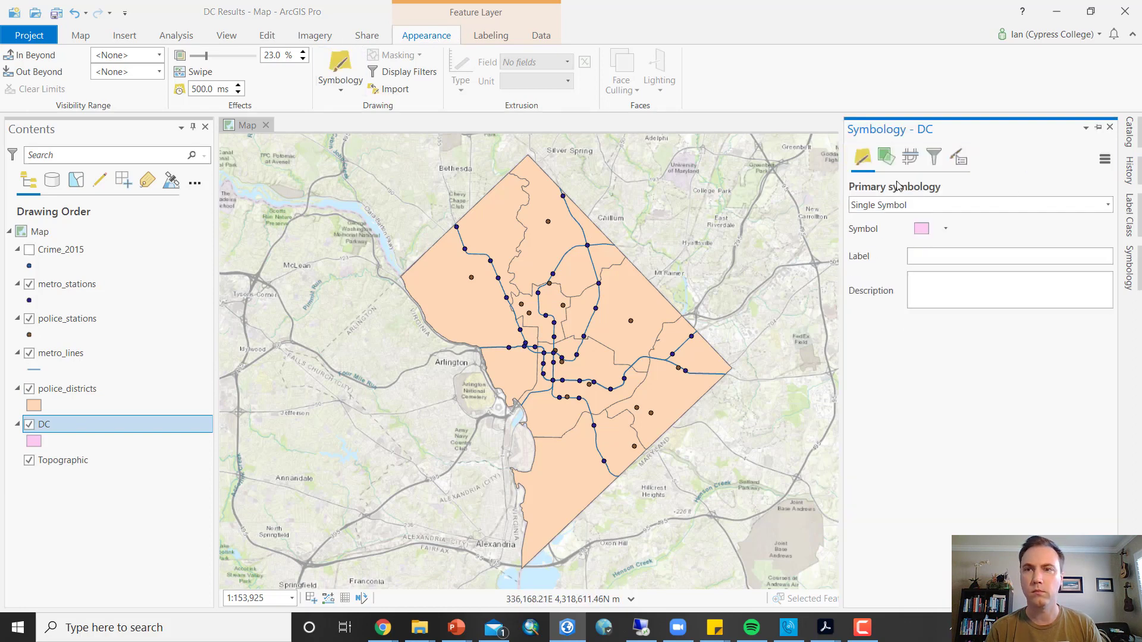
click(922, 228)
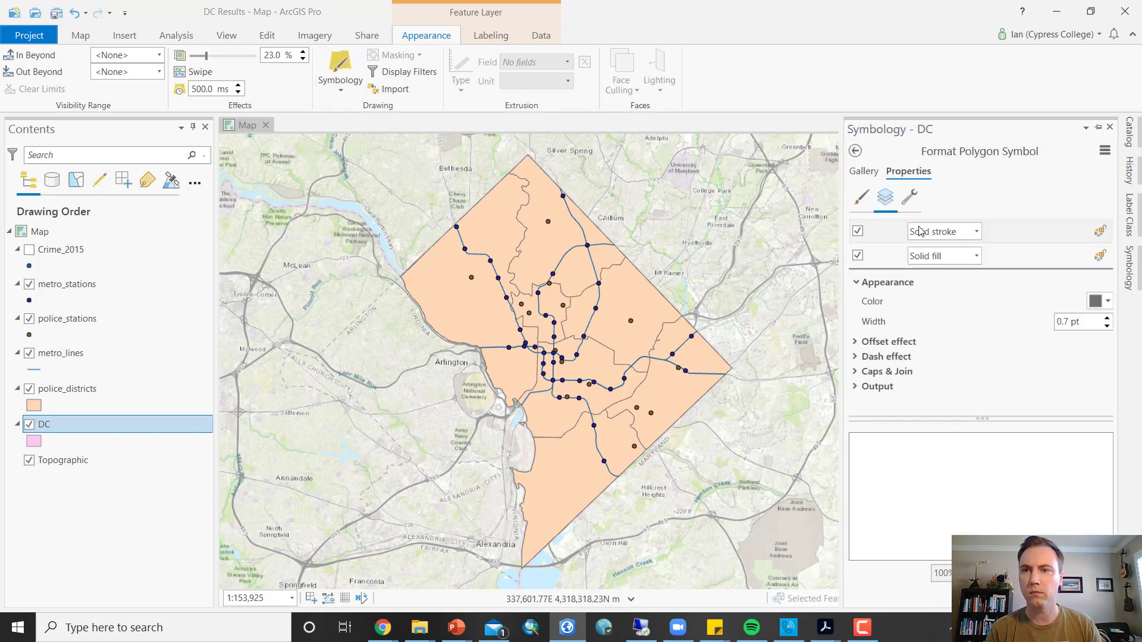
click(1104, 303)
click(976, 487)
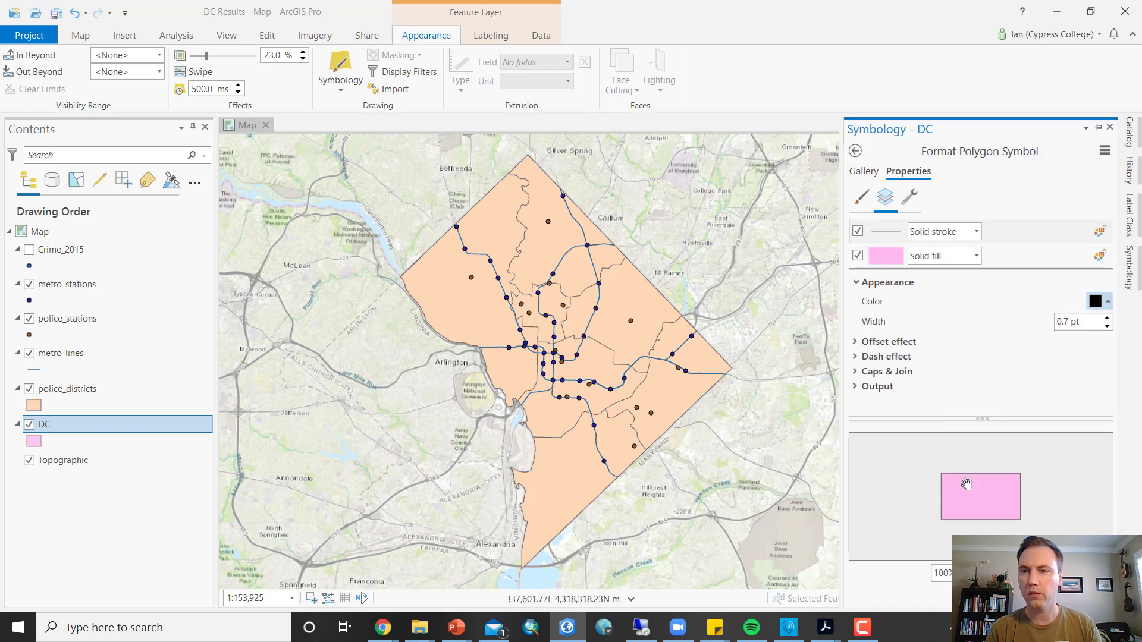
click(926, 260)
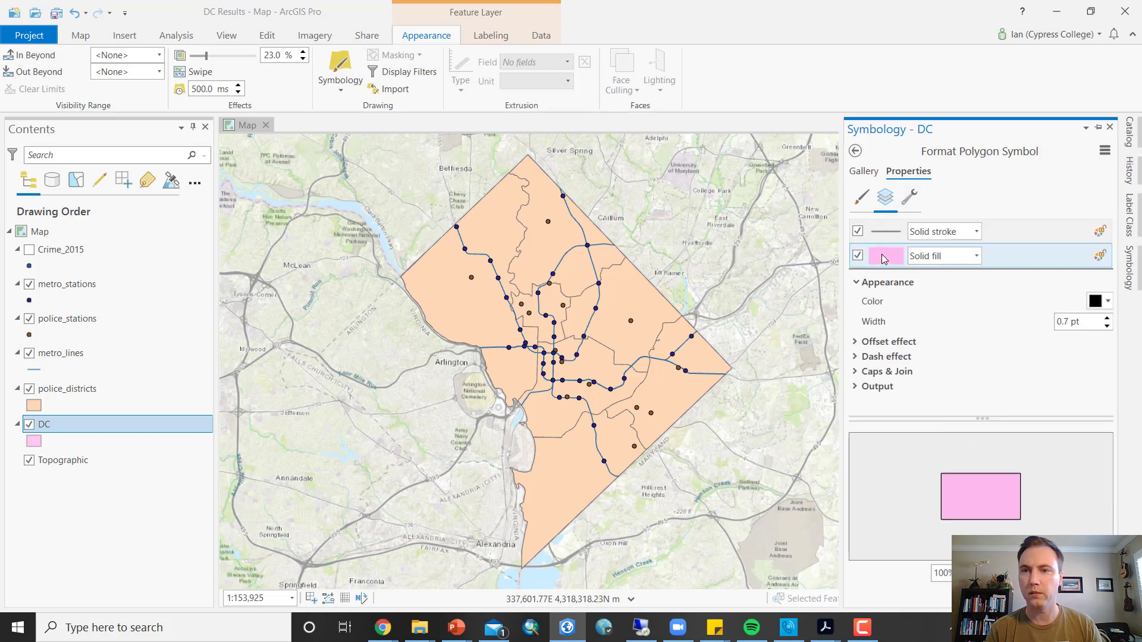
click(1105, 301)
click(965, 426)
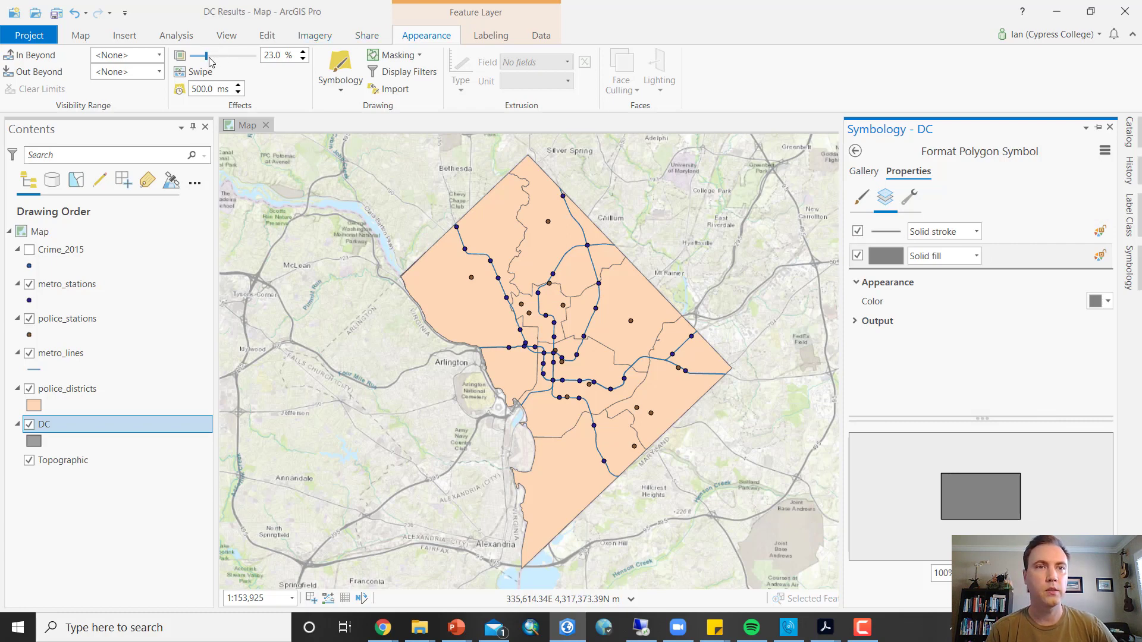
drag(206, 56, 239, 63)
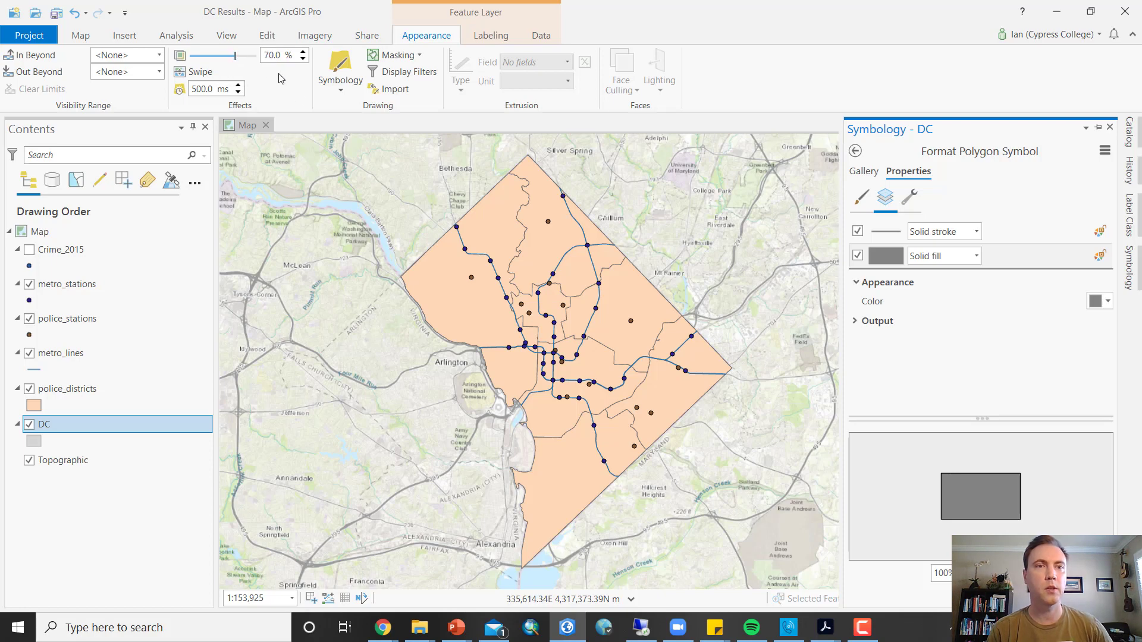
Toggle the police_districts layer to view the restyled DC layer beneath it, leaving police_districts switched on
click(30, 390)
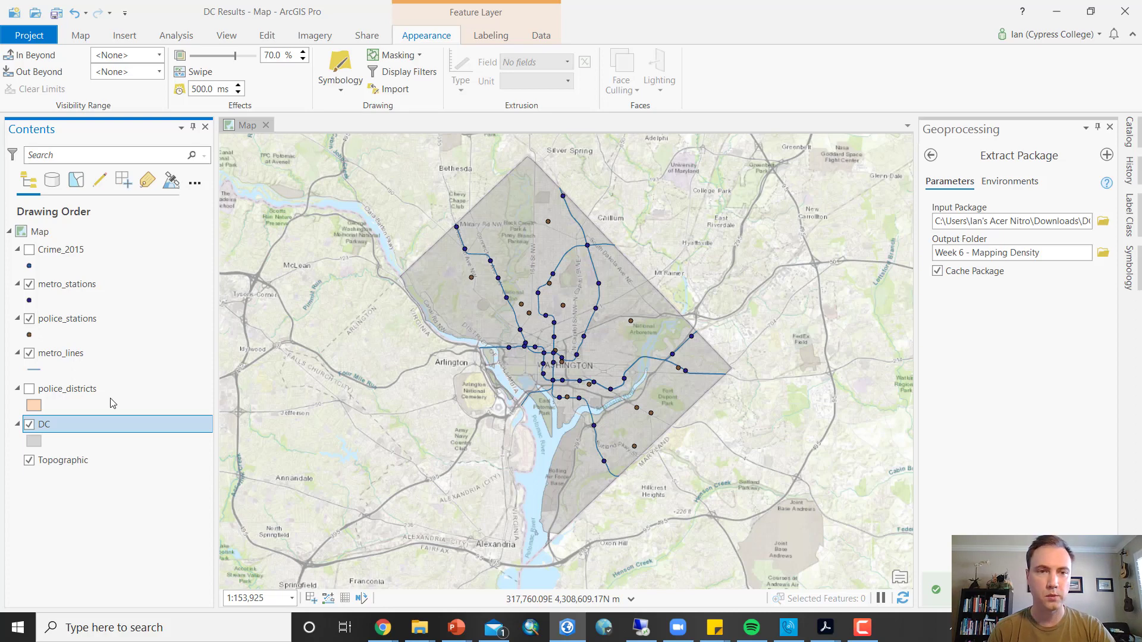
click(90, 390)
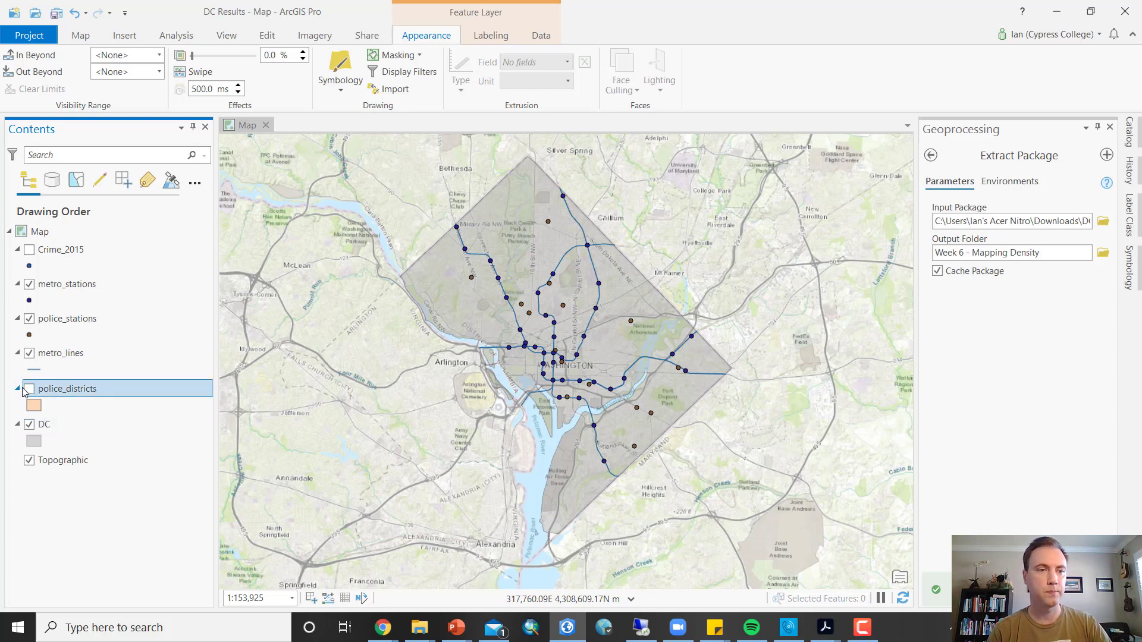
click(29, 391)
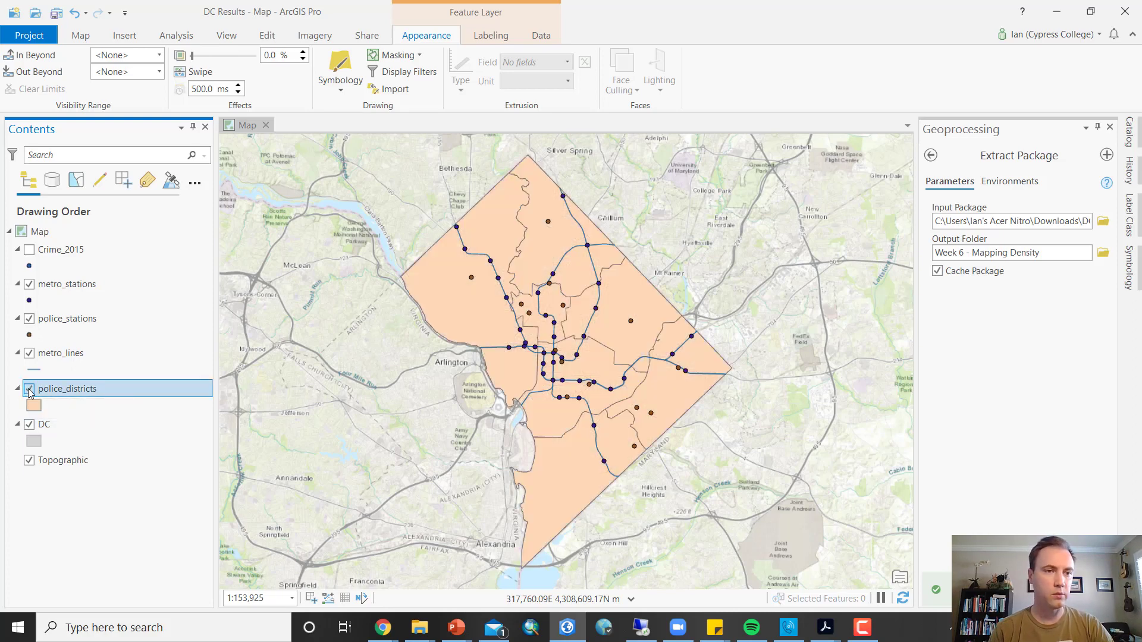
Switch the Crime_2015 layer back on and save the project
click(29, 250)
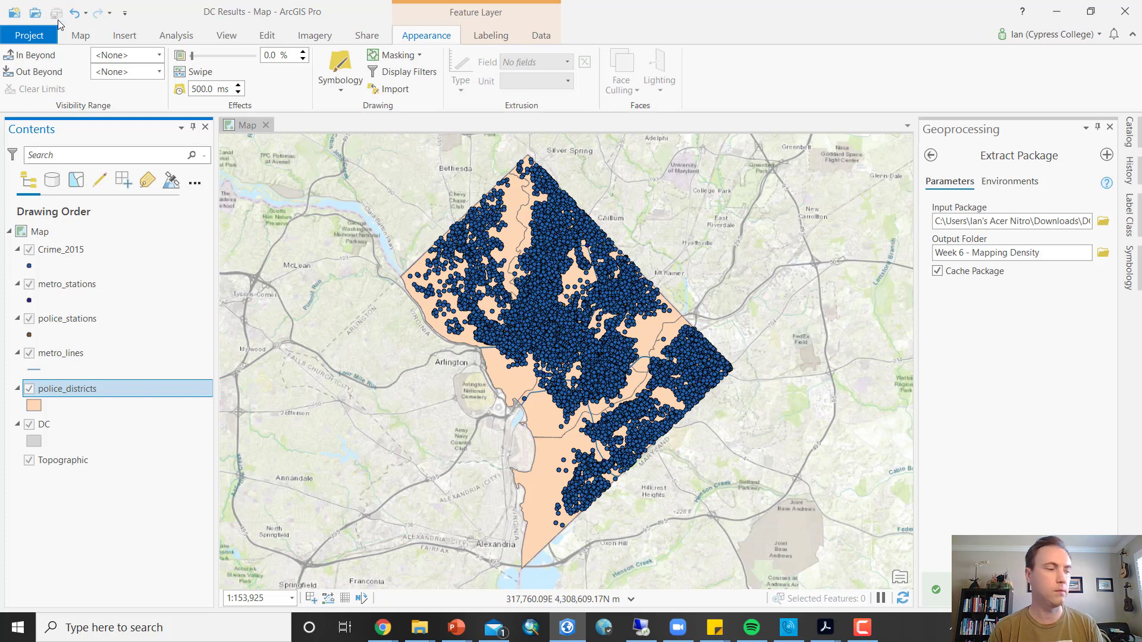
click(58, 21)
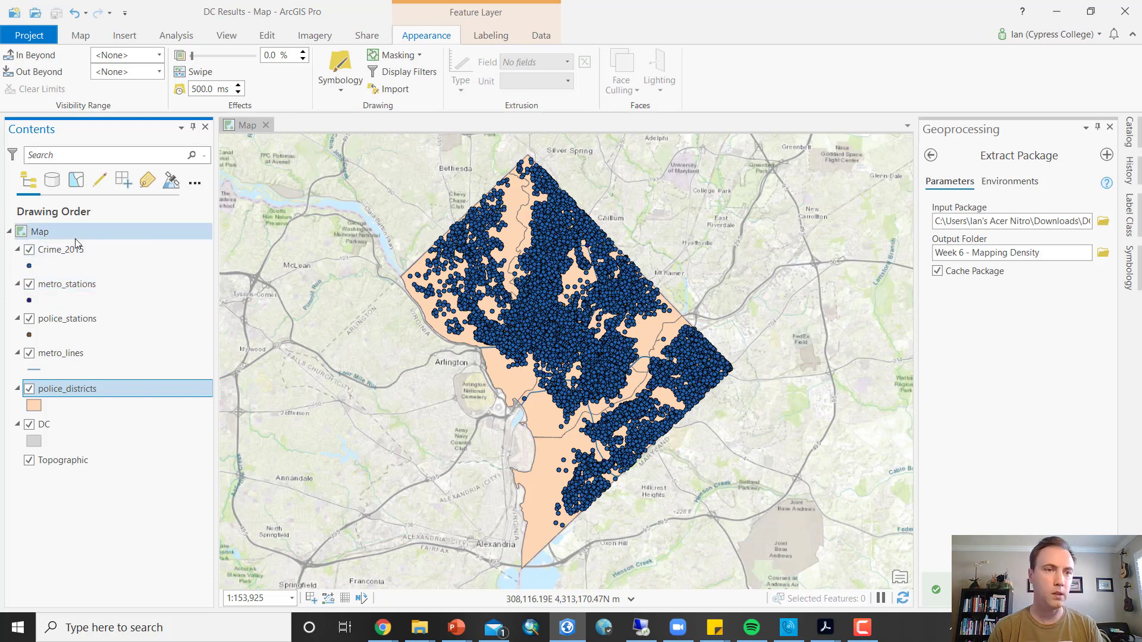
Examine the map's current coordinate system in its properties and close them without changes
click(46, 233)
right_click(47, 235)
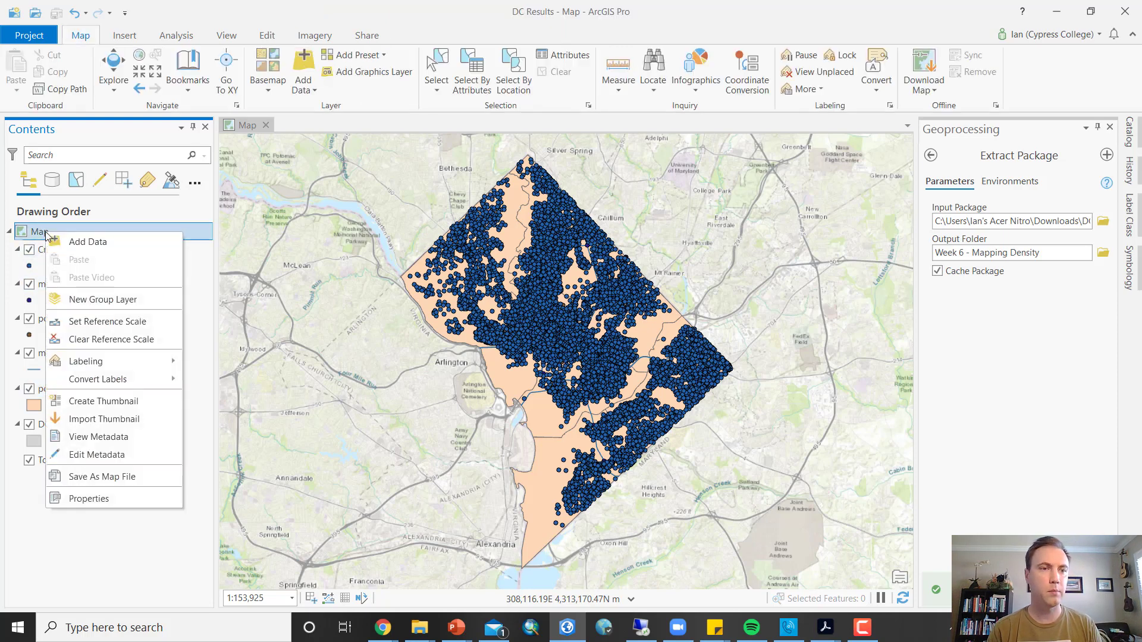
click(126, 505)
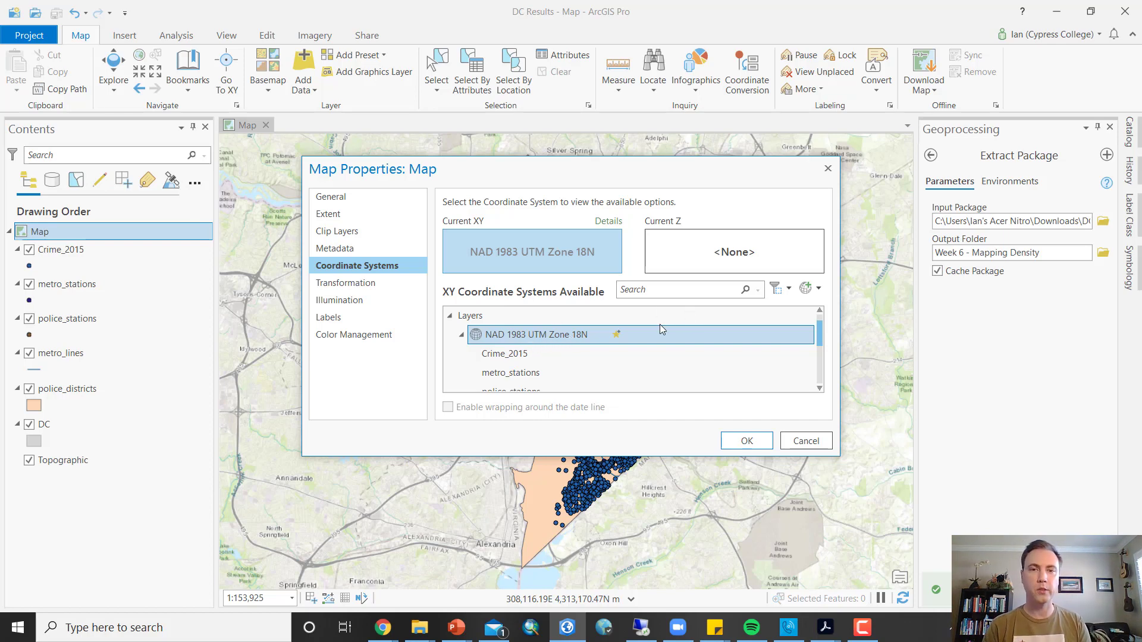
click(829, 170)
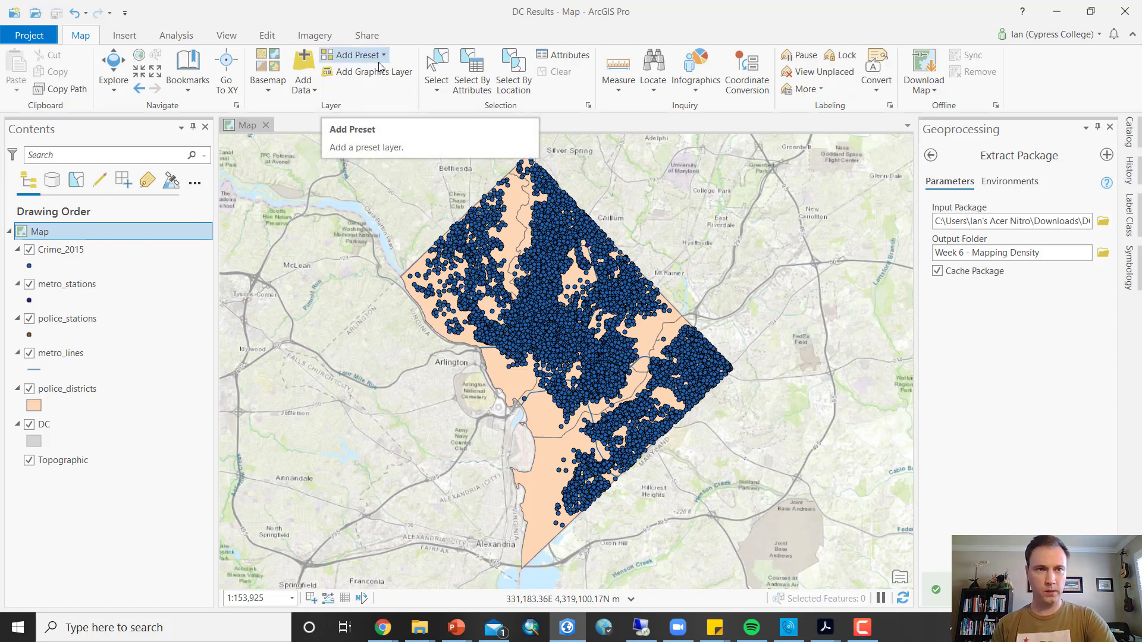
Open the geoprocessing environment settings and set the output coordinate system to that of the current map, NAD_1983_UTM_Zone_18N
click(181, 36)
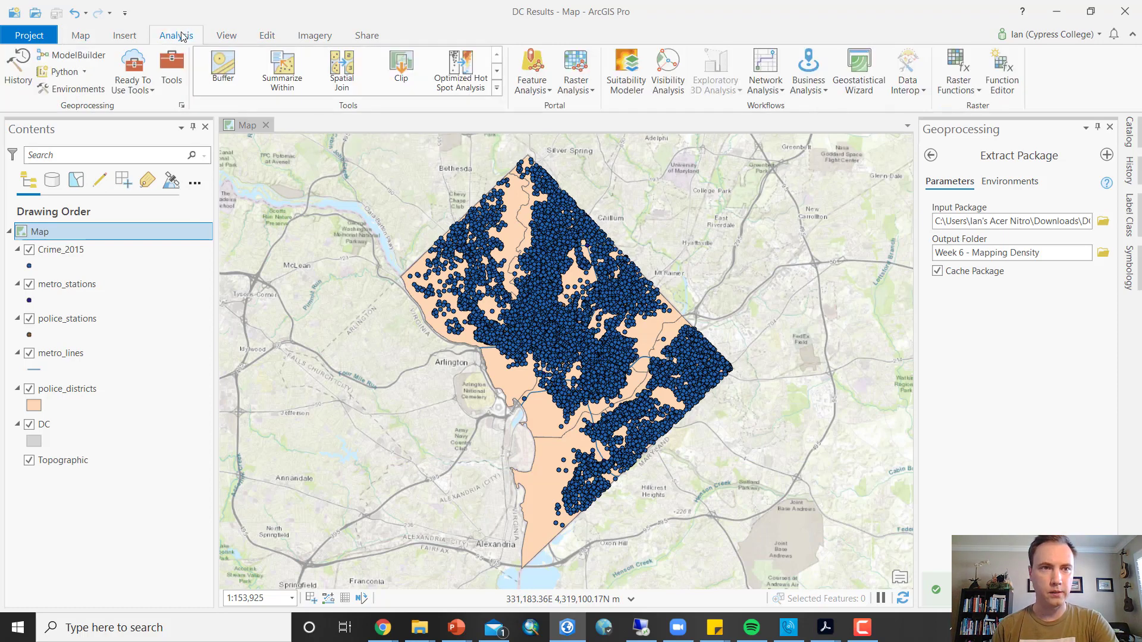
click(74, 89)
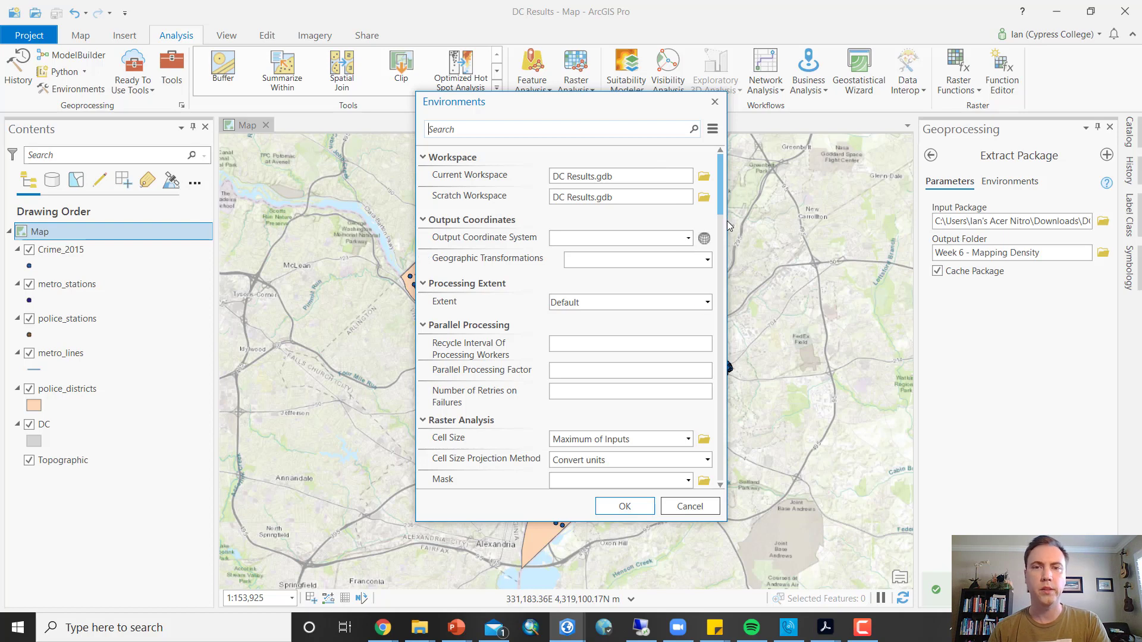
drag(721, 192, 722, 205)
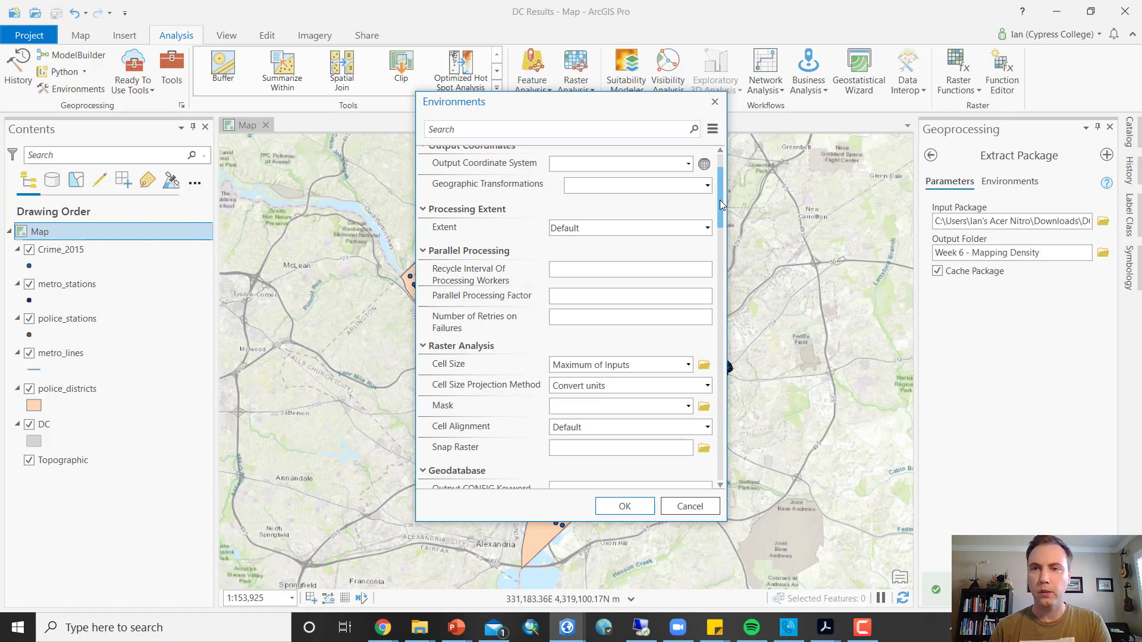
scroll(535, 300, up, 1)
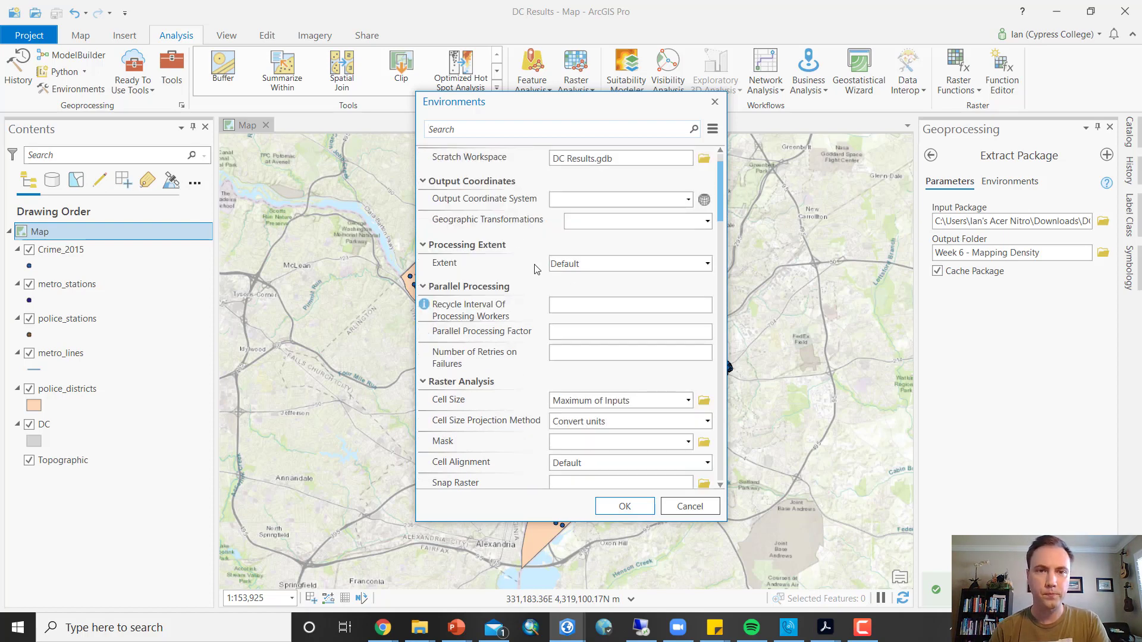
click(688, 201)
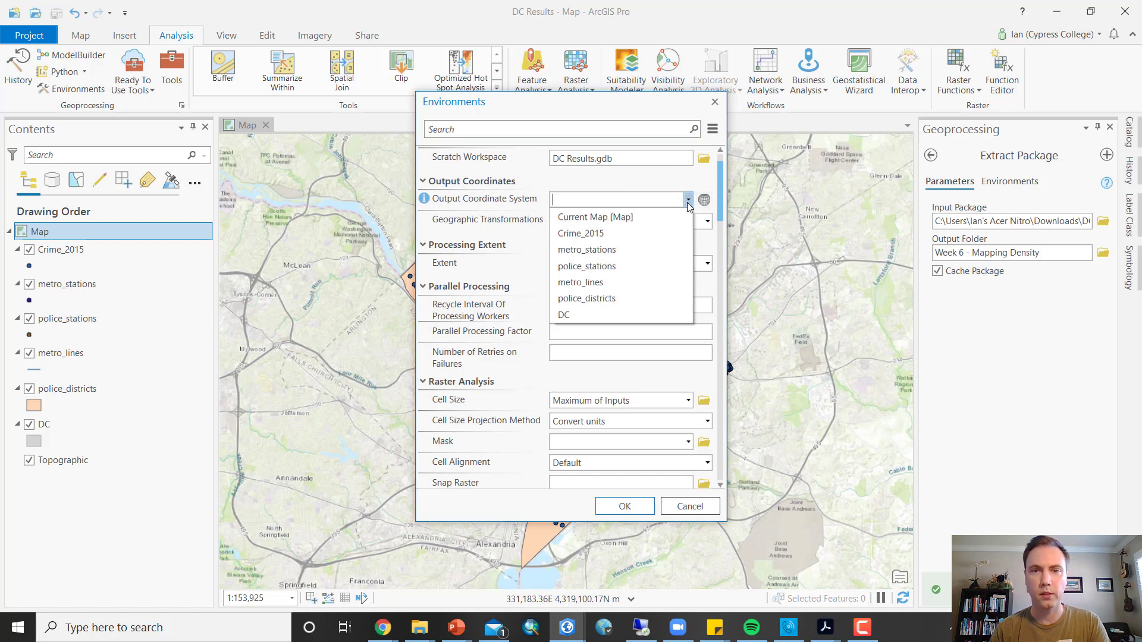
click(646, 218)
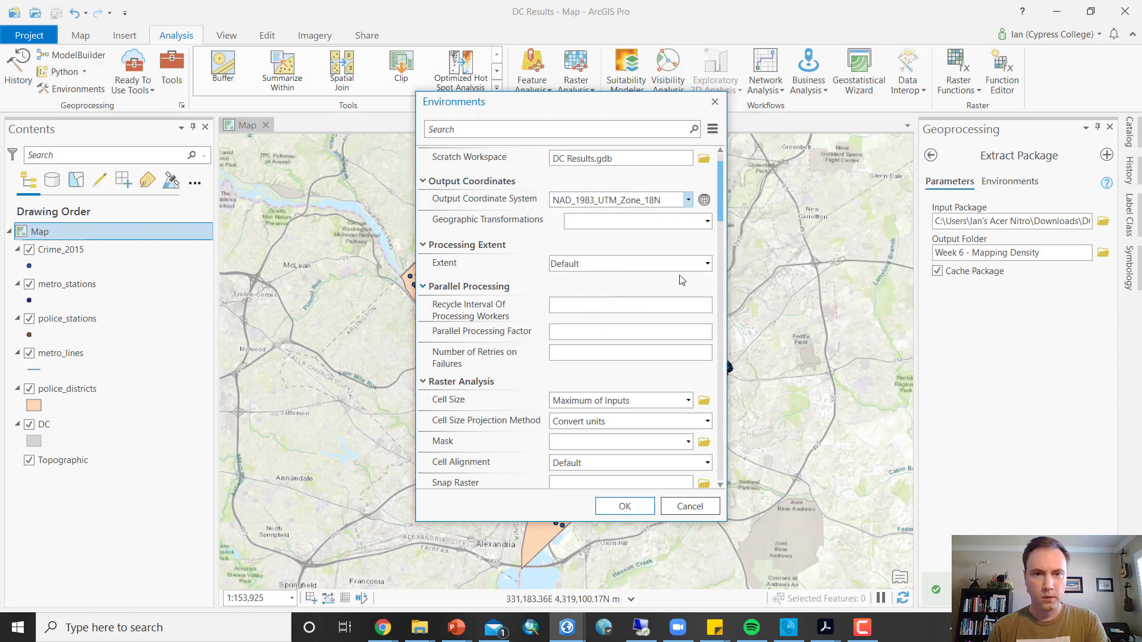
Set both the processing extent and the raster analysis mask to the DC layer in the environment settings
click(714, 269)
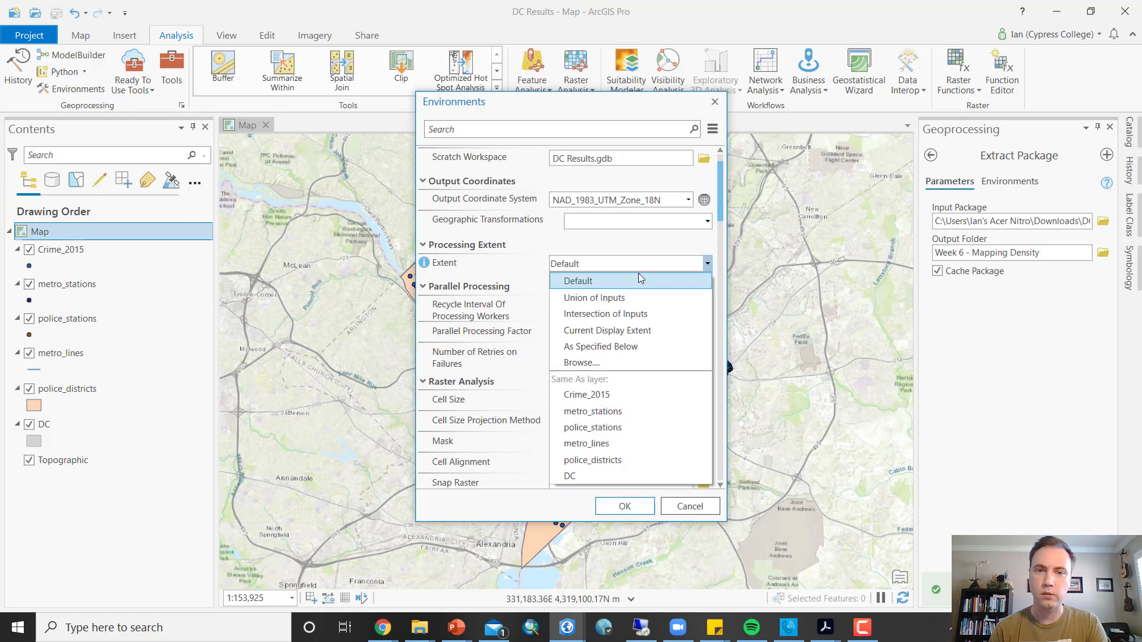
click(573, 476)
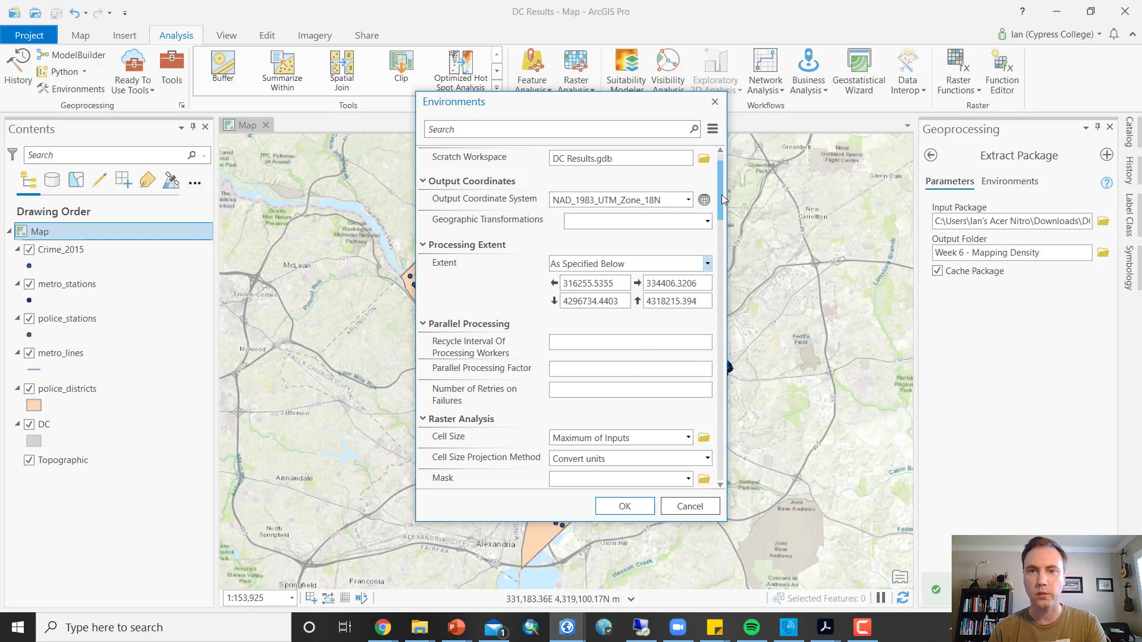
scroll(724, 199, down, 3)
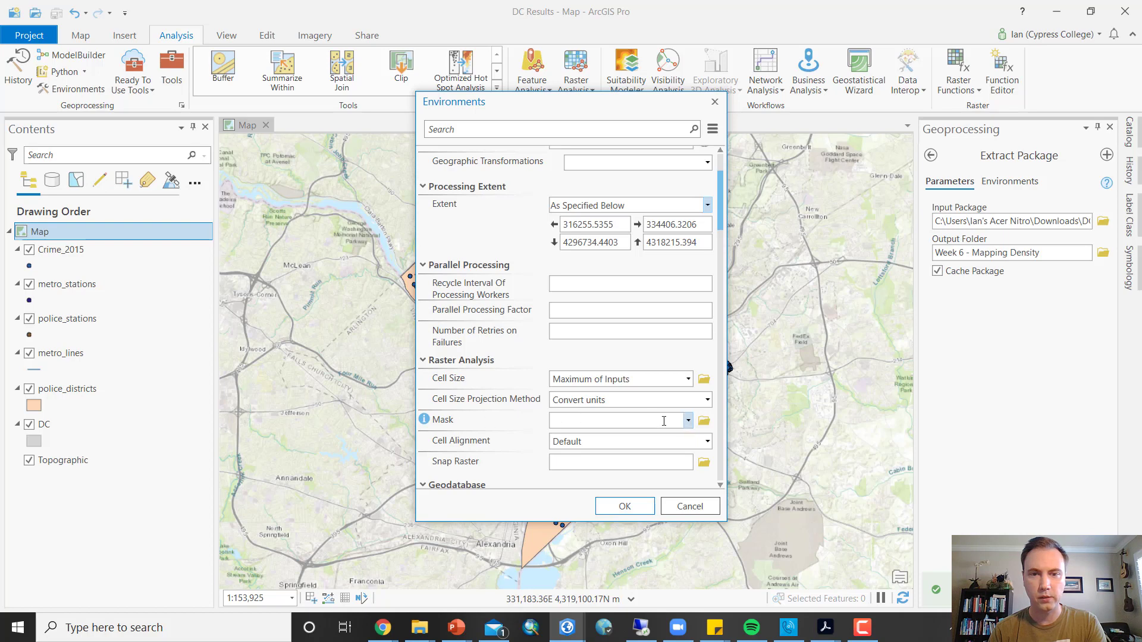
click(688, 421)
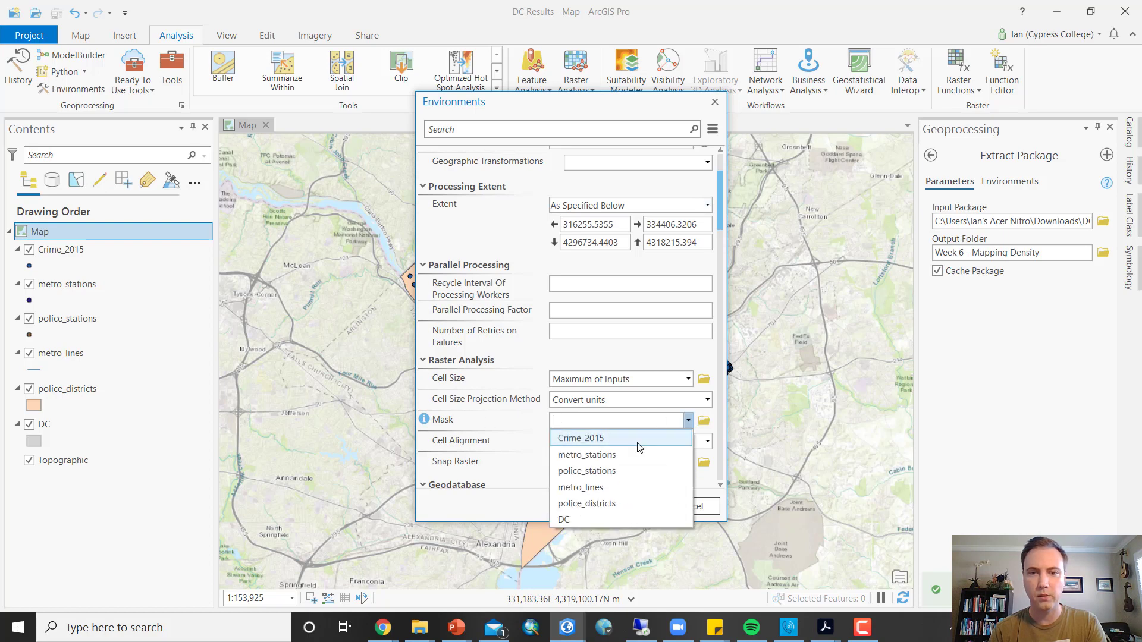
click(588, 518)
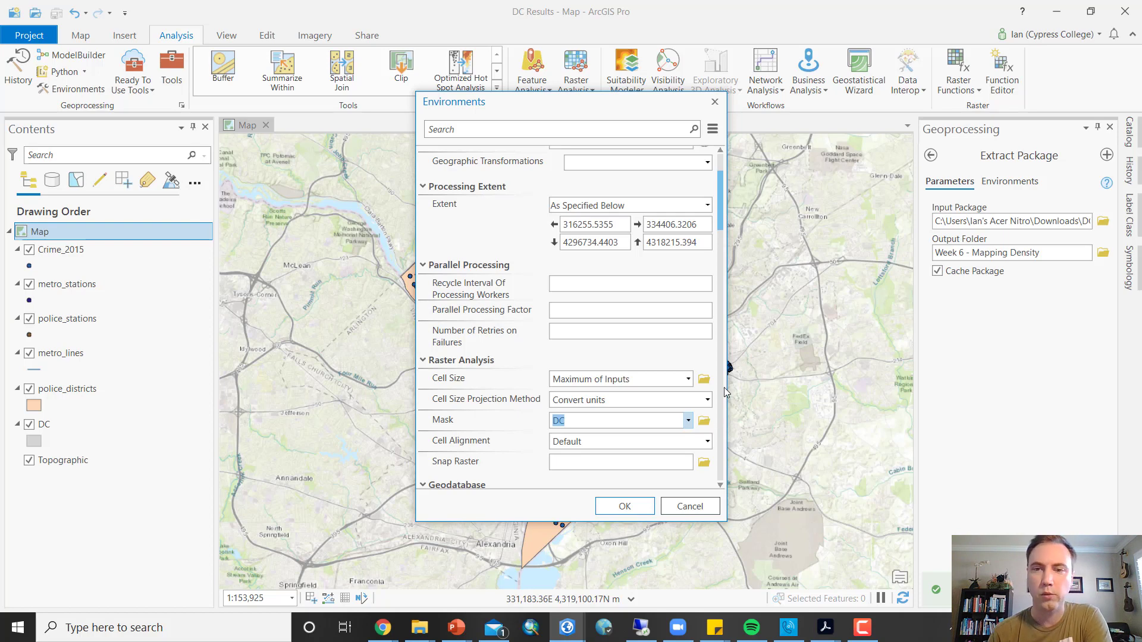
Apply the environment settings and save the project
drag(600, 105, 355, 104)
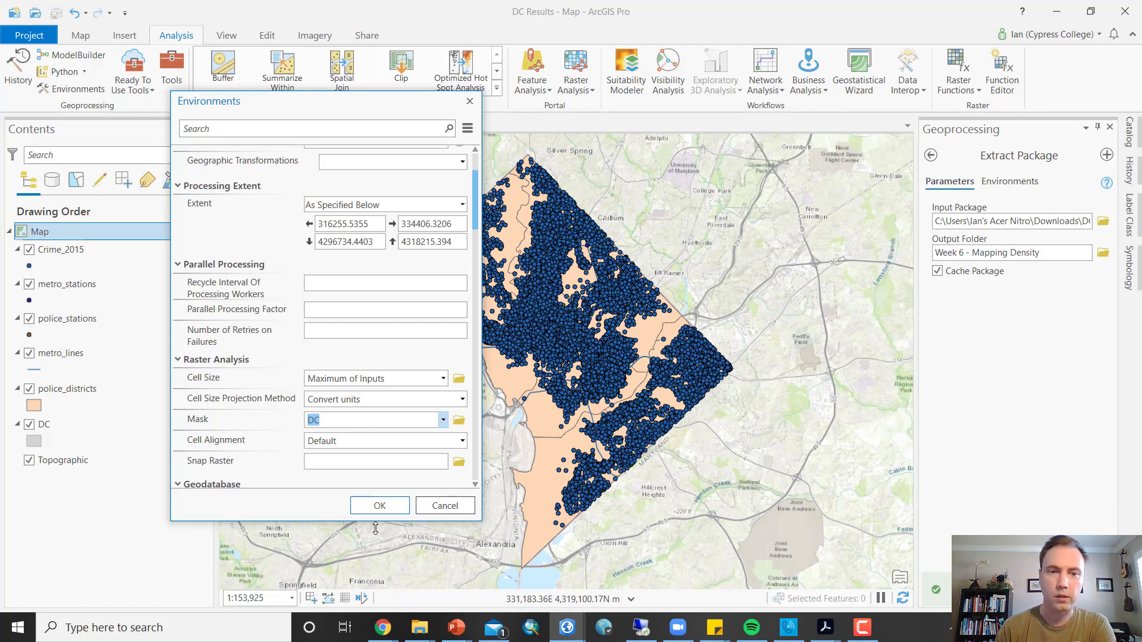
click(384, 507)
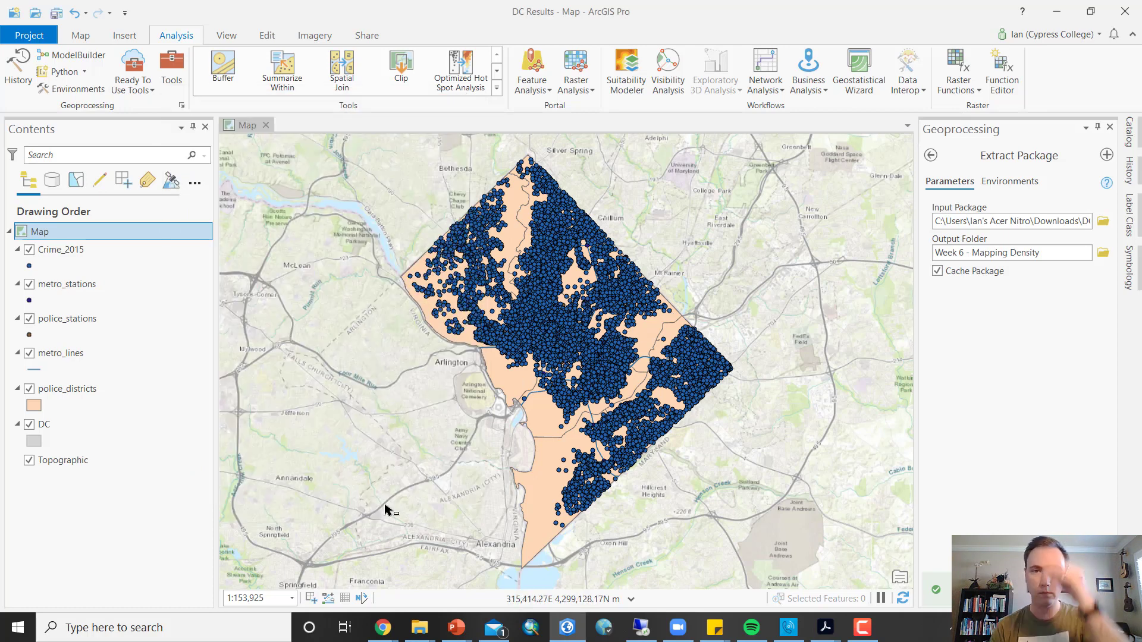
click(55, 17)
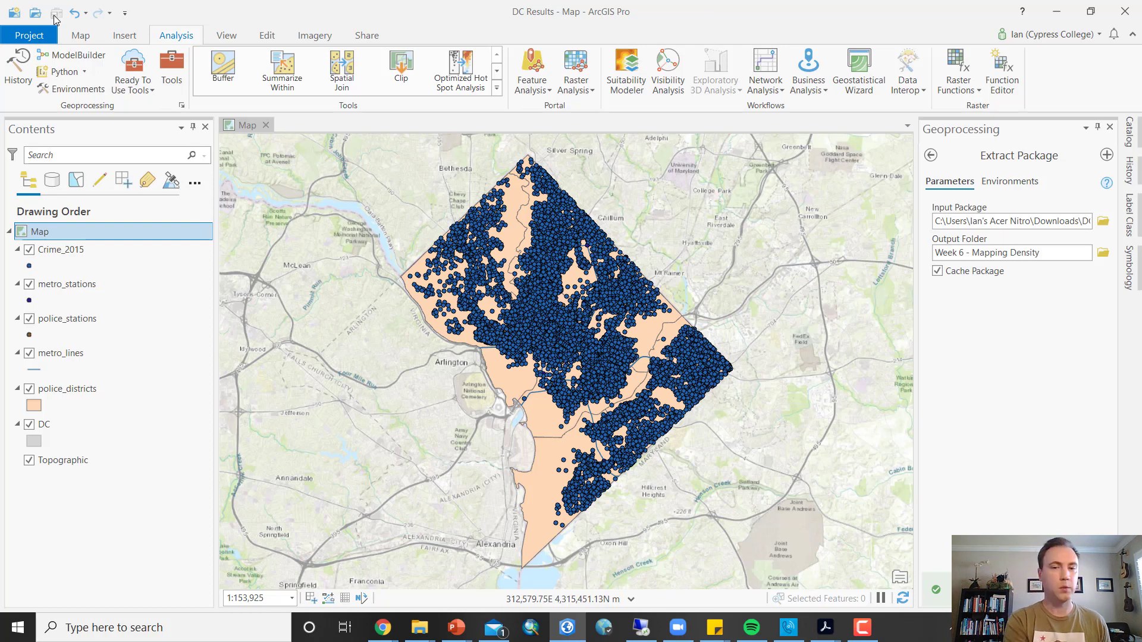
Open Notepad and write the first line of the task list, "1. Extract the project package."
click(236, 626)
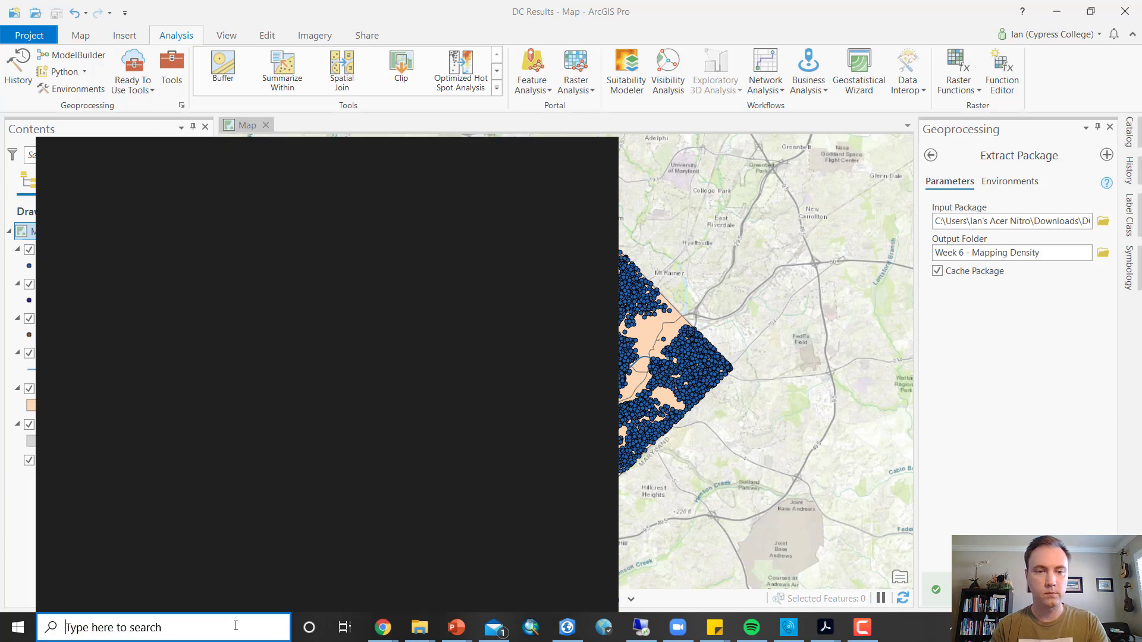
text(notepad)
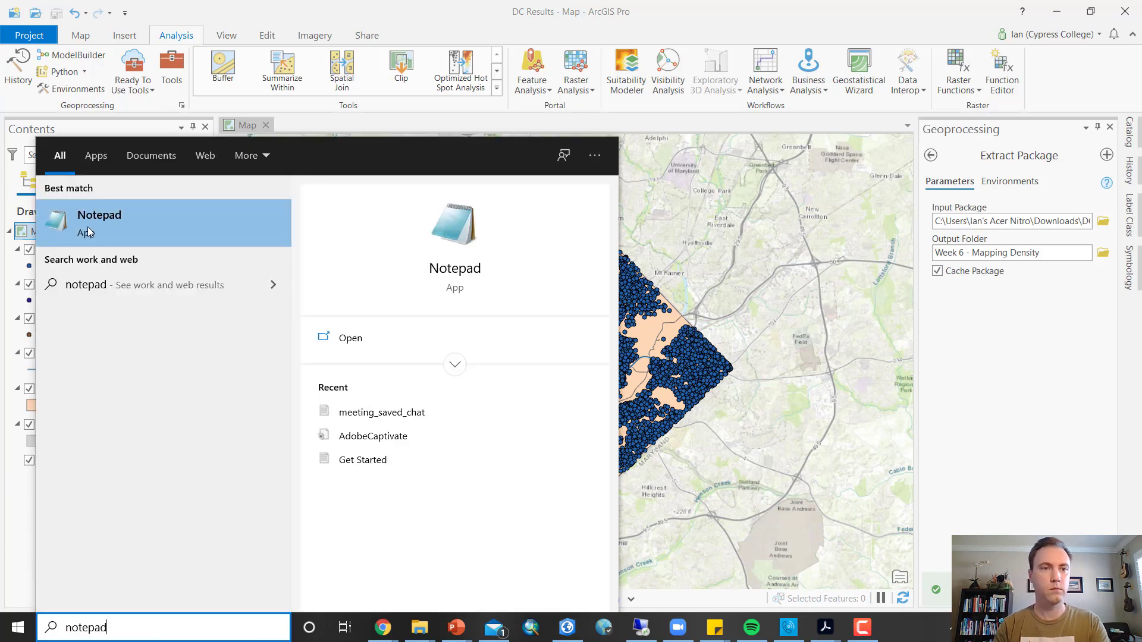
click(86, 230)
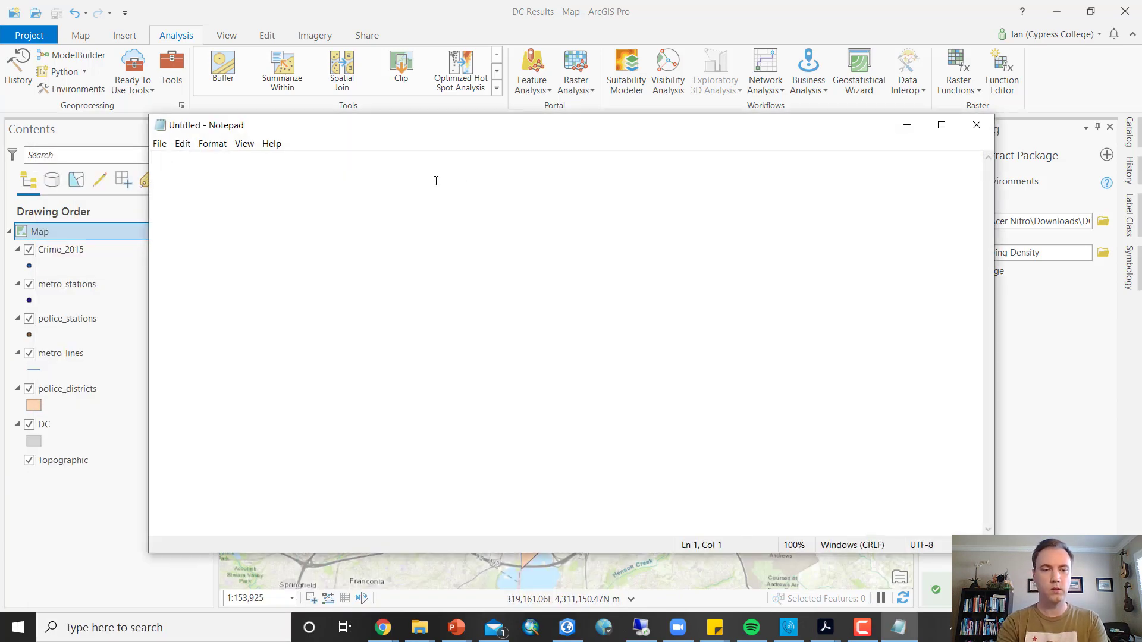
text(1. Extrac)
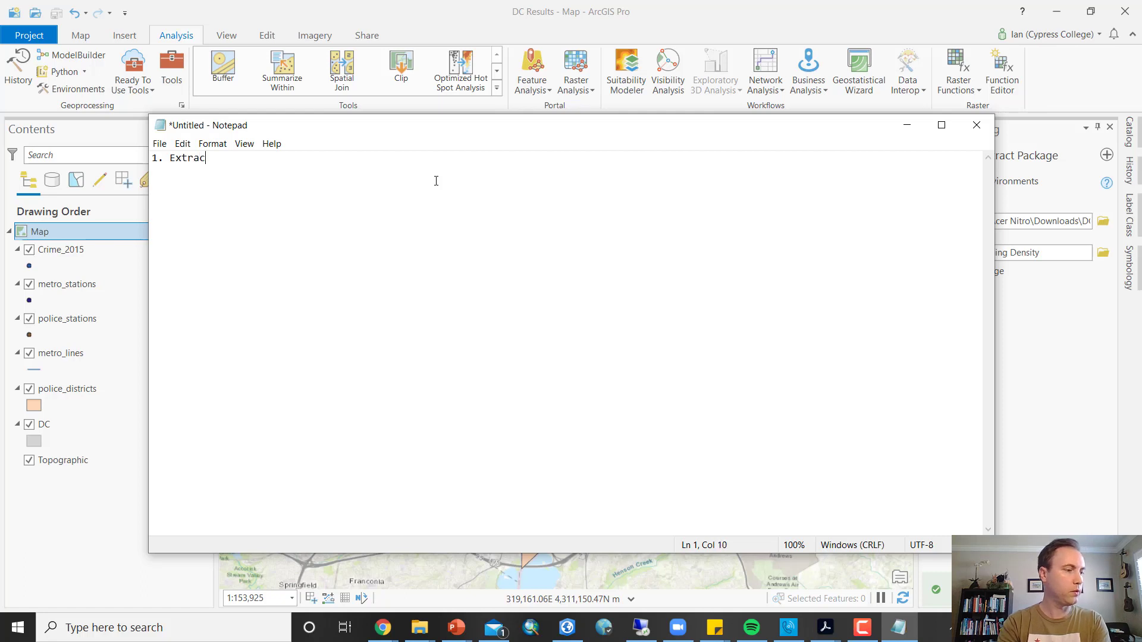
text(t the project ma)
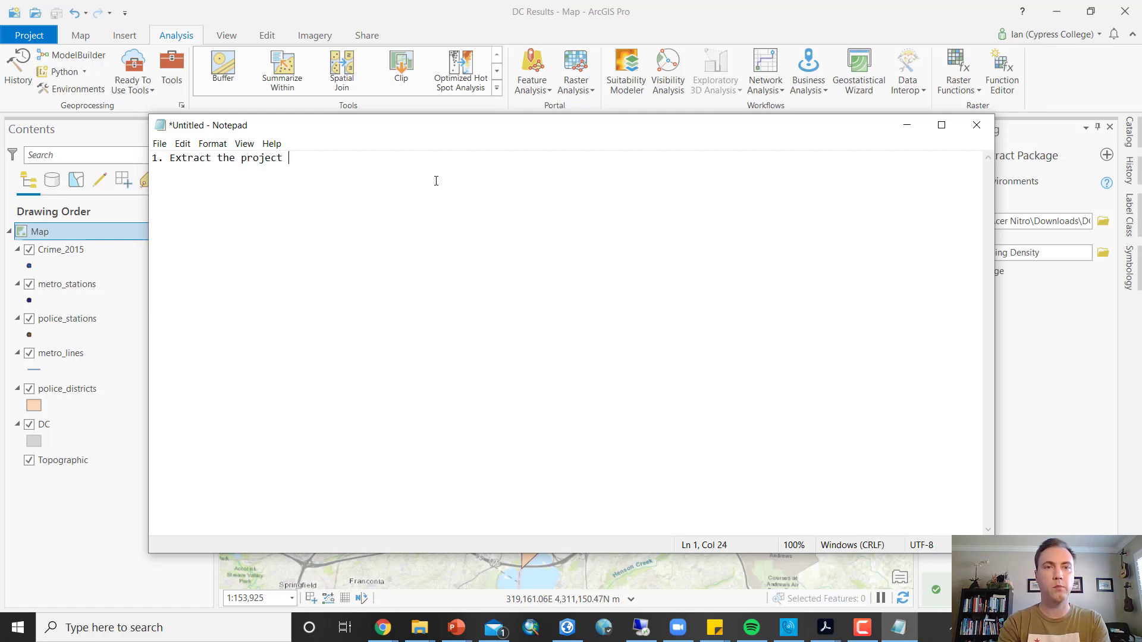
key(BackSpace)
key(BackSpace)
text(package.)
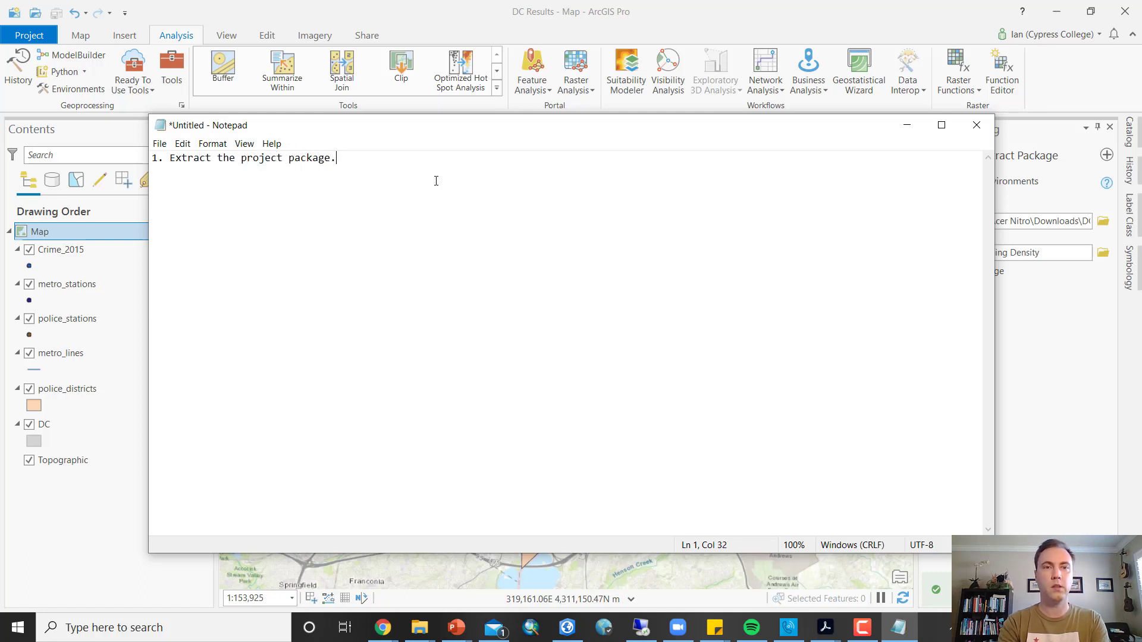
Append the tool path (Analysis > Tools > "Extract package") to item 1 of the list and start a new line
text( ()
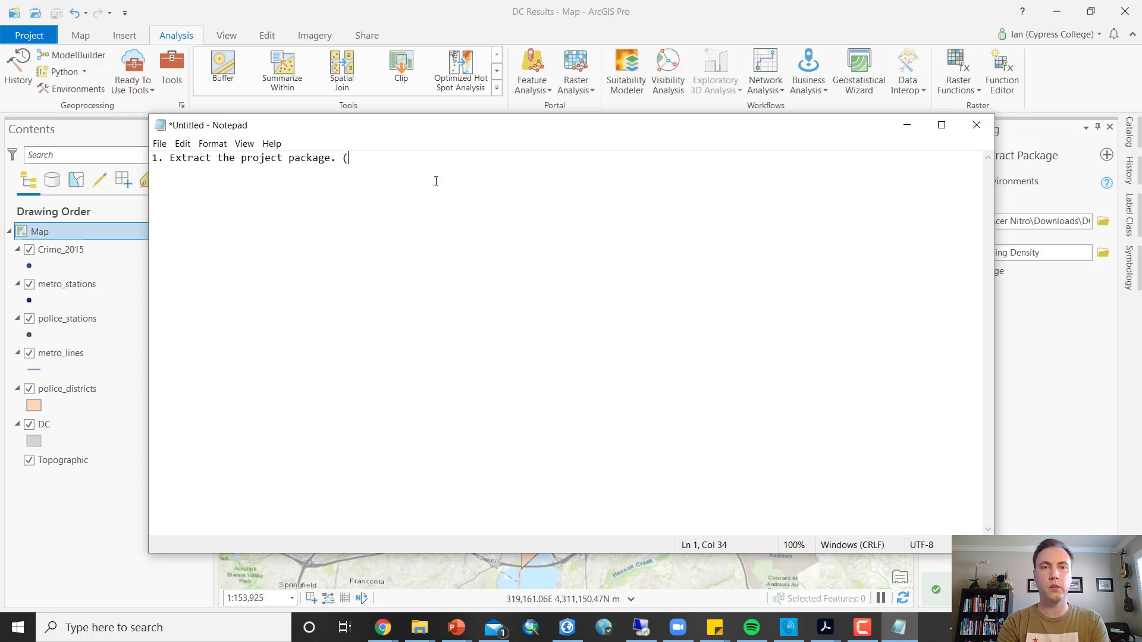
text(Analys)
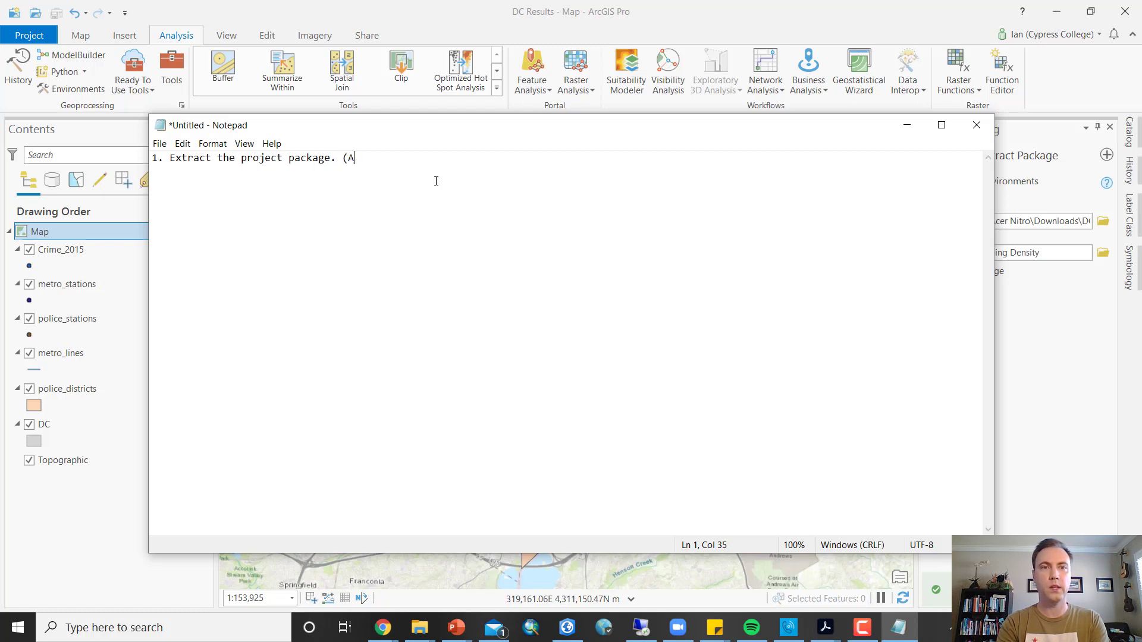
key(BackSpace)
key(BackSpace)
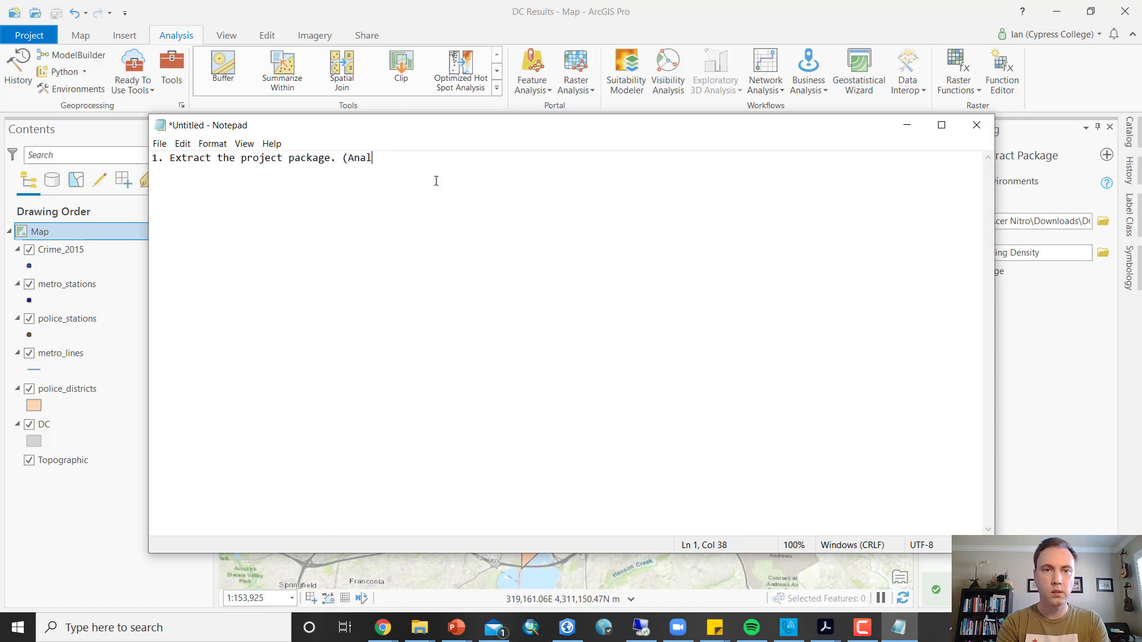
text(ysis)
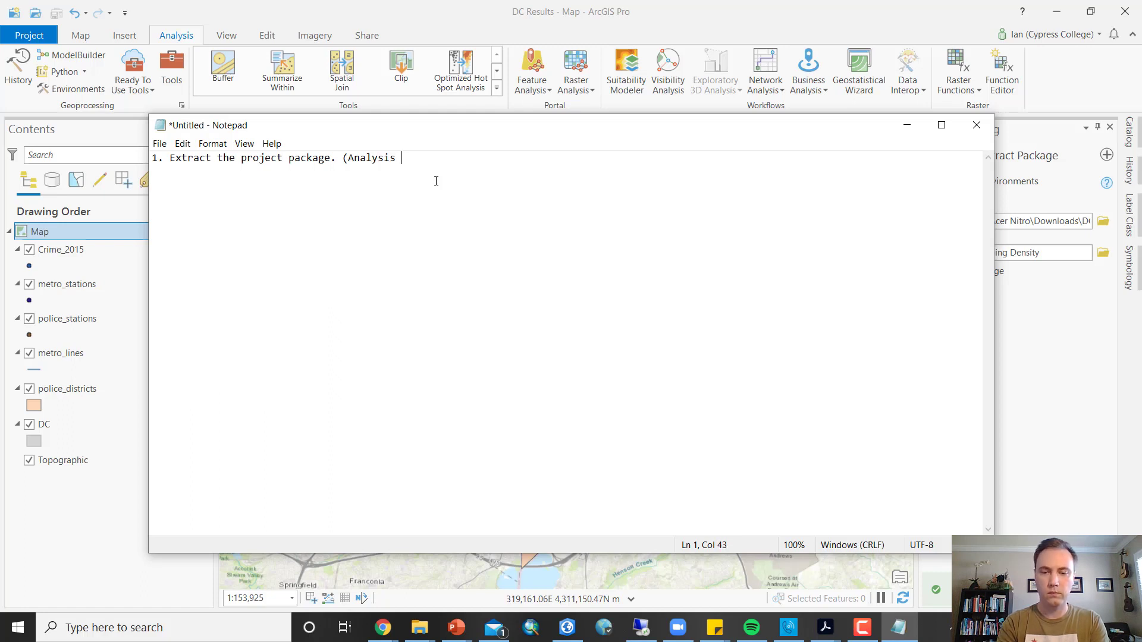
text( > Tools >)
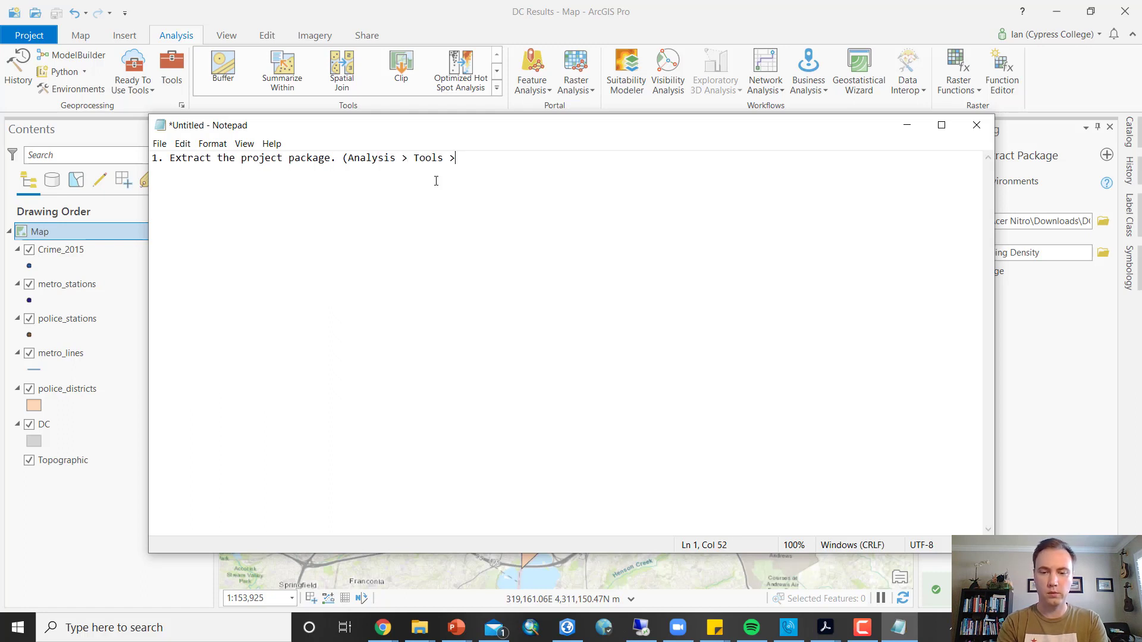
text( "Extract p)
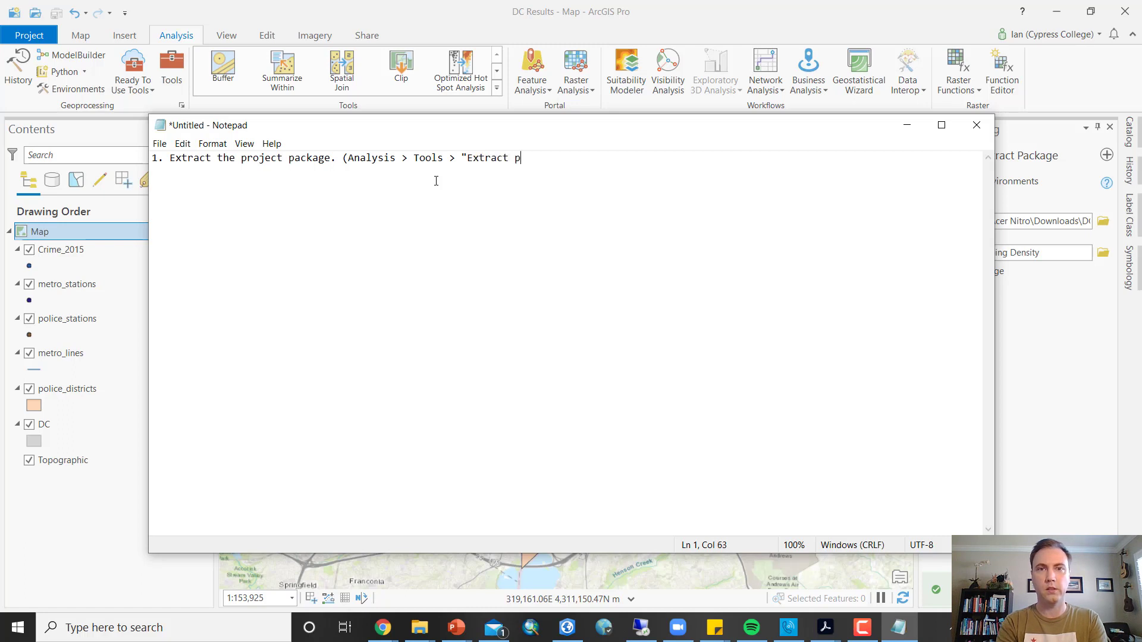
text(ackage")
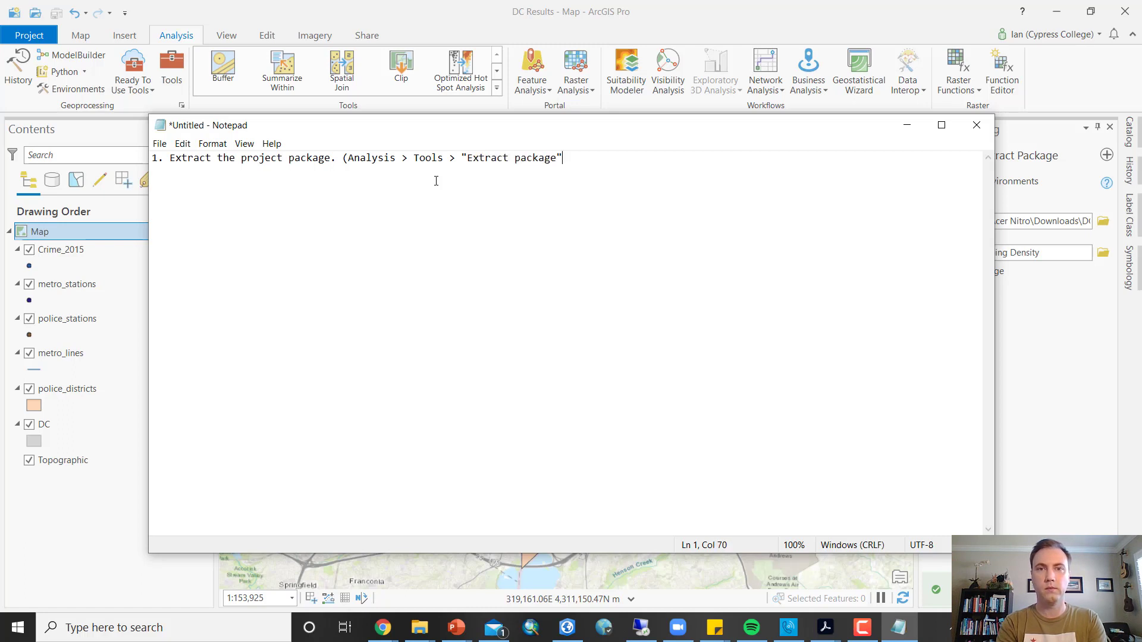
text() )
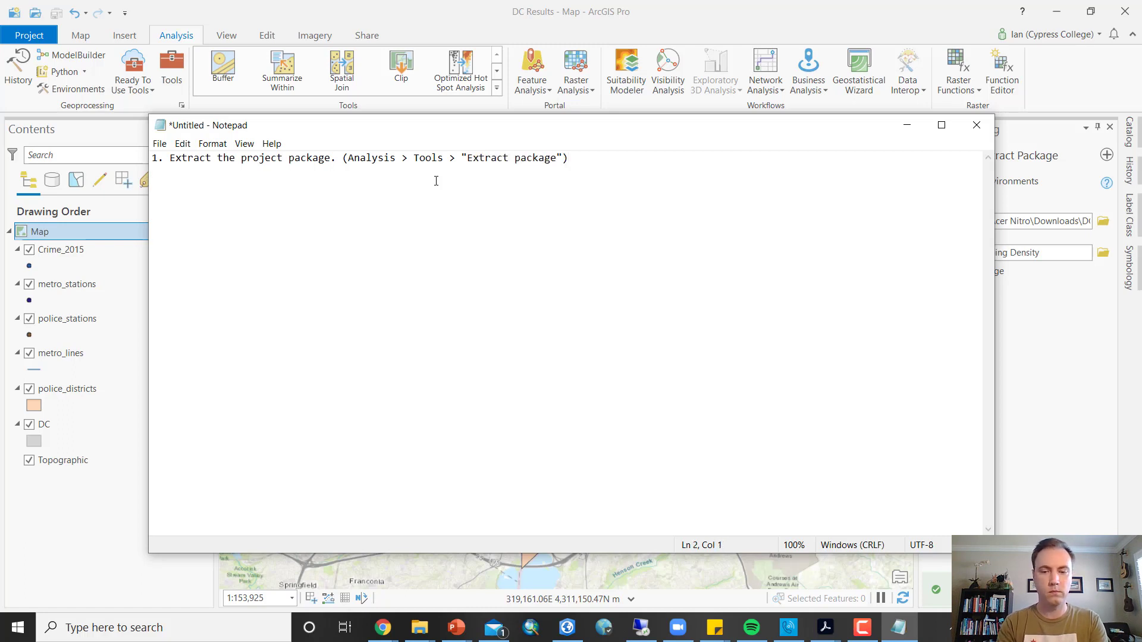
Add the second list item, "2. Produce a map of Washington DC."
text(2. )
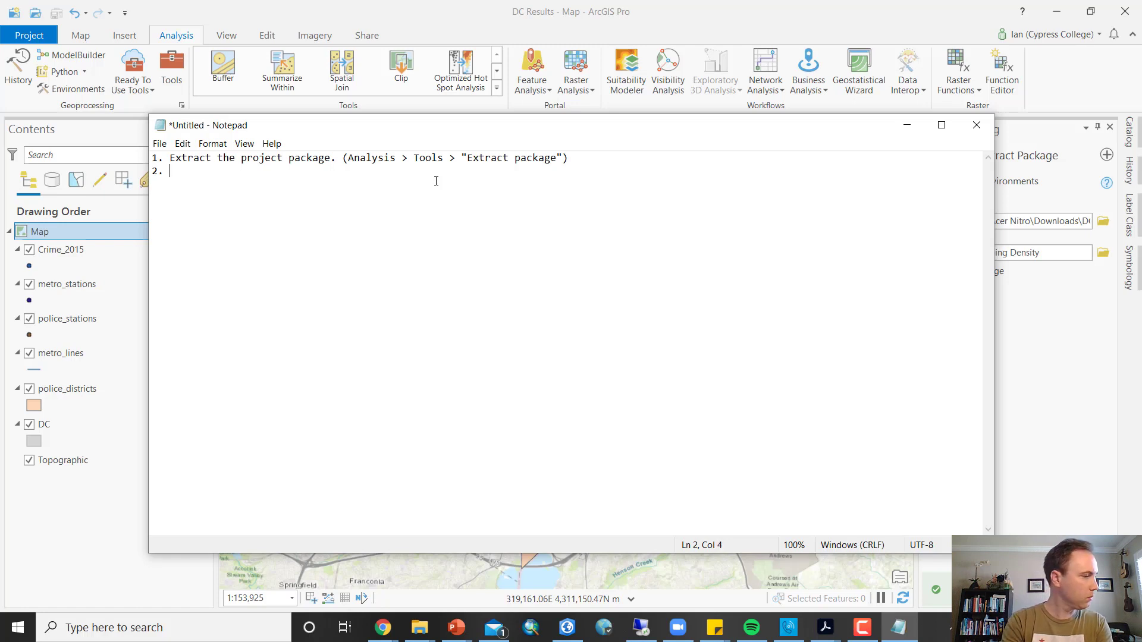
text(Produce a m)
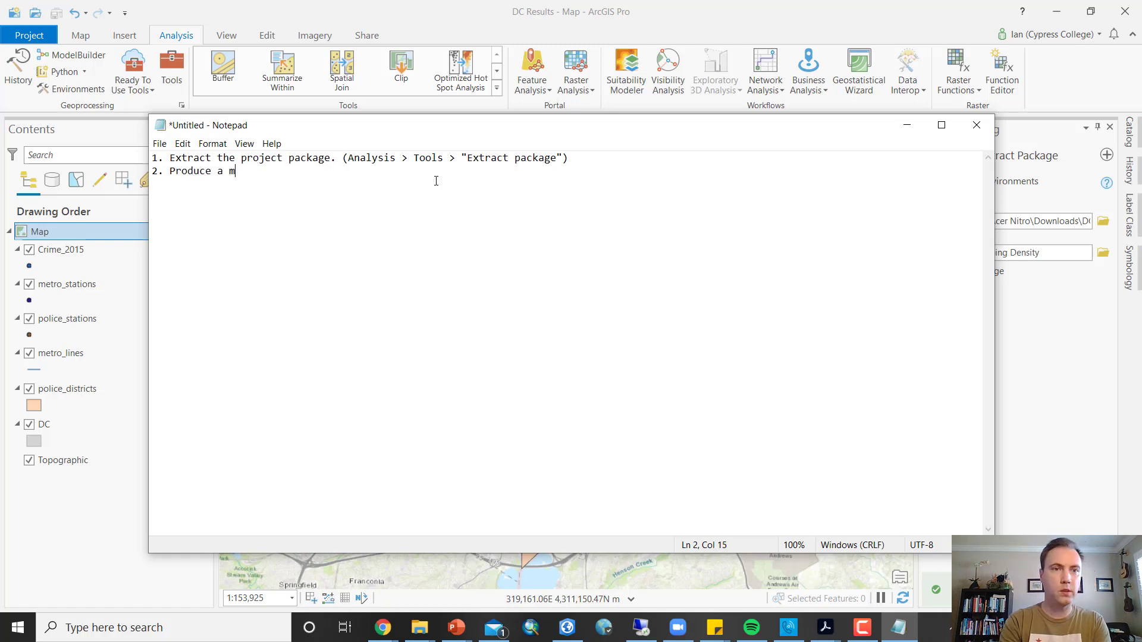
text(ap of Washing)
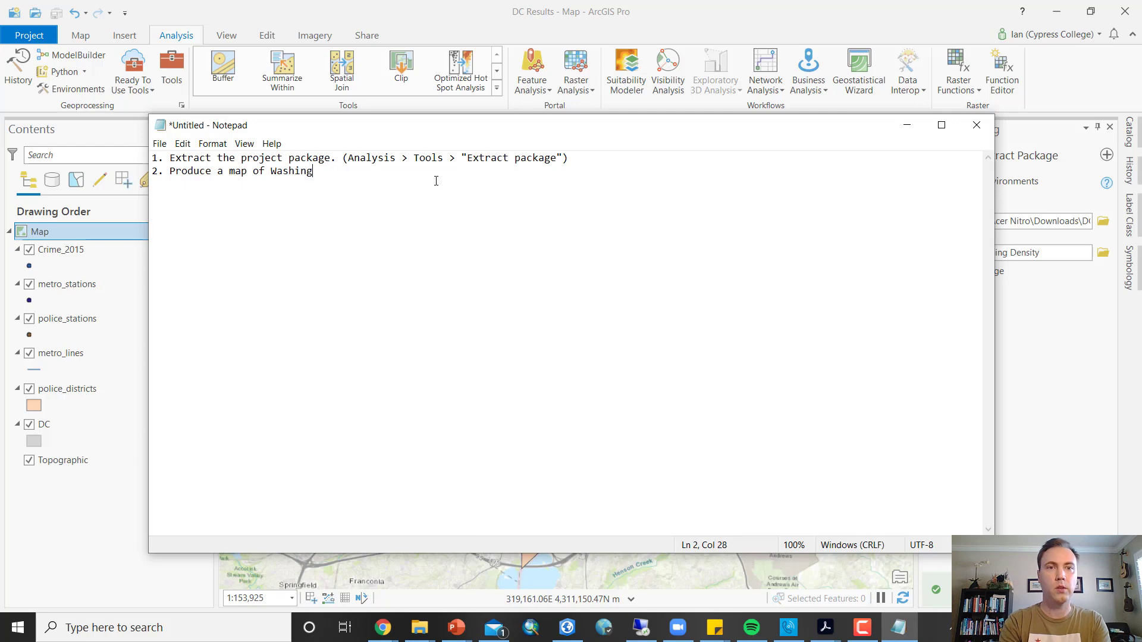
text(ton DC. )
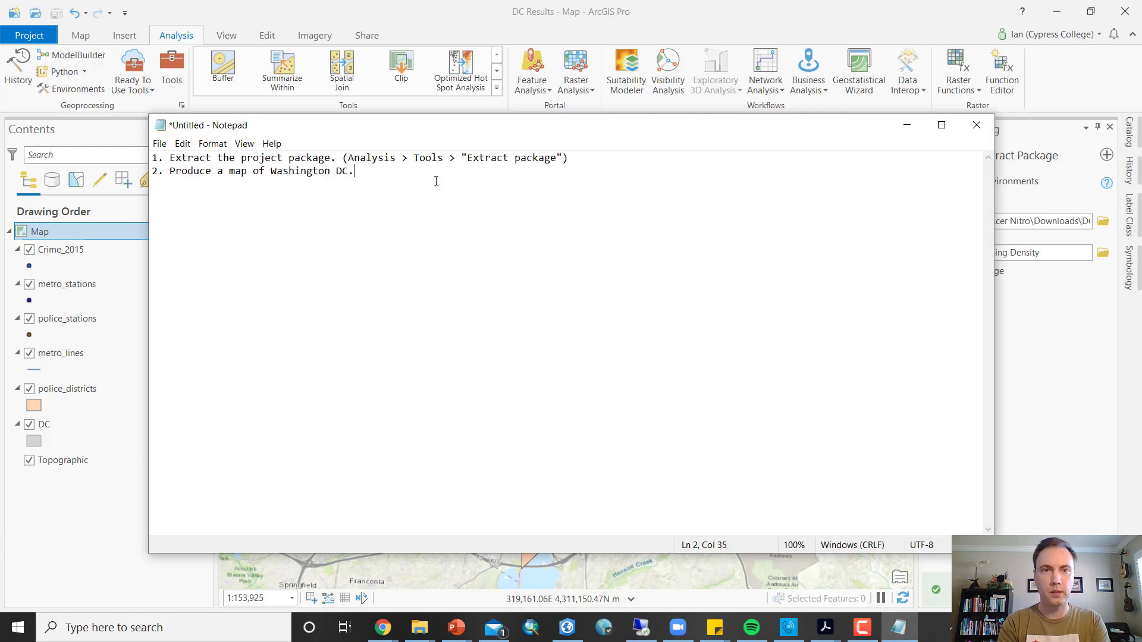
Add the third list item, "3. Establish service areas for police stations.", and start a new line
text(3)
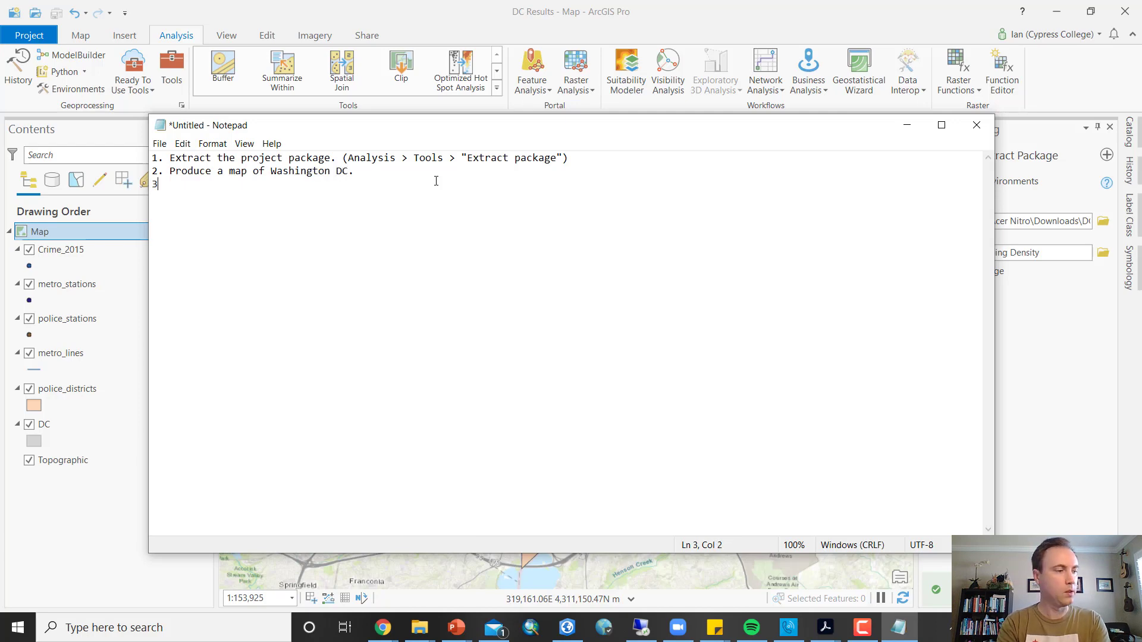
text(. Establish s)
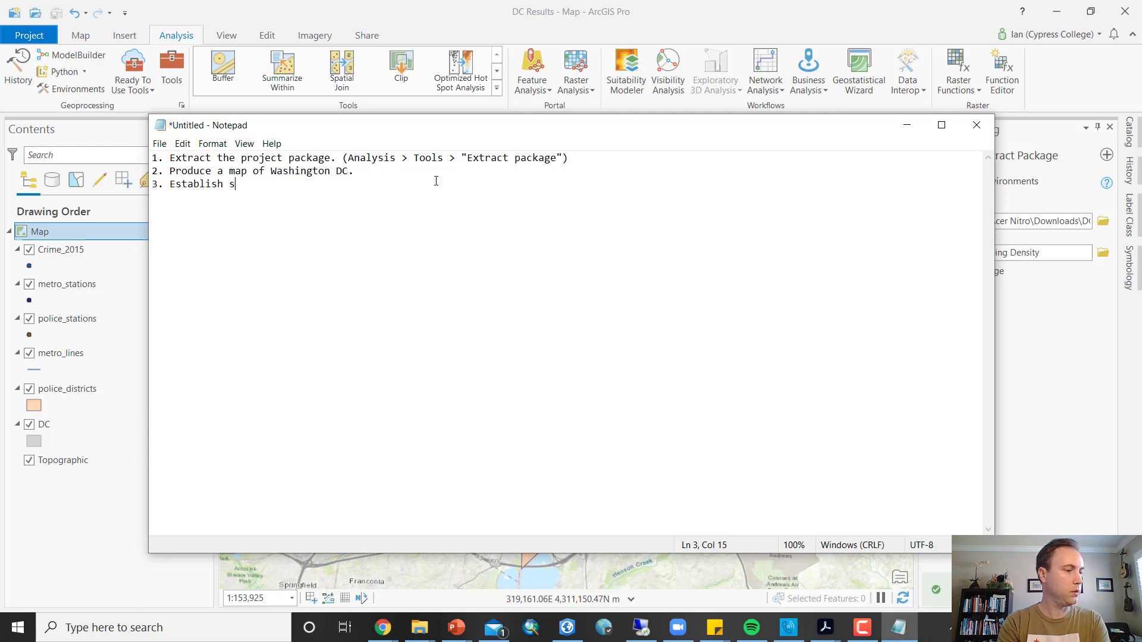
text(ervice areas for po)
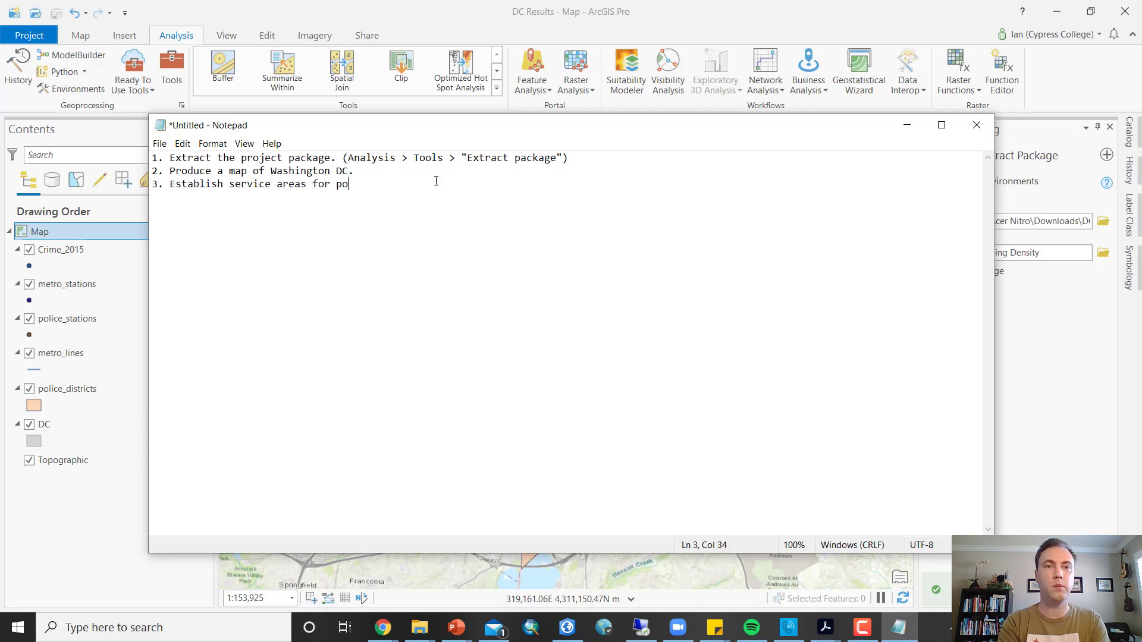
text(lice stations.)
key(Return)
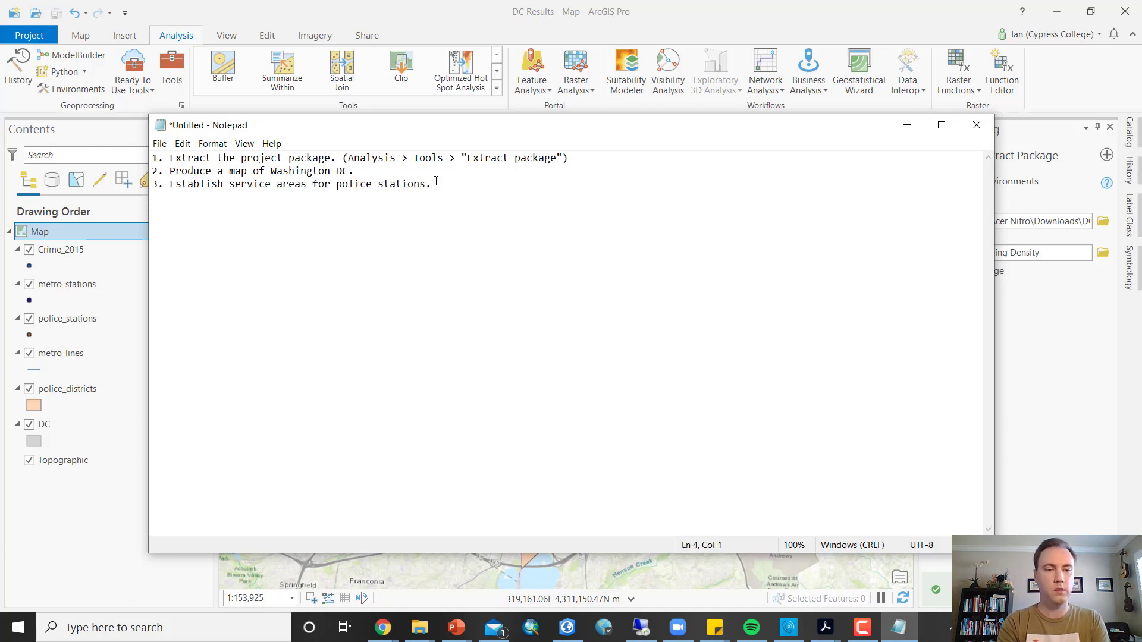
Add the fourth list item, "4. Calculate crime within service areas.", and return to ArcGIS Pro
text(4. Calc)
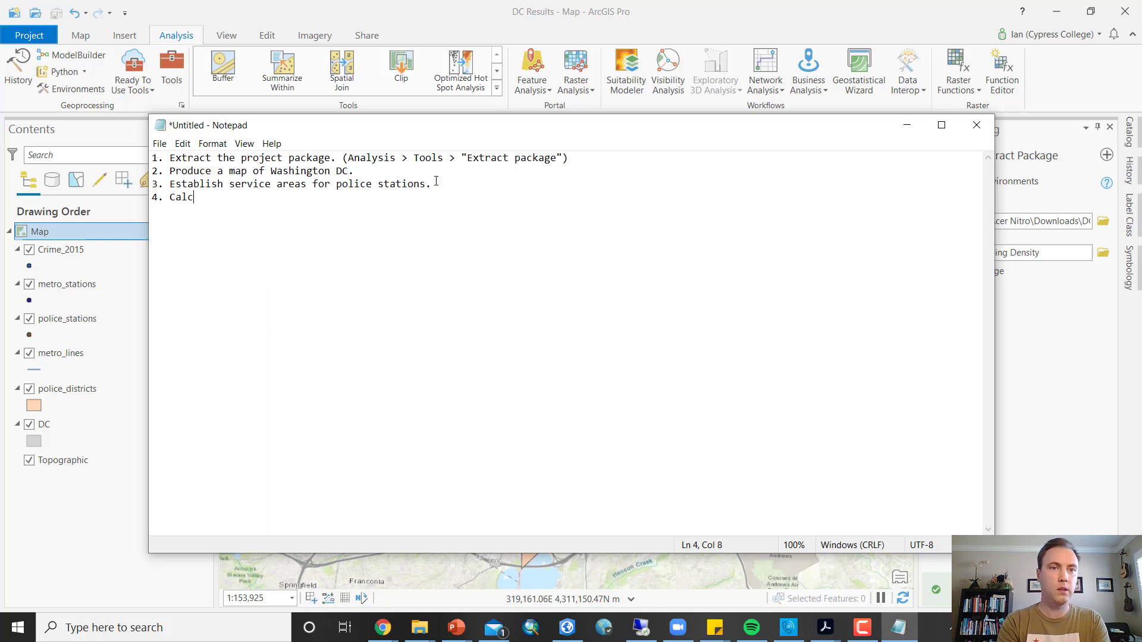
text(ulate c)
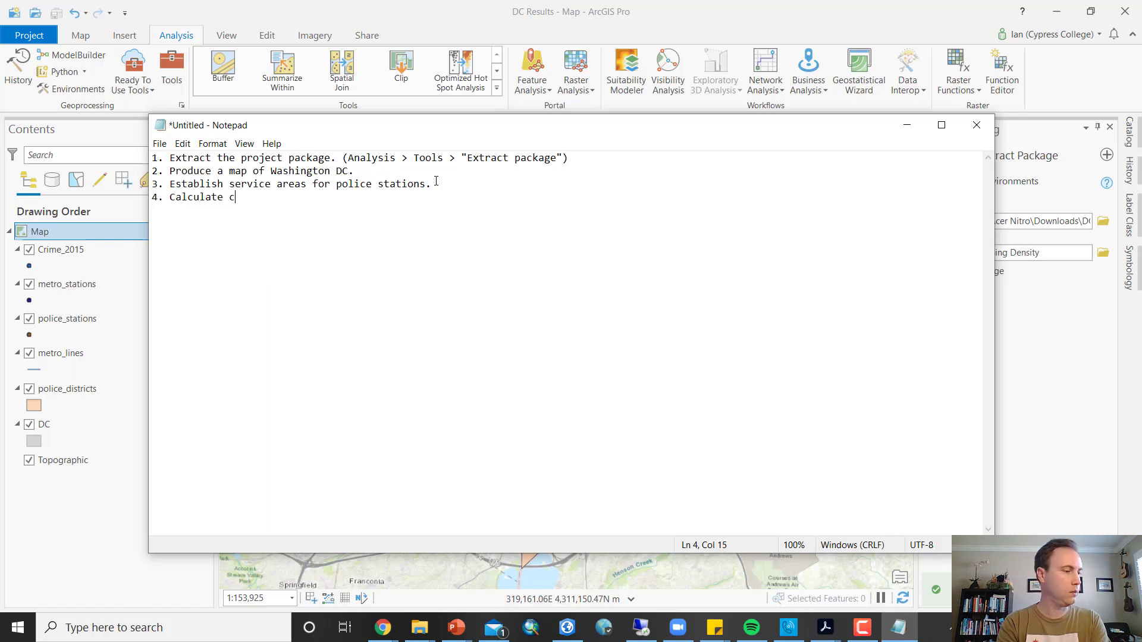
text(rime within serv)
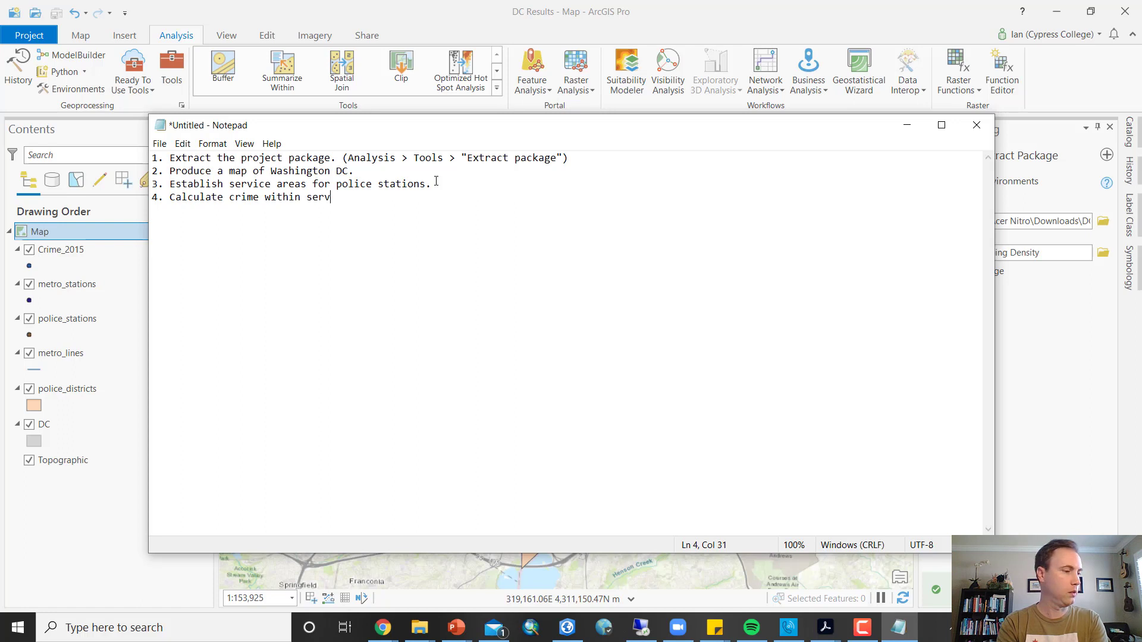
text(ice areas.)
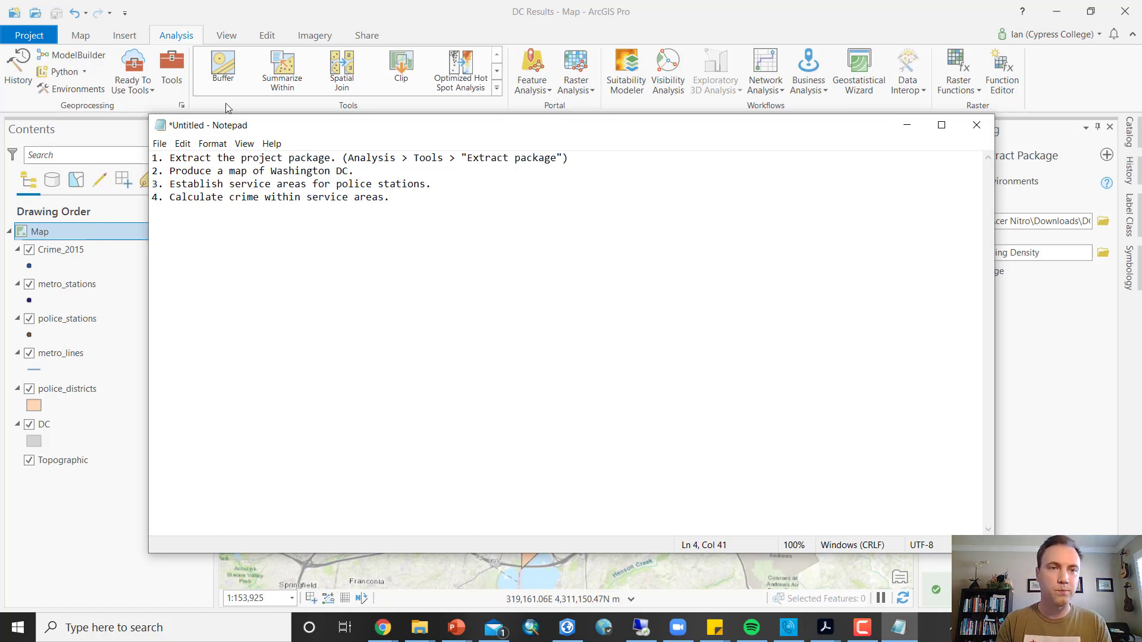
click(907, 126)
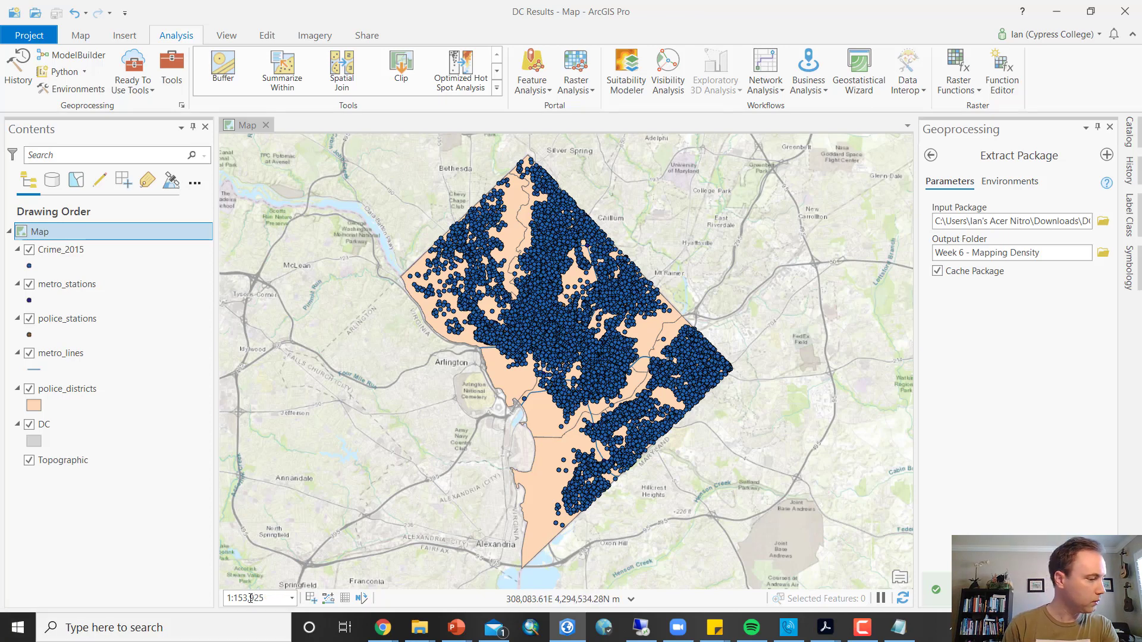
Hide the Crime_2015 layer and symbolize the police_districts layer with Unique Values based on the NAME field
click(75, 391)
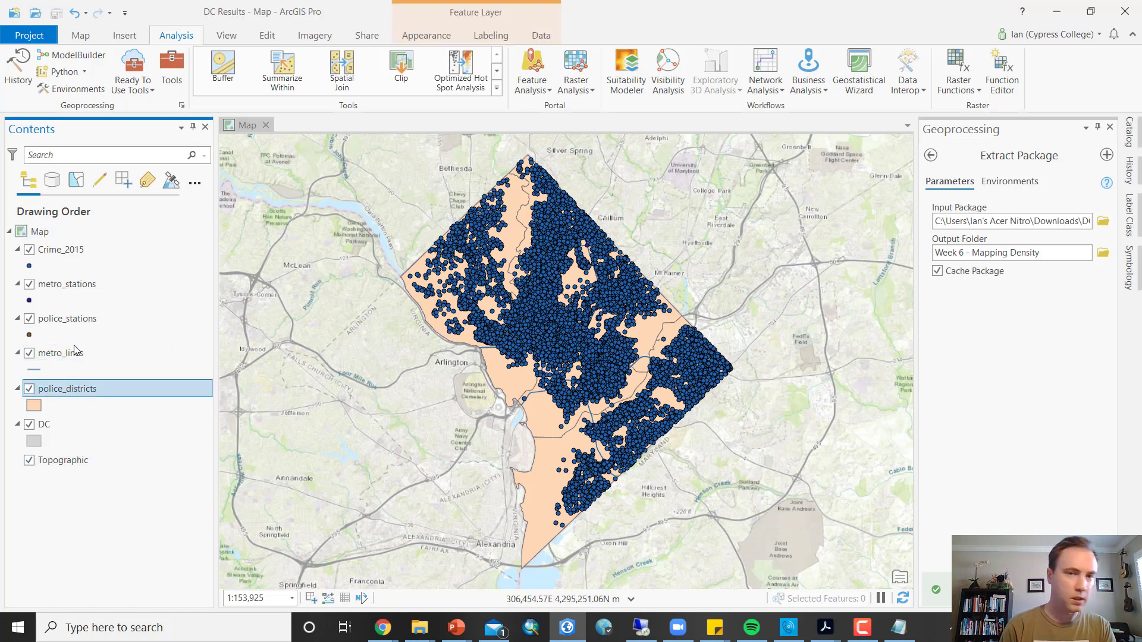
click(29, 254)
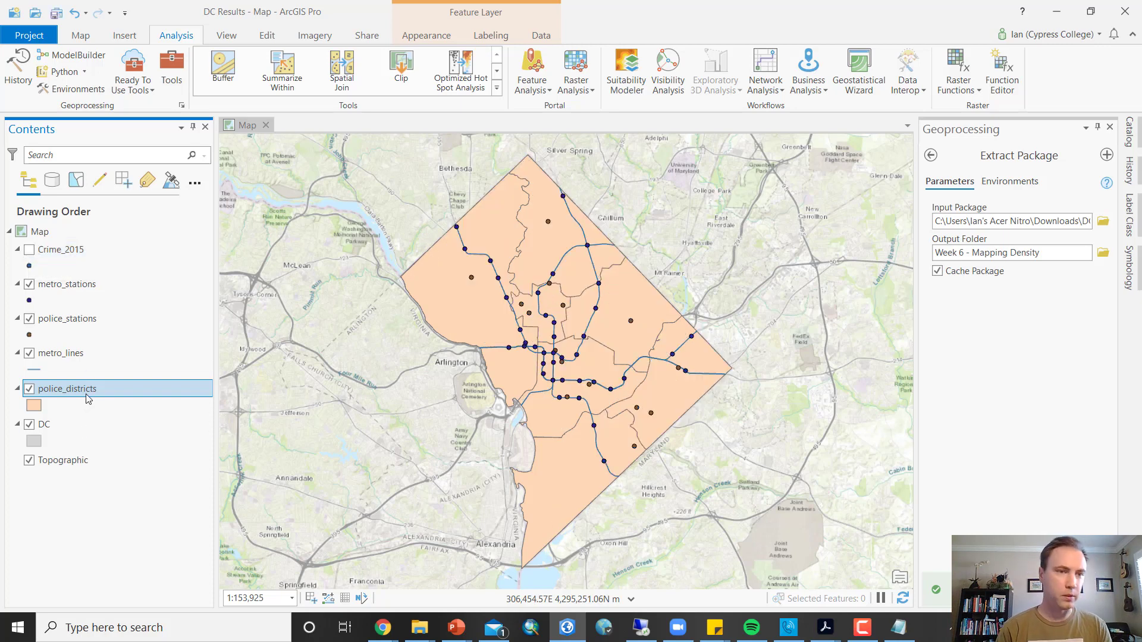
click(430, 36)
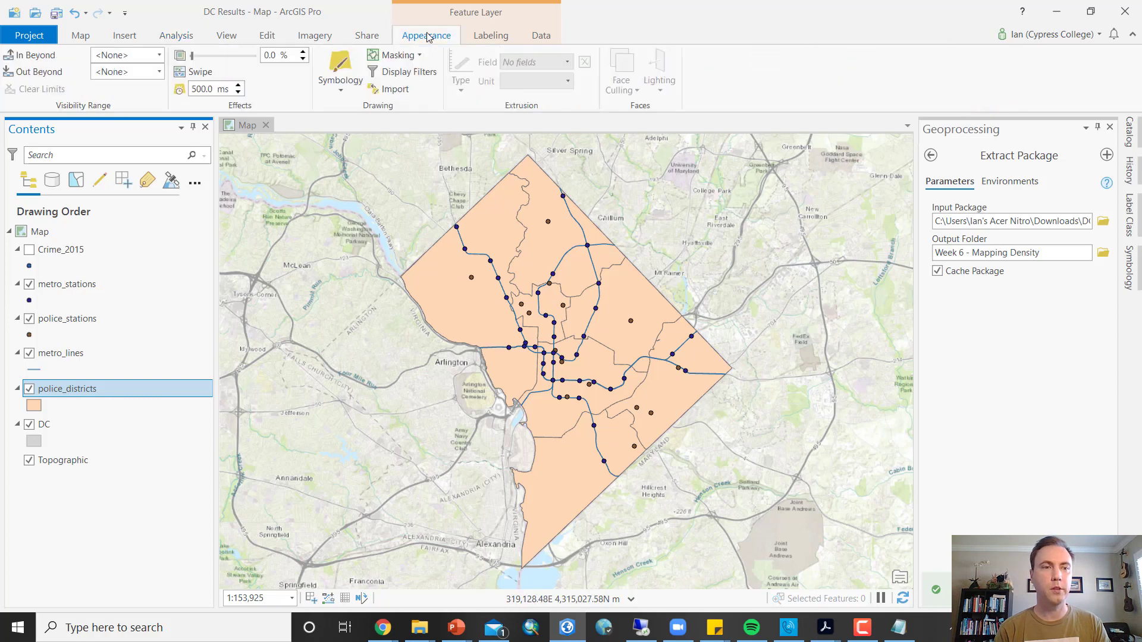
click(350, 64)
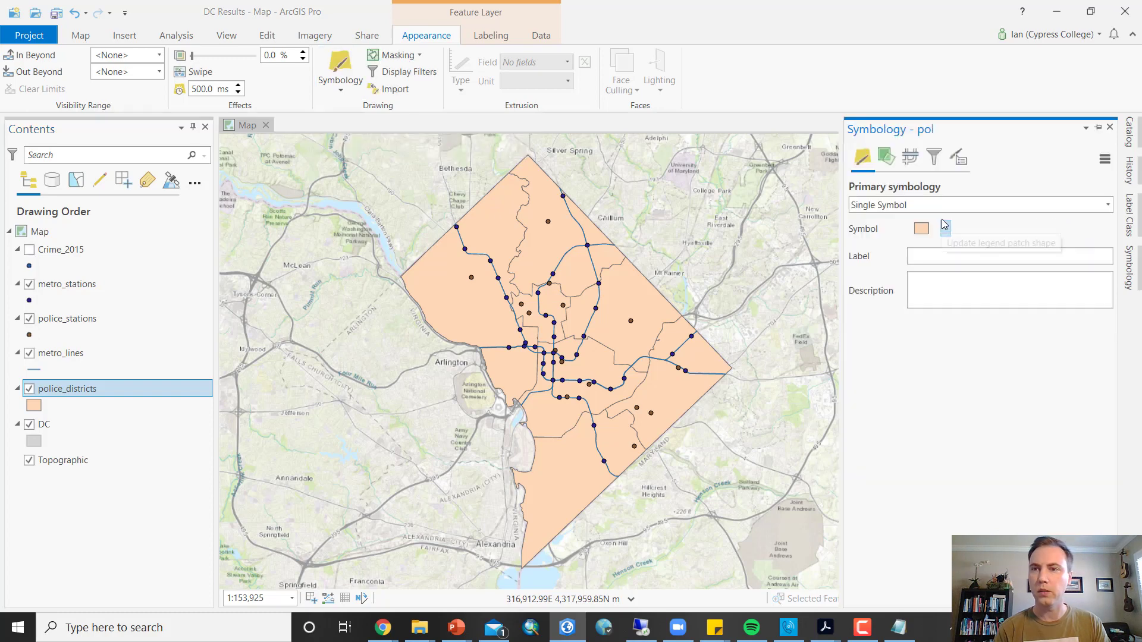
click(1107, 205)
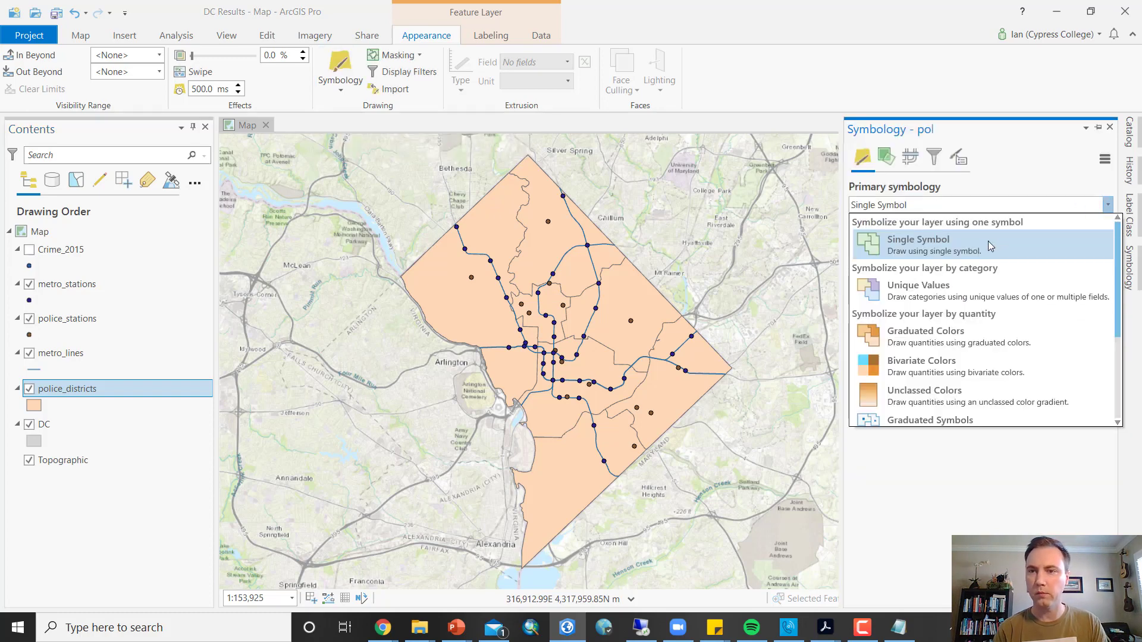
click(966, 292)
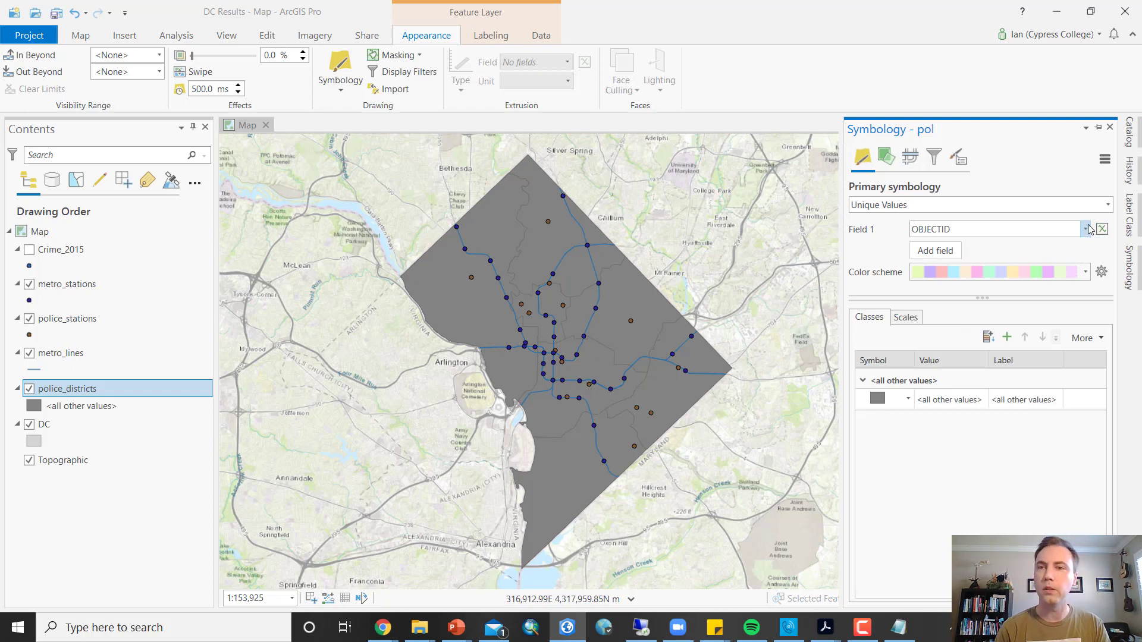
click(1086, 229)
click(946, 319)
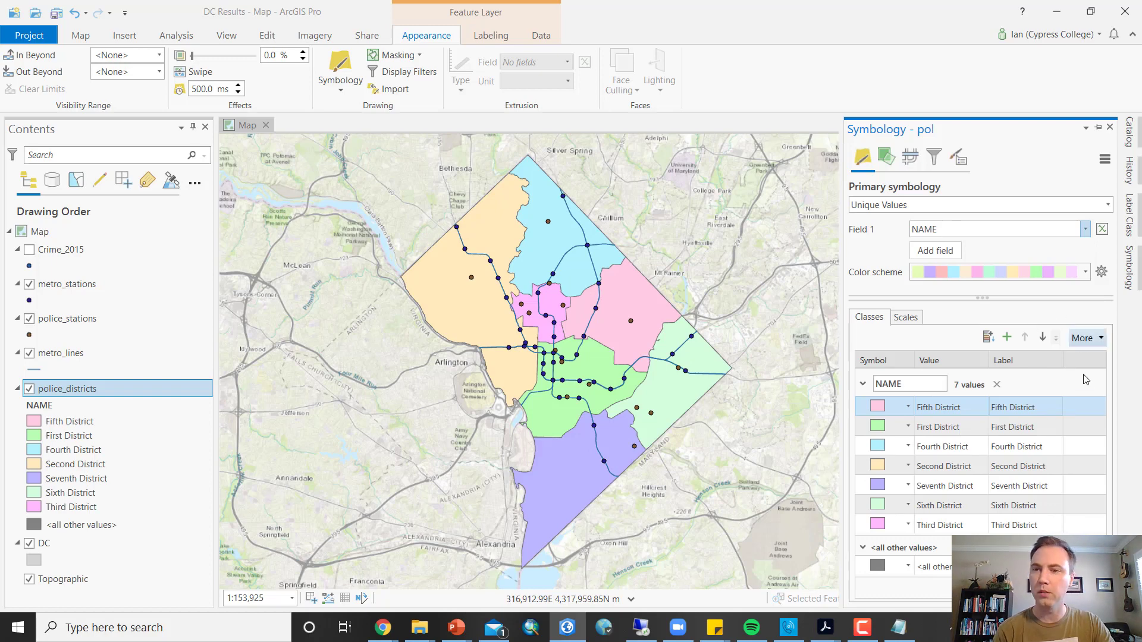
Remove the all other values class from the police_districts symbology and save the project
click(1094, 339)
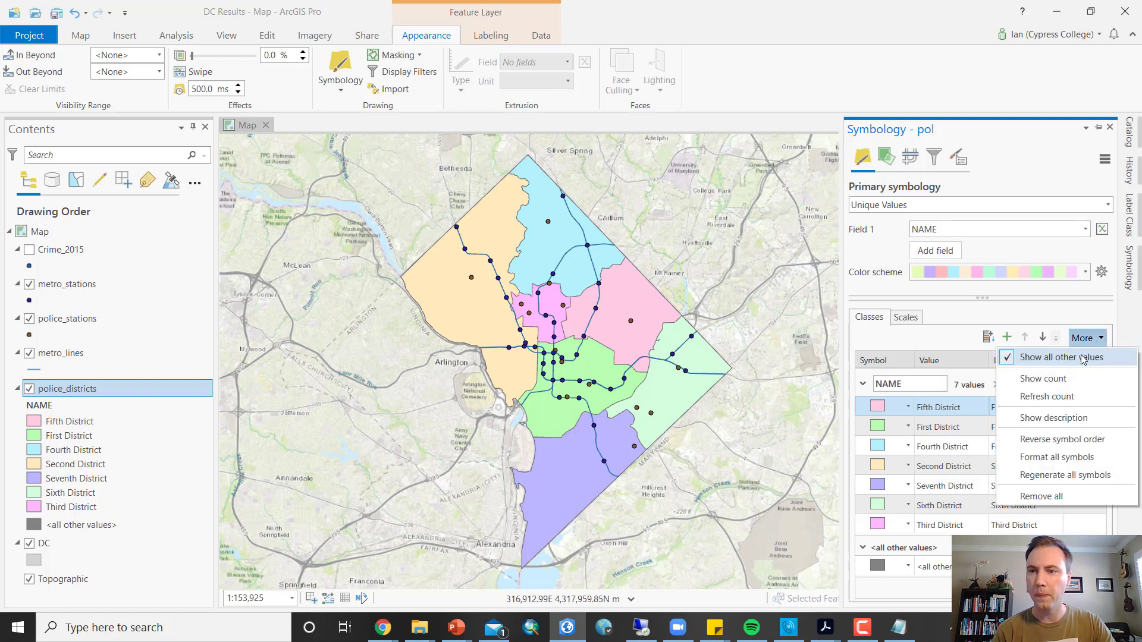
click(1093, 358)
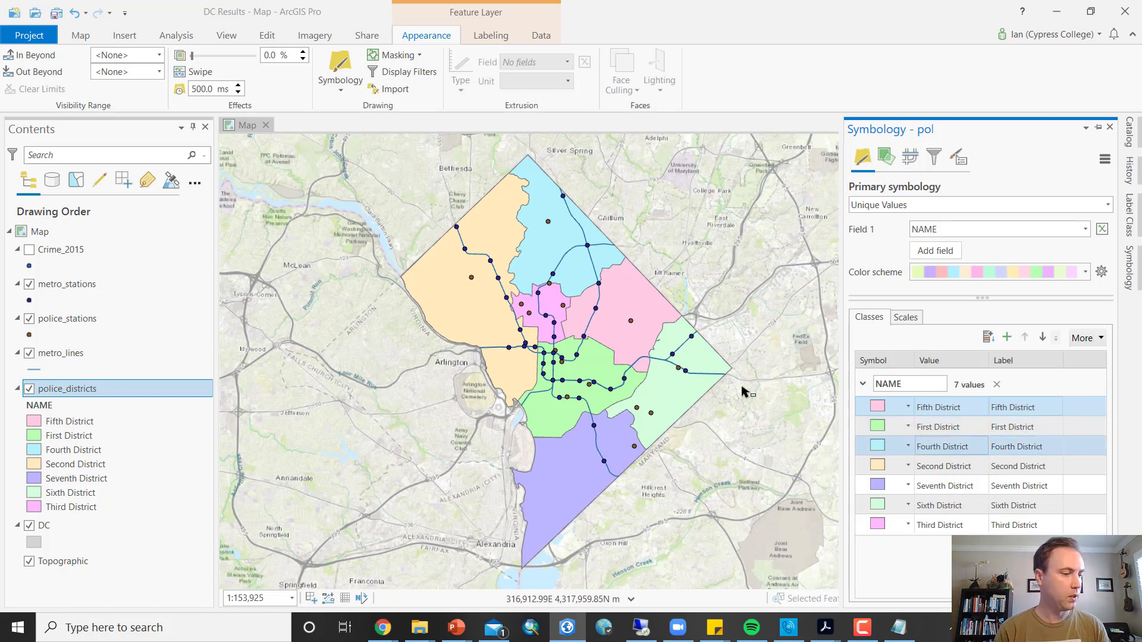
click(57, 13)
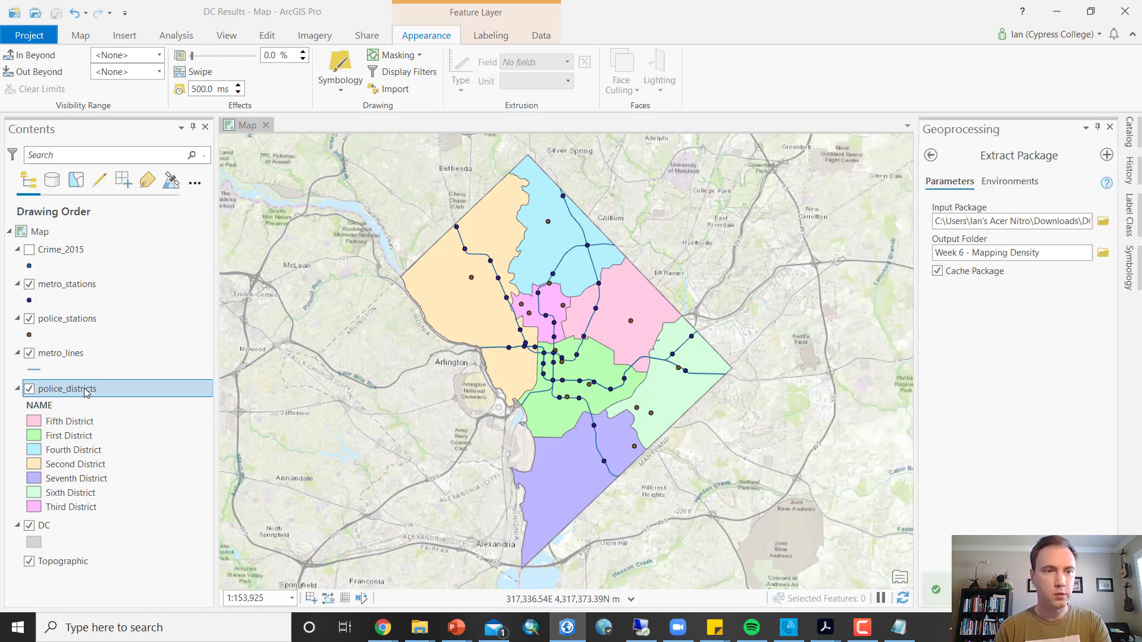
Rename the police_districts layer as Police Districts
click(85, 389)
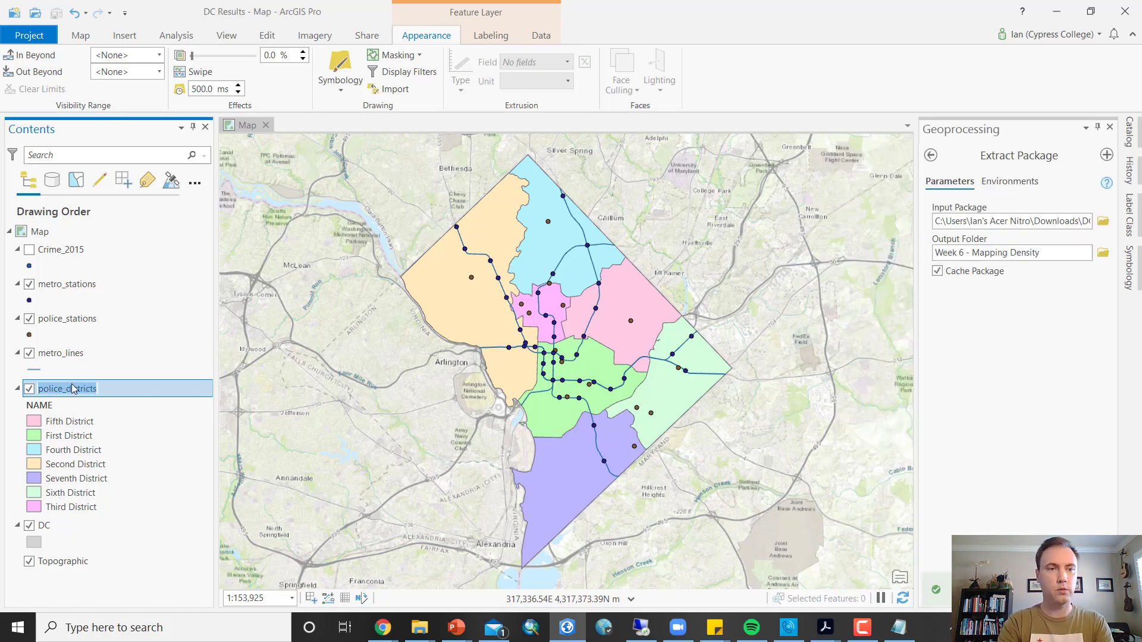
text(Police Districts)
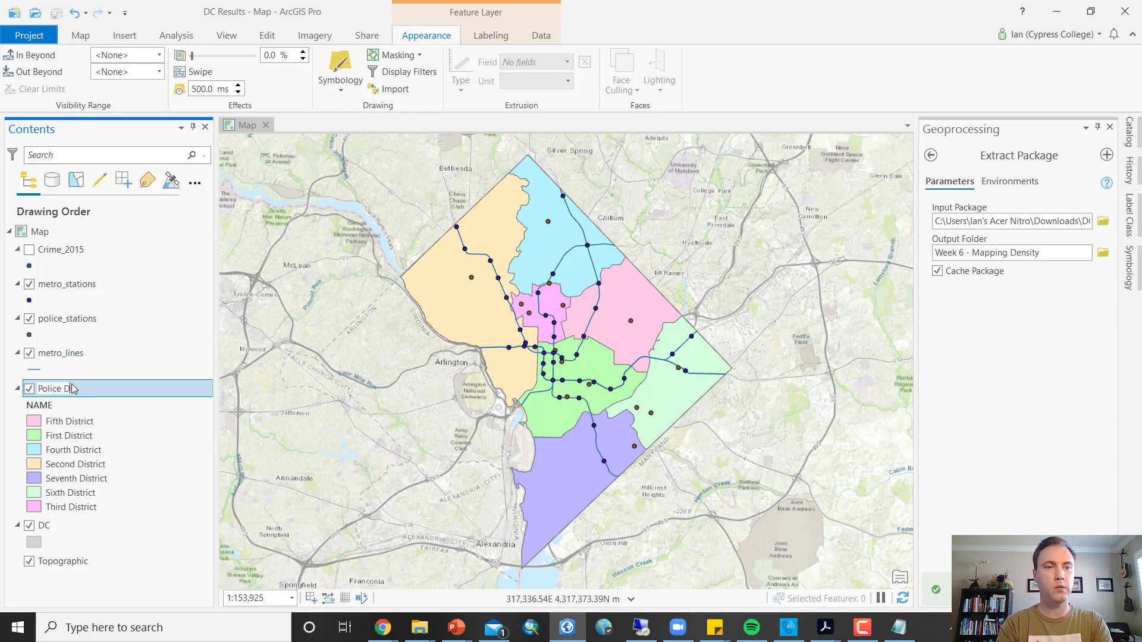
key(Return)
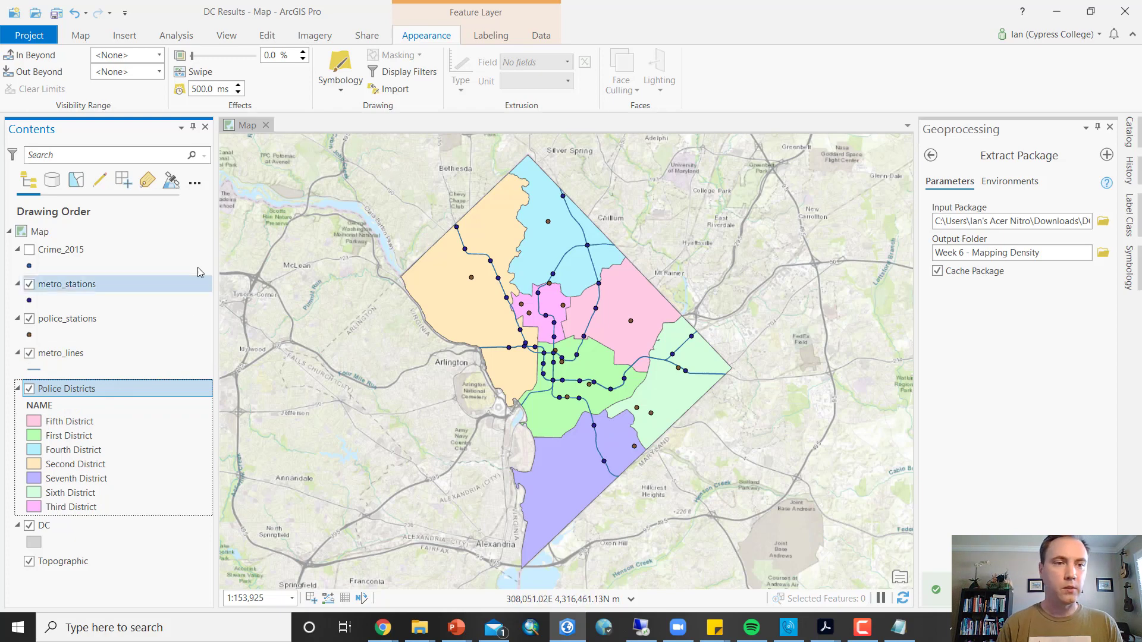
Turn on labels for the Police Districts layer using the NAME field
click(495, 42)
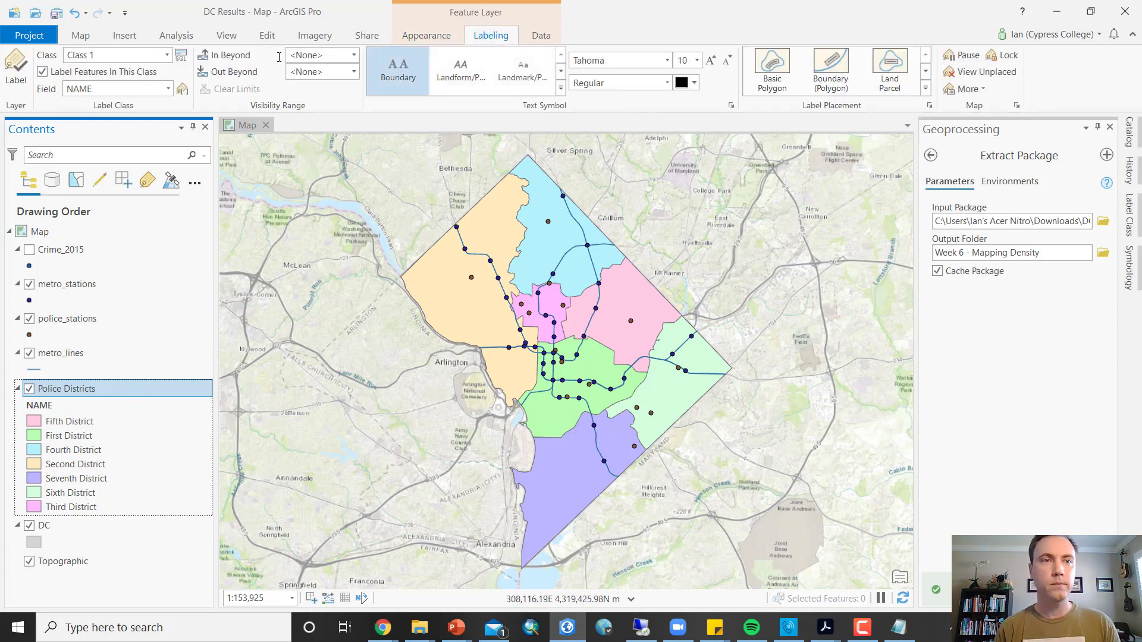
click(15, 70)
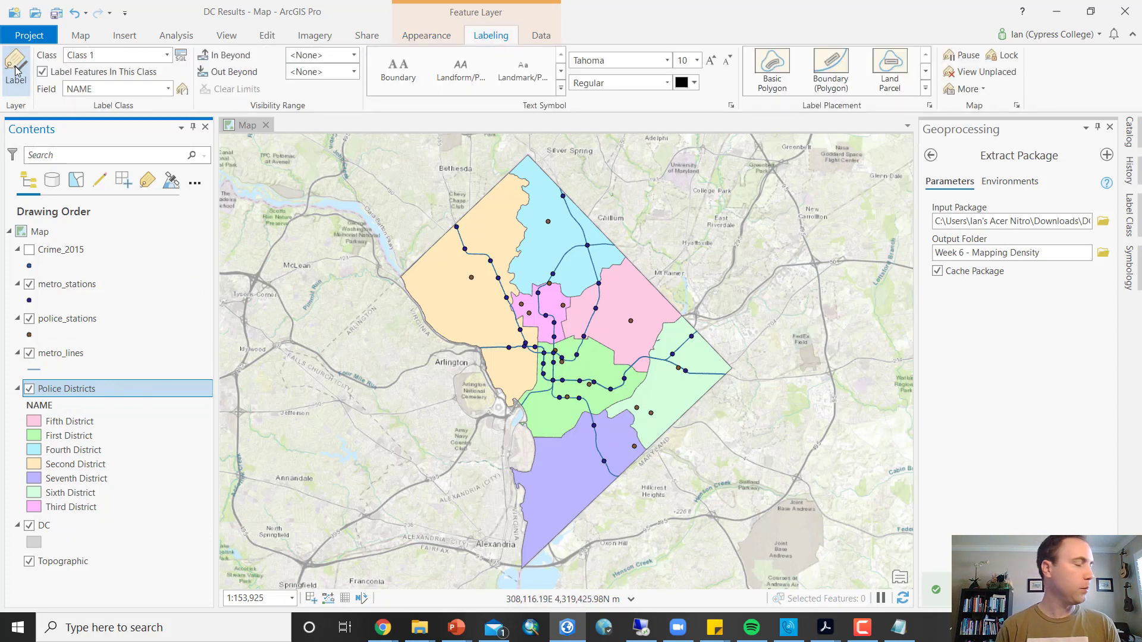
right_click(59, 389)
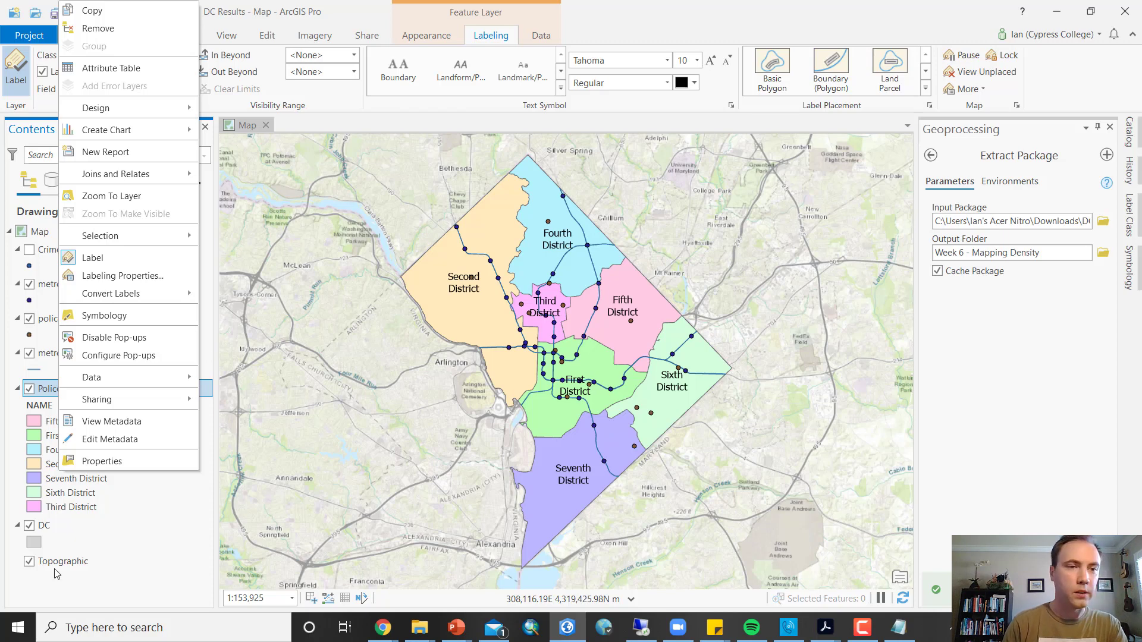
click(72, 582)
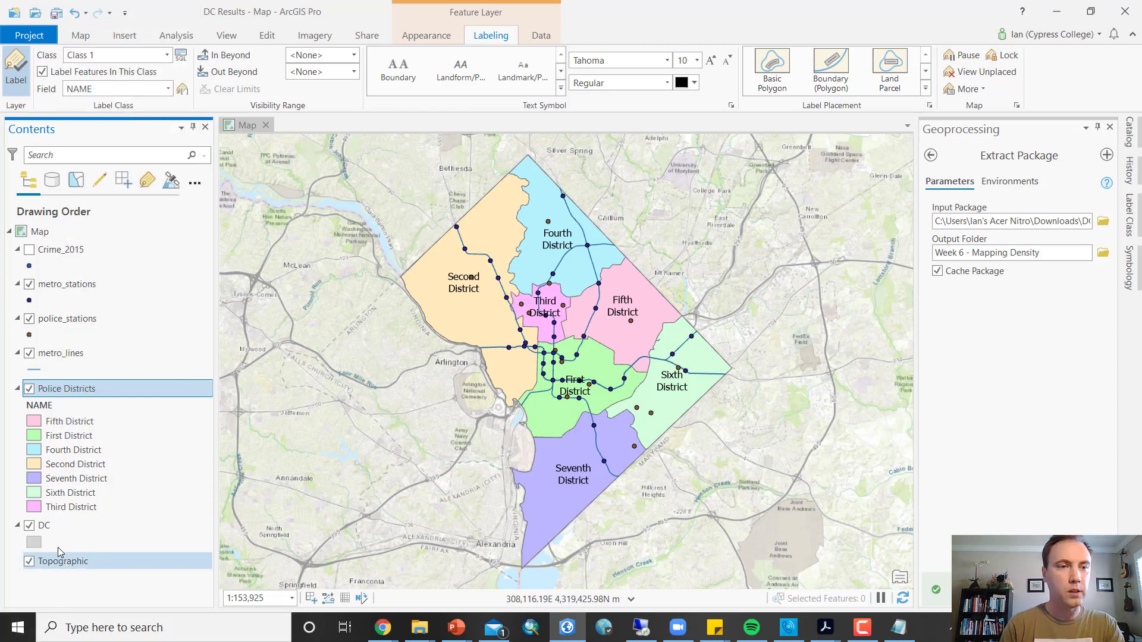
Rename the police_stations layer as Police Stations
click(85, 315)
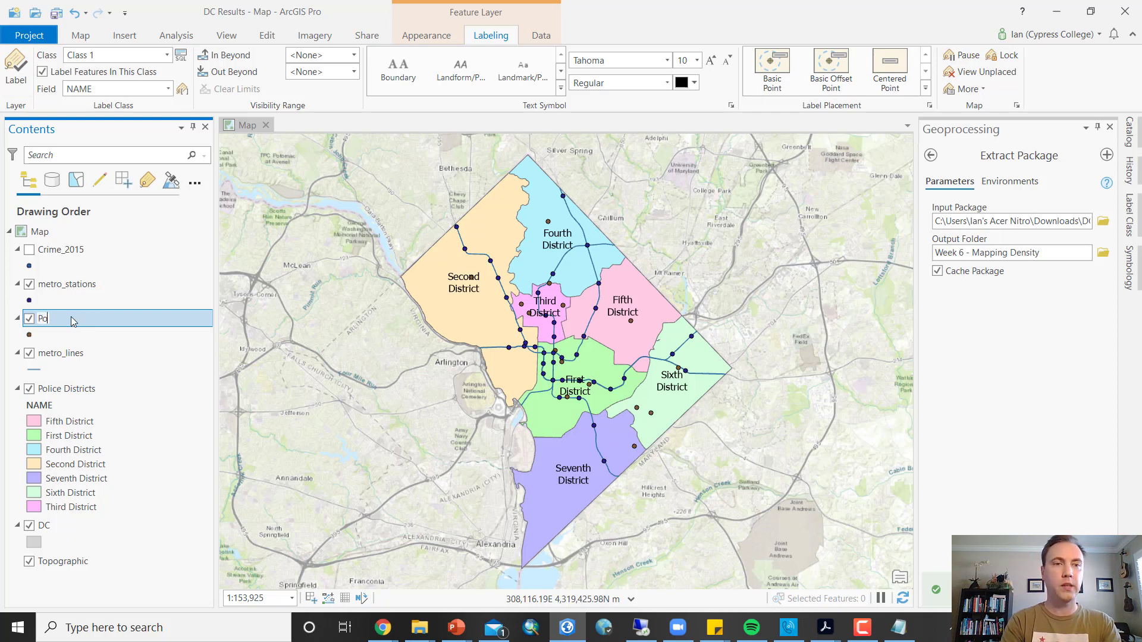
text(Police Stations)
key(Return)
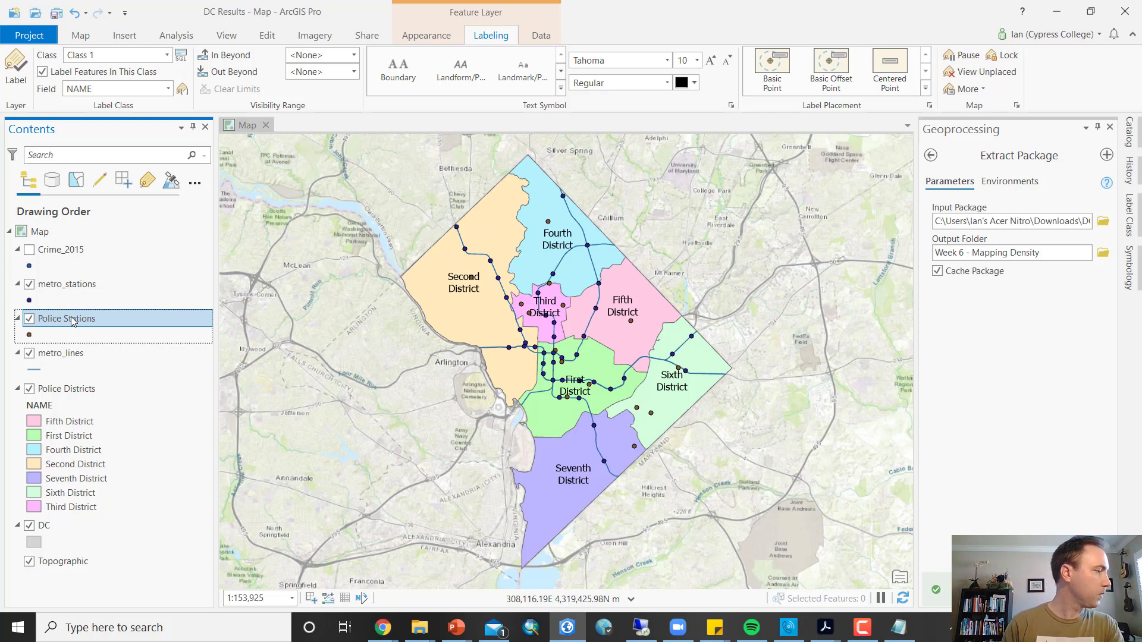
Open the symbol gallery for the Police Stations points and set it to show All styles
click(28, 337)
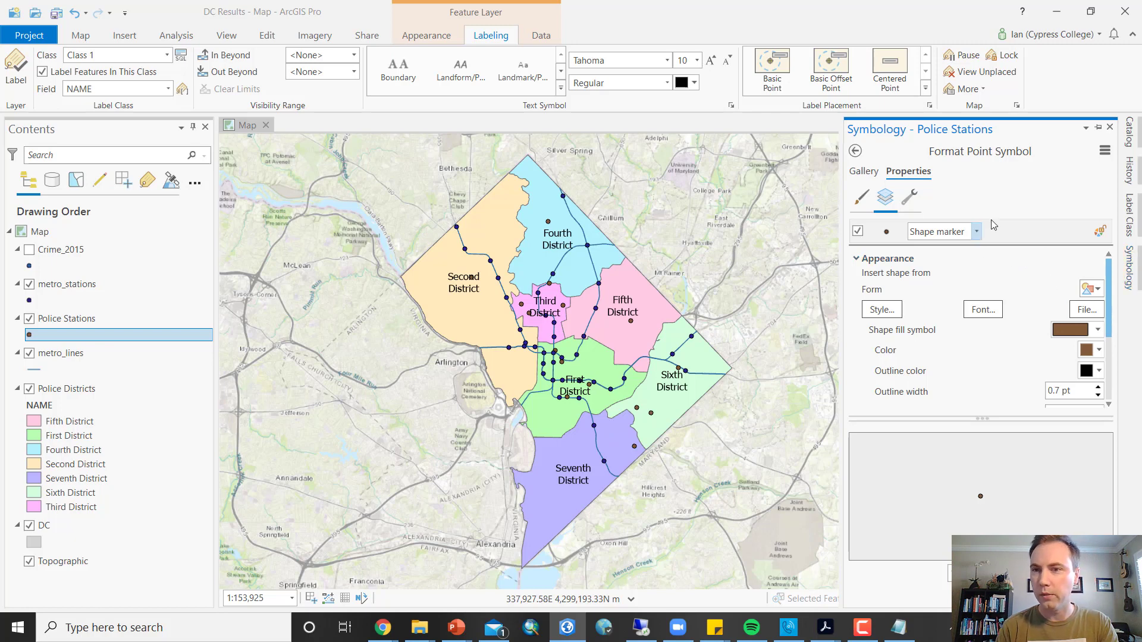
click(872, 174)
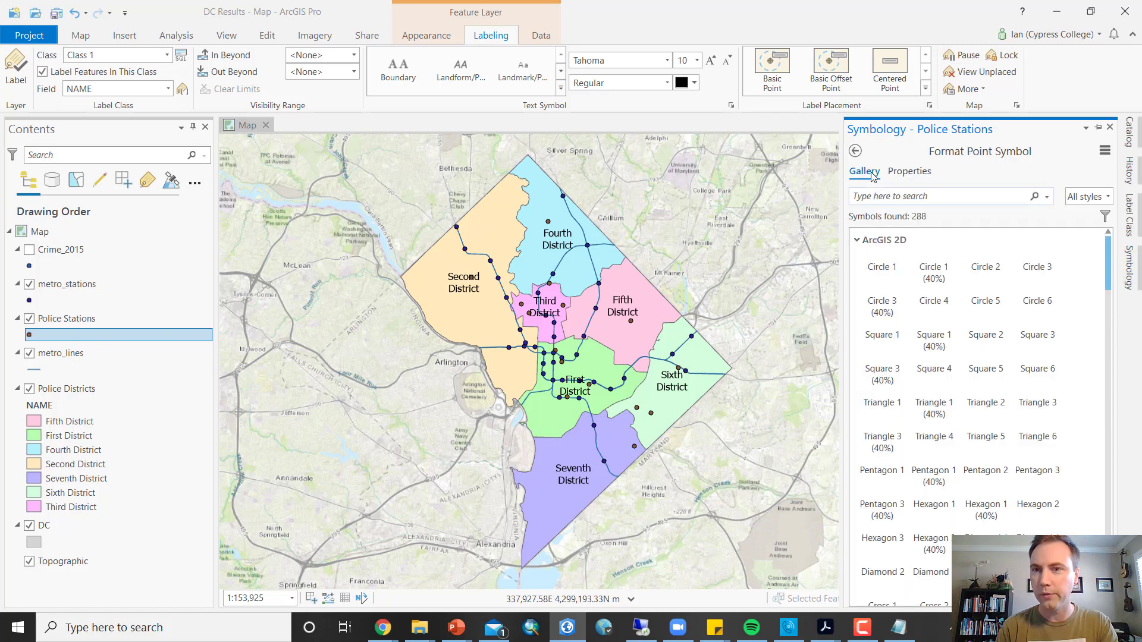
click(889, 172)
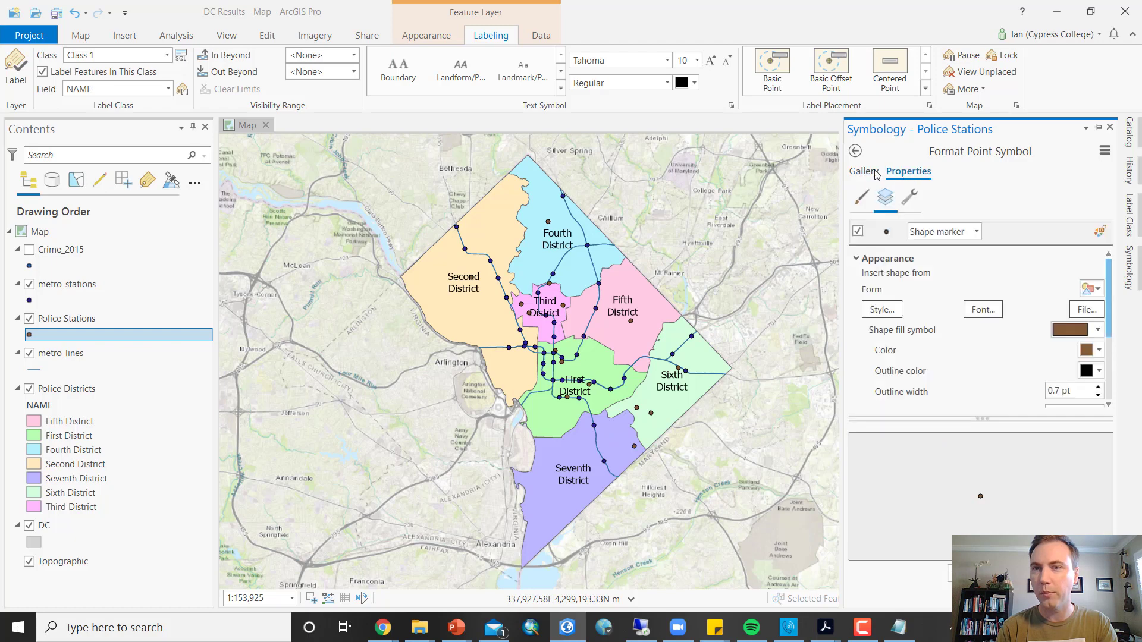
click(860, 172)
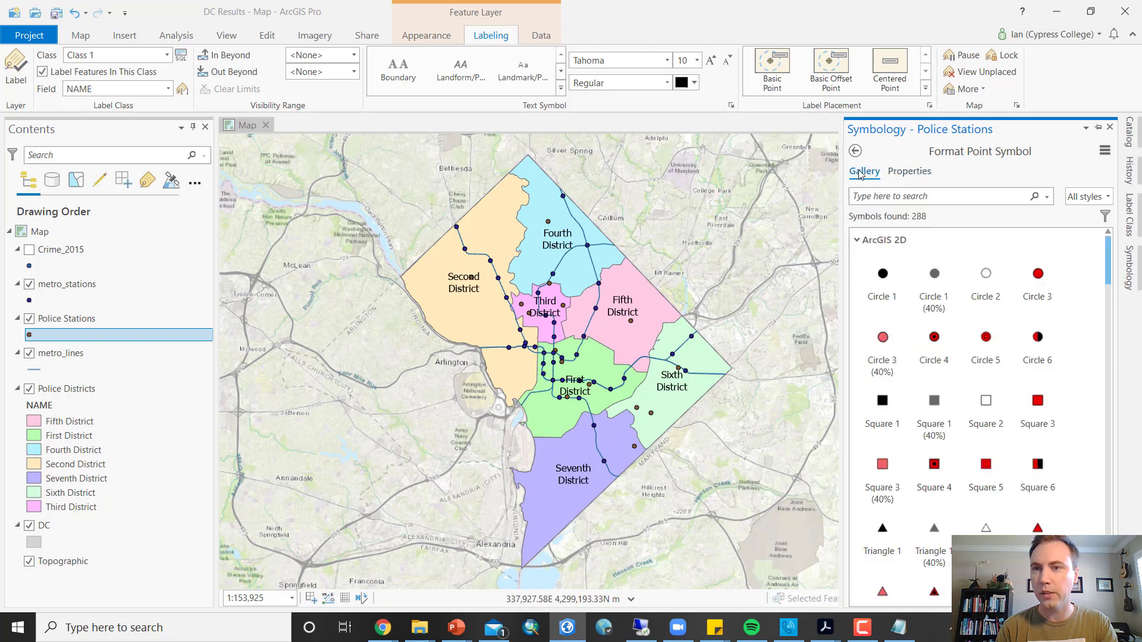
click(1107, 197)
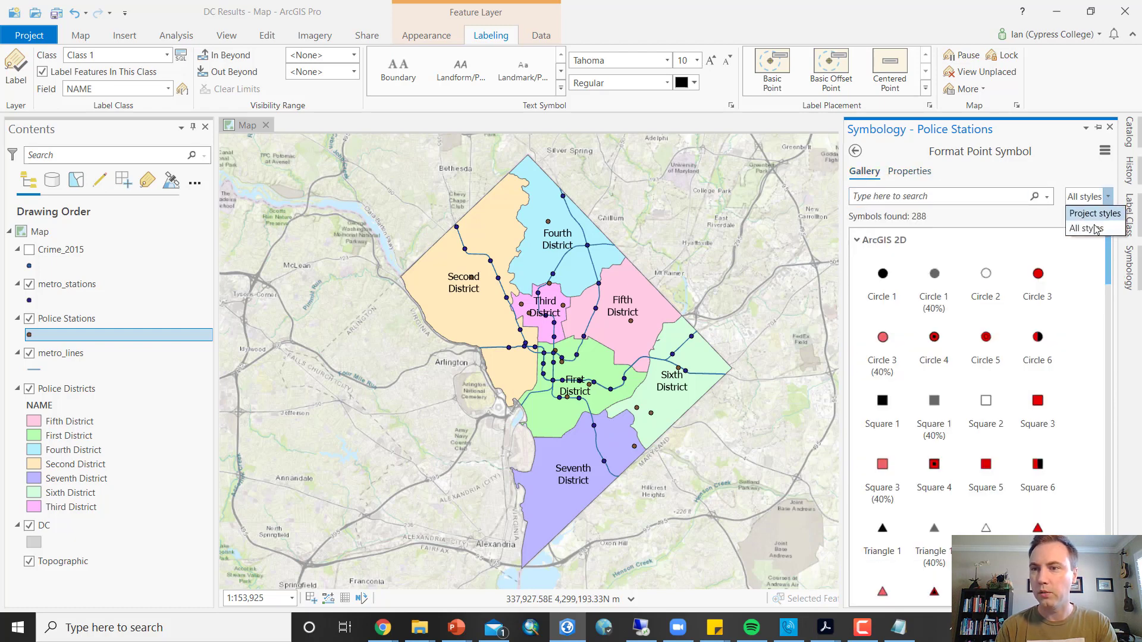
click(1086, 229)
click(1105, 198)
click(1091, 213)
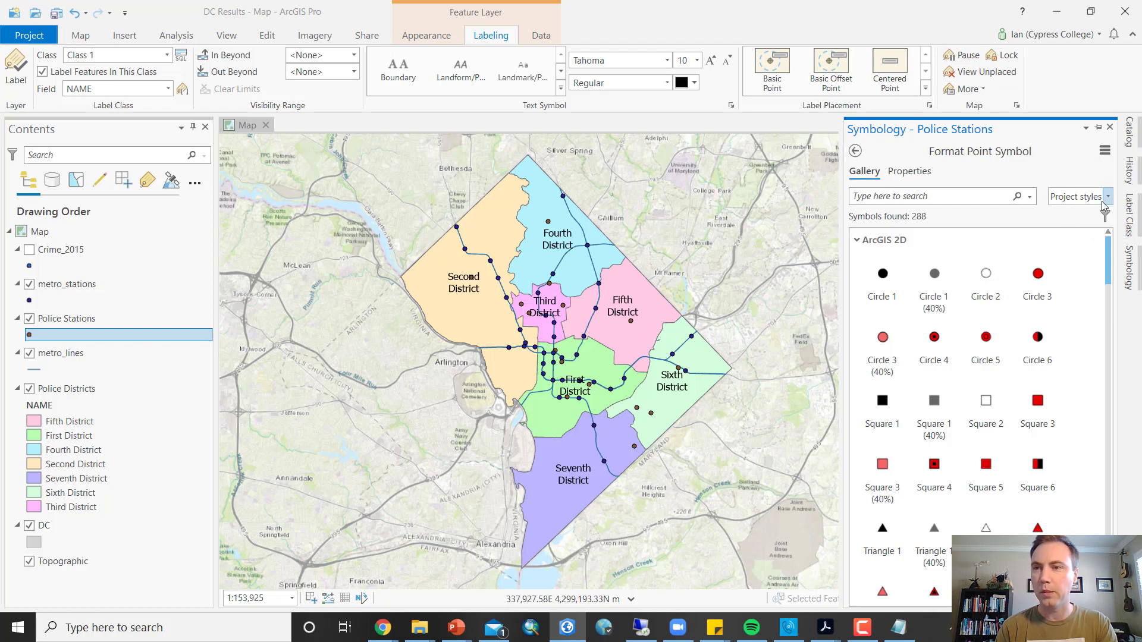
click(1107, 196)
click(1083, 227)
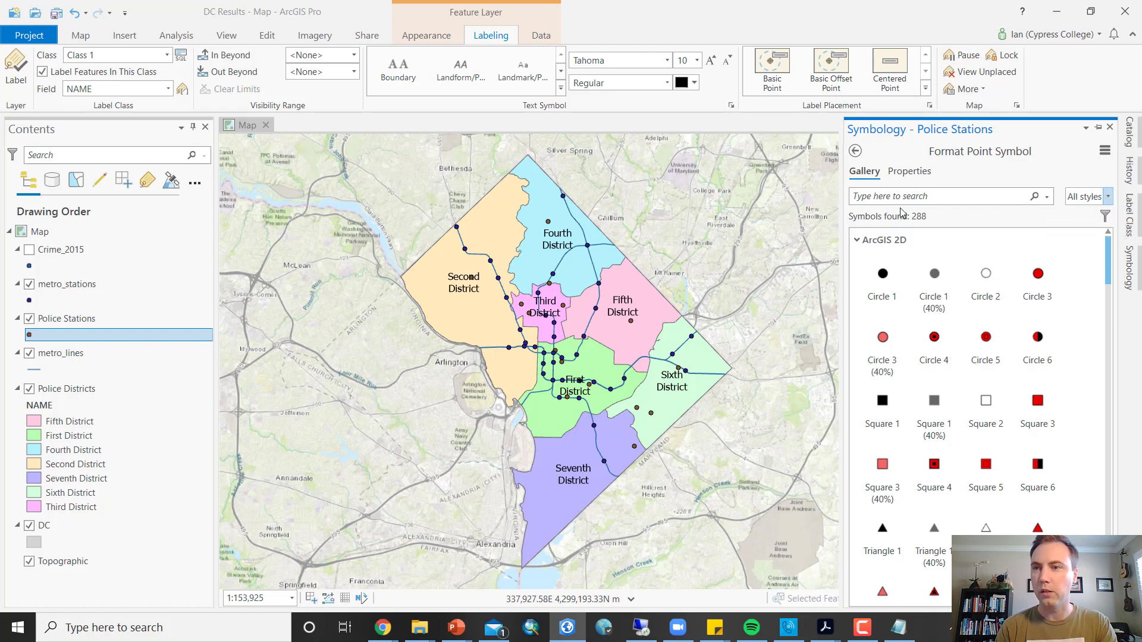
Search the symbol gallery for police and apply the largest Police Station symbol from Primitives to the Police Stations points
click(935, 195)
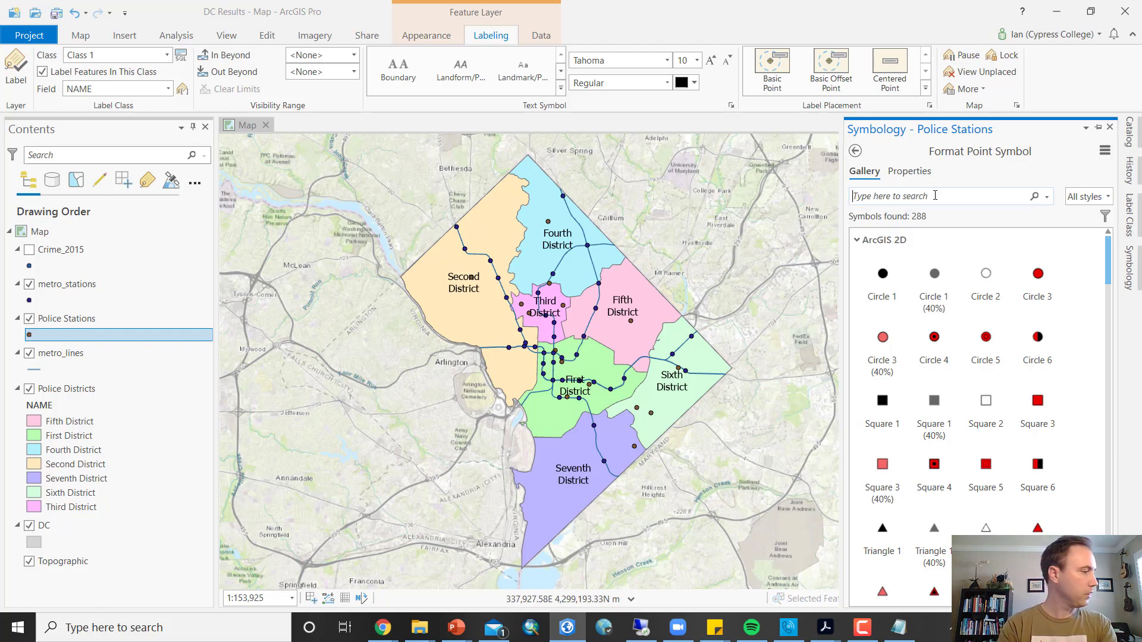
text(poli)
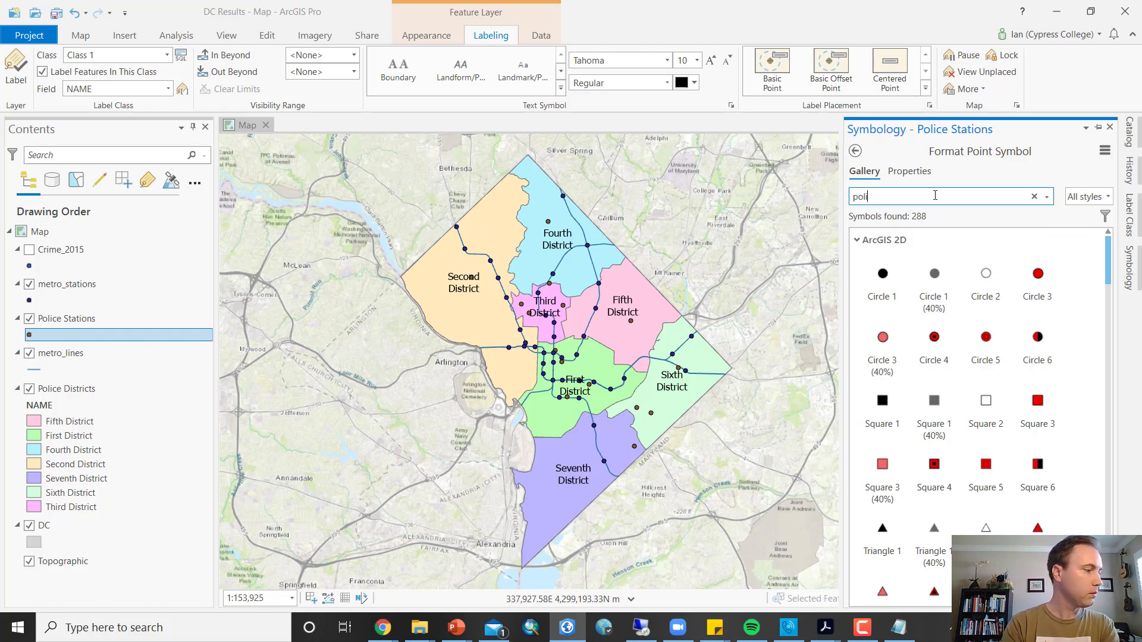
text(ce)
key(Return)
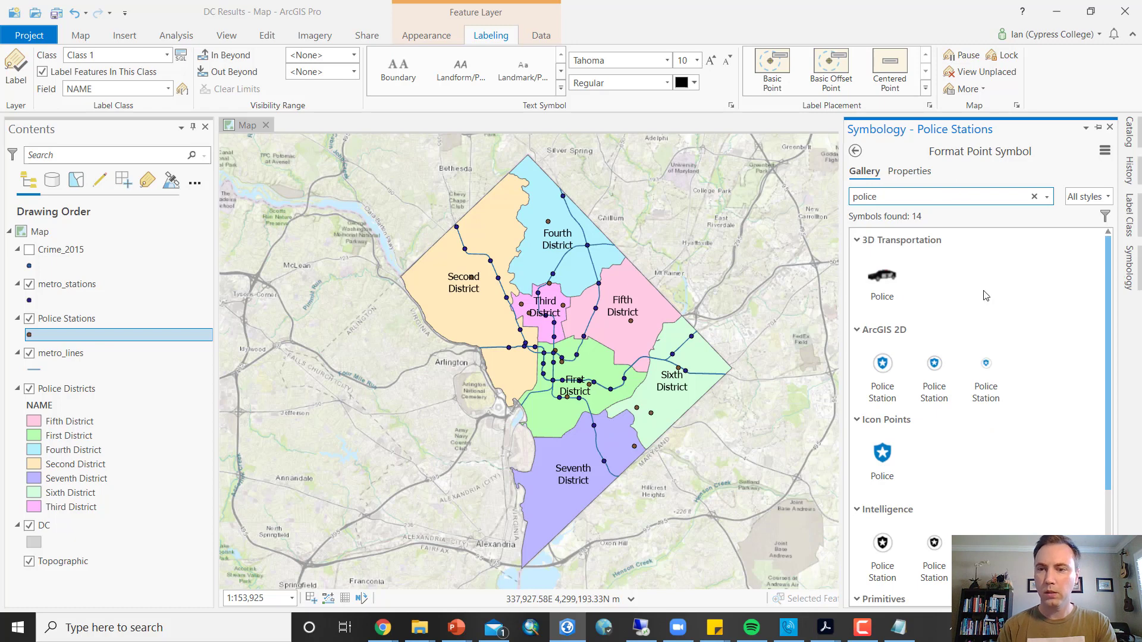
scroll(975, 333, down, 3)
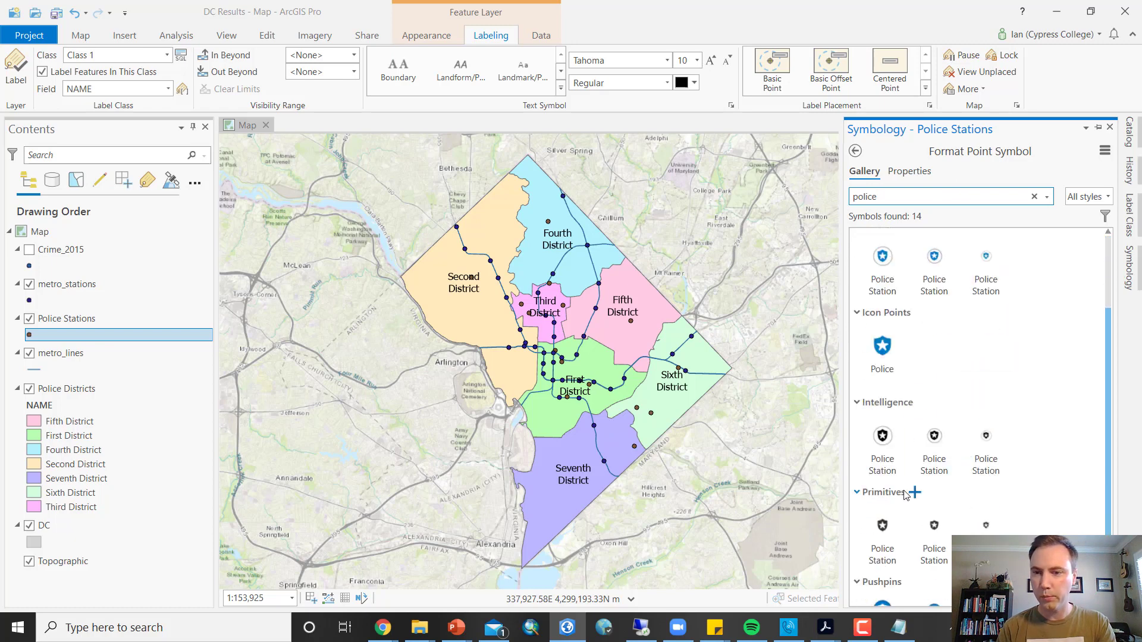
scroll(905, 495, down, 1)
scroll(884, 449, up, 2)
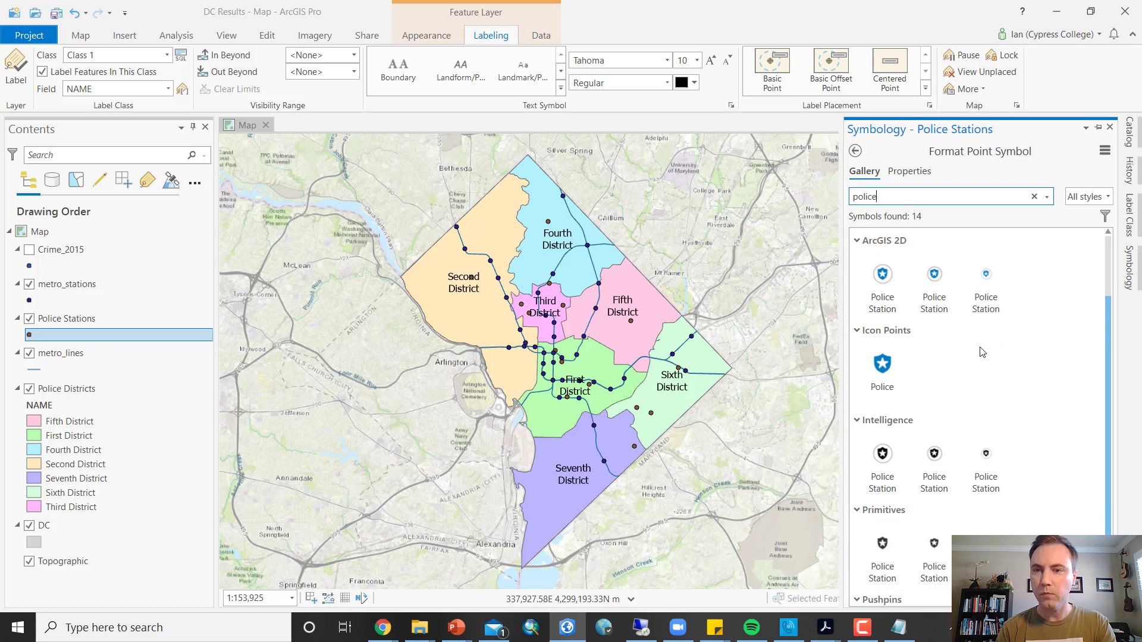
scroll(951, 369, down, 2)
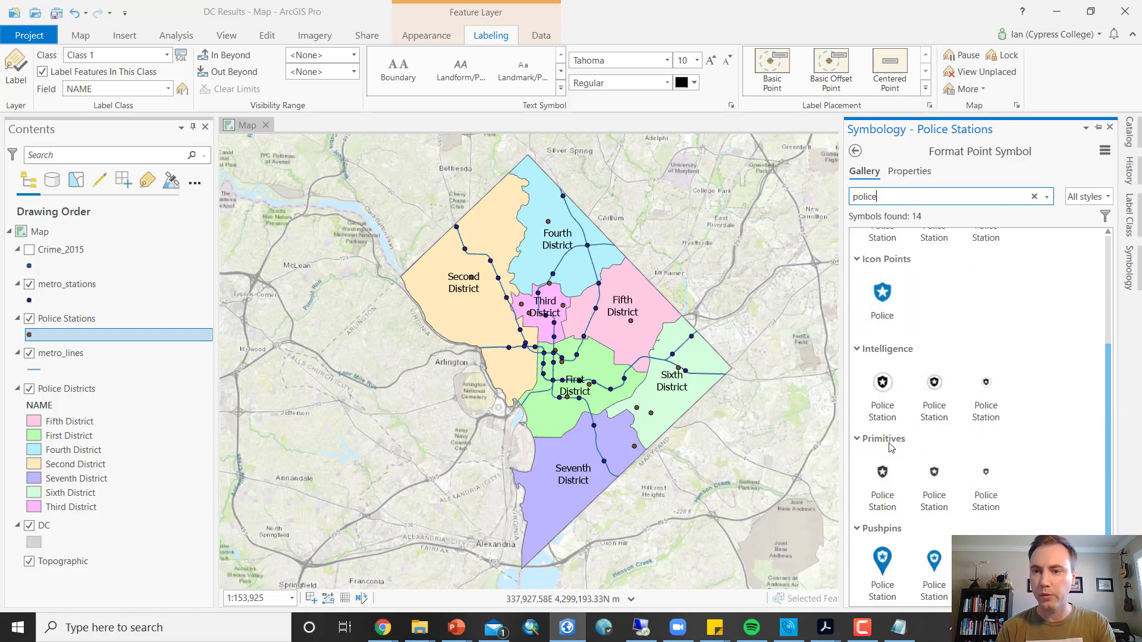
click(883, 474)
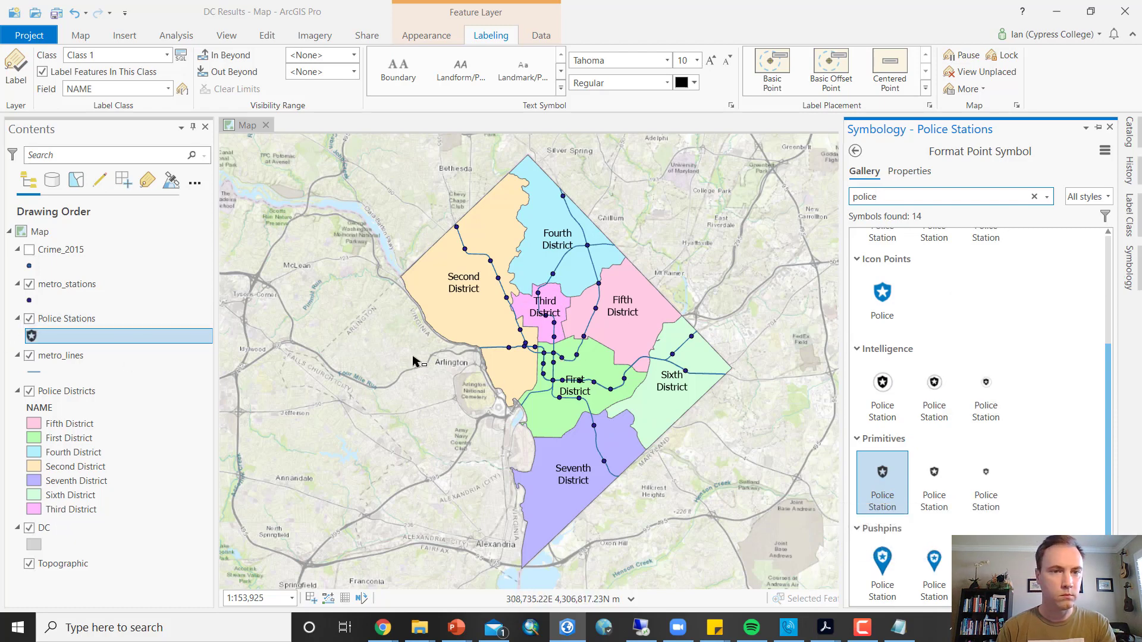
scroll(615, 385, up, 2)
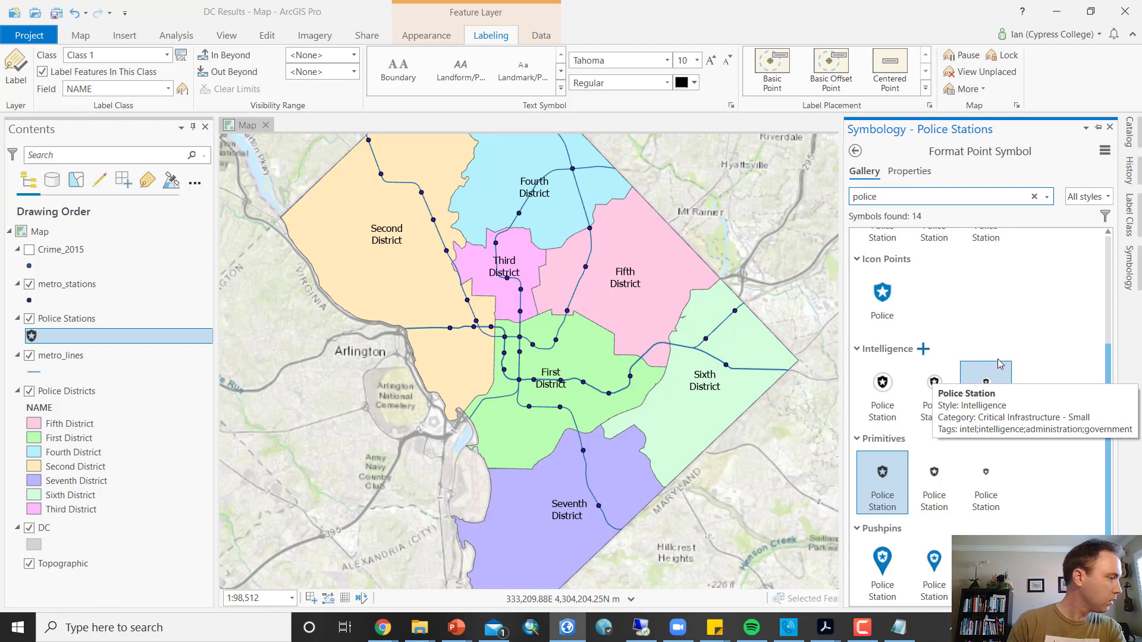
click(1110, 127)
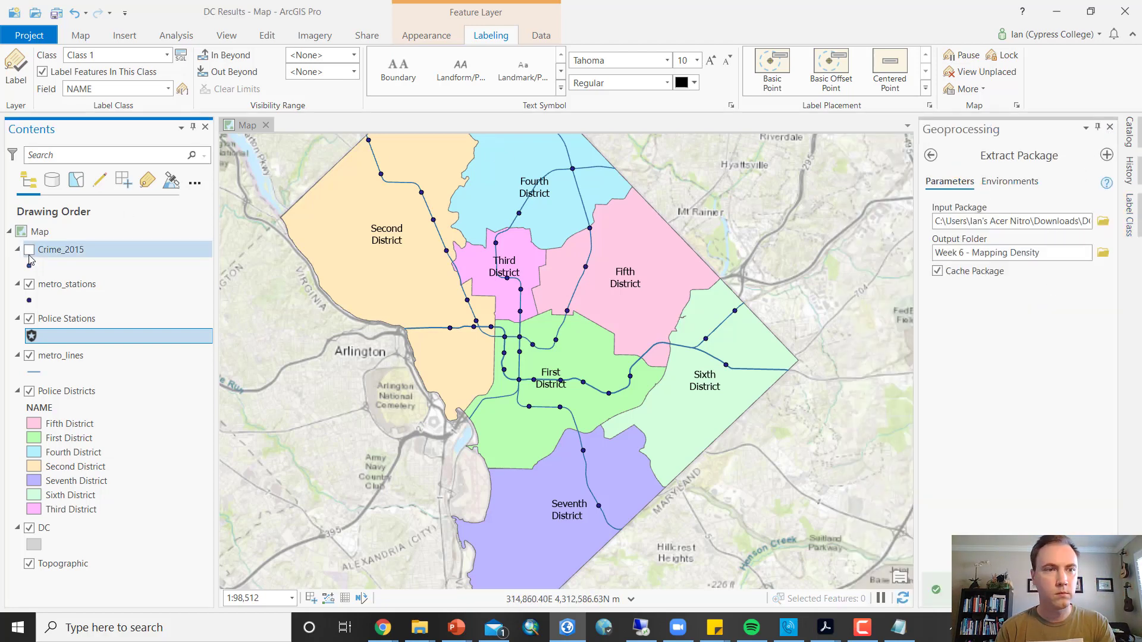
Hide the metro_stations layer and save the project with the map zoomed to the Police Stations layer
click(28, 284)
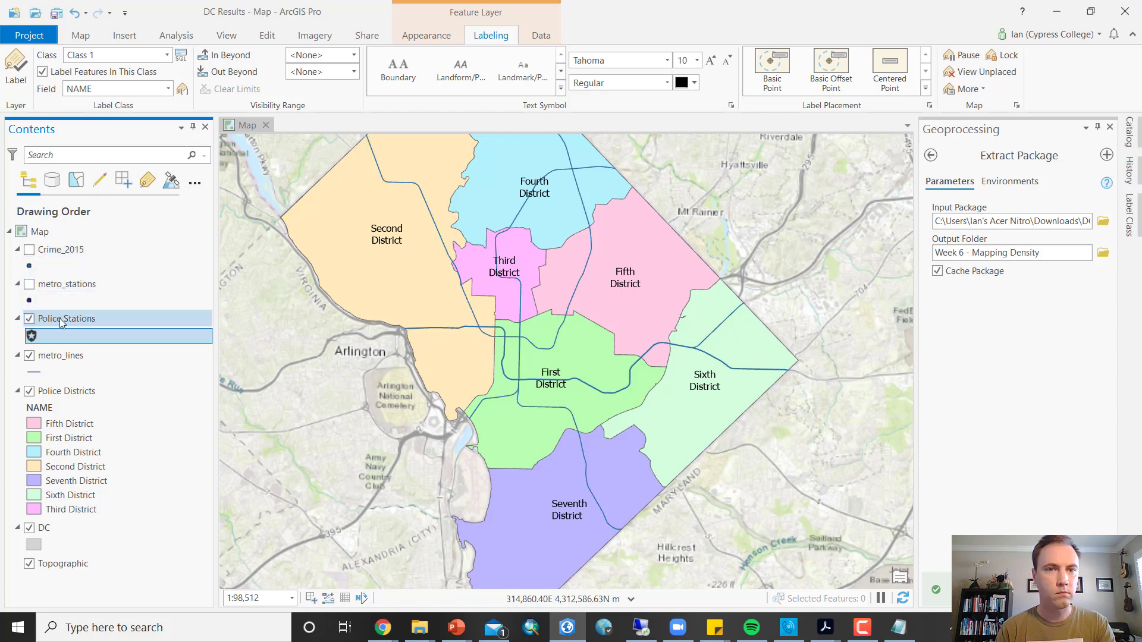
right_click(59, 318)
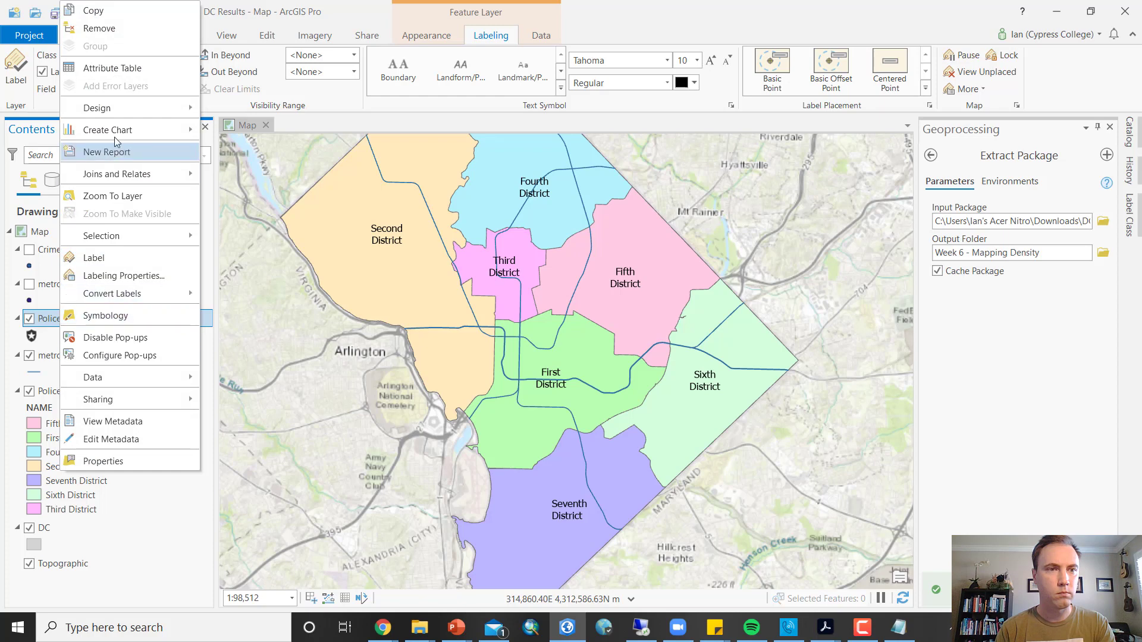
click(119, 195)
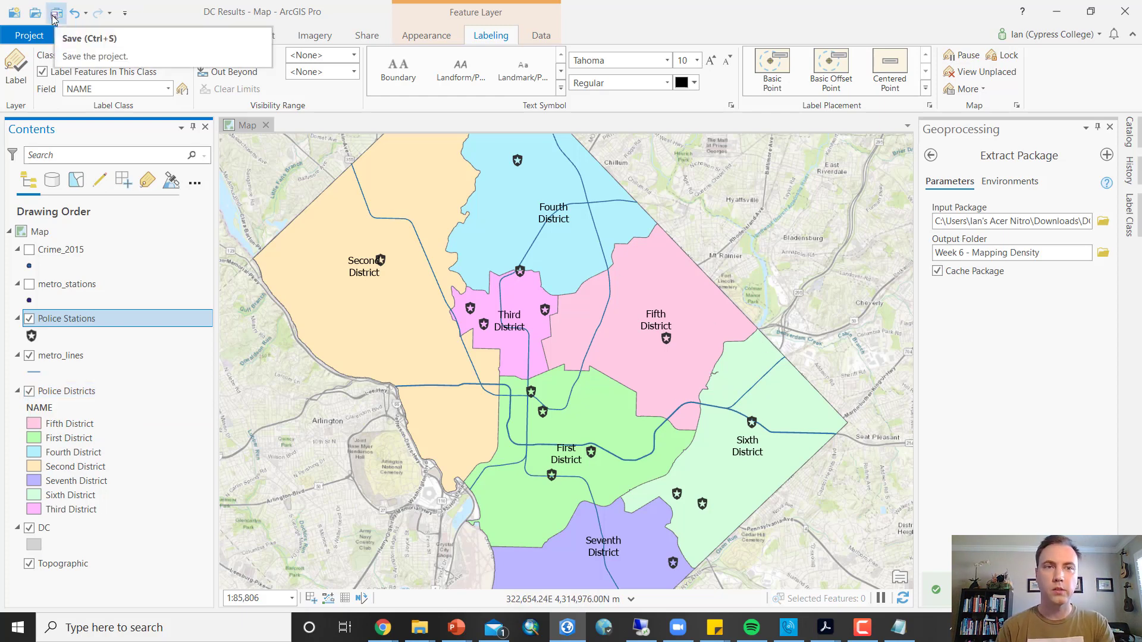
click(54, 16)
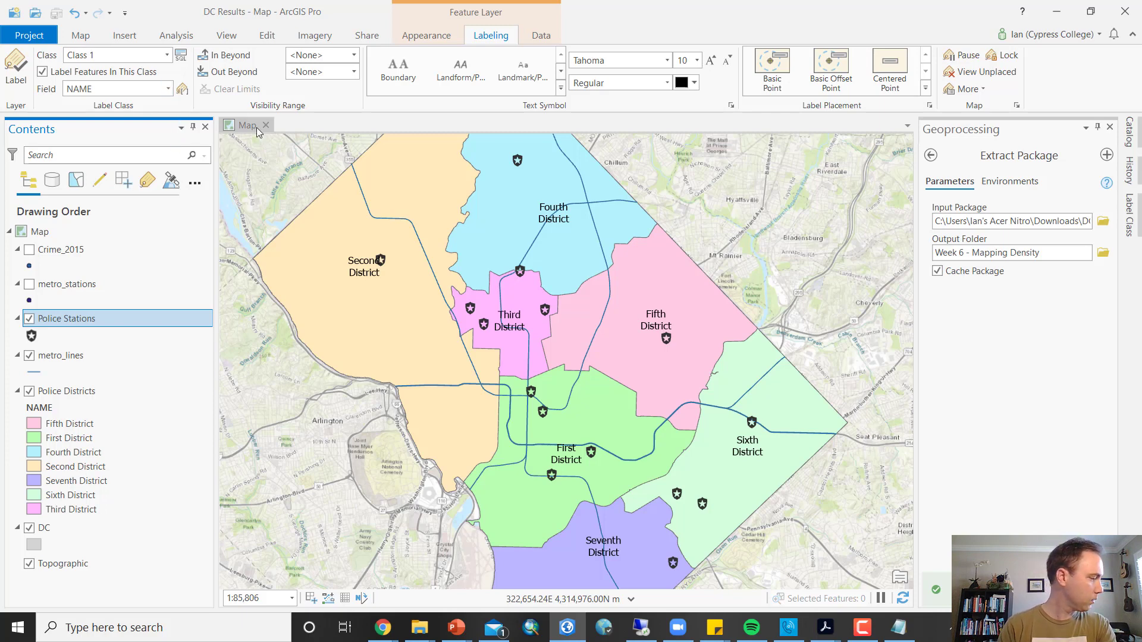
Turn on the Crime_2015 layer and open its attribute table
click(59, 253)
click(29, 250)
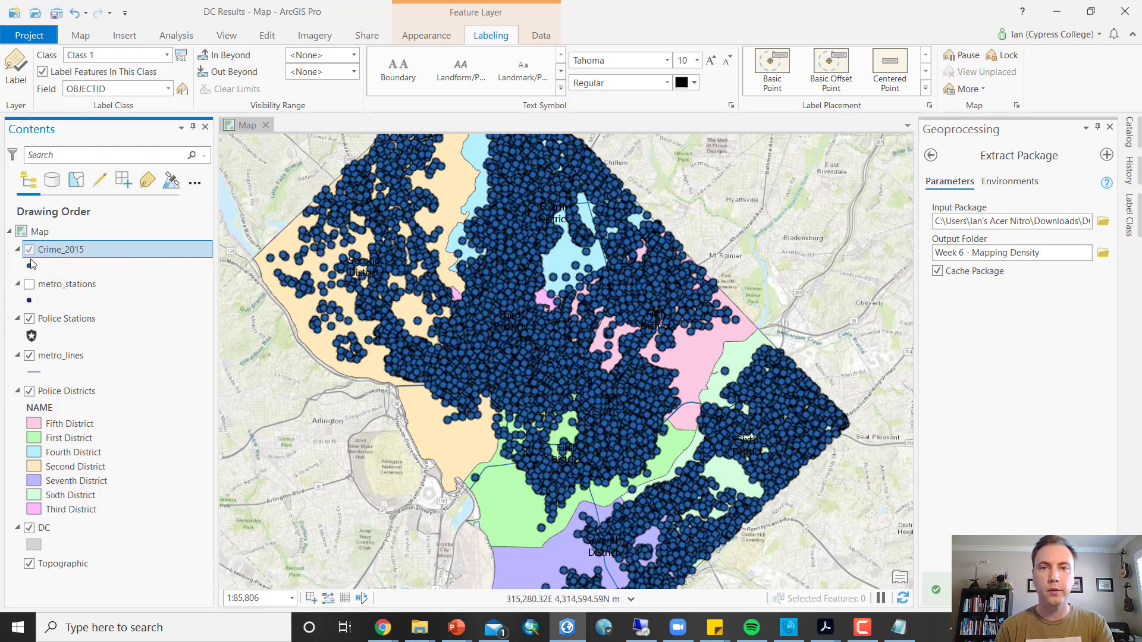
right_click(82, 252)
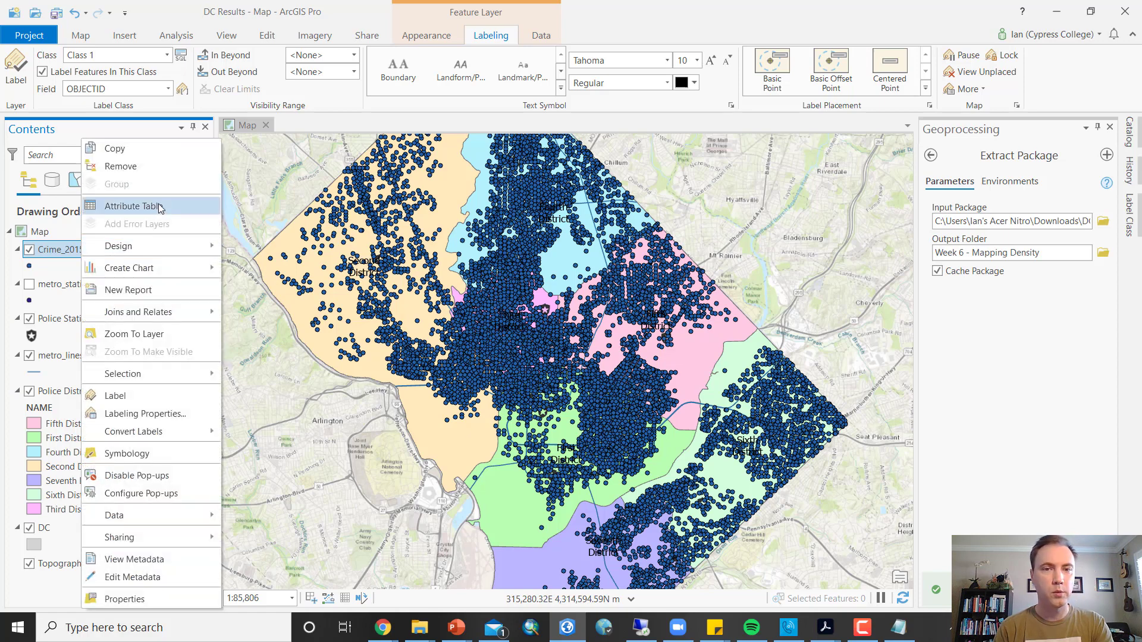
click(132, 206)
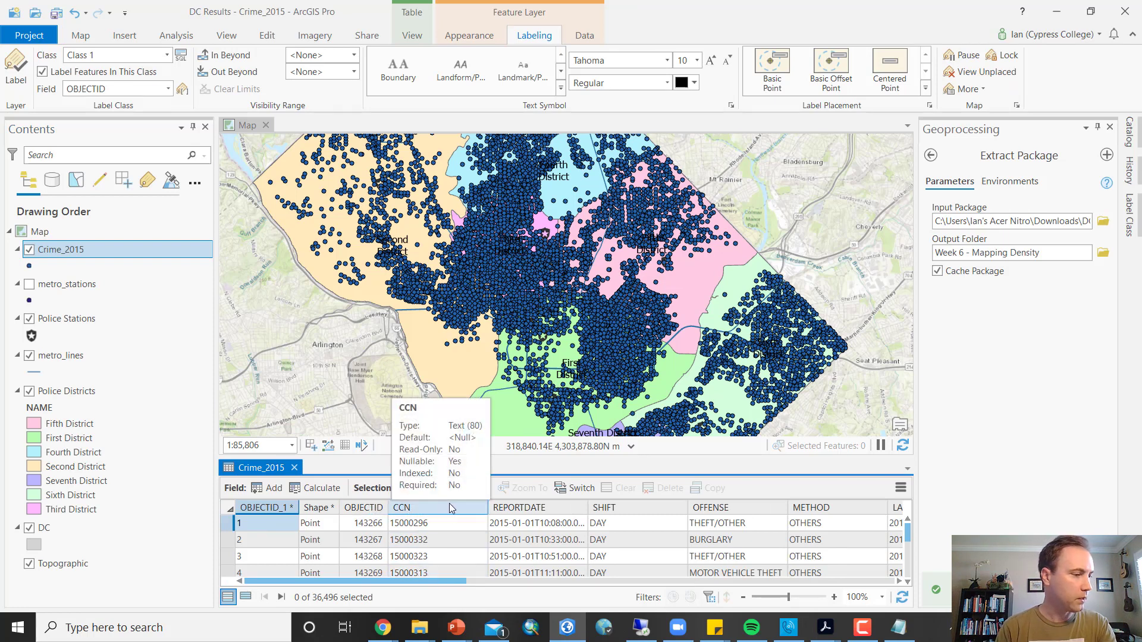
Examine the Crime_2015 records across the table's fields, including offense, method, block coordinates, ward and census tract
click(451, 523)
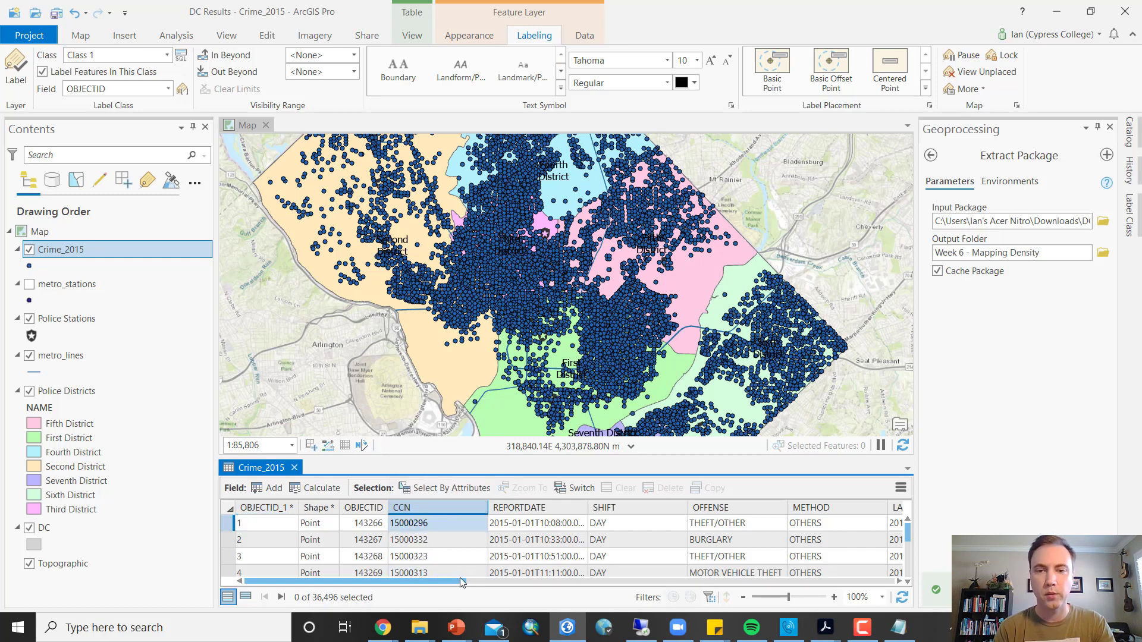
drag(462, 585, 514, 581)
scroll(583, 547, down, 10)
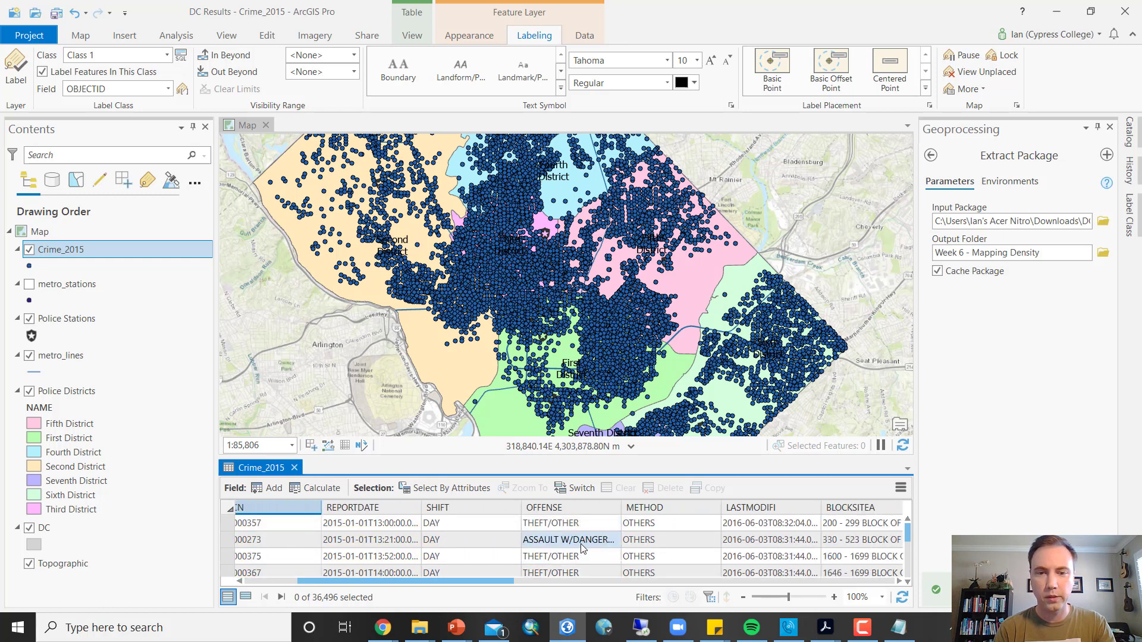
scroll(582, 547, down, 1)
scroll(571, 553, up, 6)
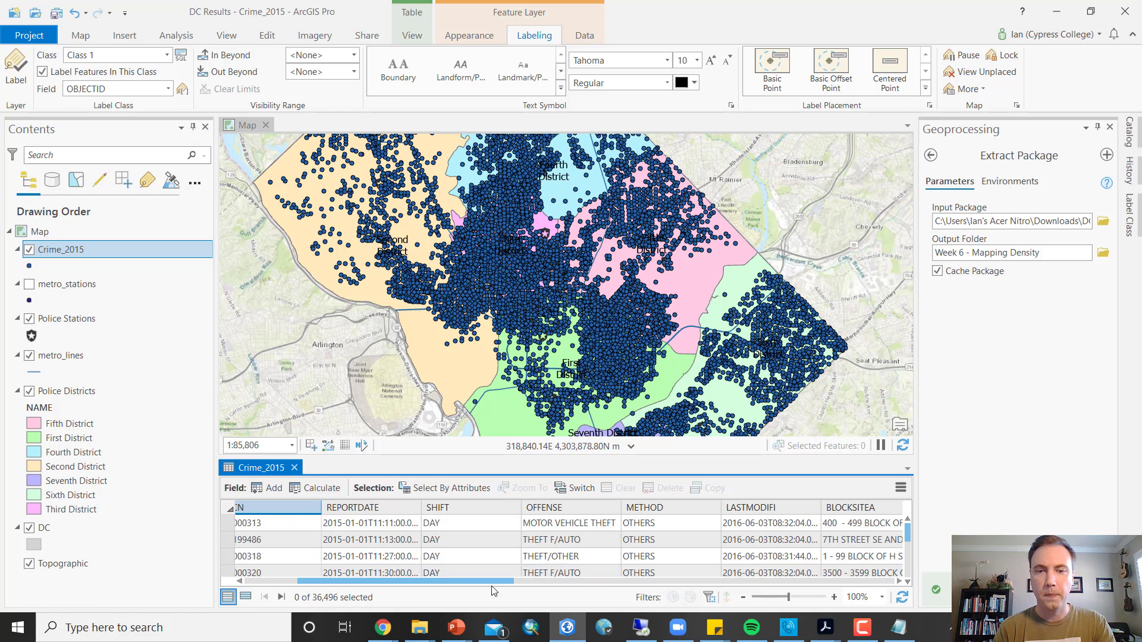
drag(500, 582, 586, 580)
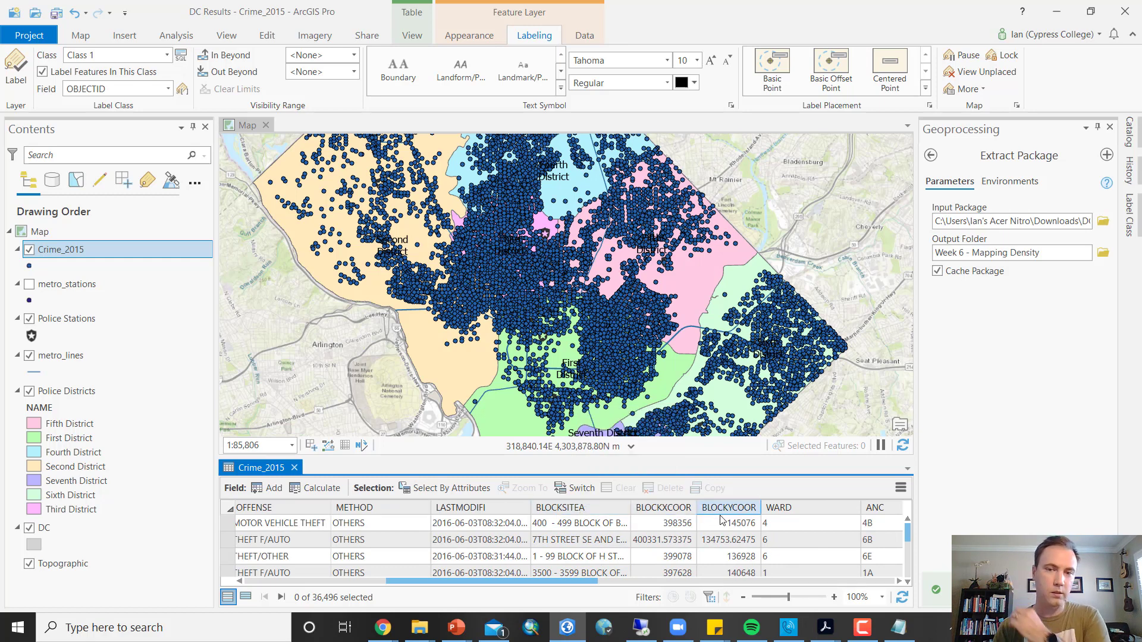
click(702, 510)
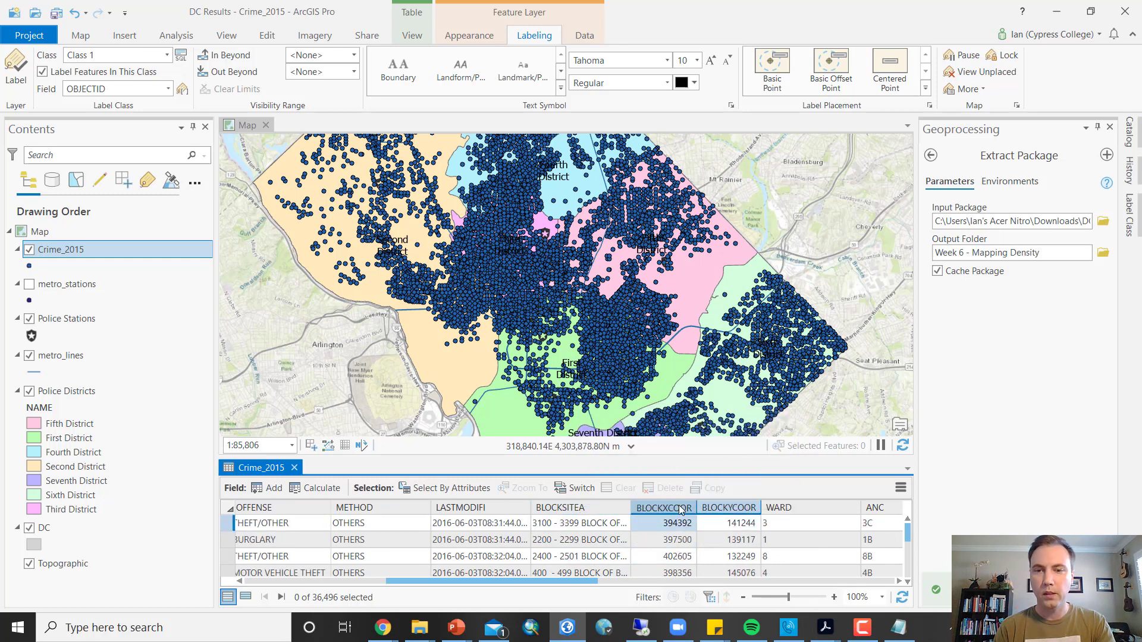
drag(592, 582, 842, 545)
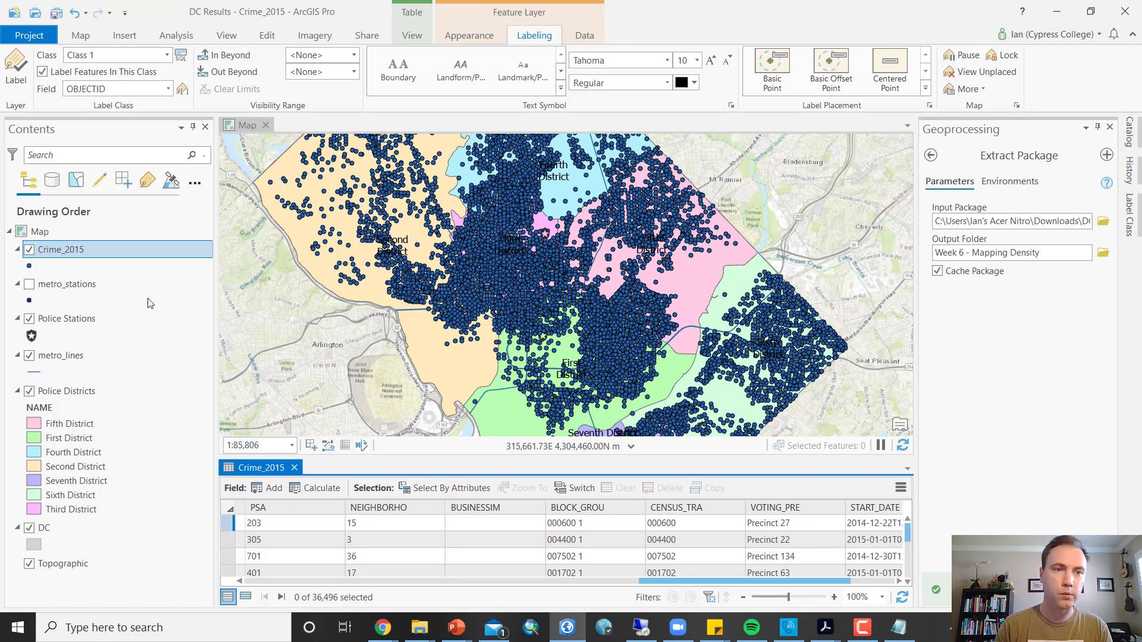
Set the Crime_2015 layer properties to give the layer its own metadata, with the title Crime_2015
right_click(67, 252)
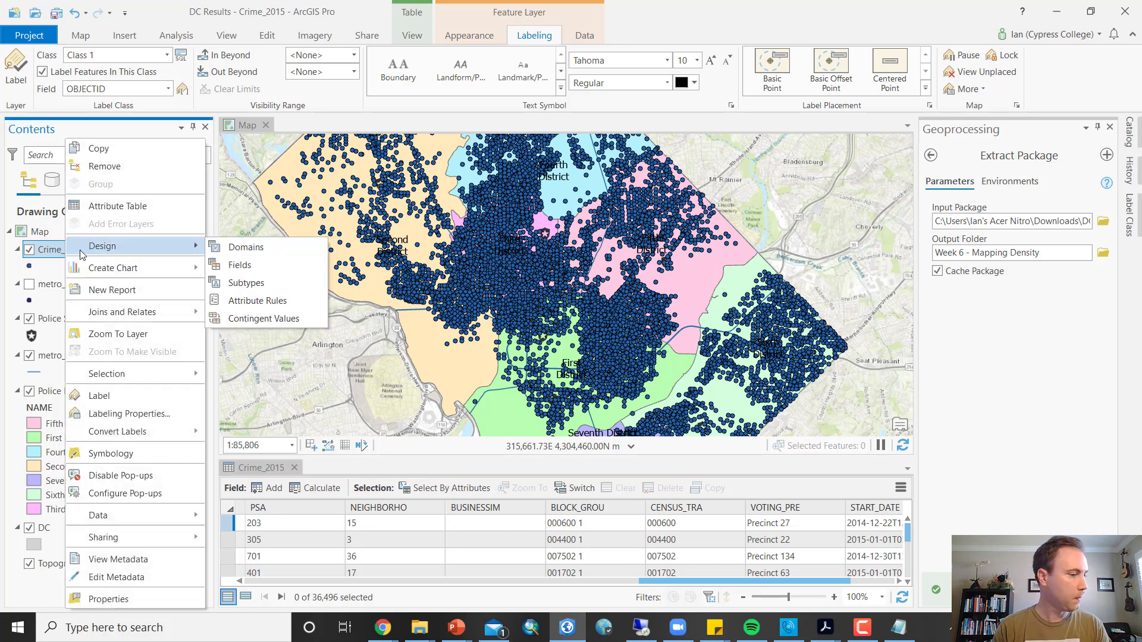
click(152, 602)
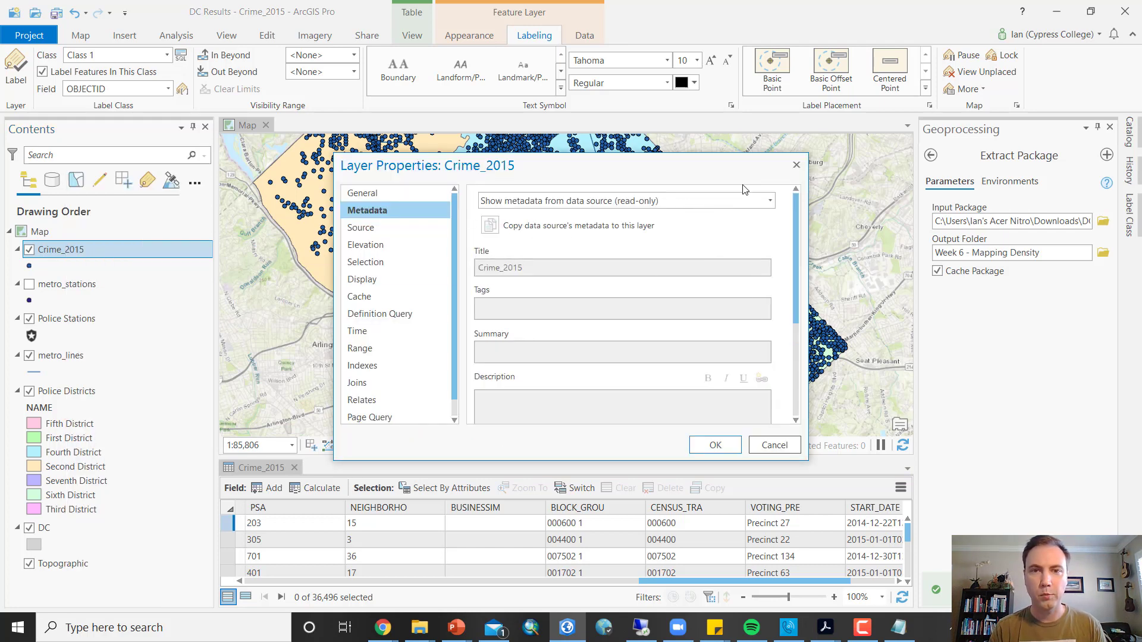
click(769, 202)
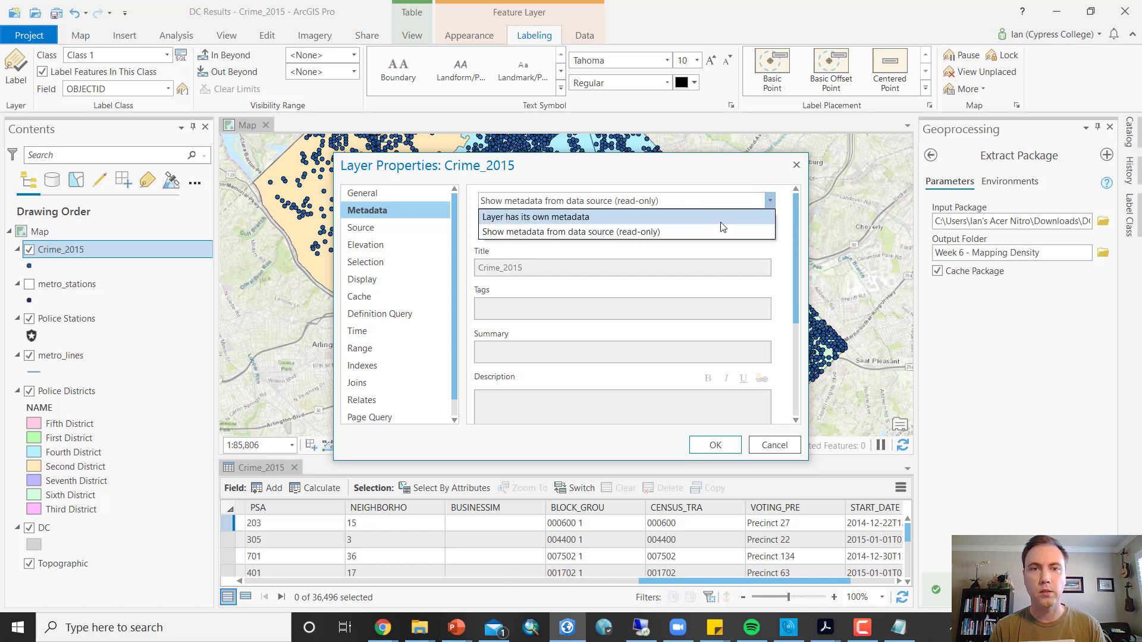
click(584, 218)
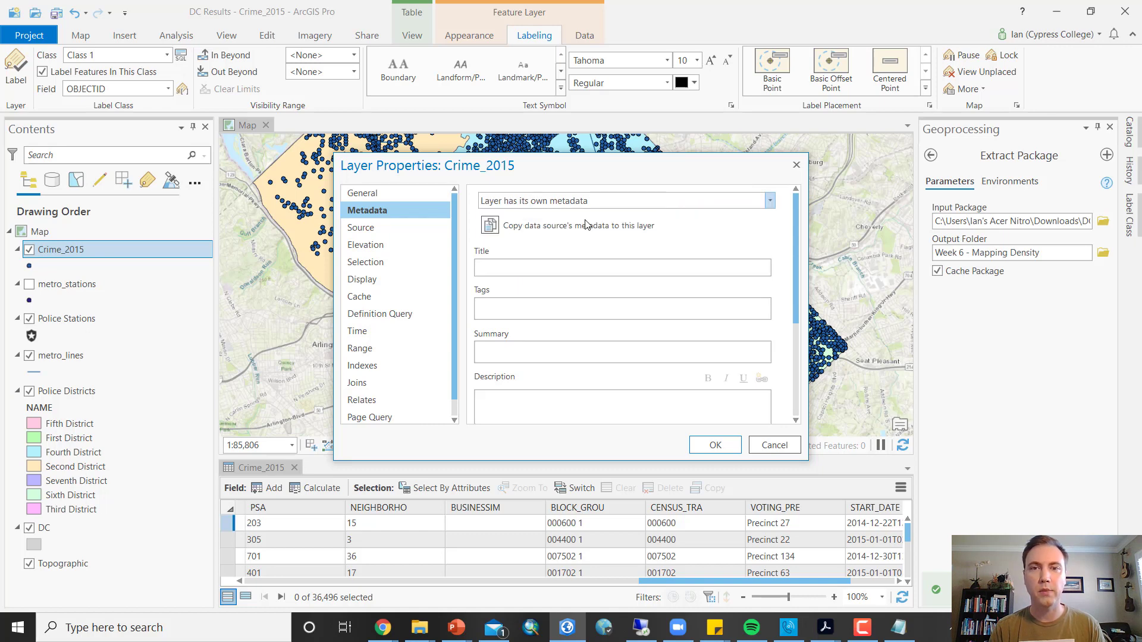
click(541, 271)
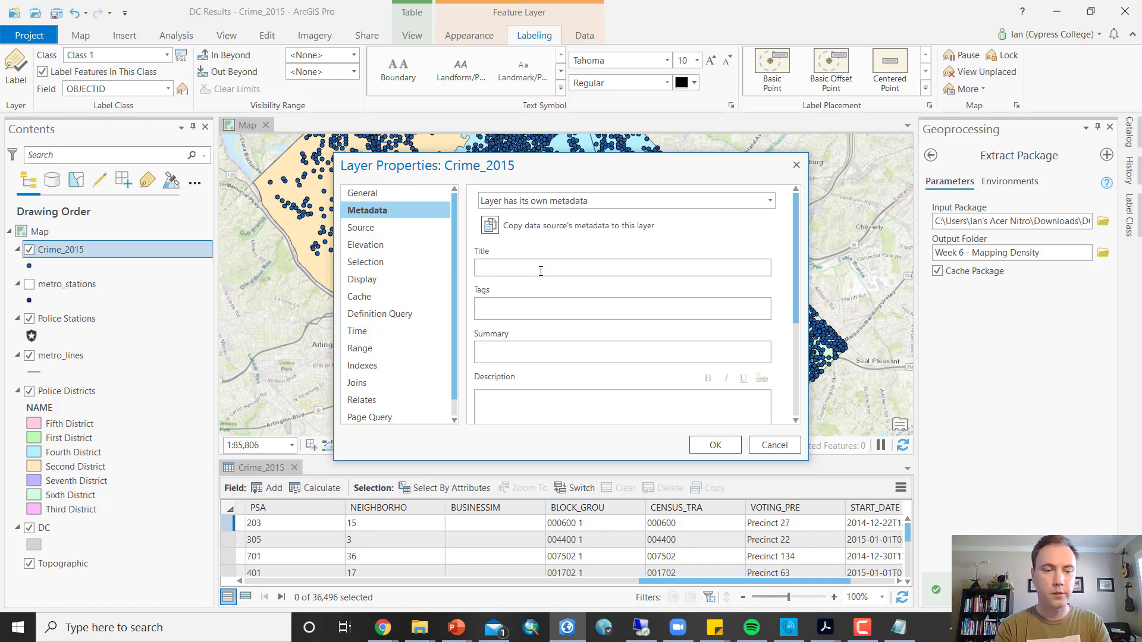
text(Crime_2015)
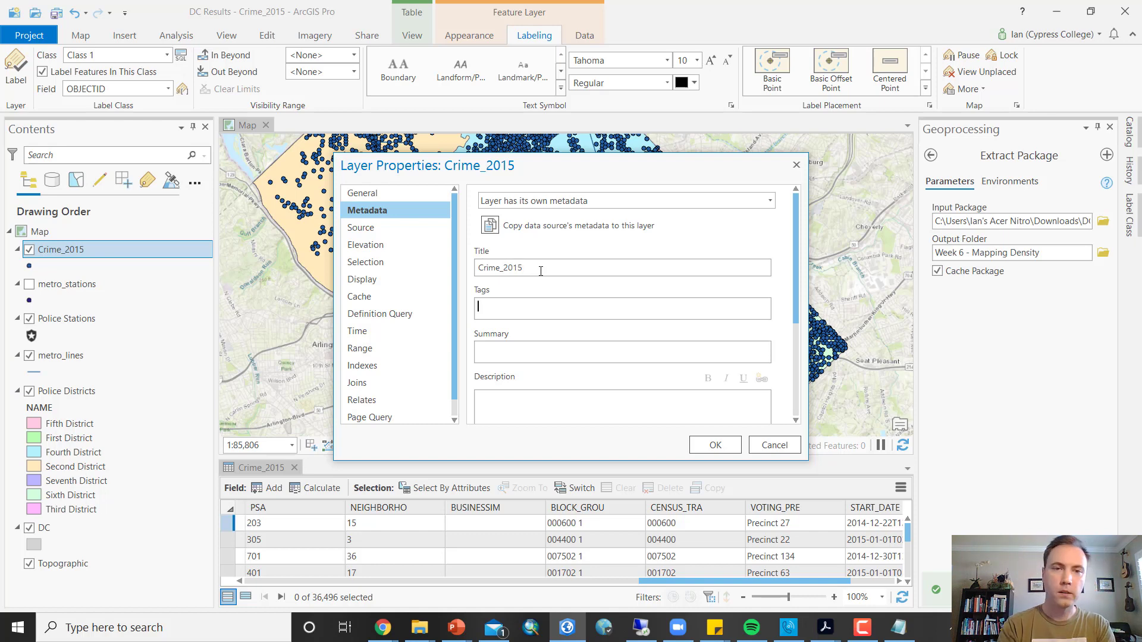
Enter the Crime_2015 metadata summary as "DC Index Crime incident locations for 2015."
key(Tab)
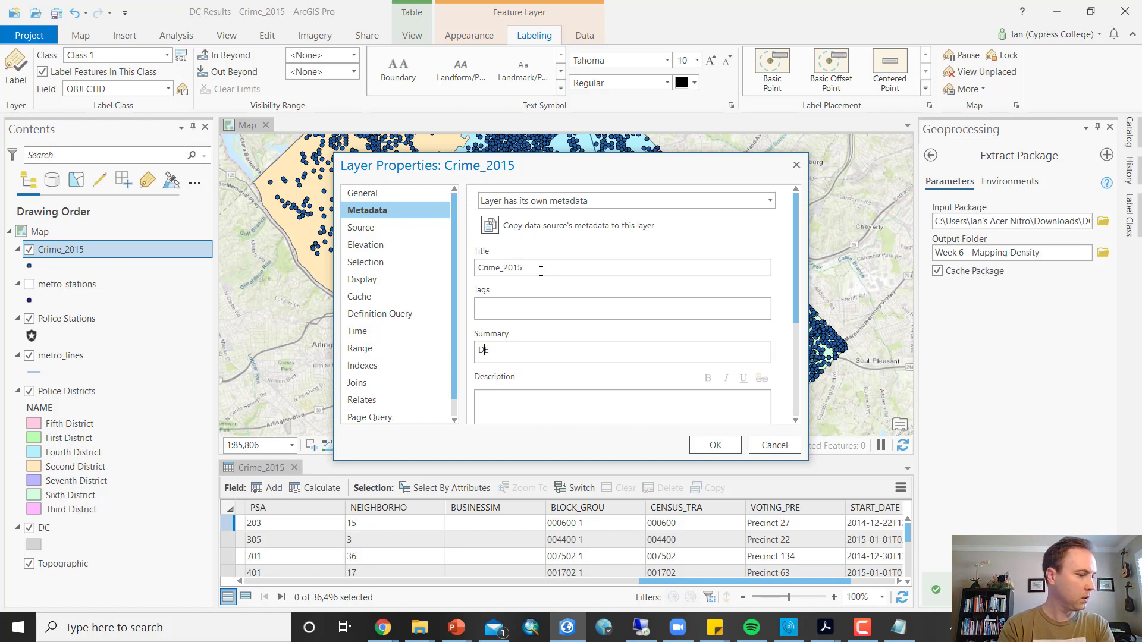
text(DC Index)
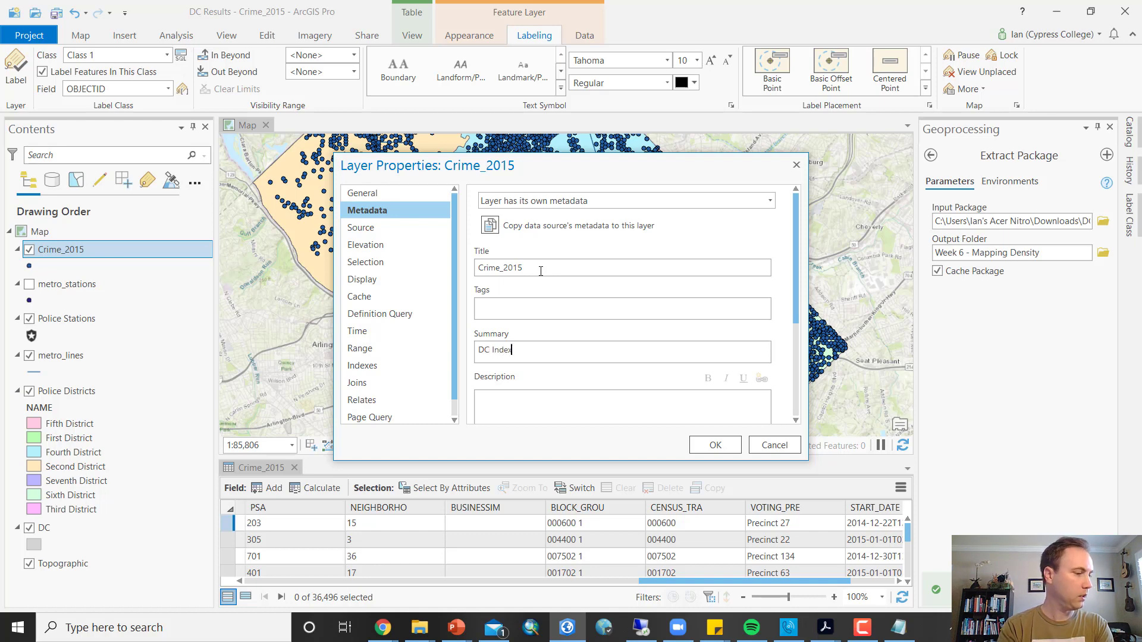
text( Crime)
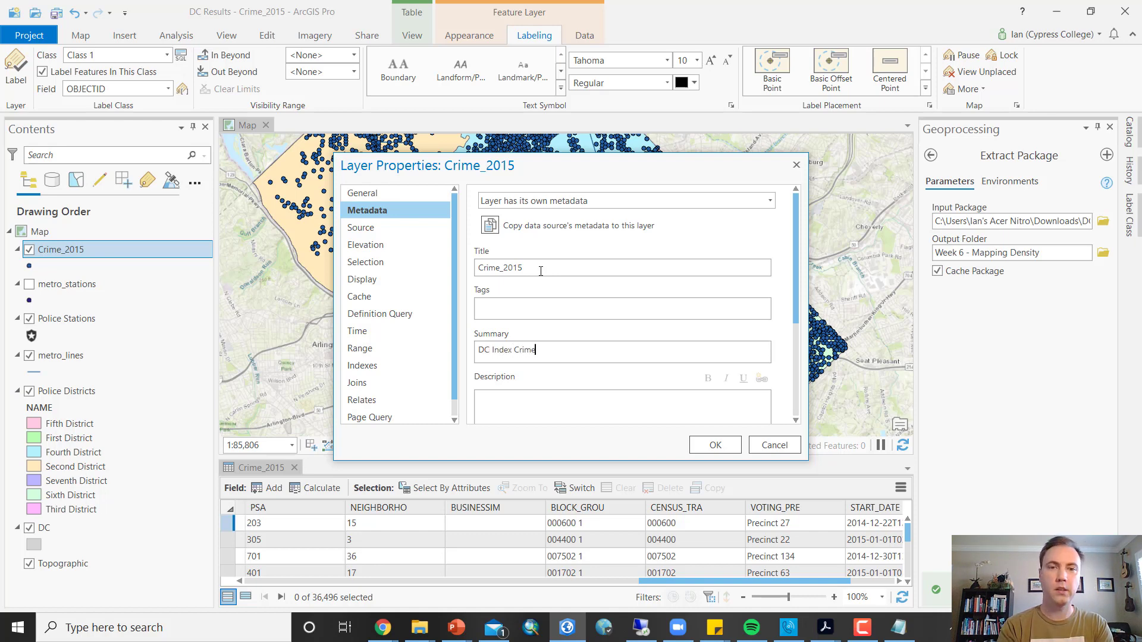
text( indicent loca)
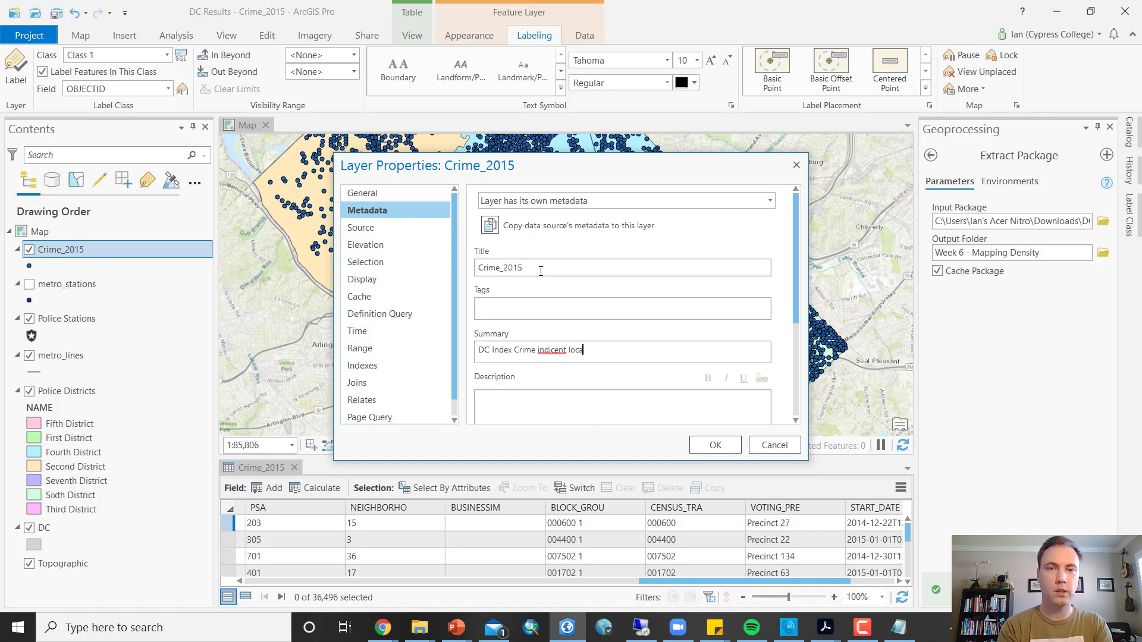
key(BackSpace)
key(BackSpace)
key(BackSpace)
key(BackSpace)
key(BackSpace)
key(BackSpace)
key(BackSpace)
key(BackSpace)
key(BackSpace)
key(BackSpace)
key(BackSpace)
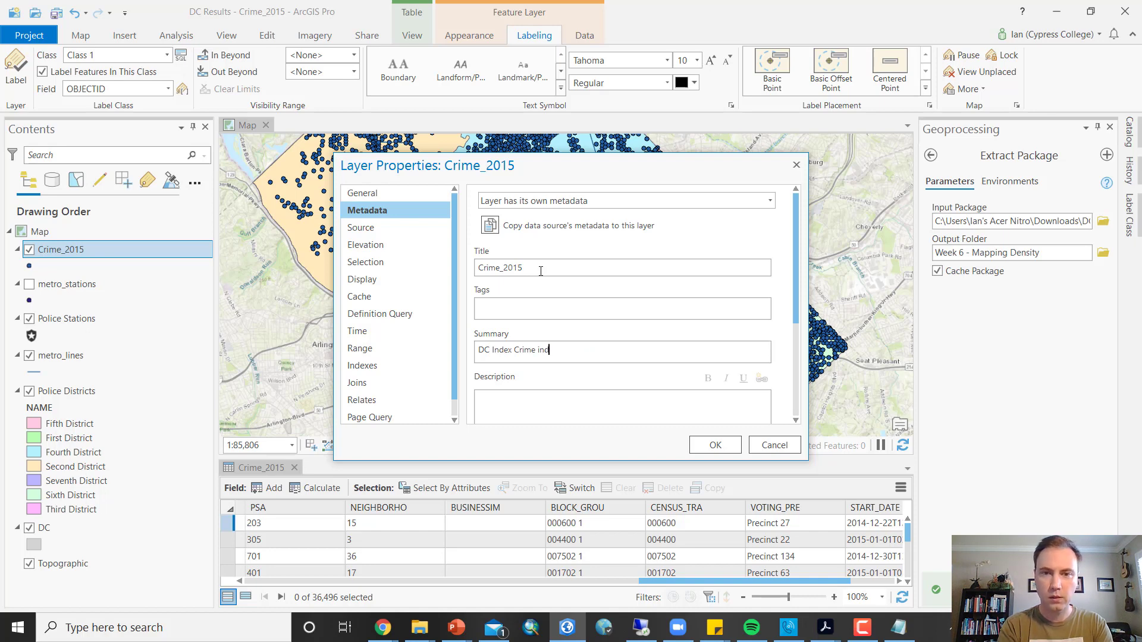
text(cident location)
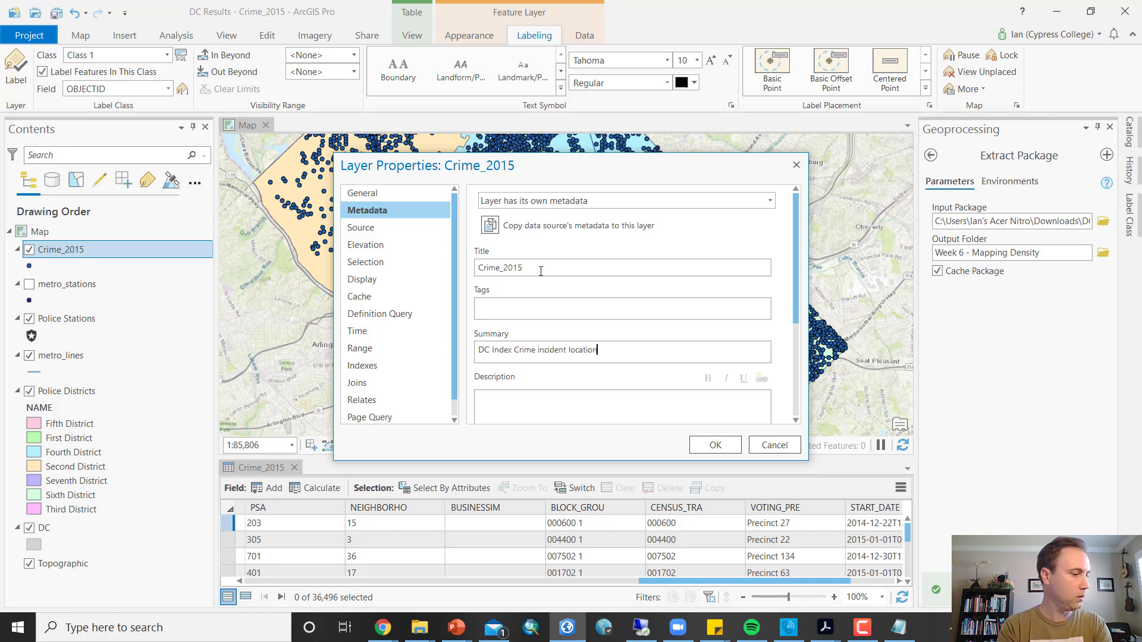
text(s for 2015.)
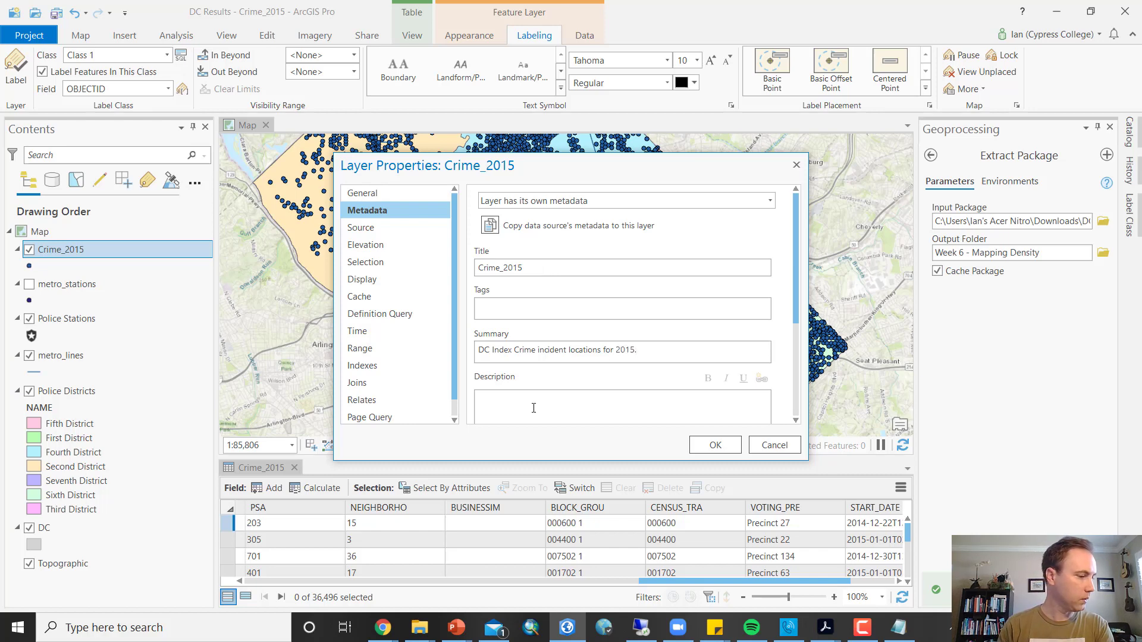
Enter the Crime_2015 metadata description as "DC Index... etc."
click(529, 402)
scroll(553, 395, down, 2)
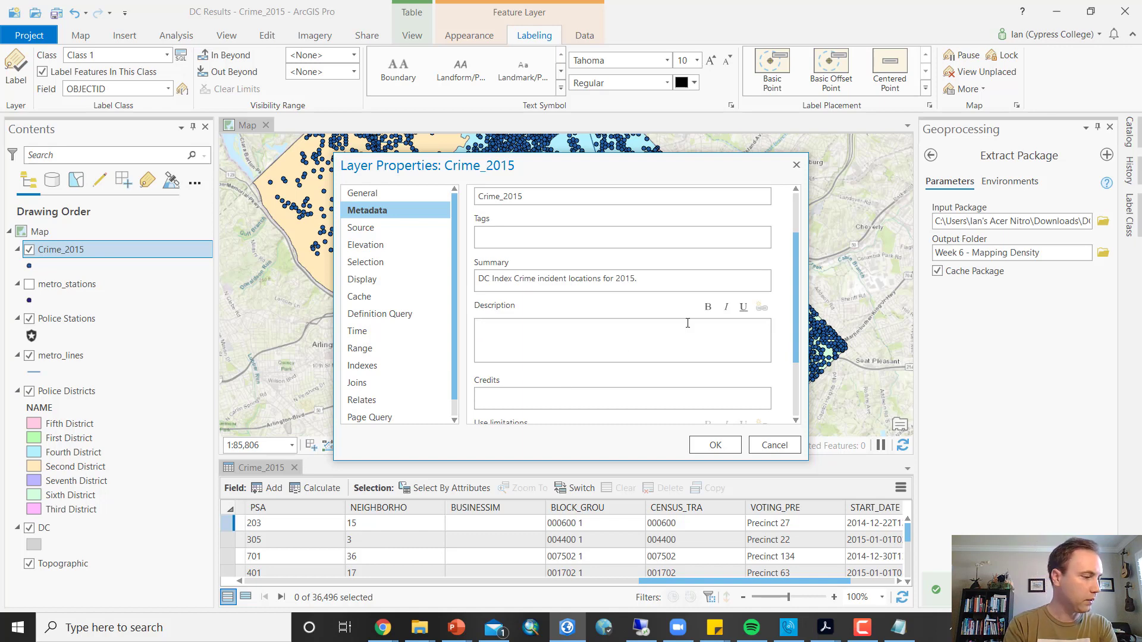
text(DC I)
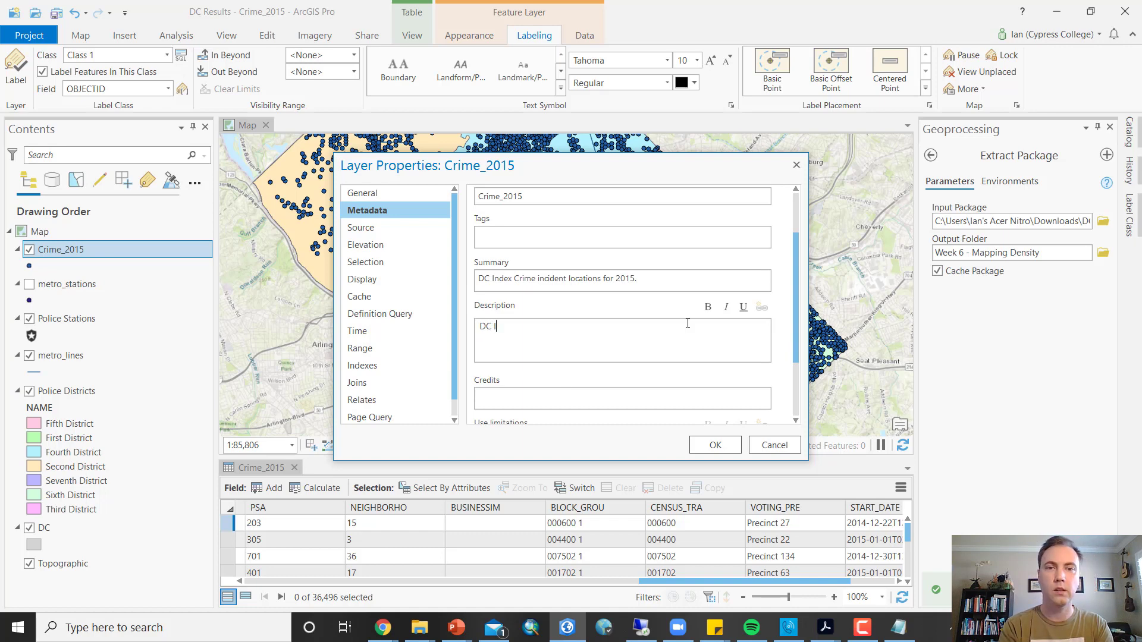
text(N)
text(n)
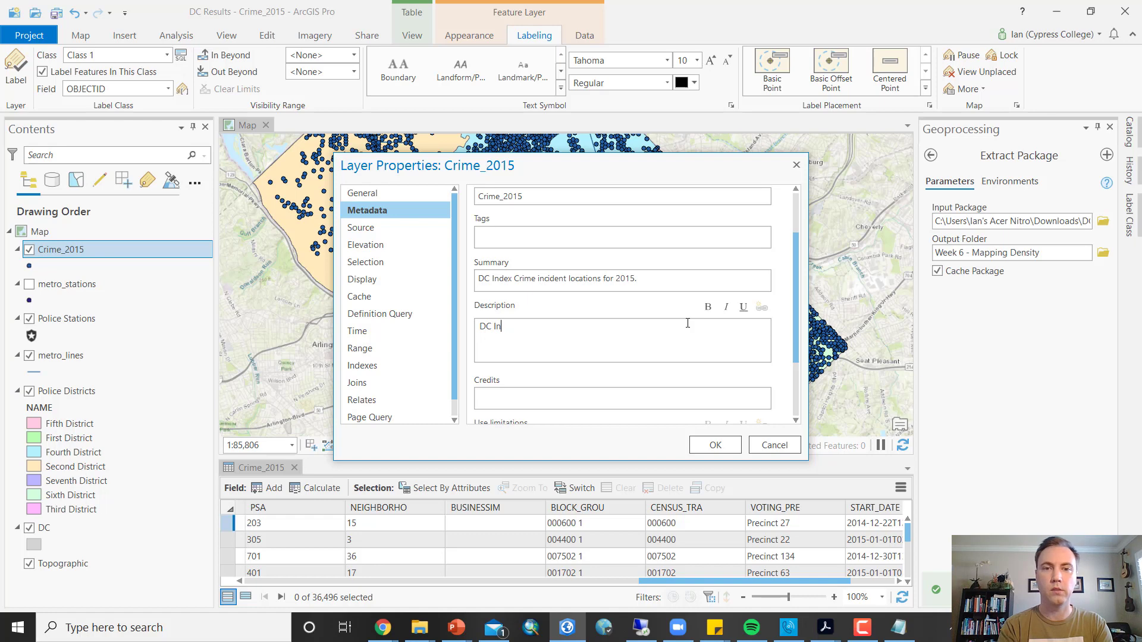
text(dex... etc.)
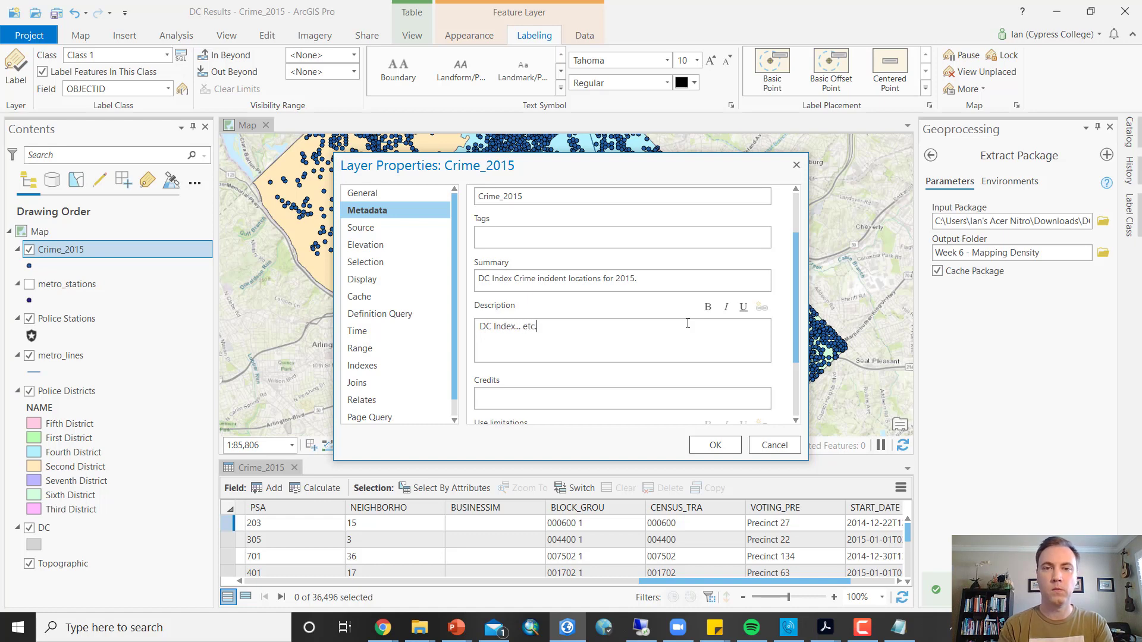
scroll(695, 331, down, 1)
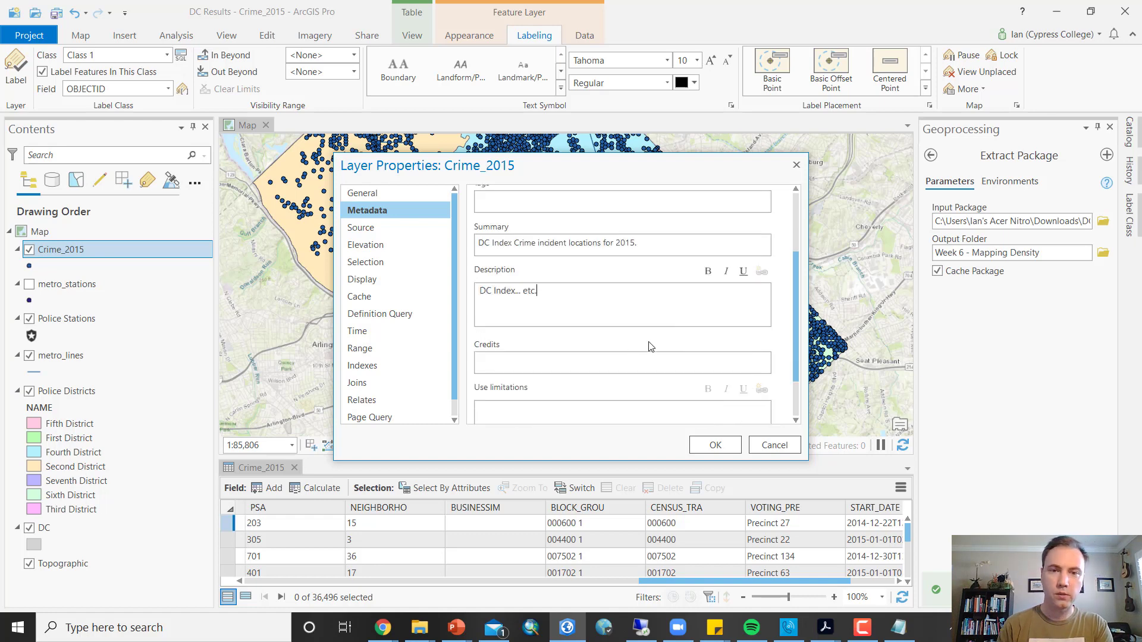
click(589, 360)
text(h)
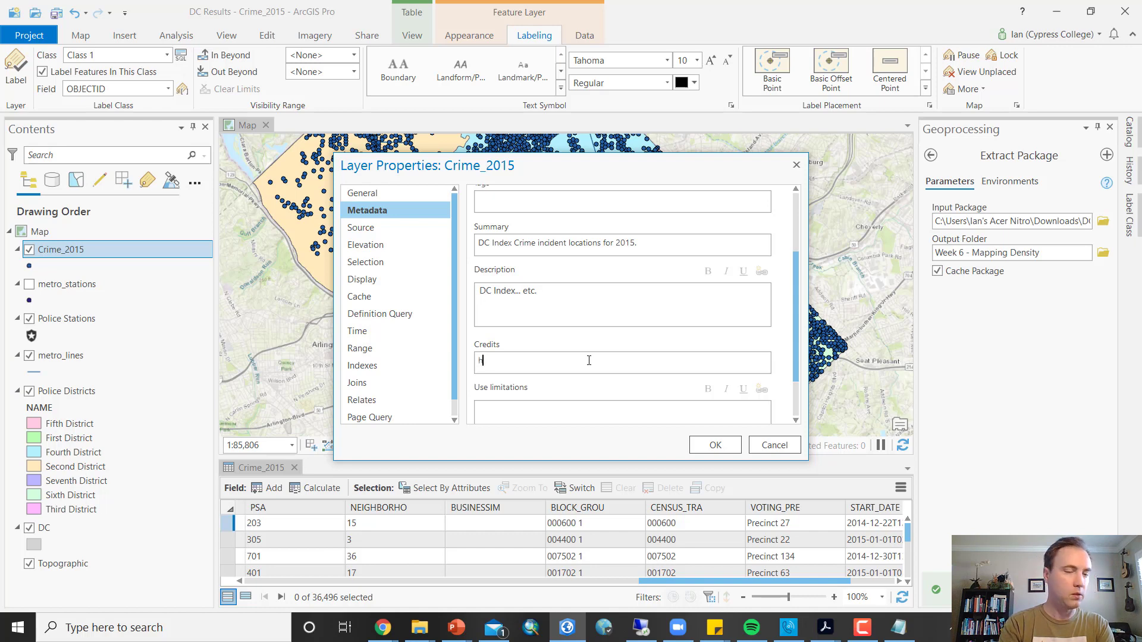
text(ttp://)
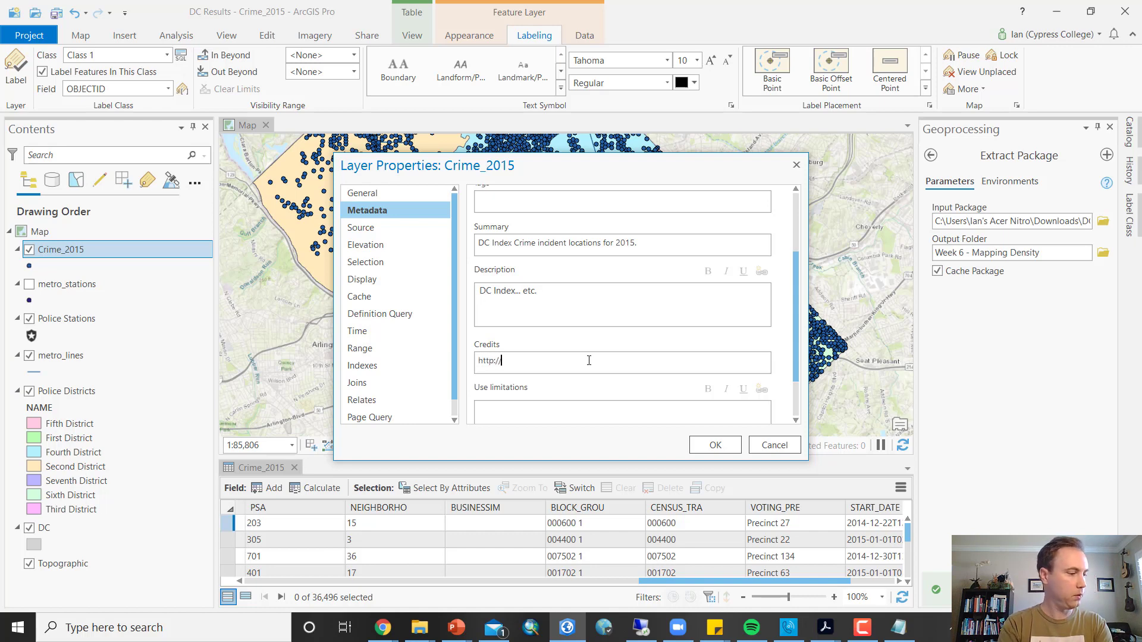
text(opendata.dc)
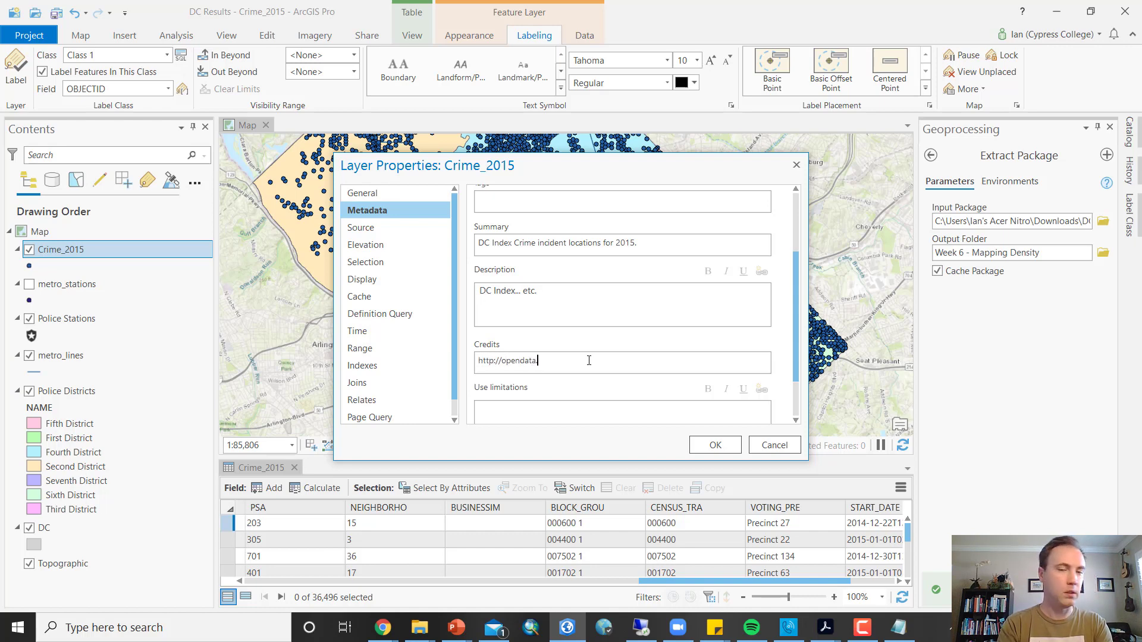
text(.gov)
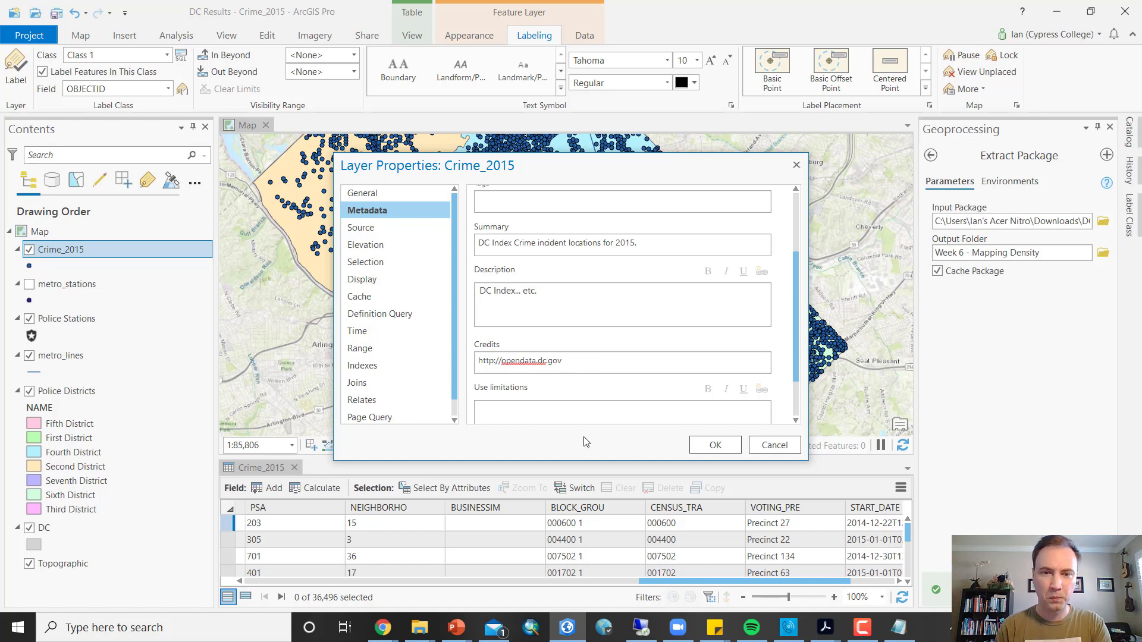
Enter the use limitations as "Educational Use Only" and apply the Crime_2015 layer properties
click(569, 417)
text(Ed)
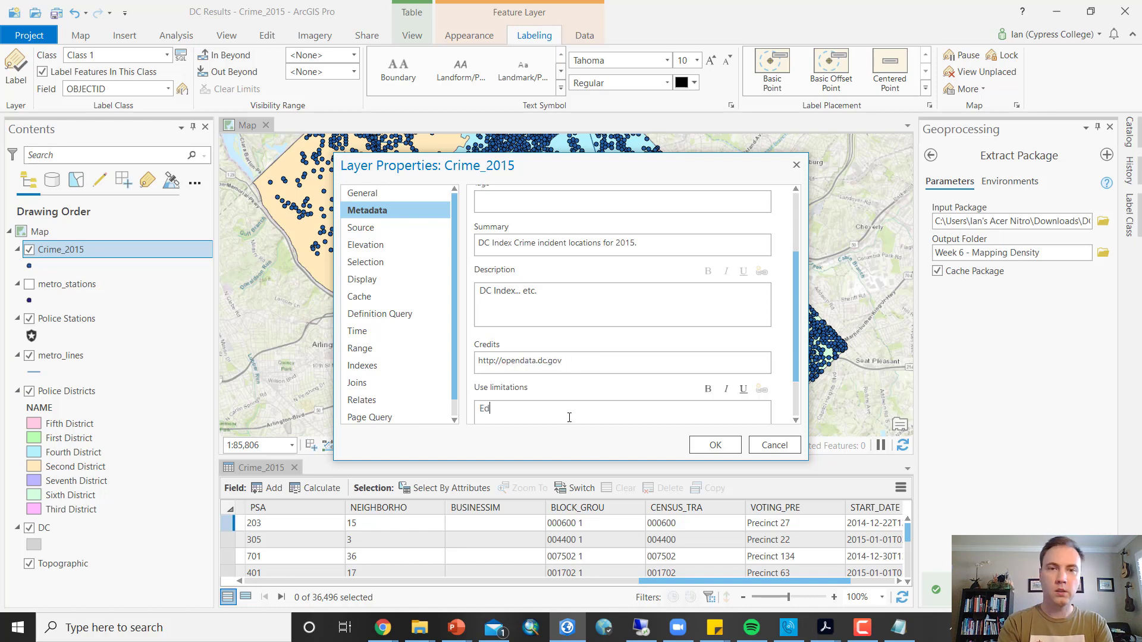
text(ucational Use Only)
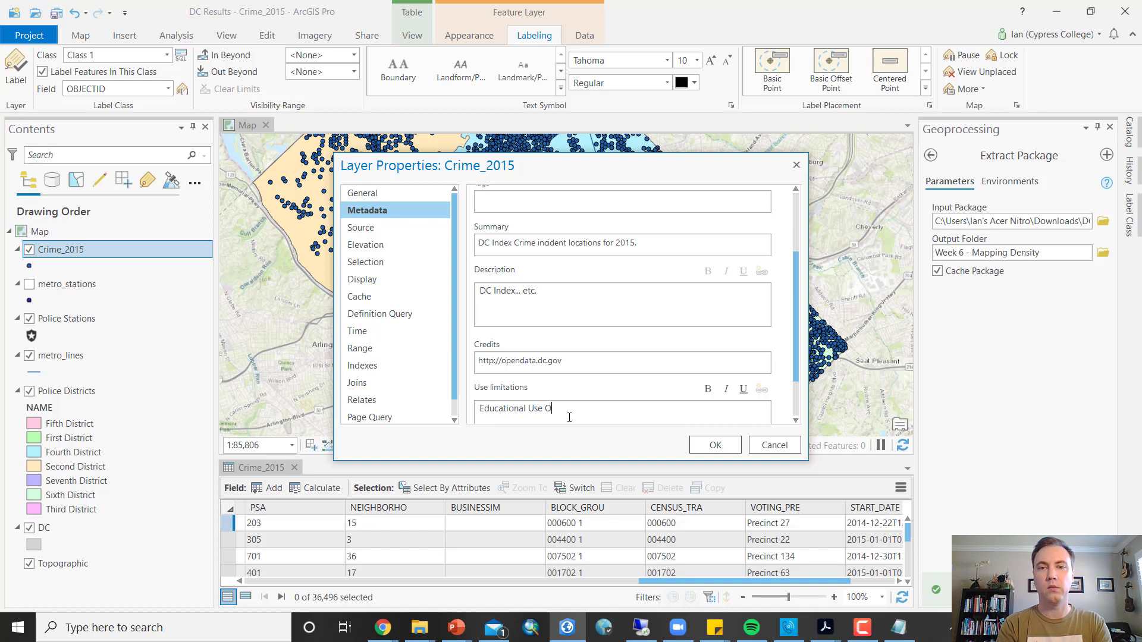
click(710, 445)
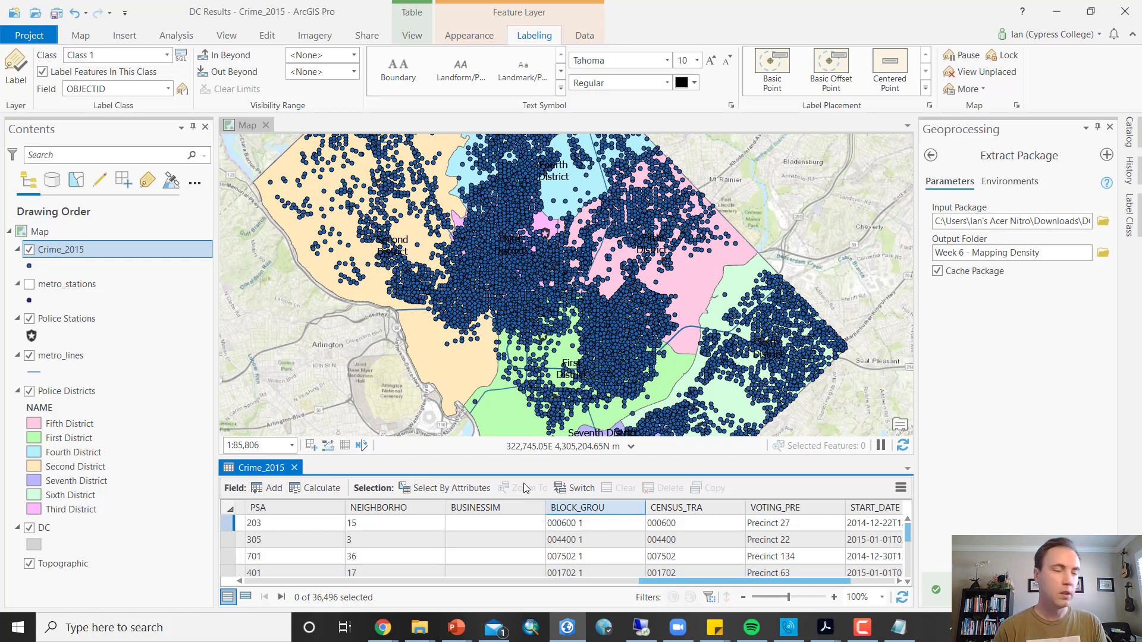
Set up a Spatial Join with Police Districts as the target features and Crime_2015 as the join features
click(175, 35)
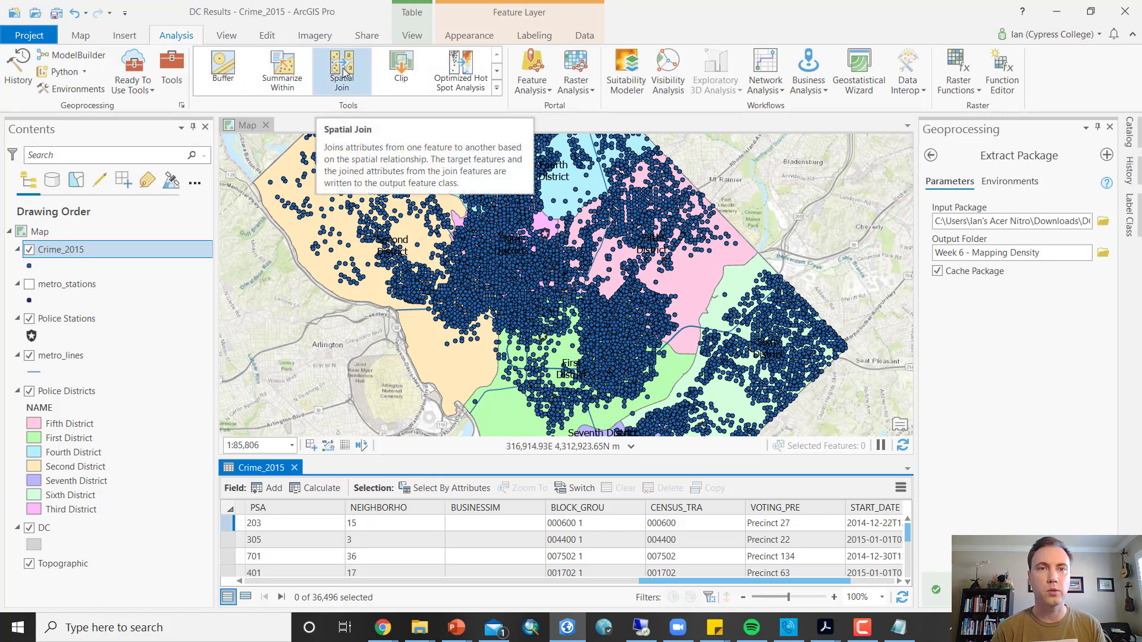
click(497, 72)
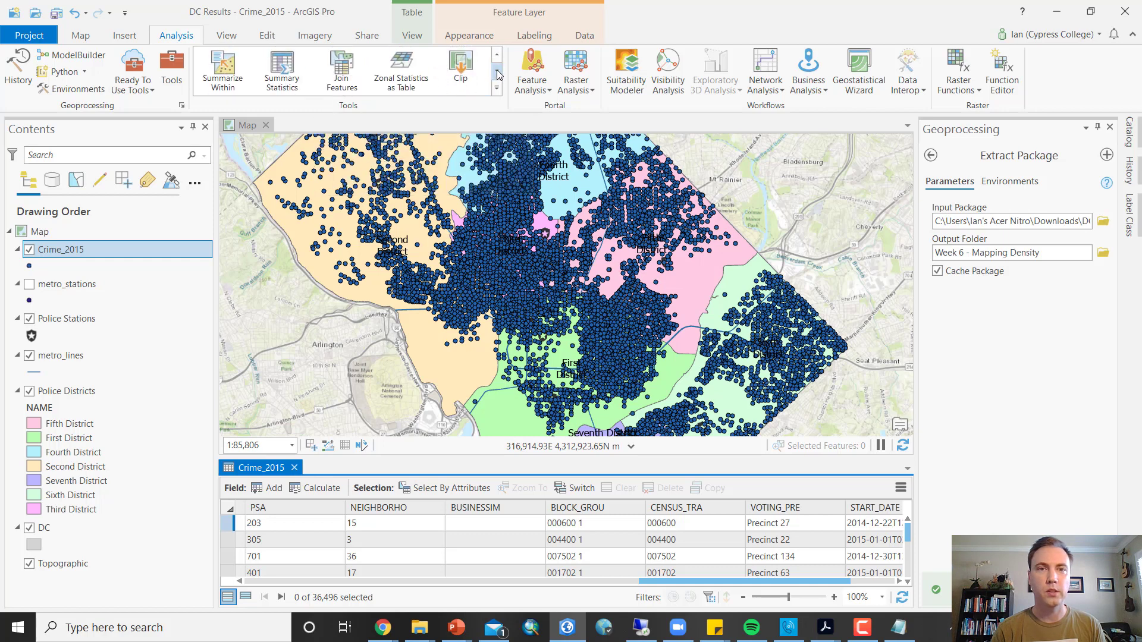
click(497, 73)
click(498, 57)
click(497, 57)
click(497, 56)
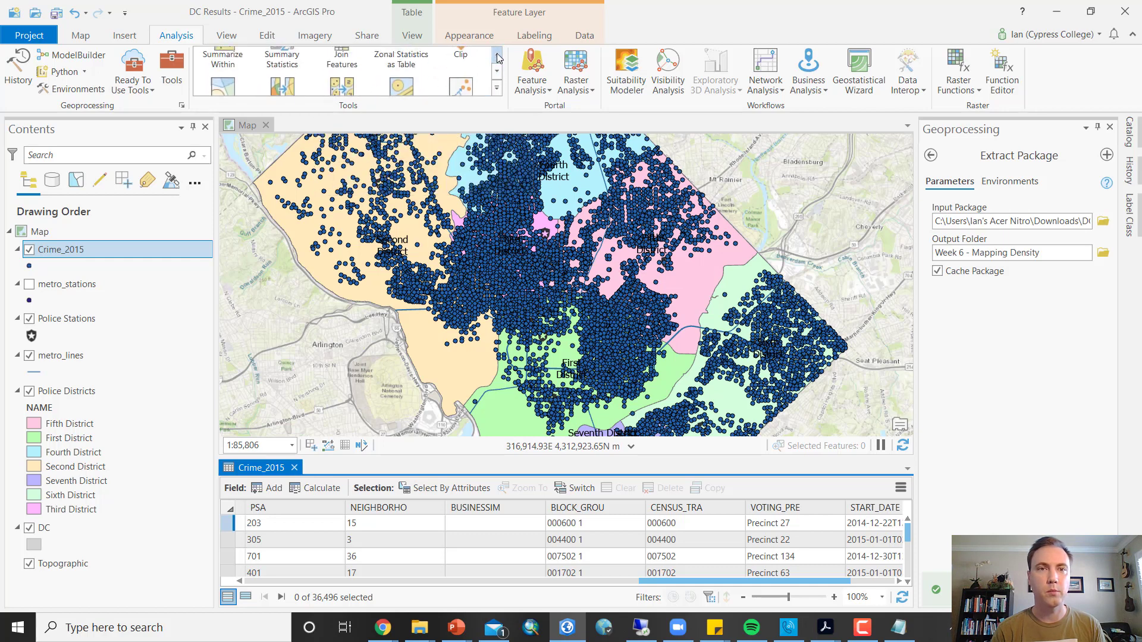
click(498, 56)
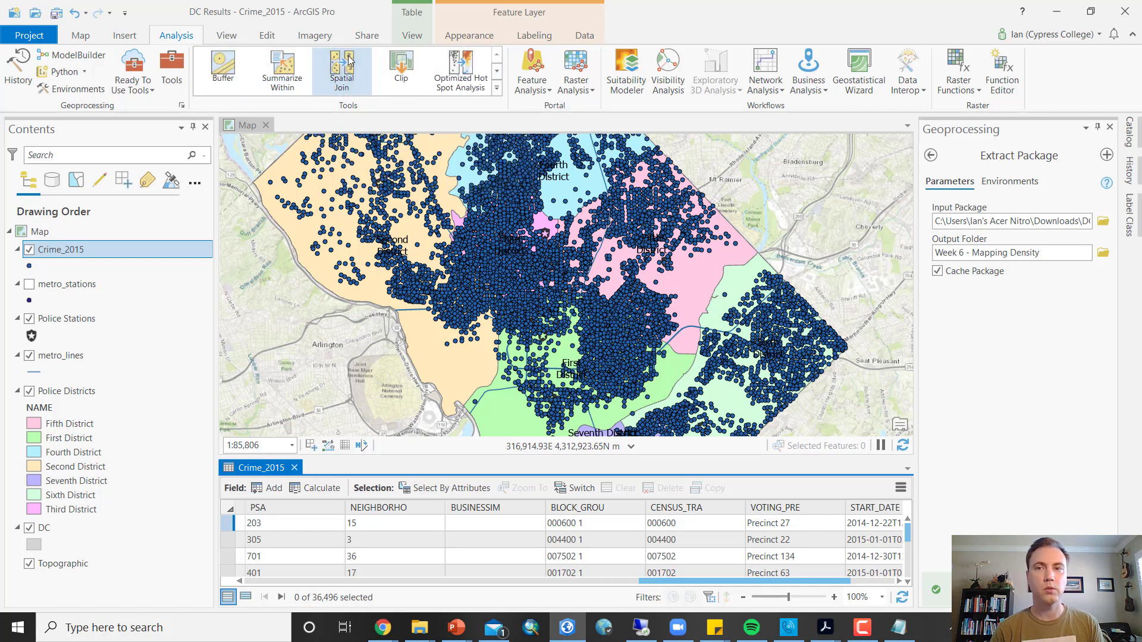
click(342, 67)
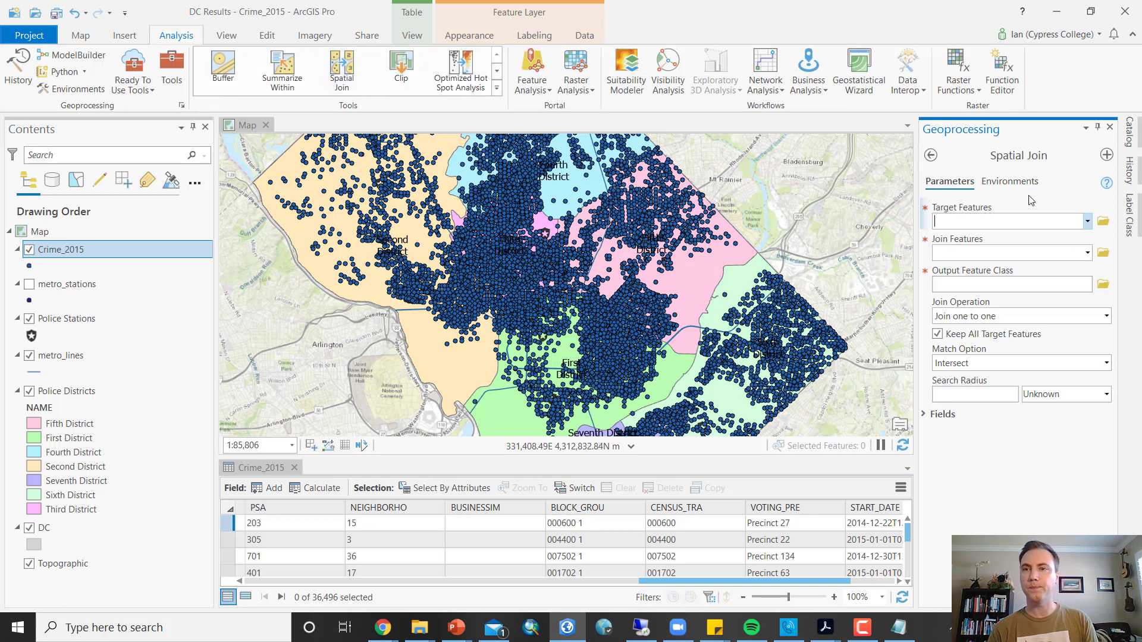
click(1087, 222)
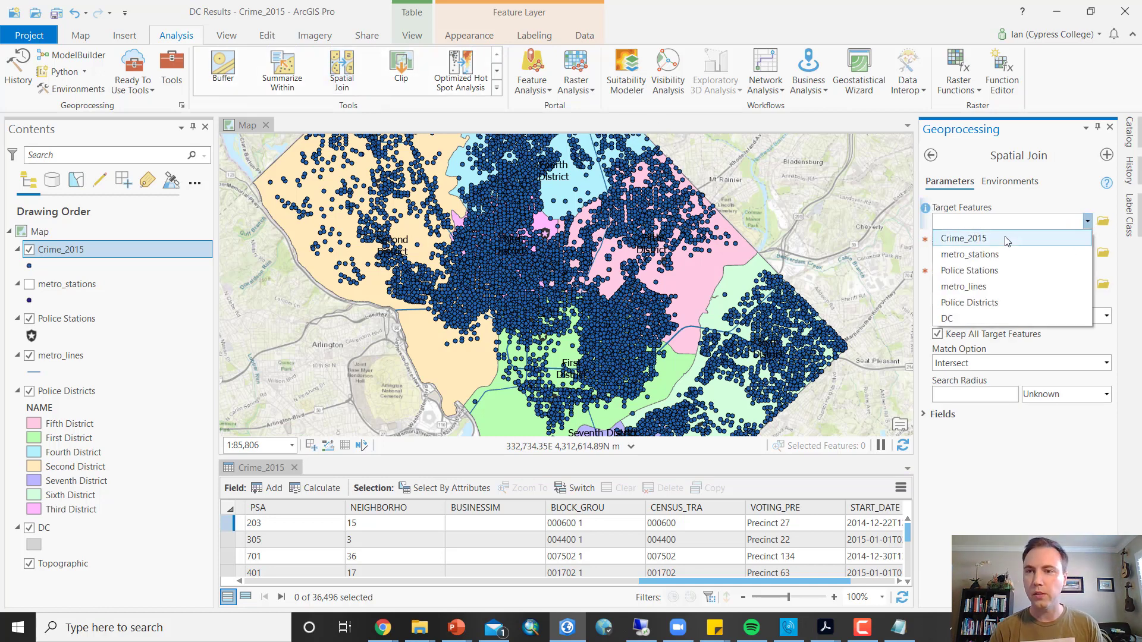
click(975, 302)
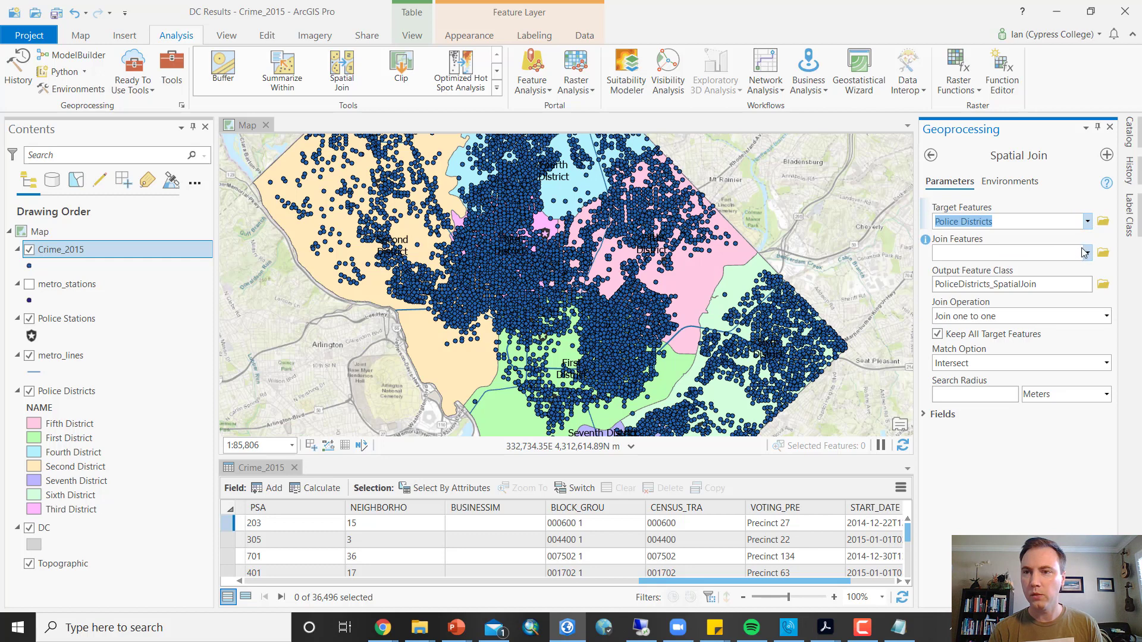
click(1087, 253)
click(999, 266)
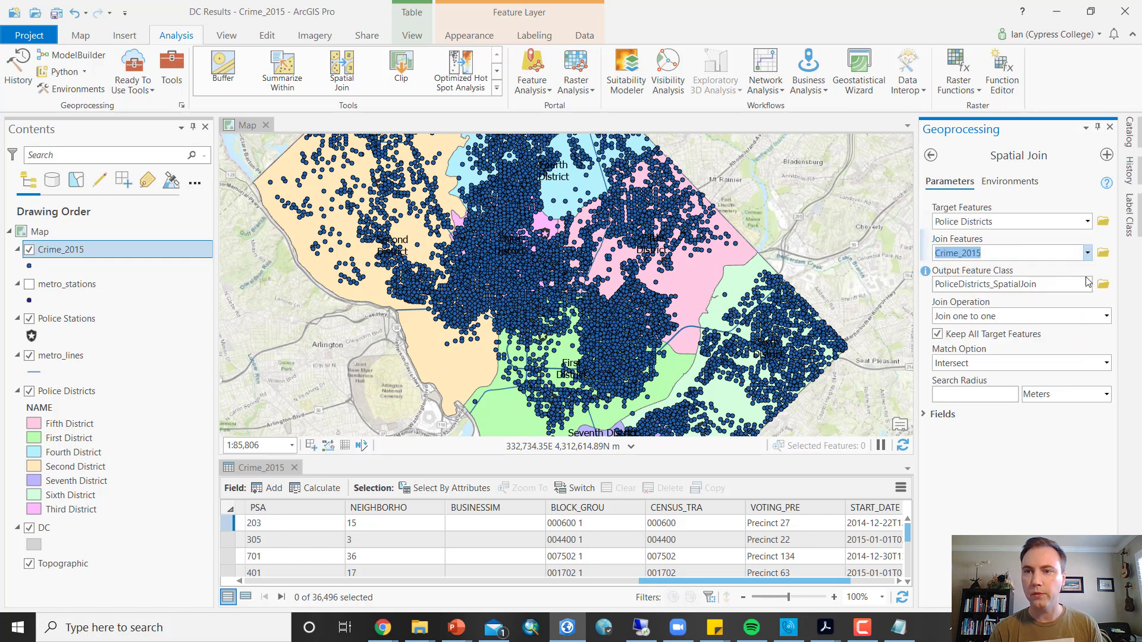
click(1054, 278)
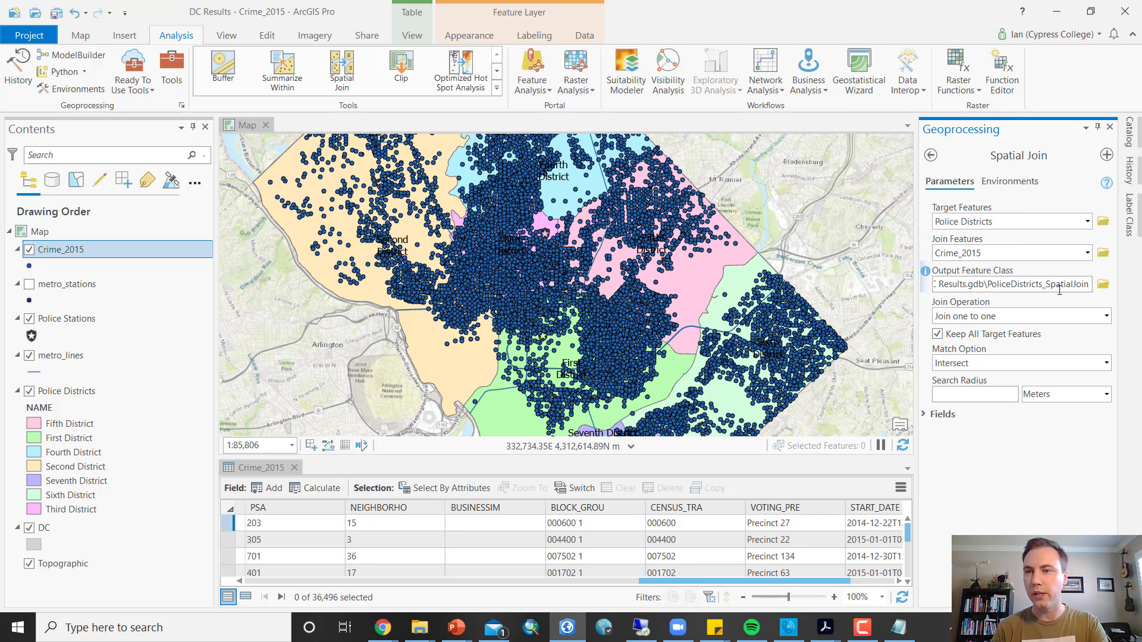
click(1088, 303)
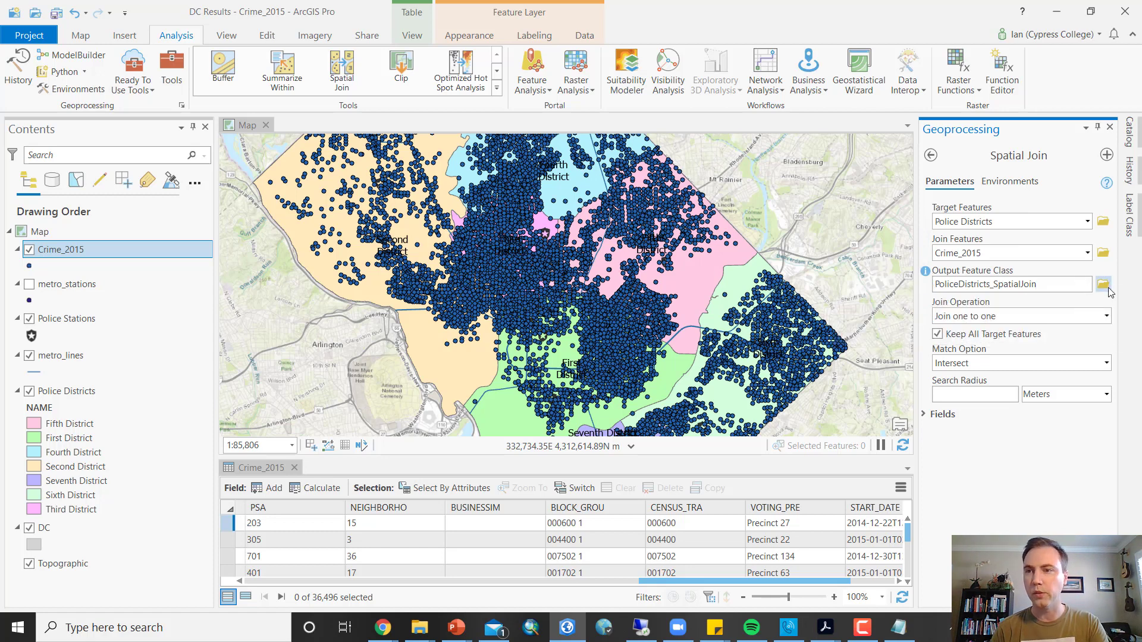
click(1105, 287)
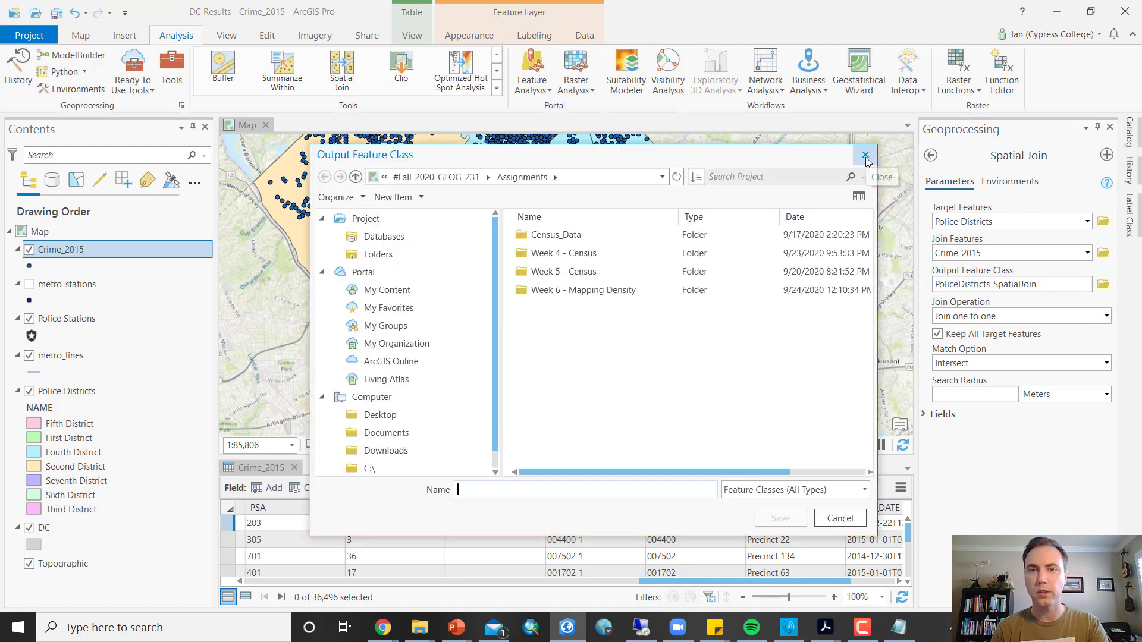
click(865, 156)
Name the Spatial Join output feature class pd_crime in the project geodatabase and run the tool
click(1069, 286)
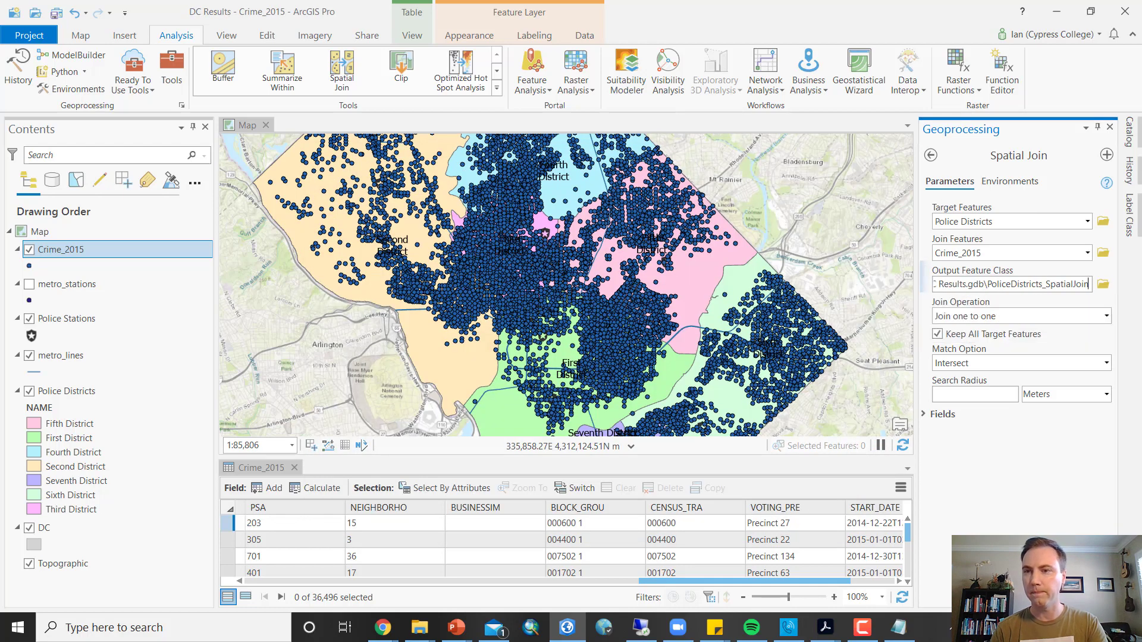
key(ctrl+shift+Left)
key(ctrl+shift+Left)
key(ctrl+shift+Left)
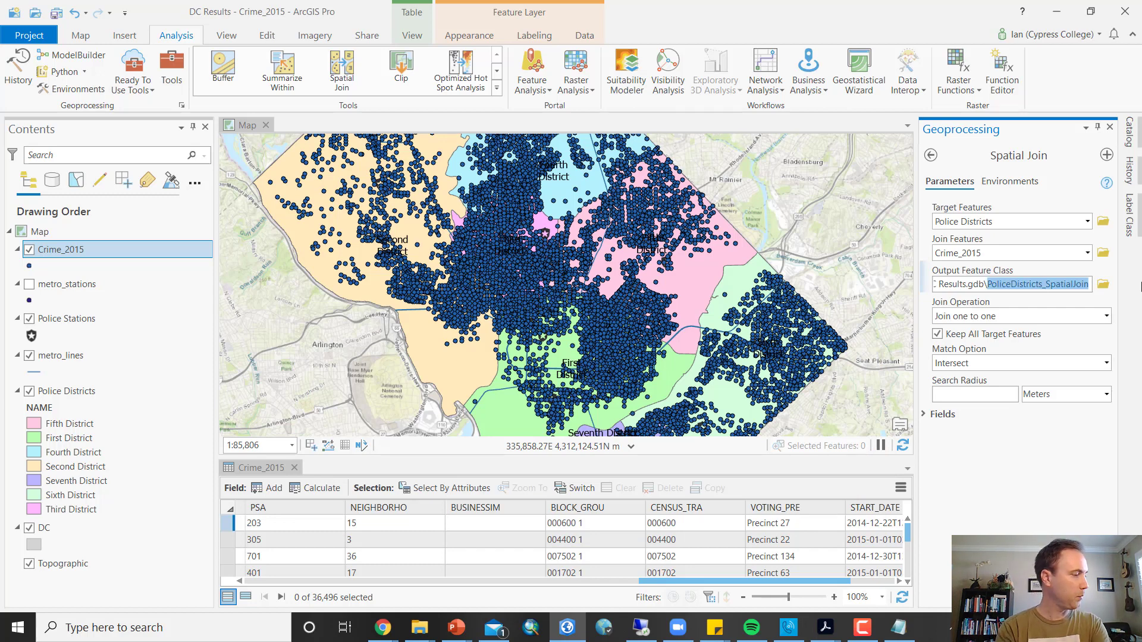
text(pd_)
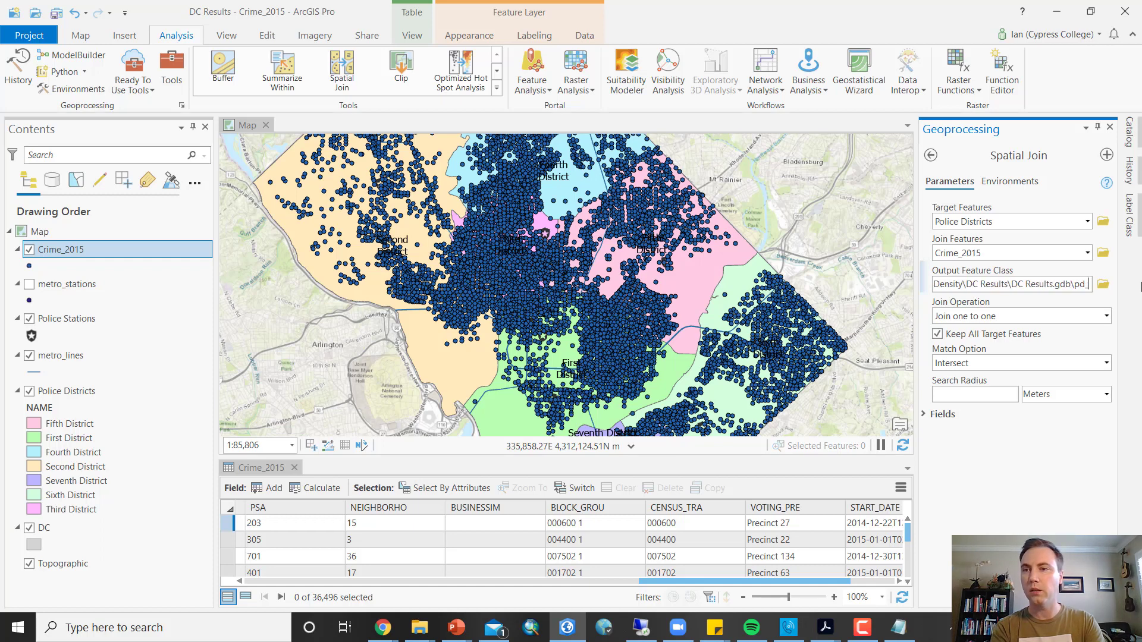
text(crime)
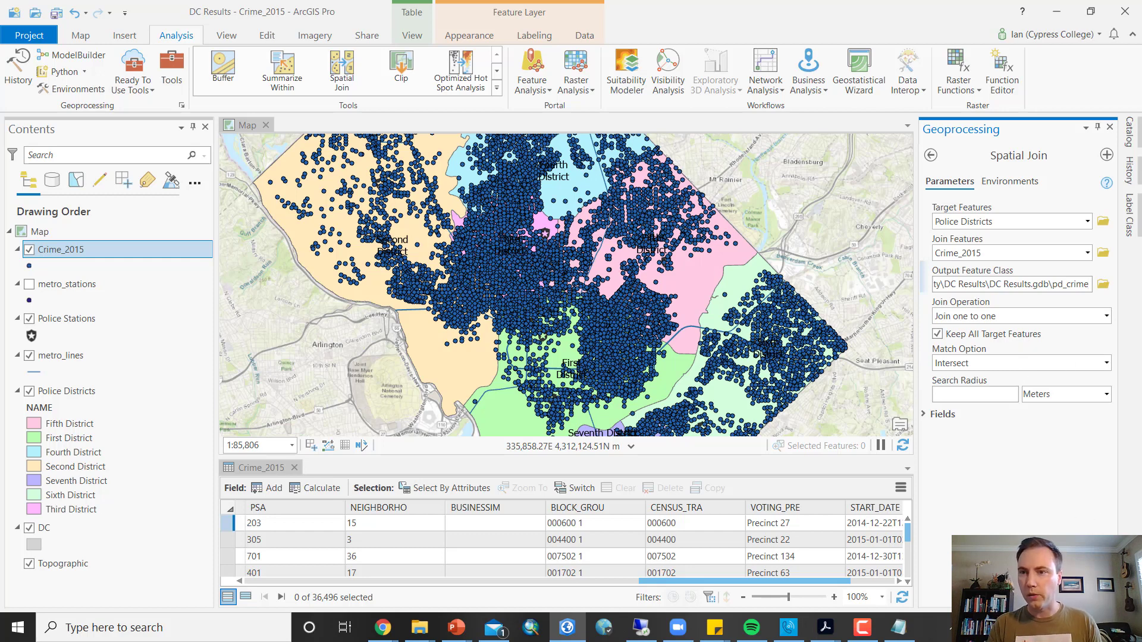
click(1083, 596)
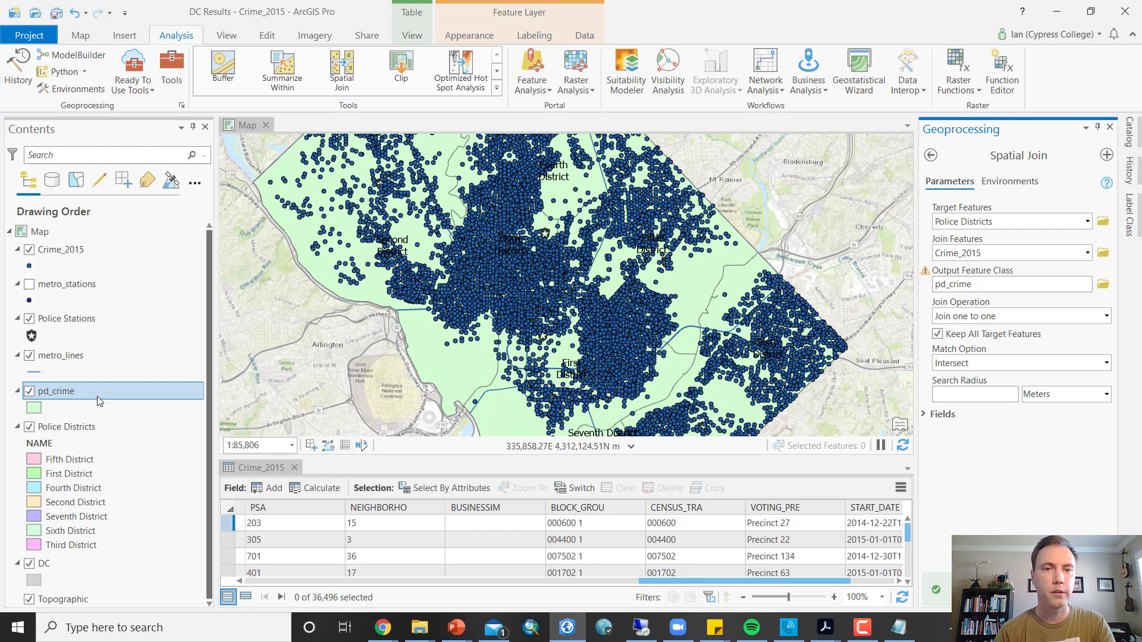
Rename the pd_crime layer as "Crimes per Police District"
click(59, 391)
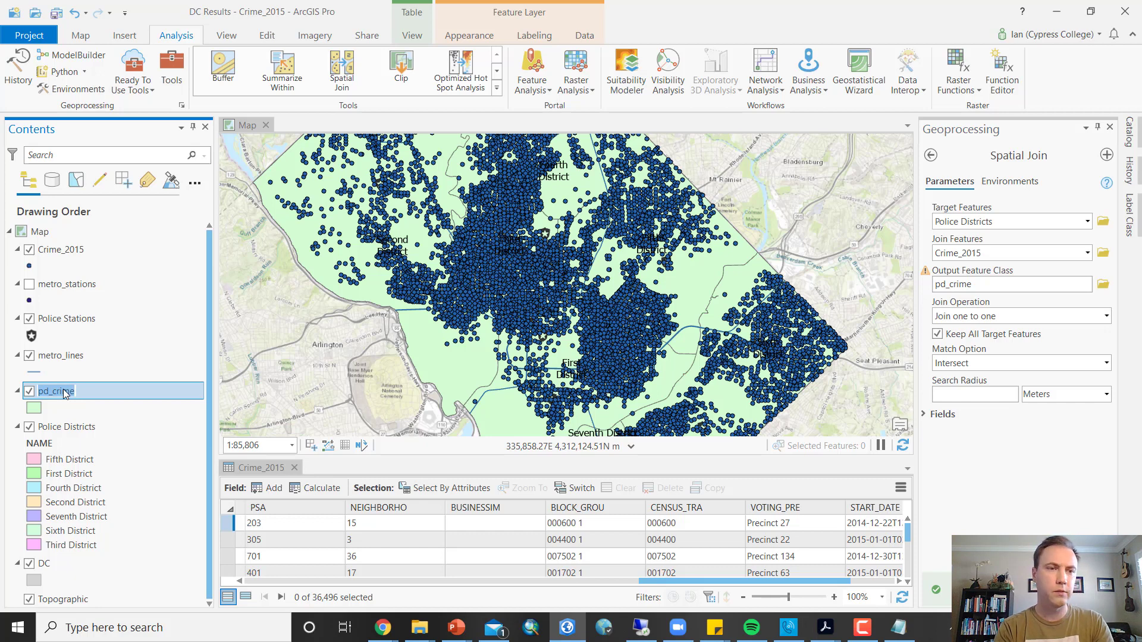
text(Crime per)
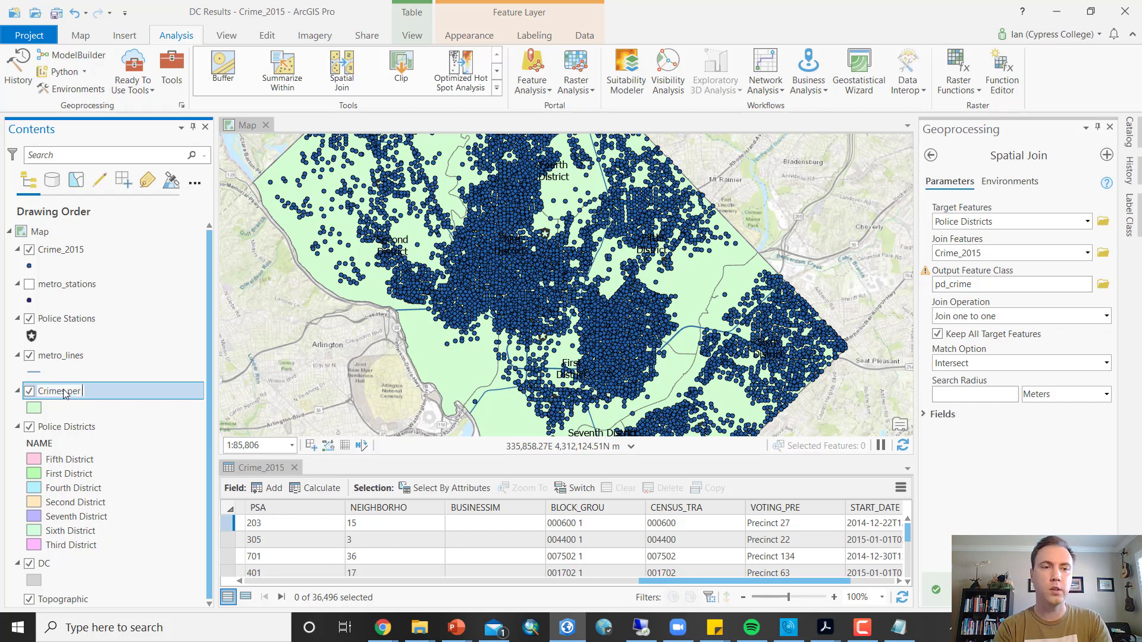
text( Polic D)
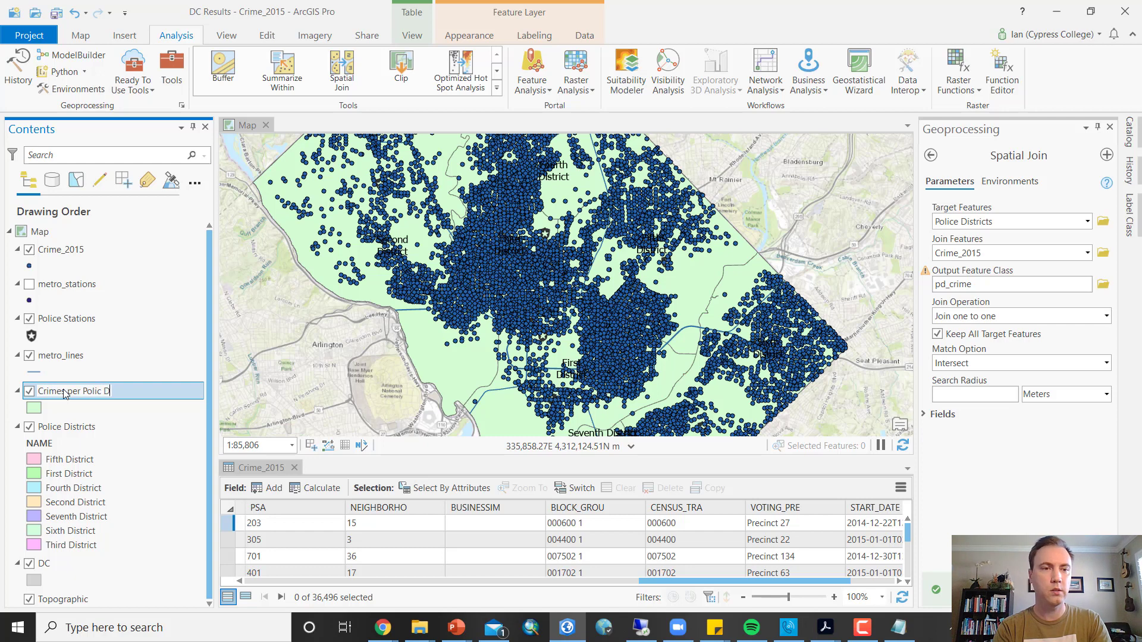
key(BackSpace)
key(BackSpace)
text(e District)
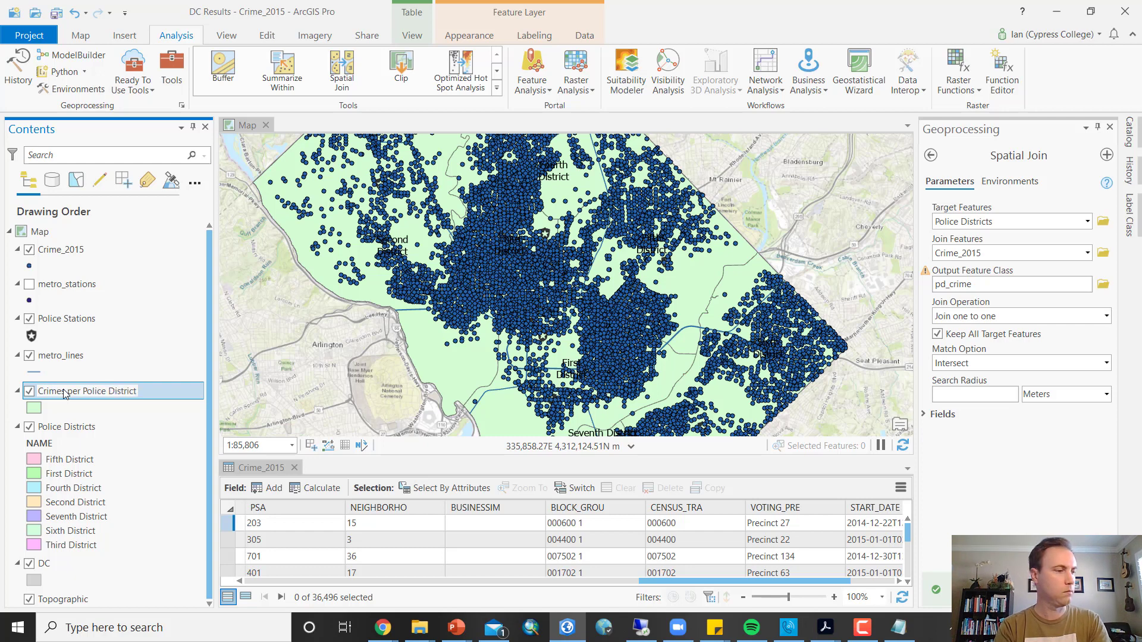
click(66, 393)
text(s)
key(Return)
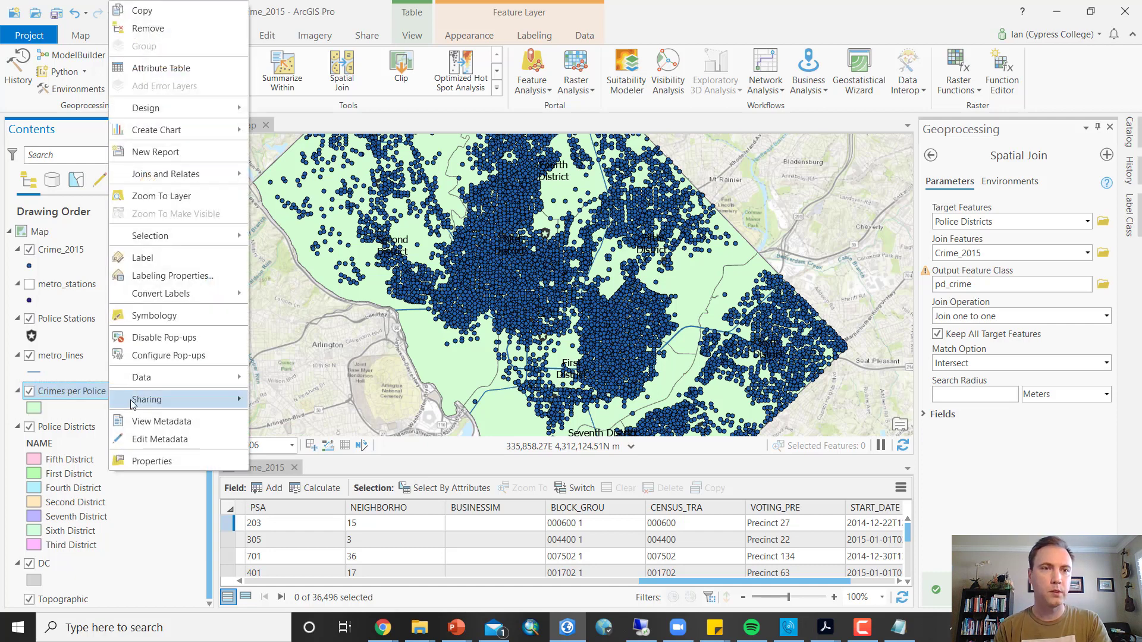
Add a field named Percent with data type Float to the Crimes per Police District attribute table
click(183, 68)
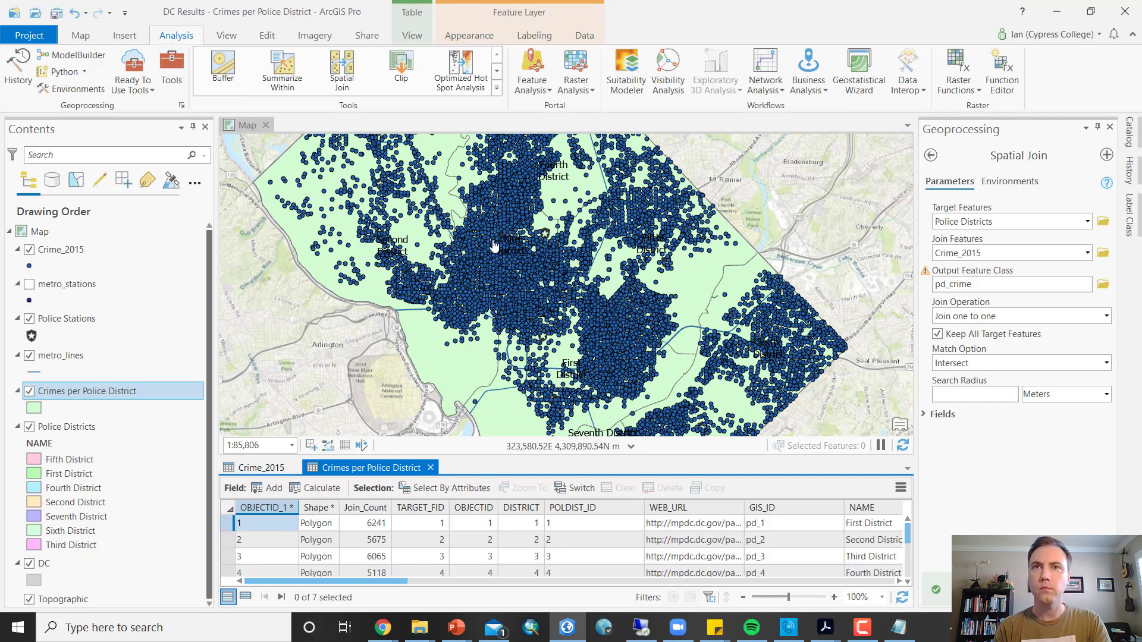
click(272, 489)
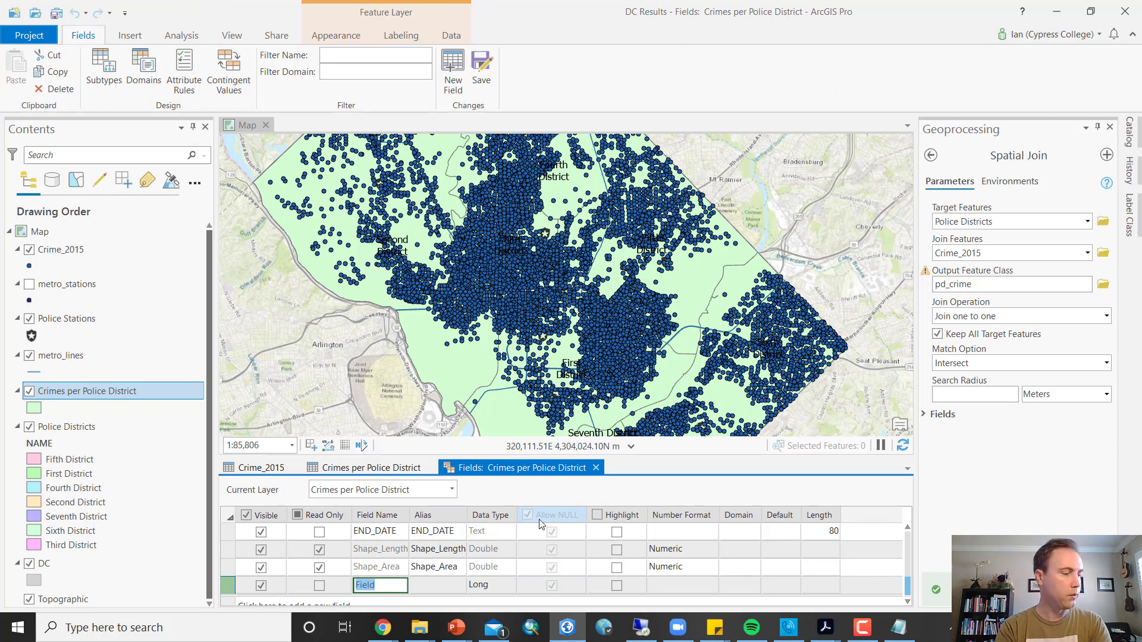
text(Percent)
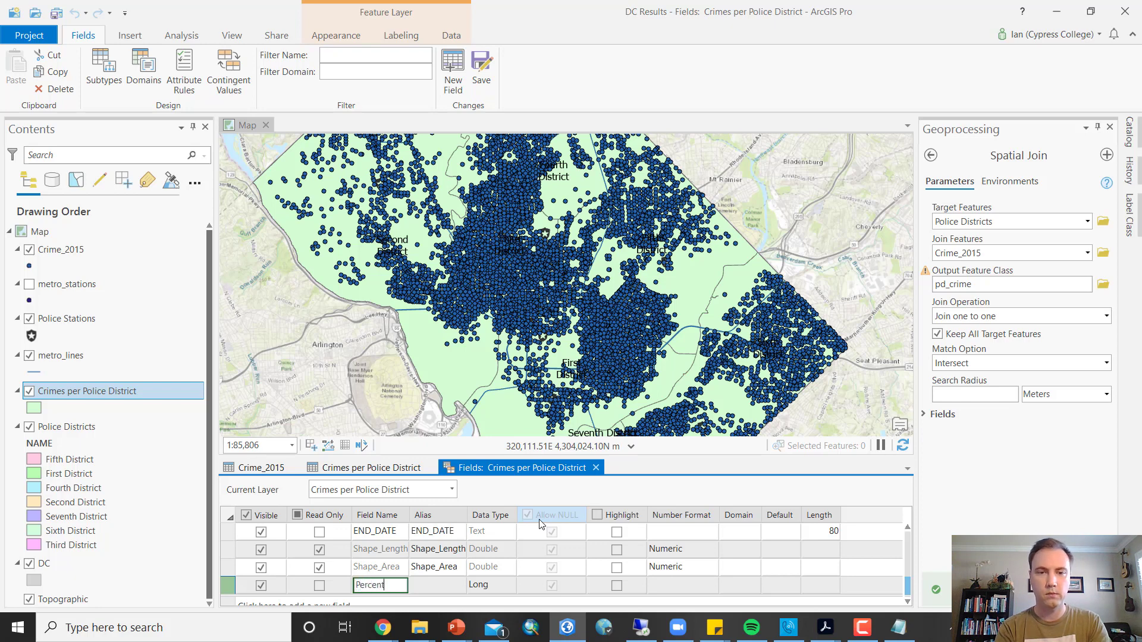
key(Return)
click(502, 568)
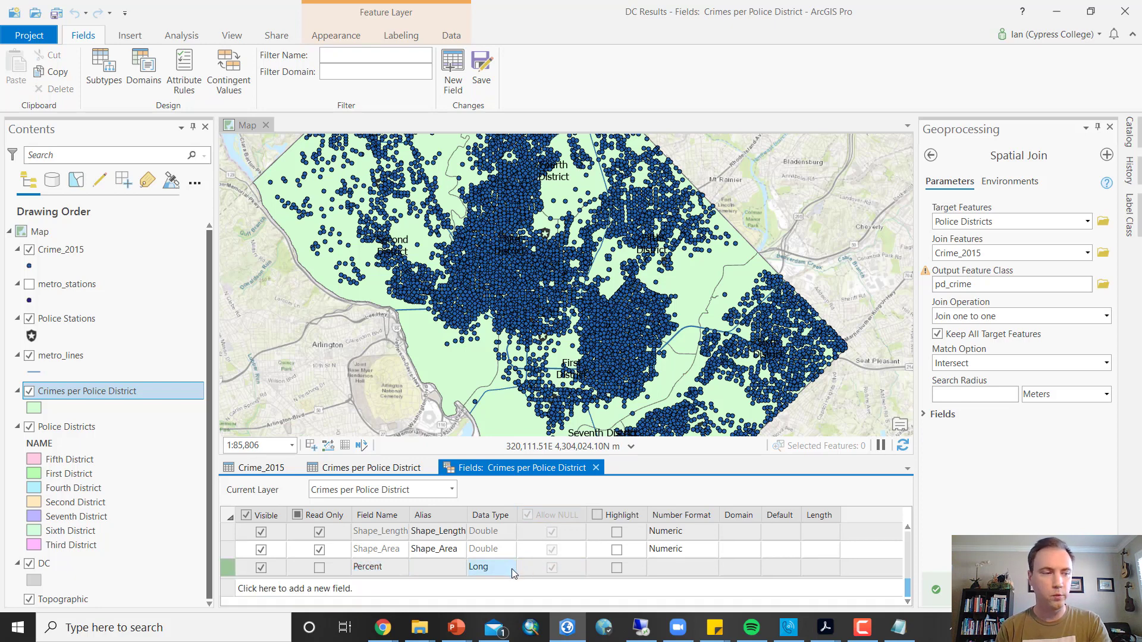
click(510, 568)
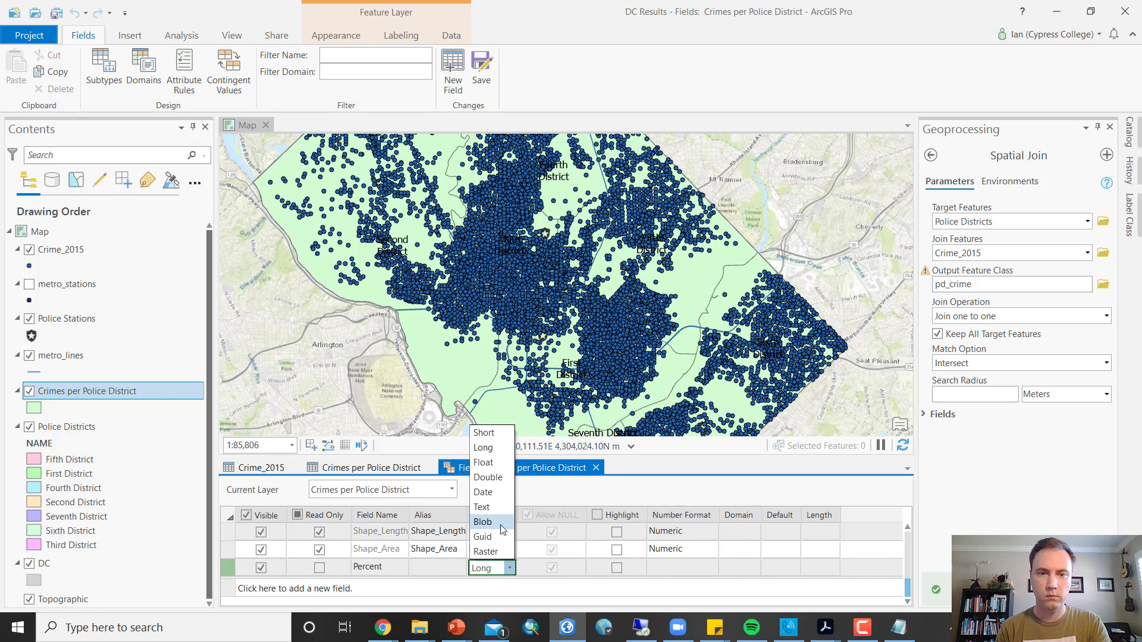
click(483, 463)
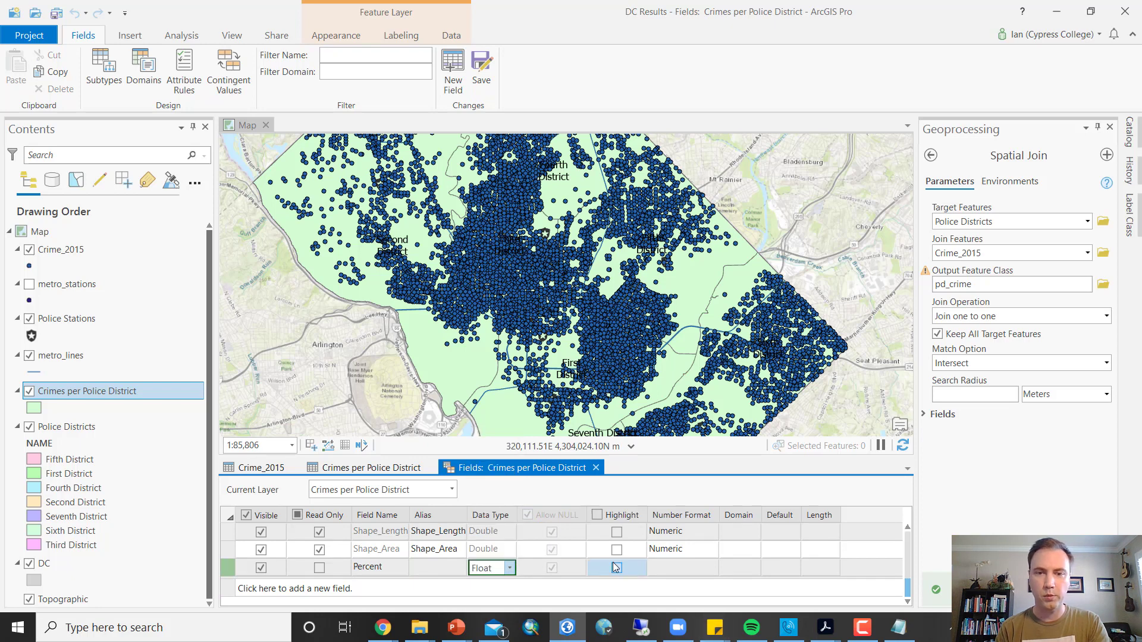
Set the Percent field's number format to Percentage with 2 decimal places and save the field changes
click(677, 569)
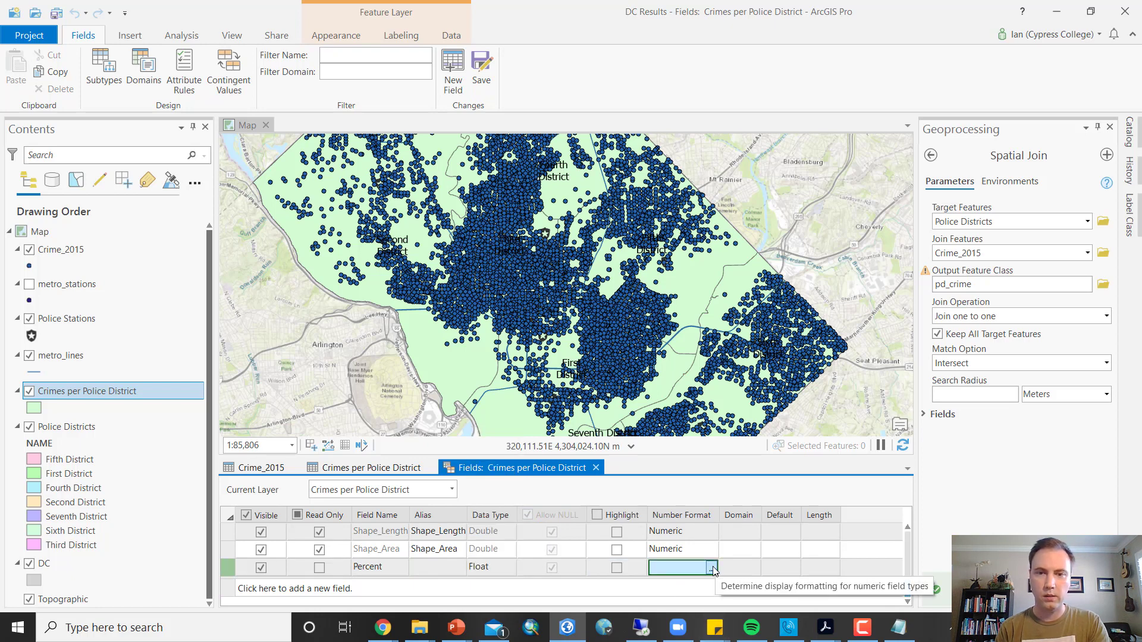
click(712, 568)
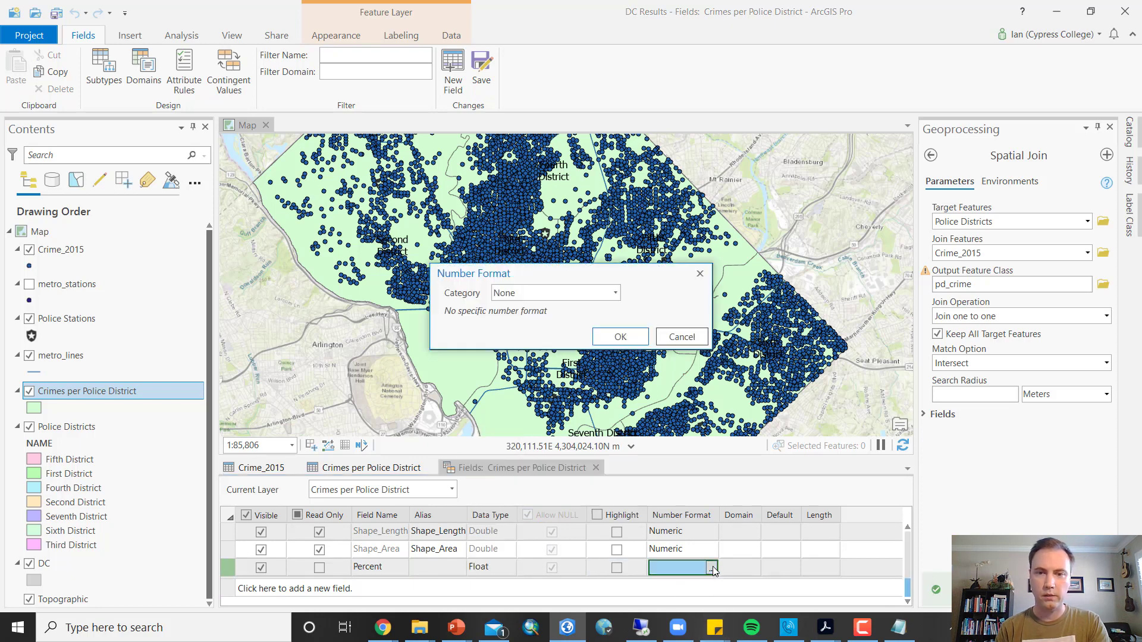
click(611, 297)
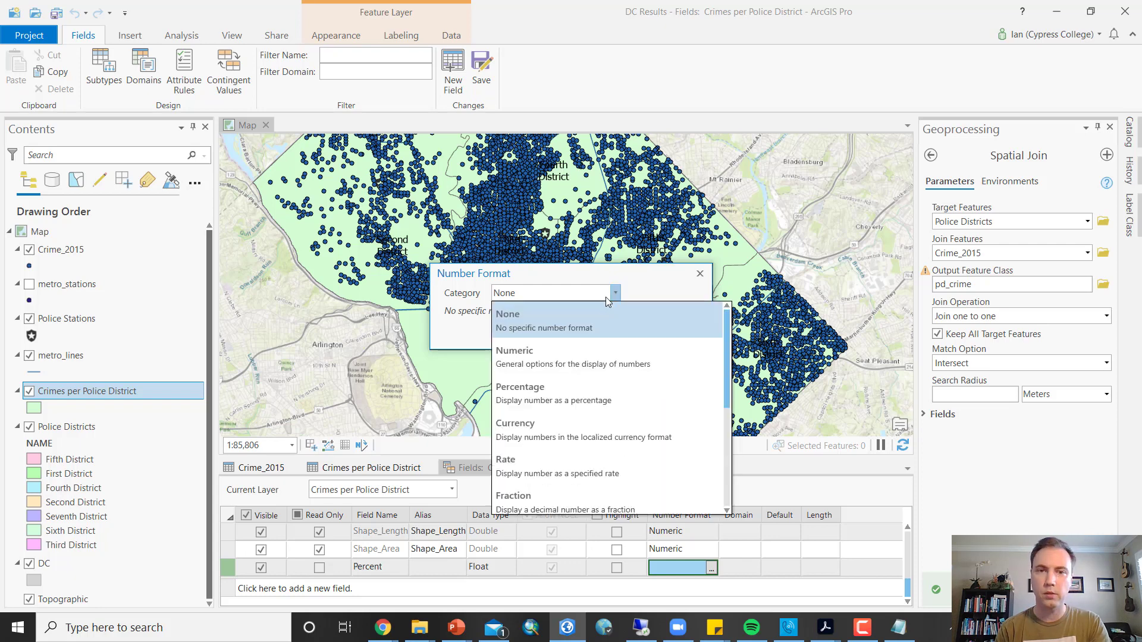
click(564, 394)
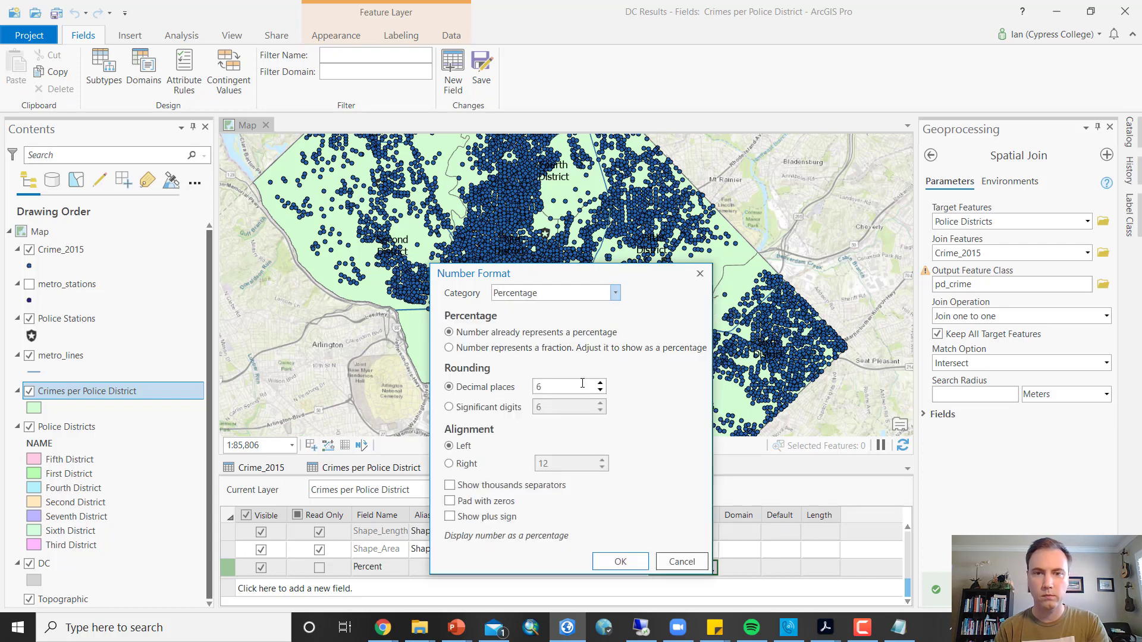
double_click(581, 382)
text(2)
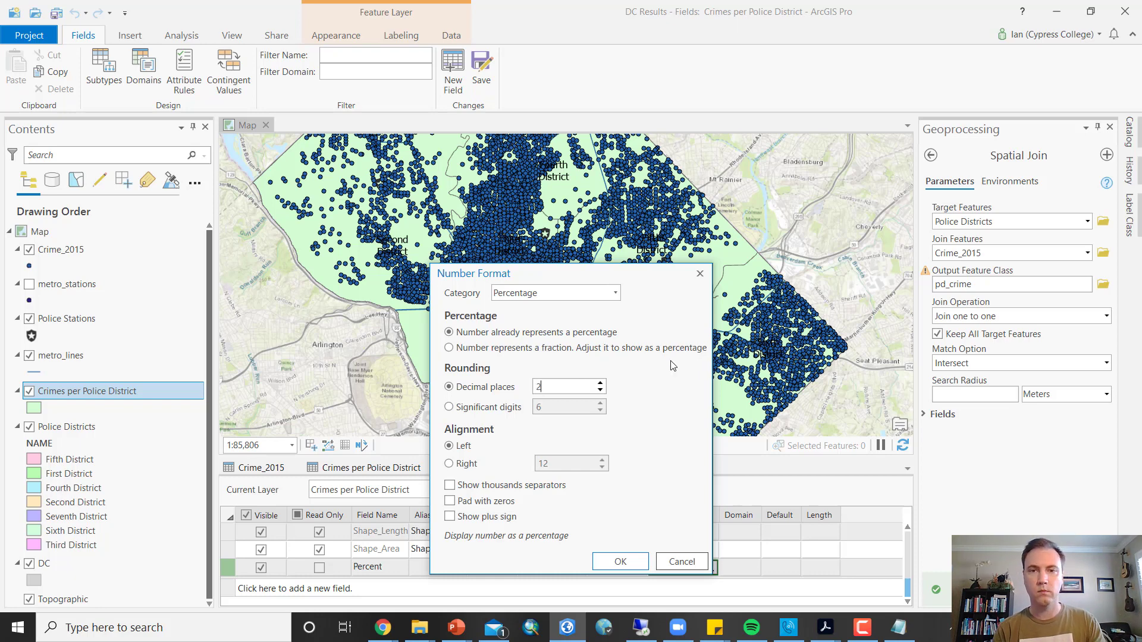
click(630, 562)
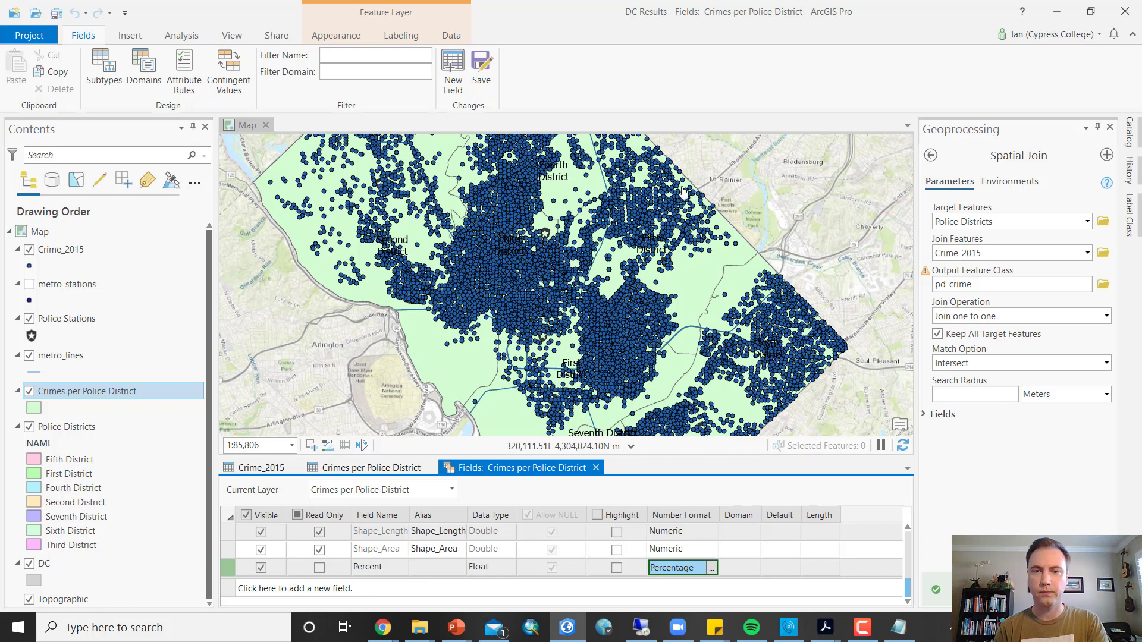
key(F9)
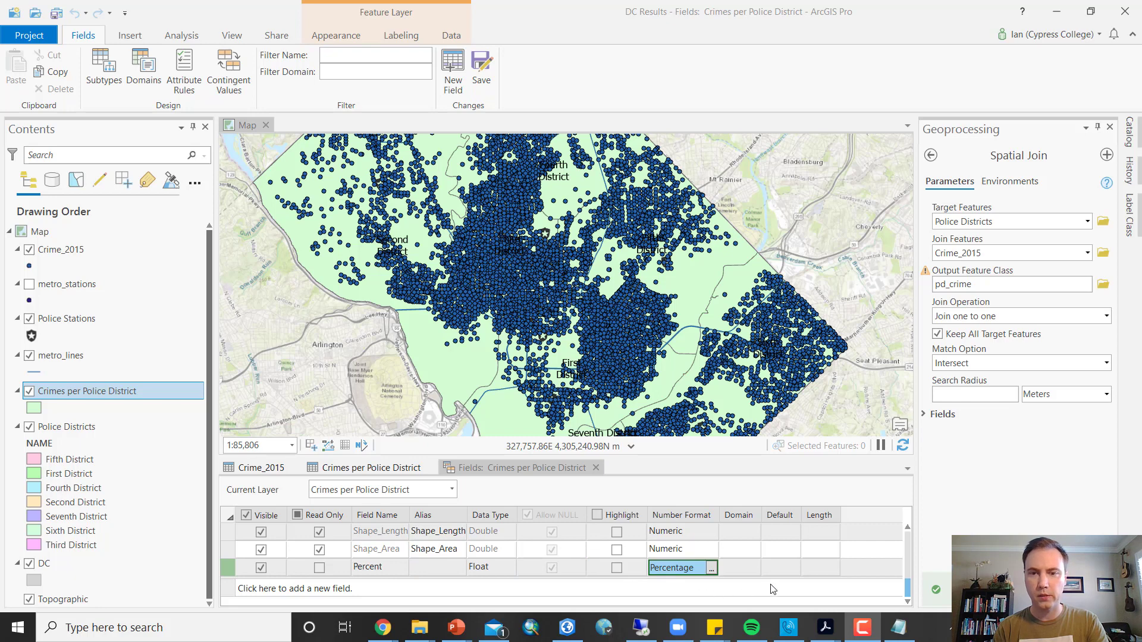
click(483, 74)
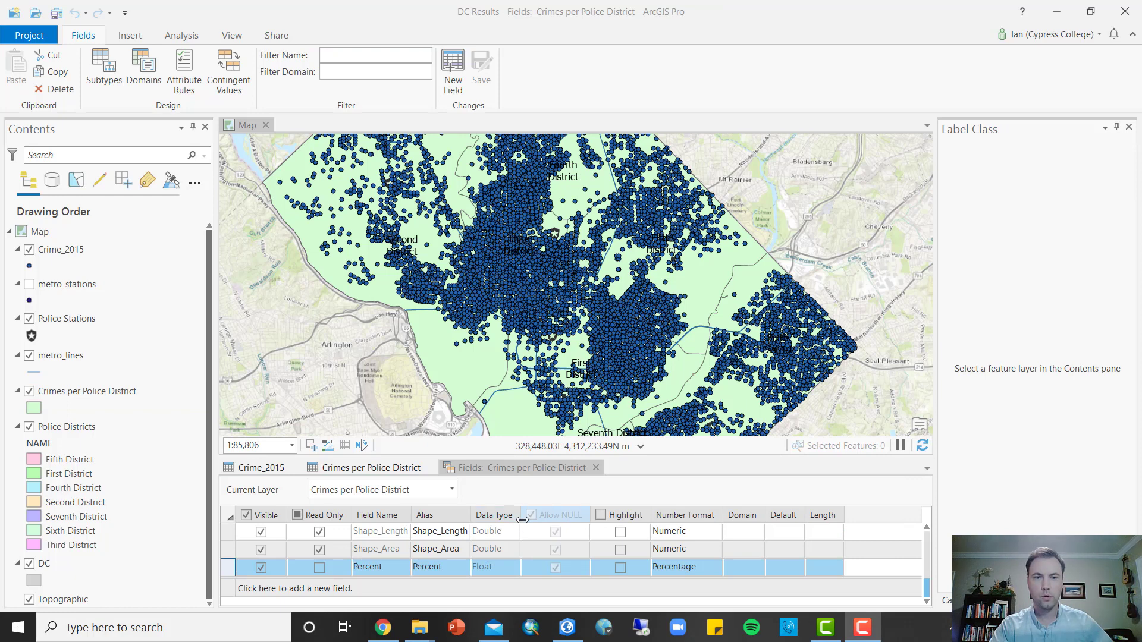
Move the Percent field directly after Join_Count in the field order, save the changes and close the fields view
click(519, 468)
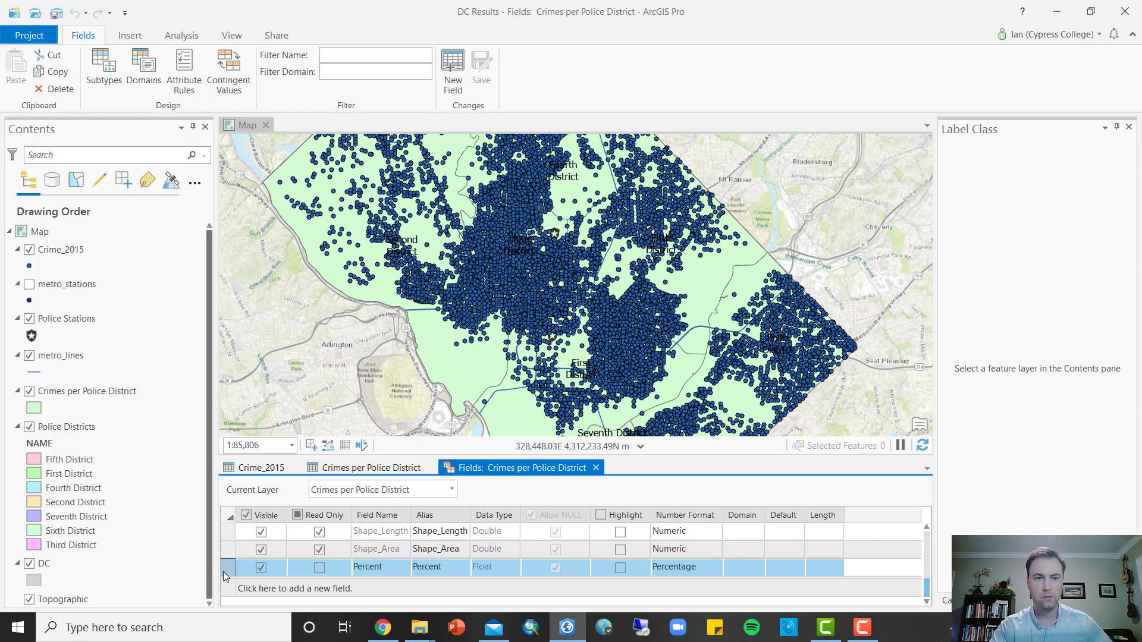
mouse_move(223, 570)
mouse_down()
mouse_move(232, 527)
mouse_move(229, 579)
mouse_up()
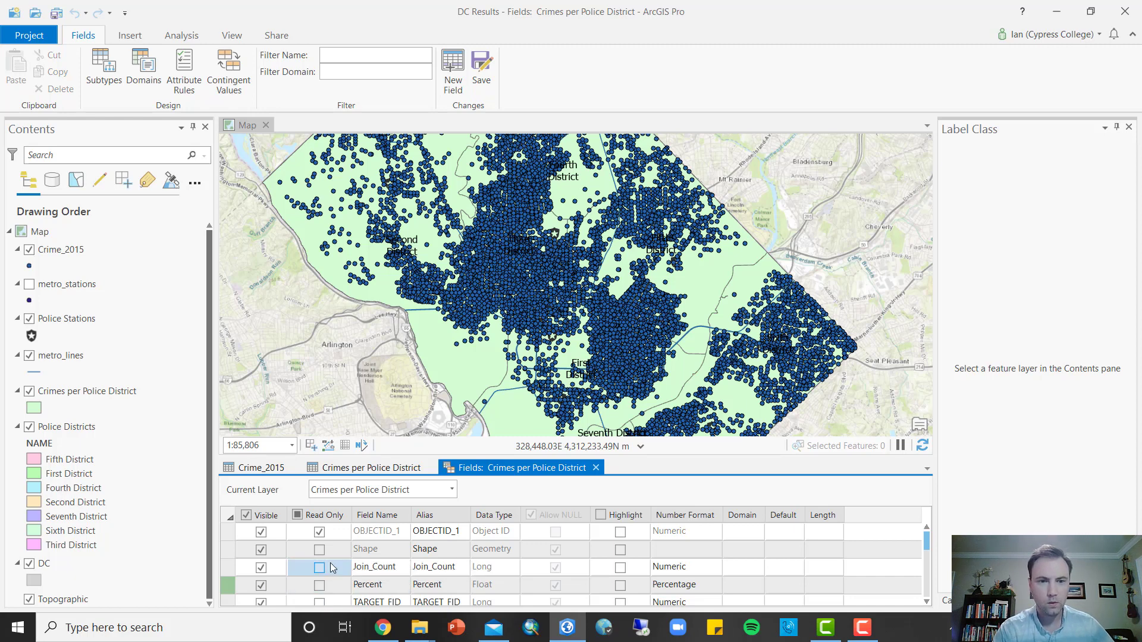
scroll(404, 552, down, 1)
scroll(415, 552, up, 1)
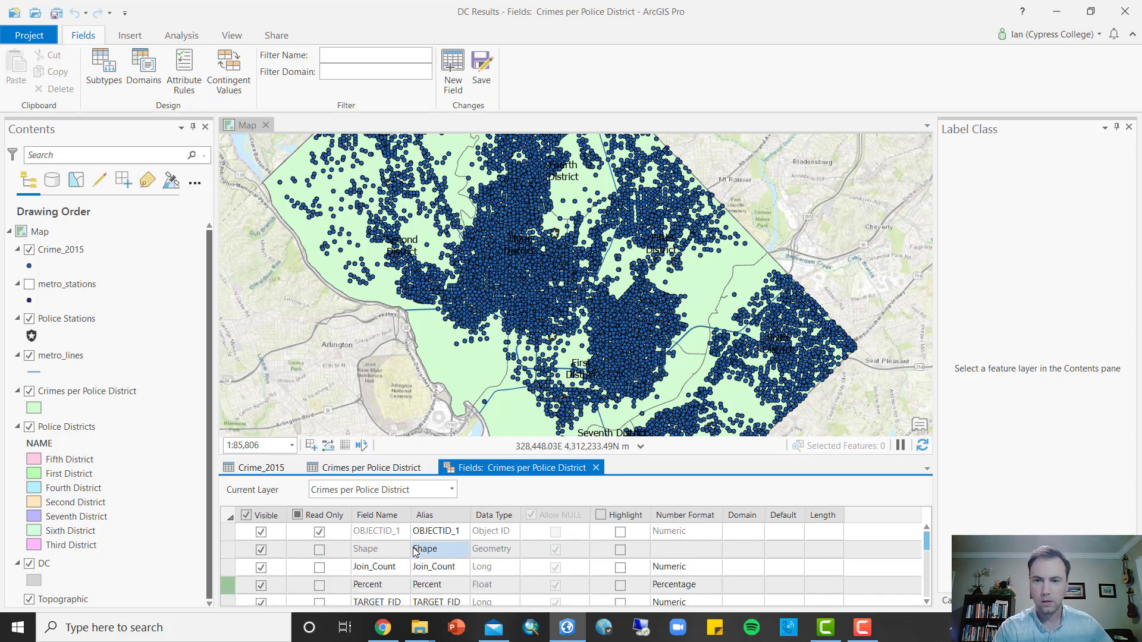
drag(388, 532, 397, 547)
click(361, 551)
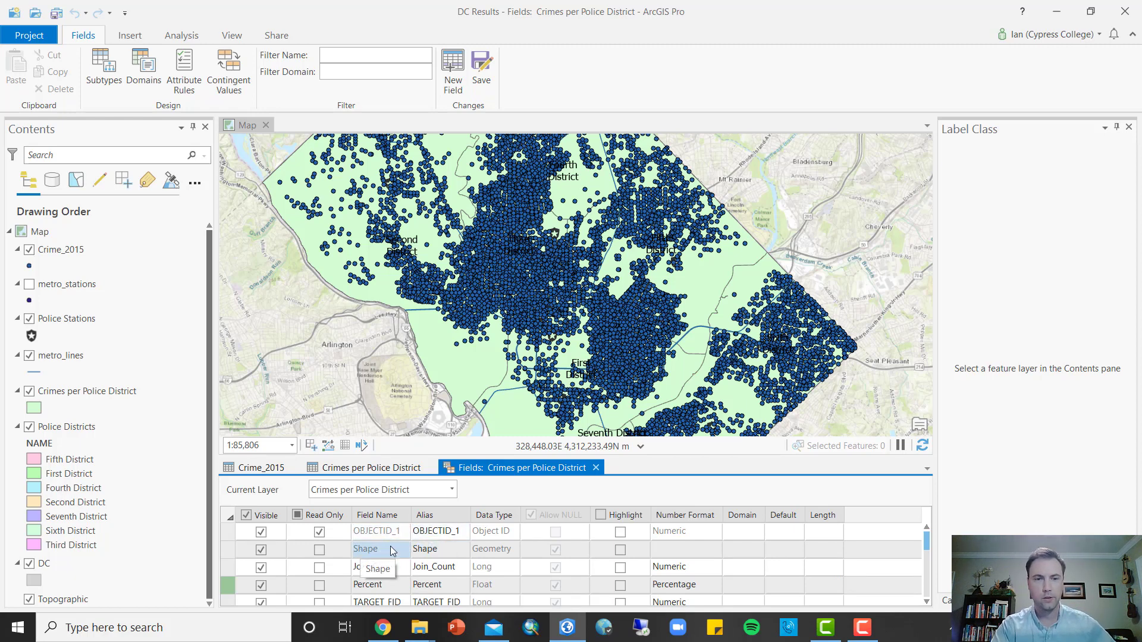
click(392, 568)
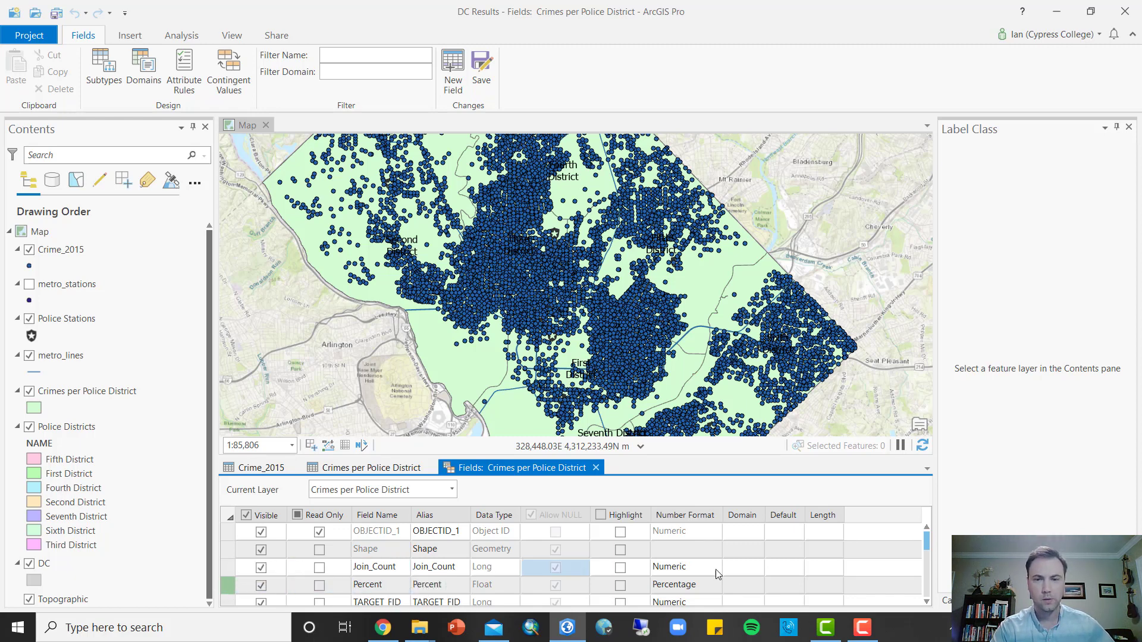
click(926, 602)
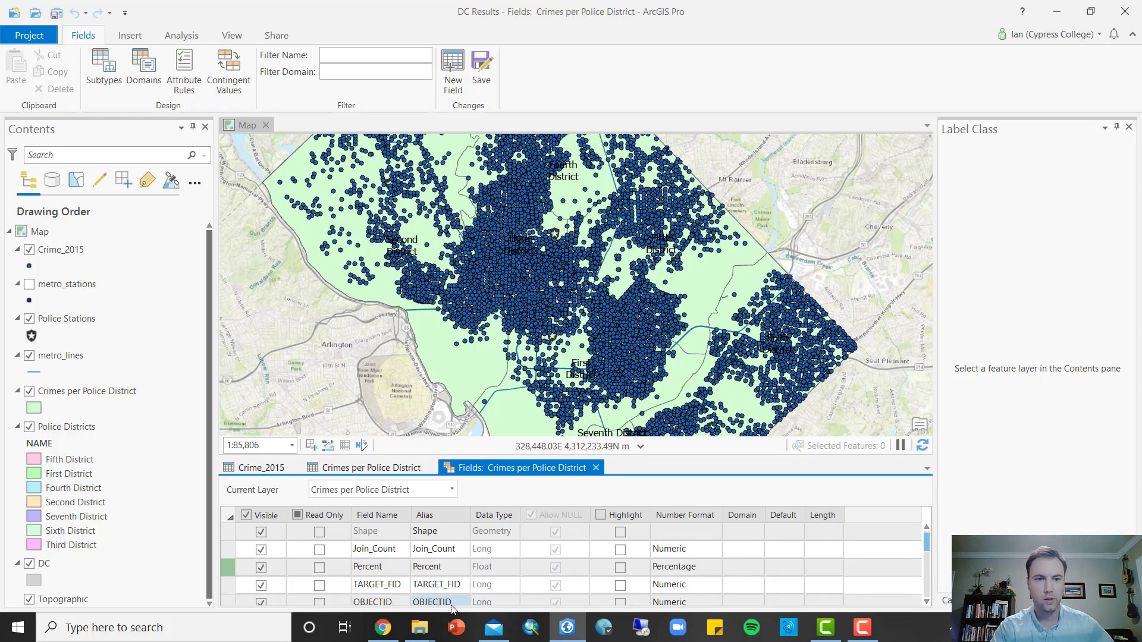
click(479, 67)
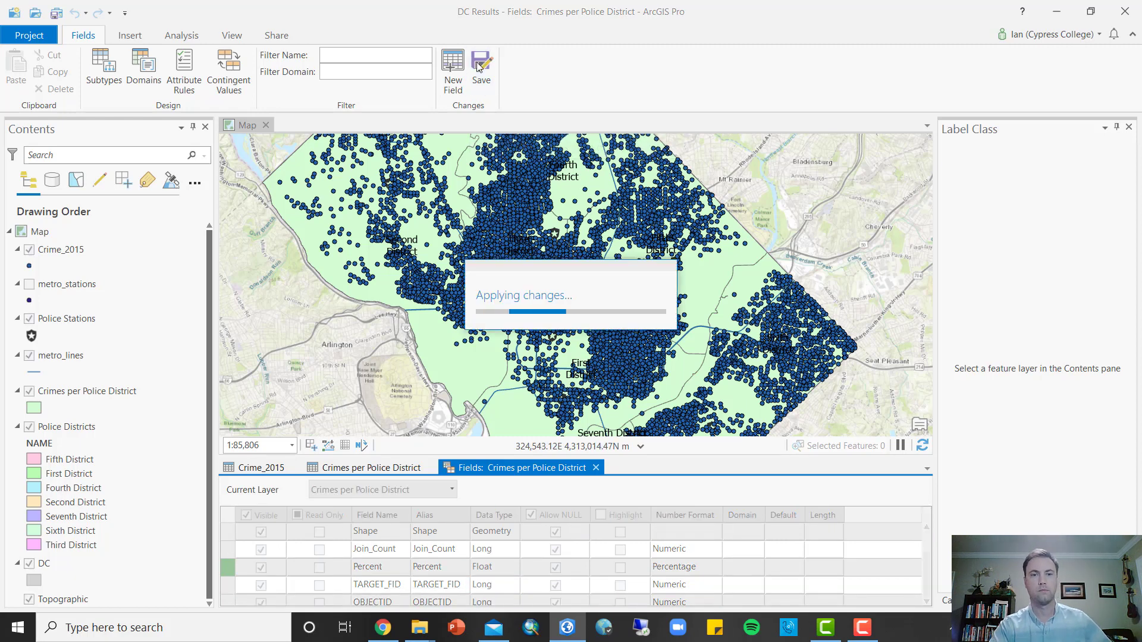
click(595, 468)
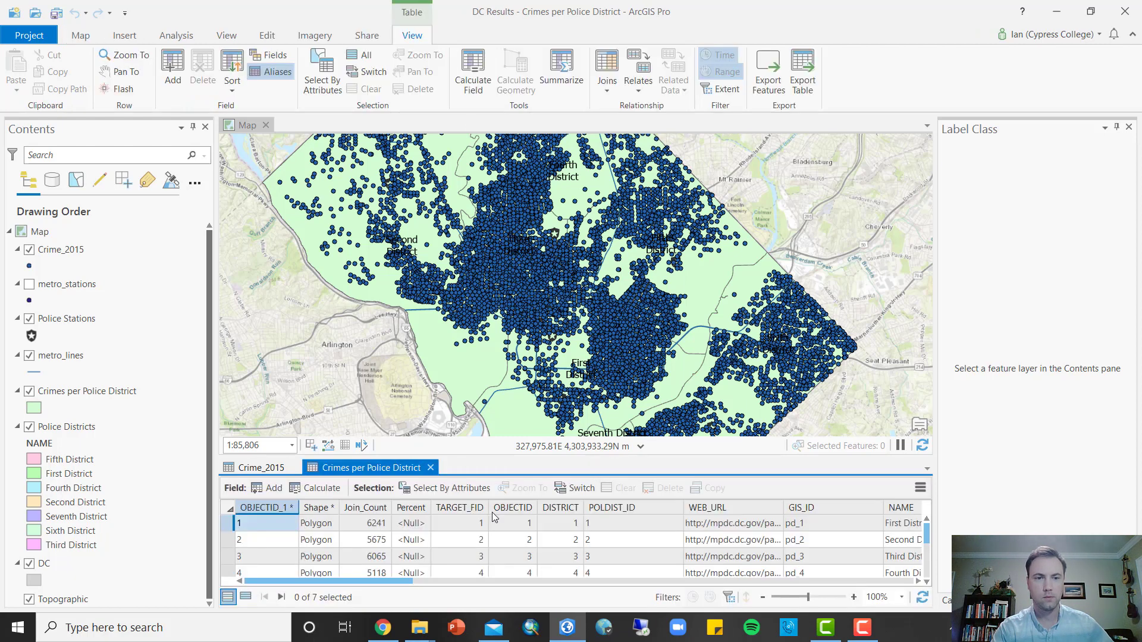
Calculate the Percent field with the Python 3 expression !Join_Count! / 36496 * 100
click(412, 510)
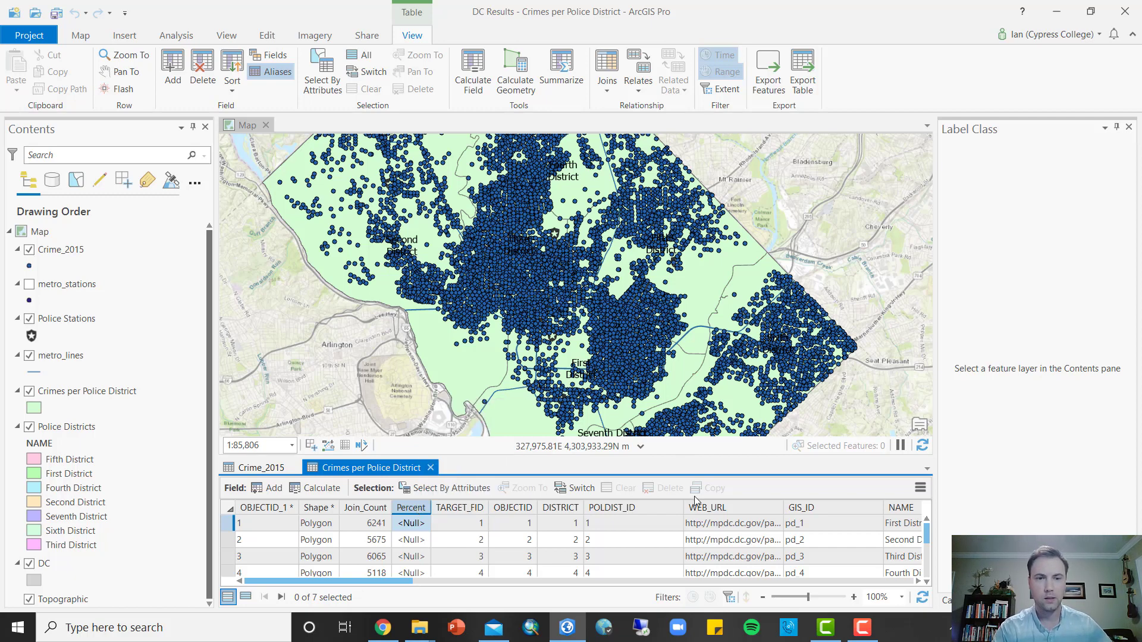
right_click(412, 510)
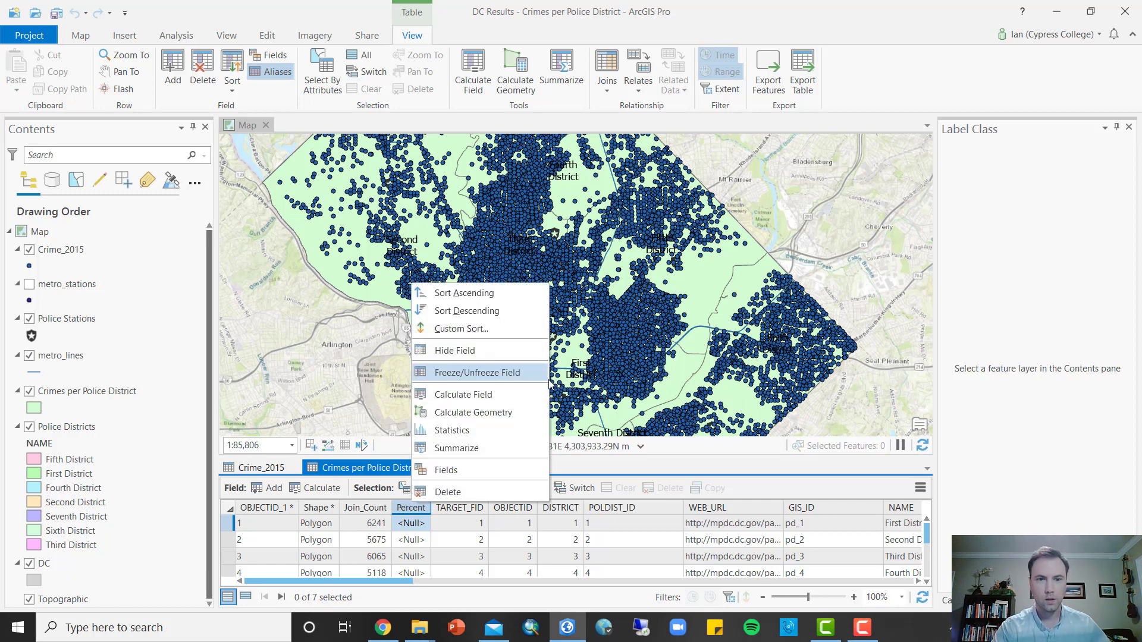
click(463, 395)
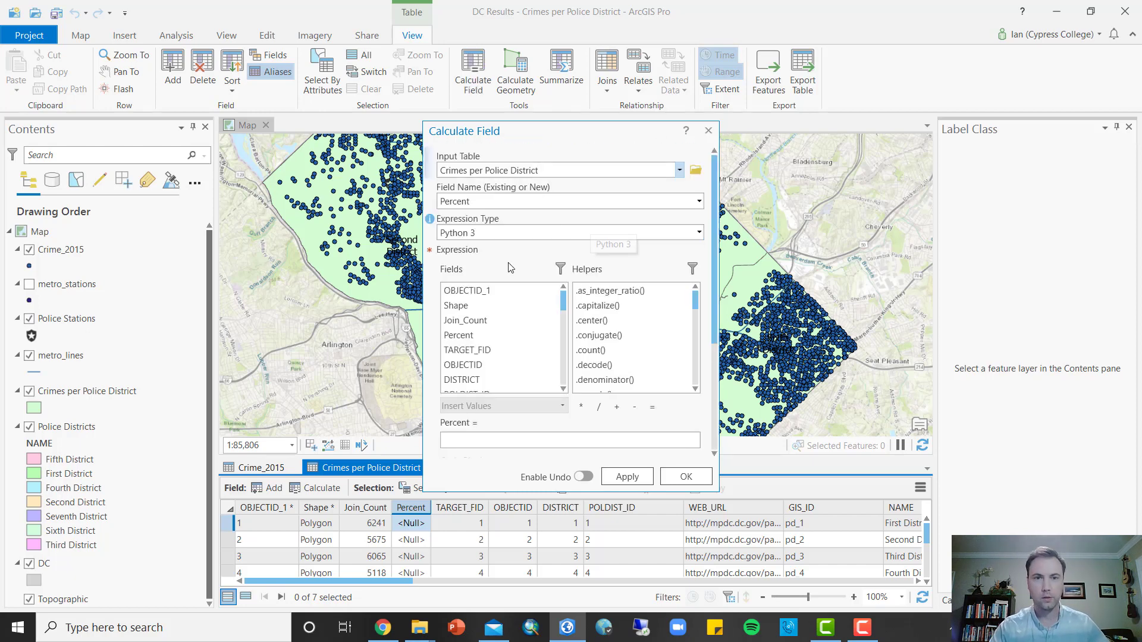
double_click(529, 319)
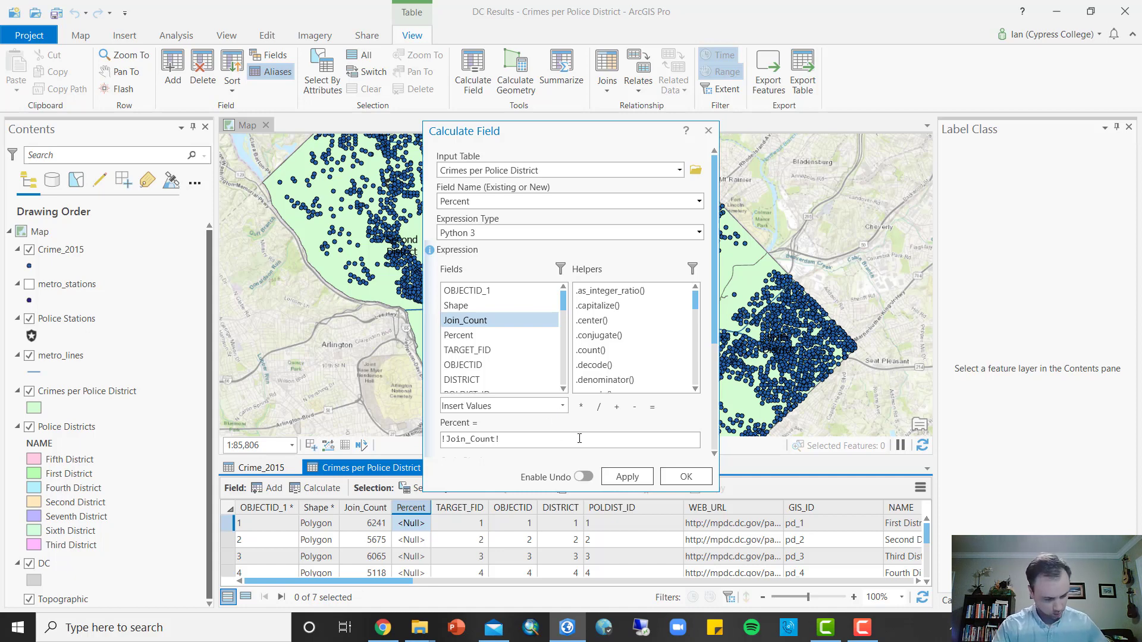
click(599, 408)
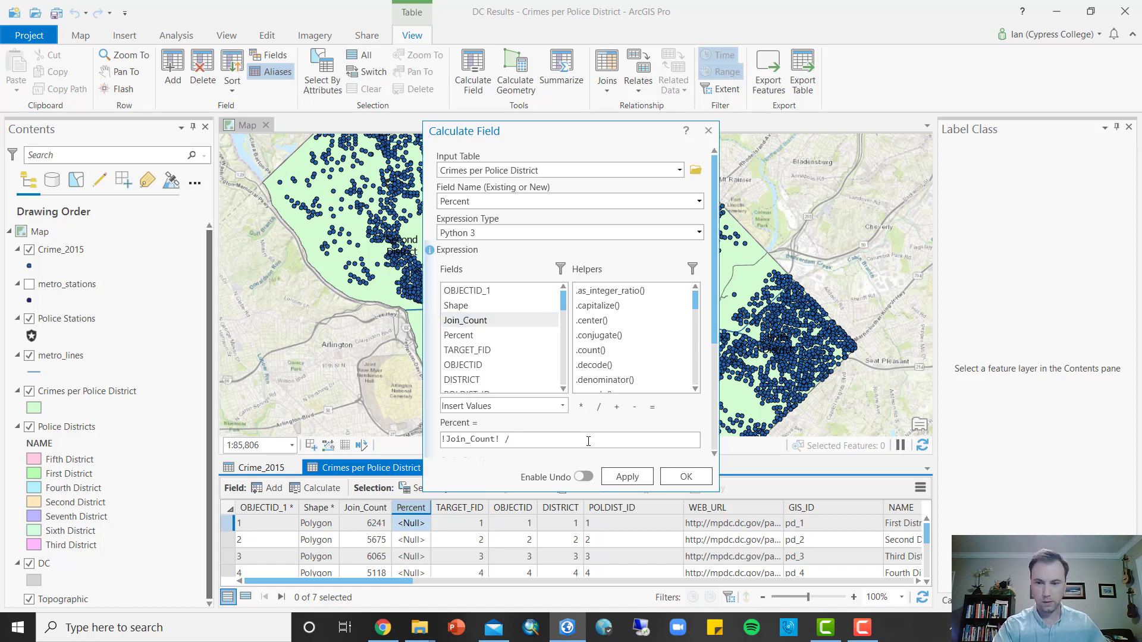
text(36496 *)
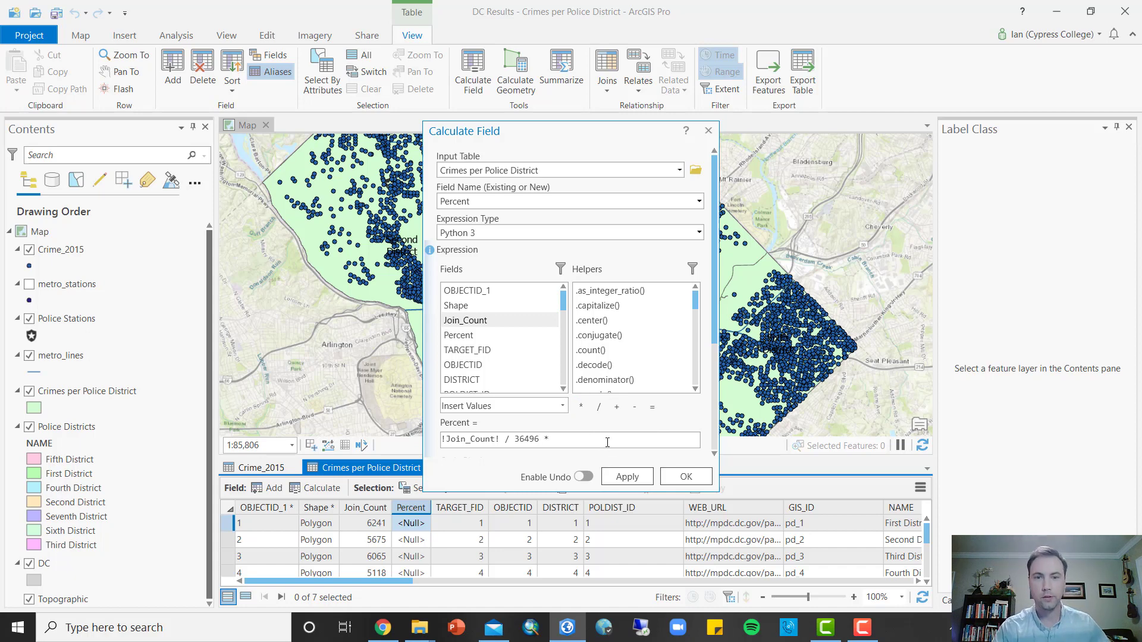
text(100)
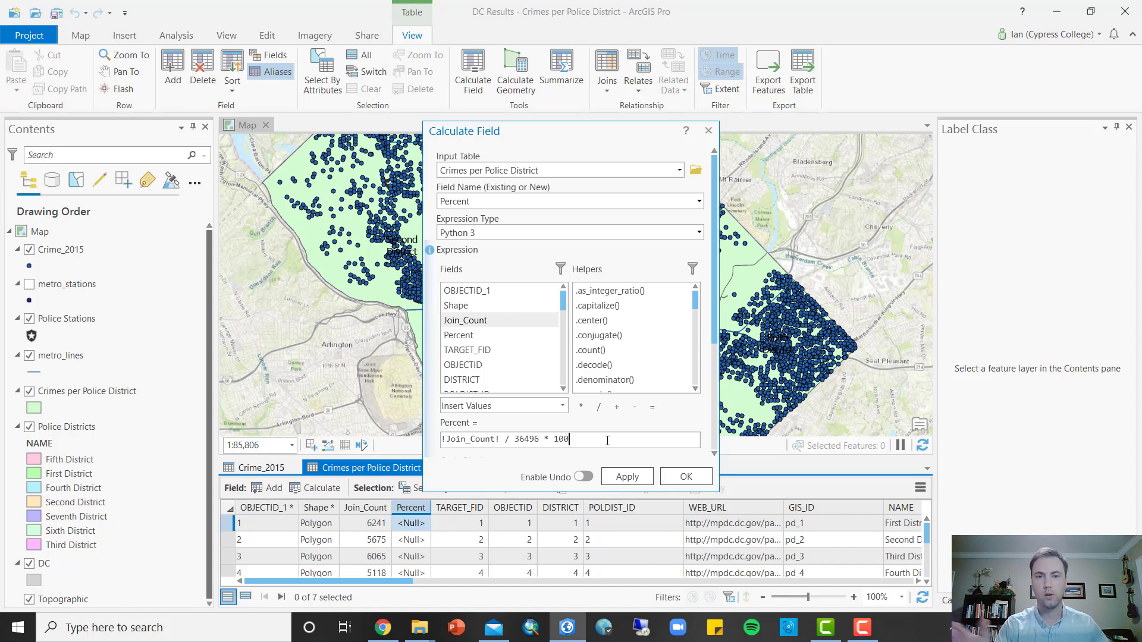
click(686, 477)
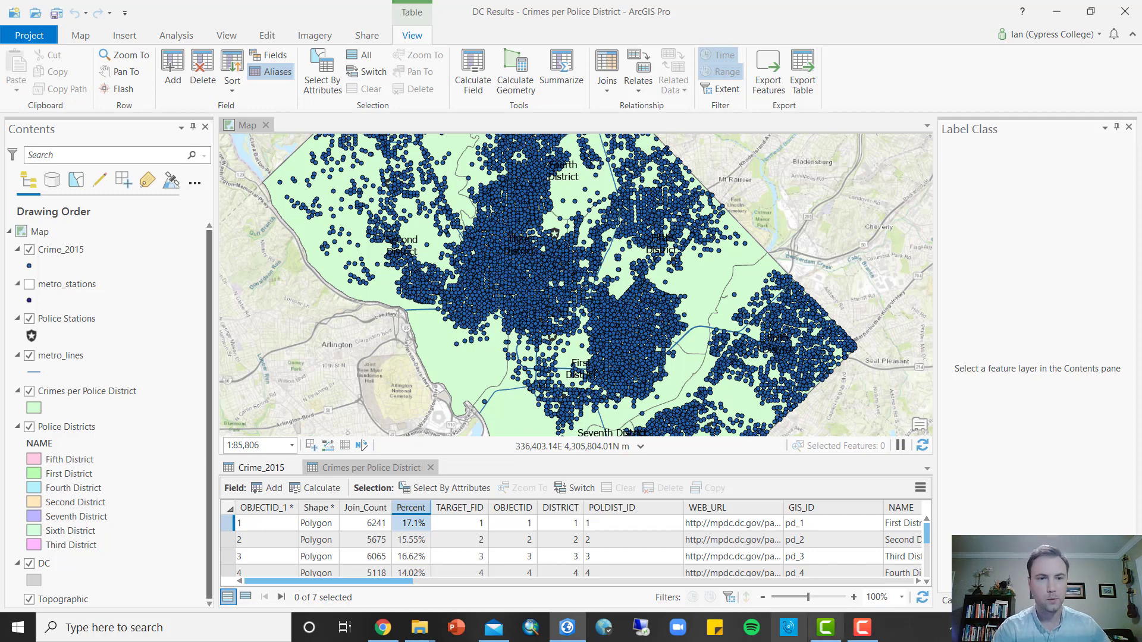
Close both attribute tables and open the symbology settings of the Crimes per Police District layer
click(430, 467)
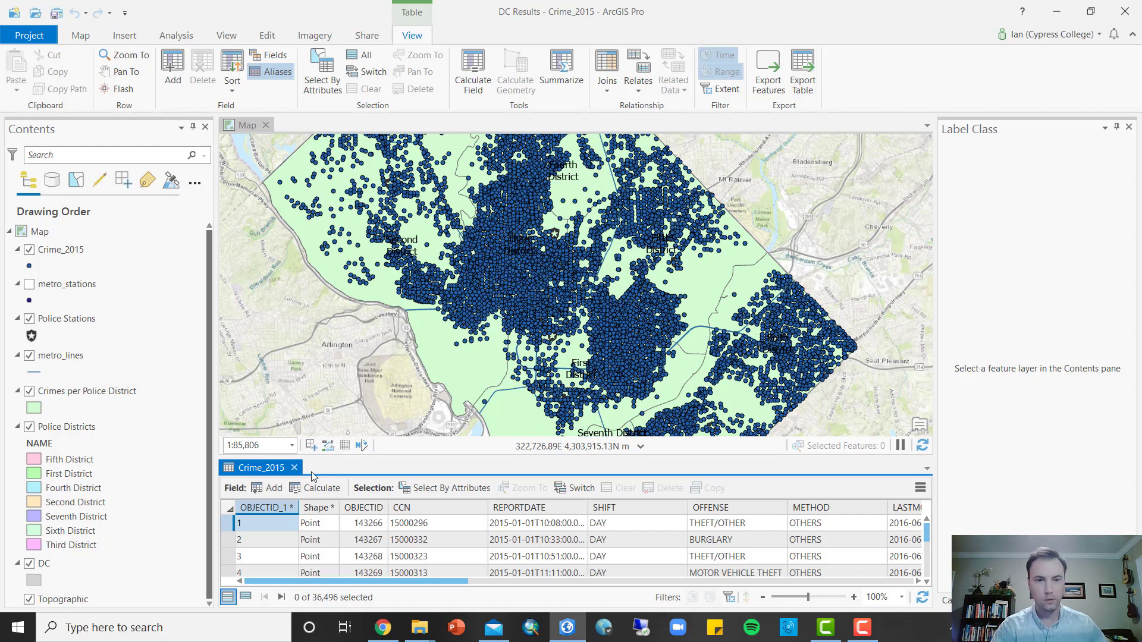
click(294, 468)
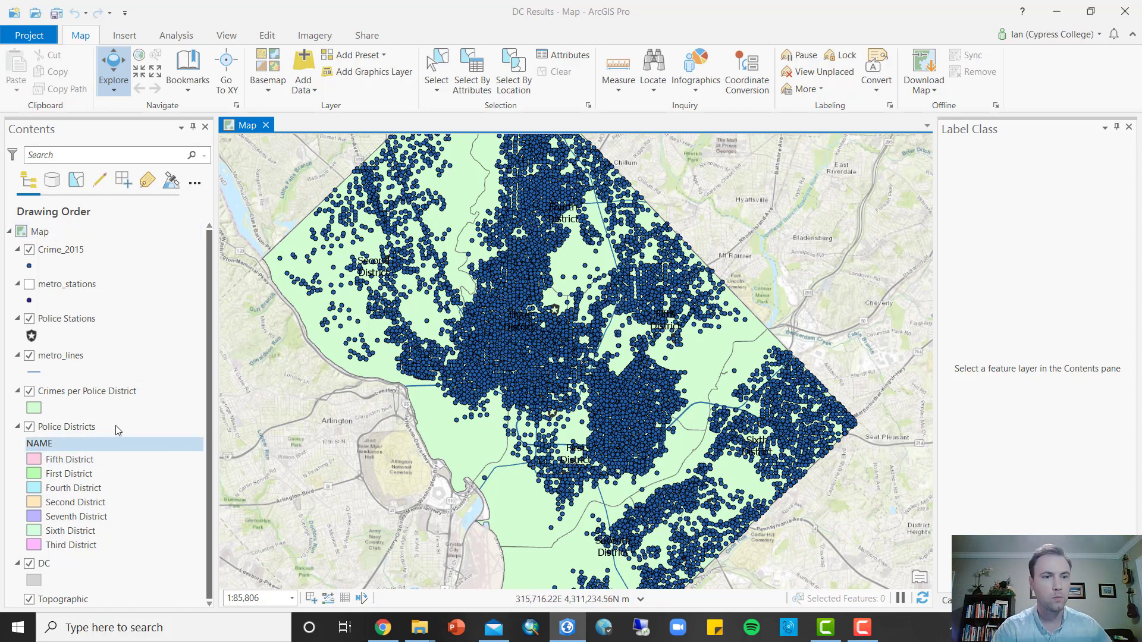
click(129, 391)
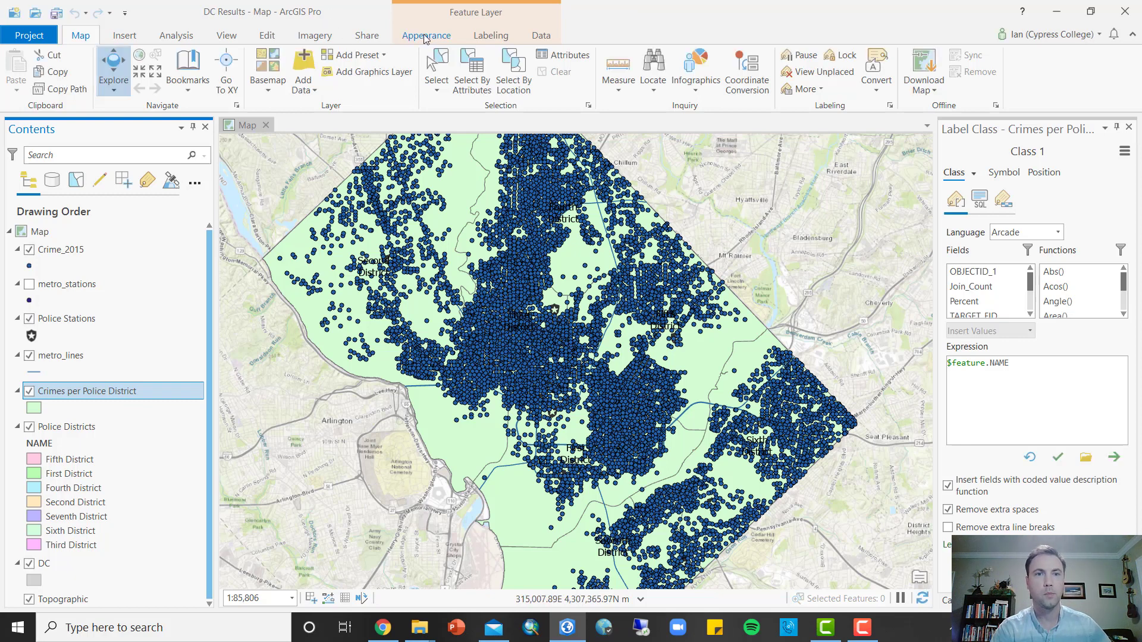
click(426, 36)
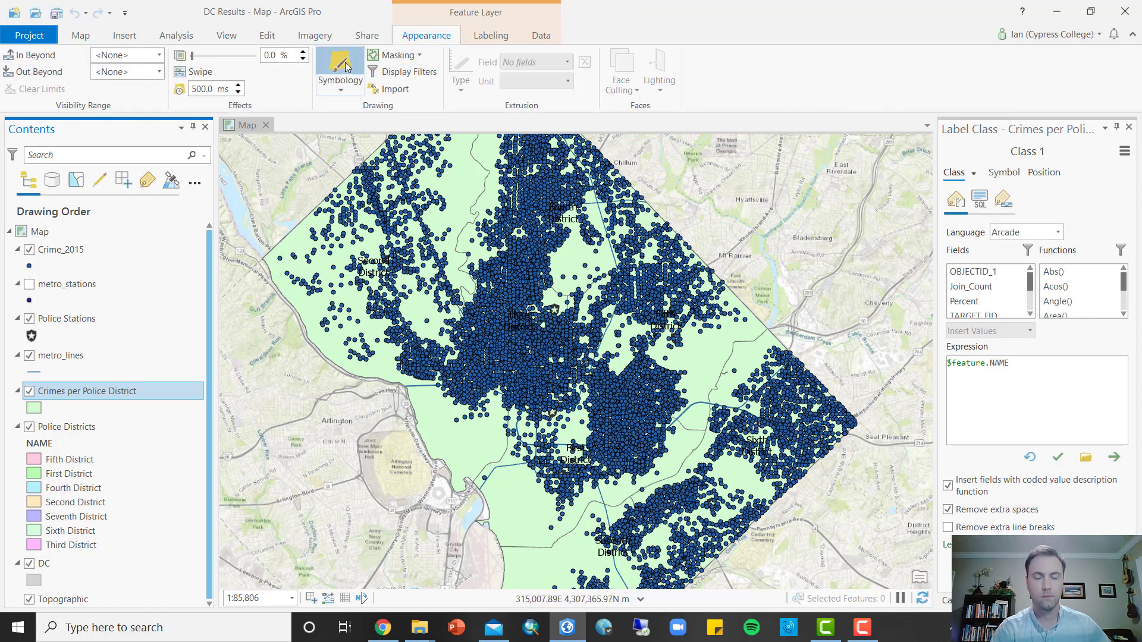
click(344, 67)
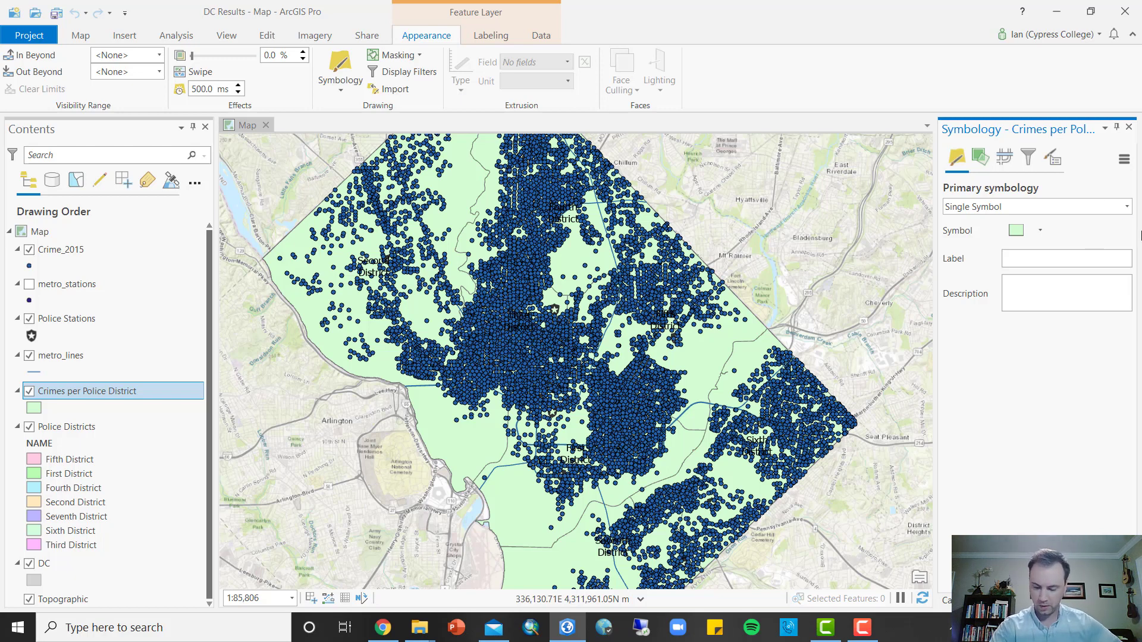
Symbolize the Crimes per Police District layer with Unique Values based on the Percent field
click(1125, 208)
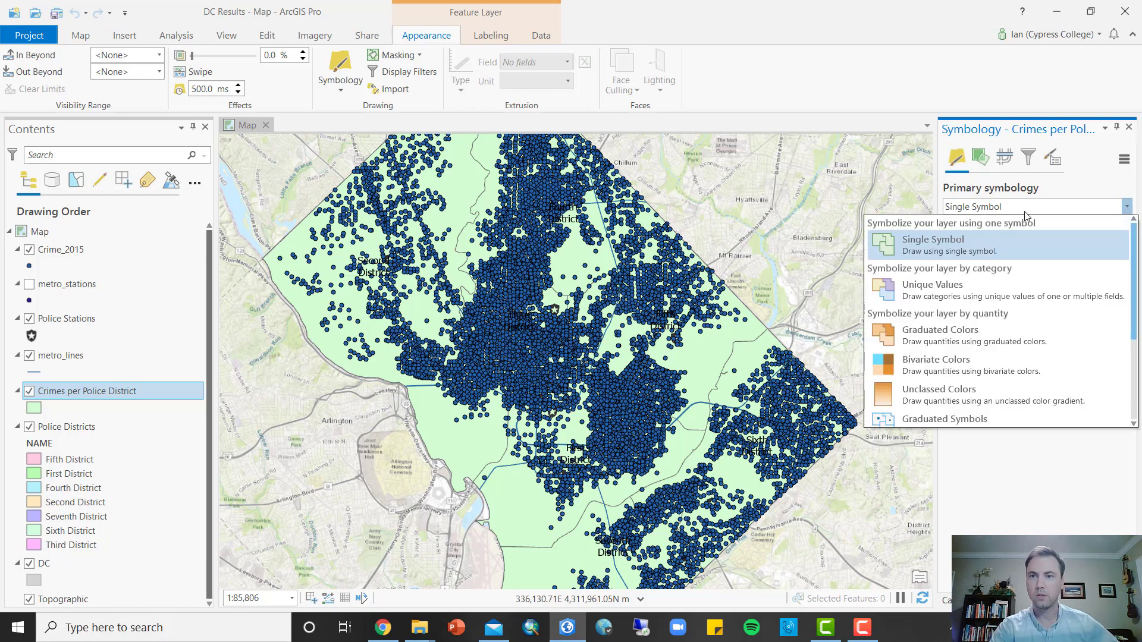
click(979, 296)
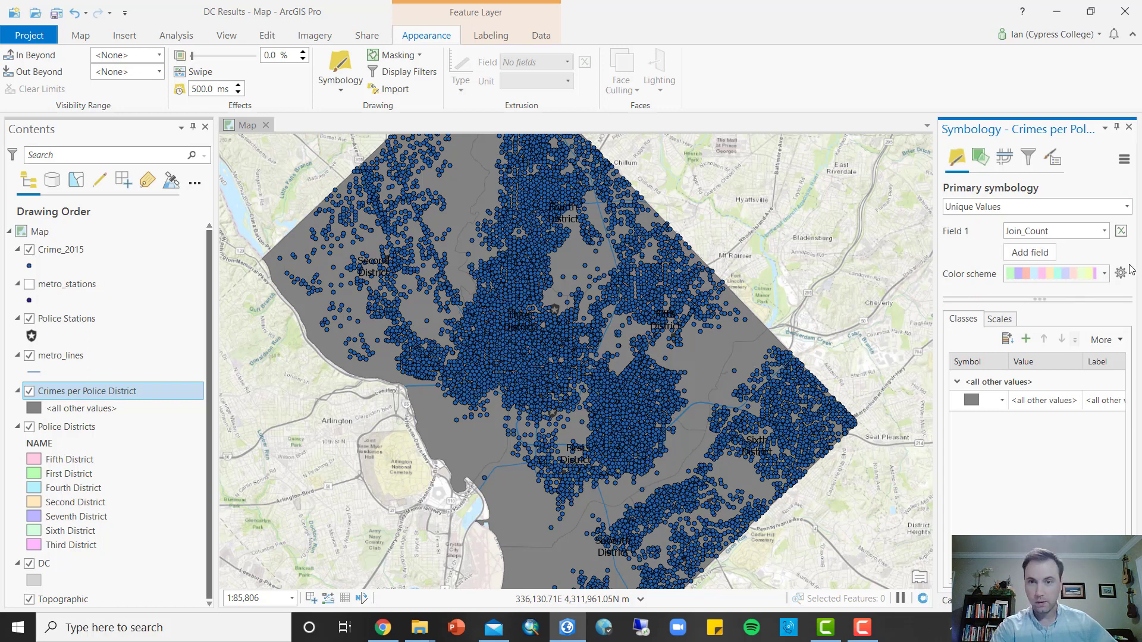
click(1105, 231)
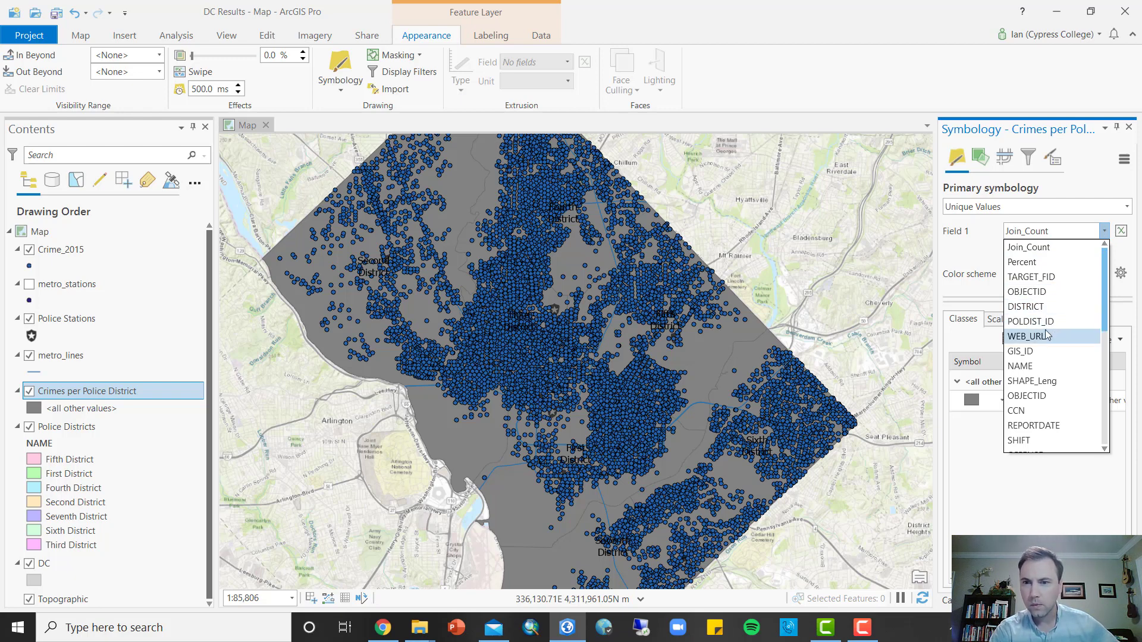
scroll(1047, 336, down, 4)
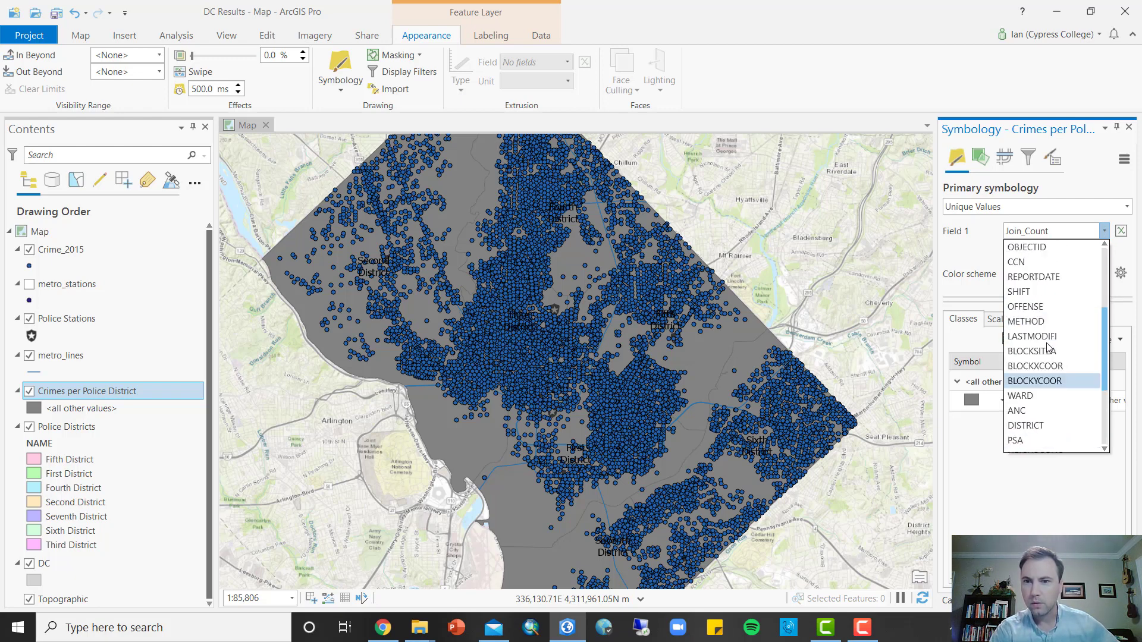
scroll(1048, 348, up, 4)
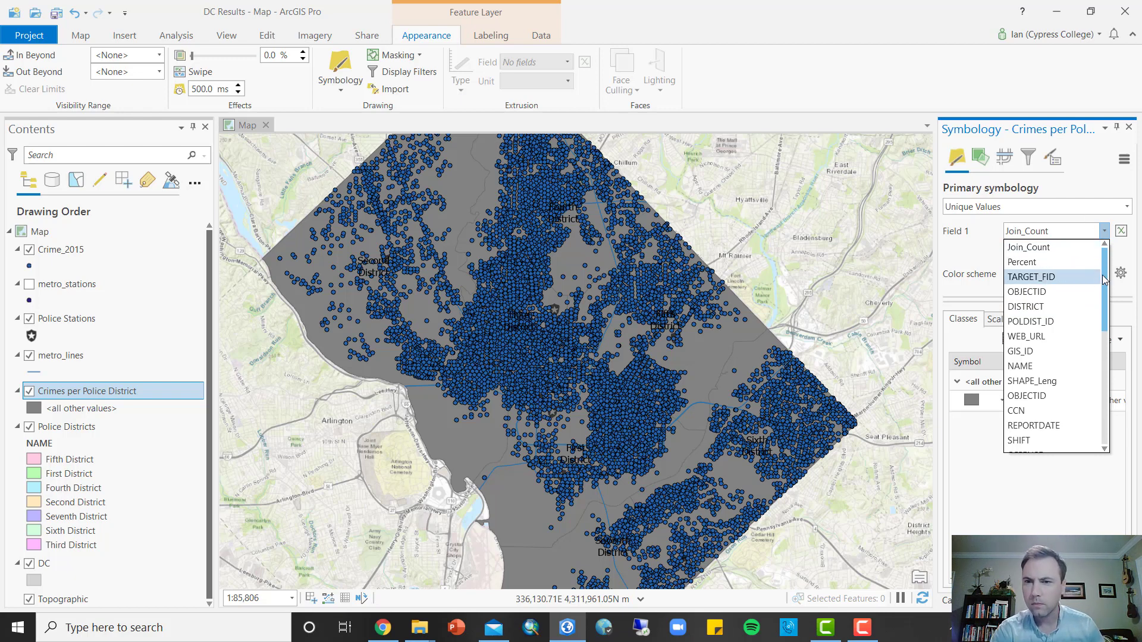
click(1058, 262)
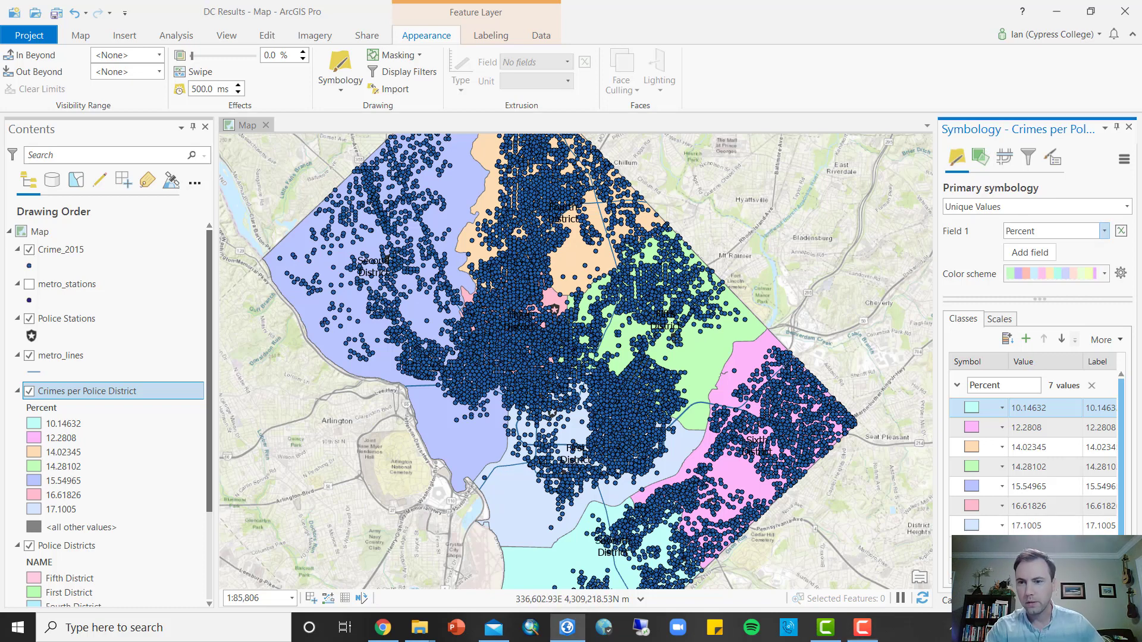
Relabel the seven Percent classes in ascending order as 10.1%, 12.3%, 14.0%, 14.3%, 15.6%, 16.6% and 17.1%
click(1091, 485)
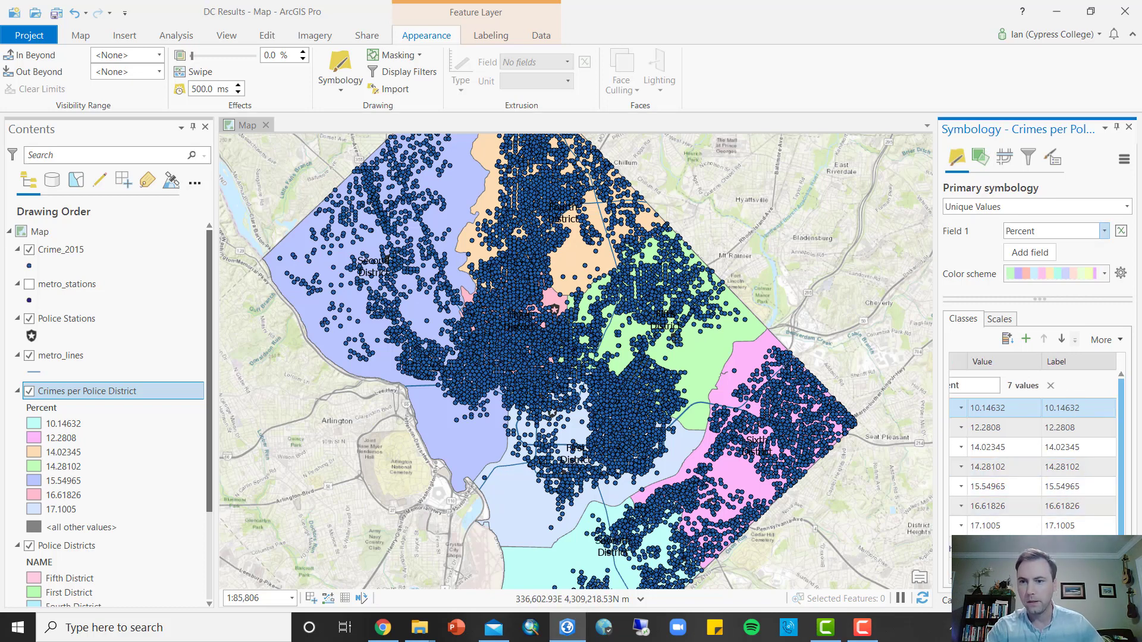
drag(1064, 579, 1031, 578)
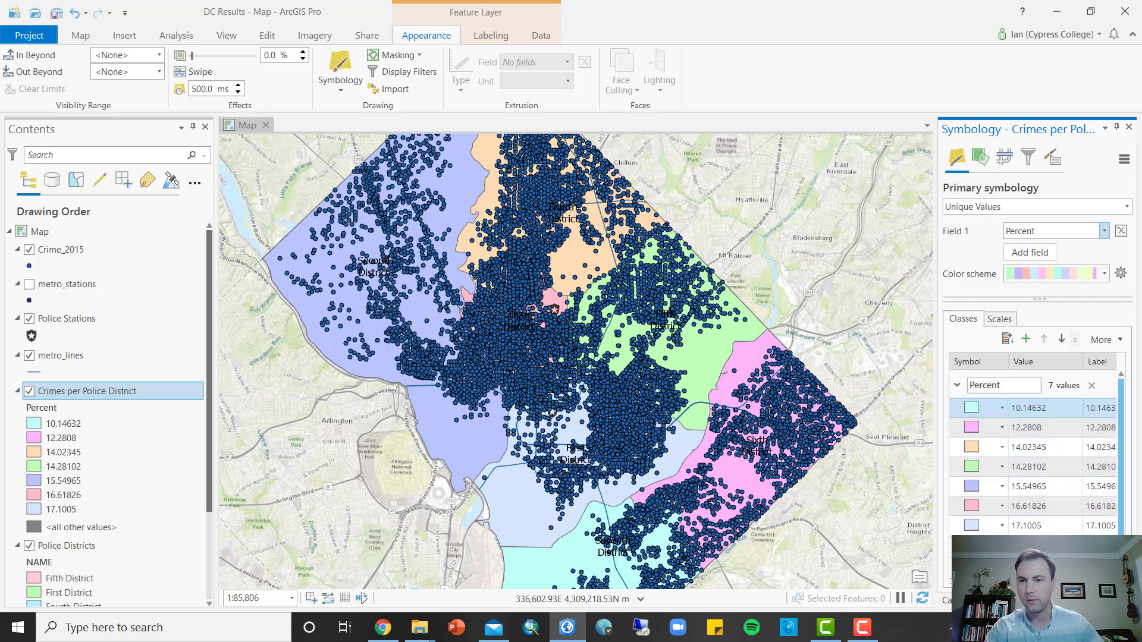
drag(1031, 579, 1064, 579)
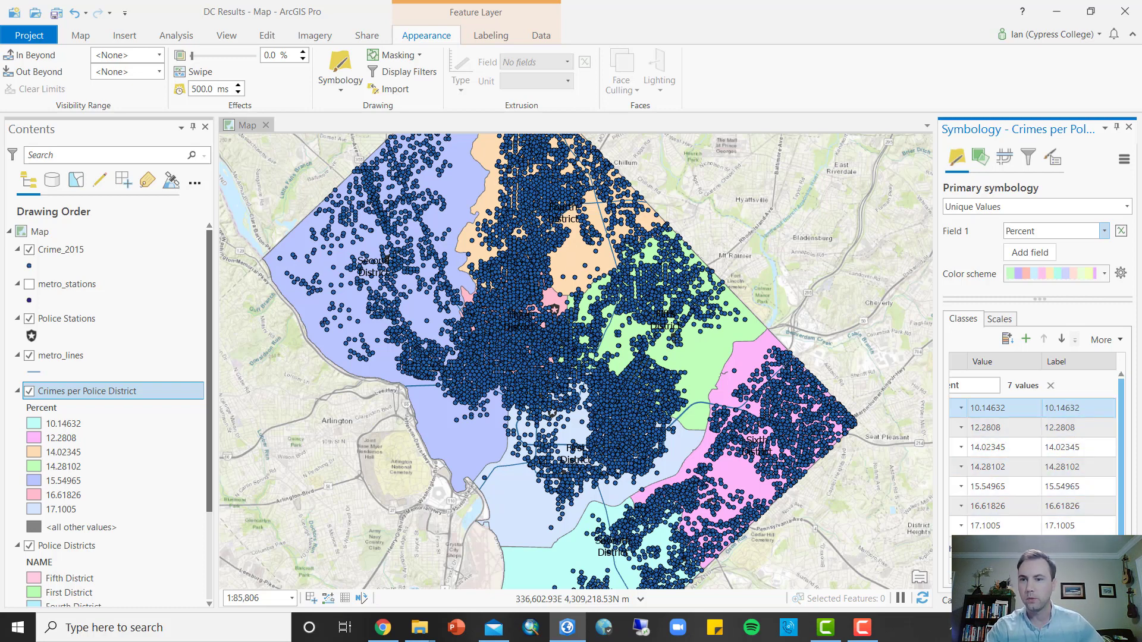
drag(1064, 579, 1060, 578)
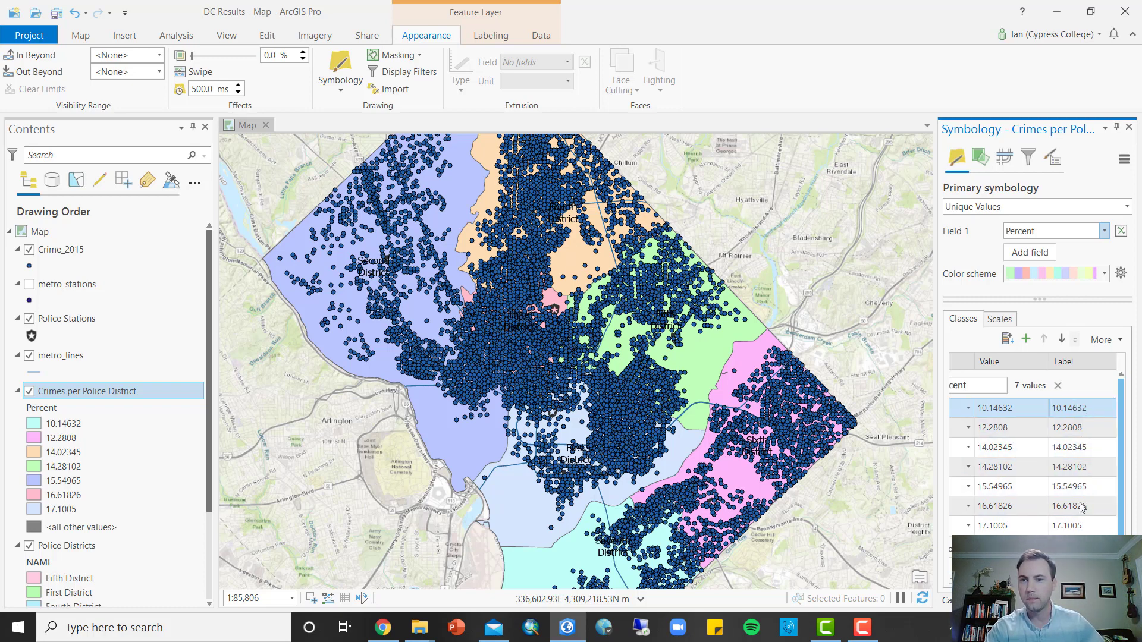
click(1086, 408)
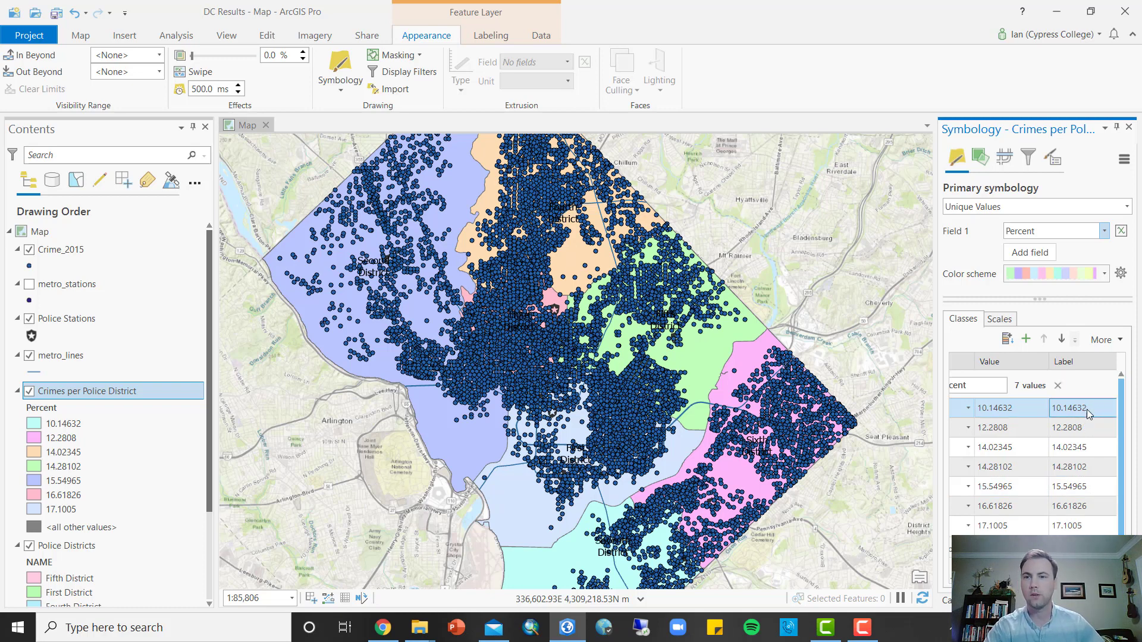
shift+click(1067, 429)
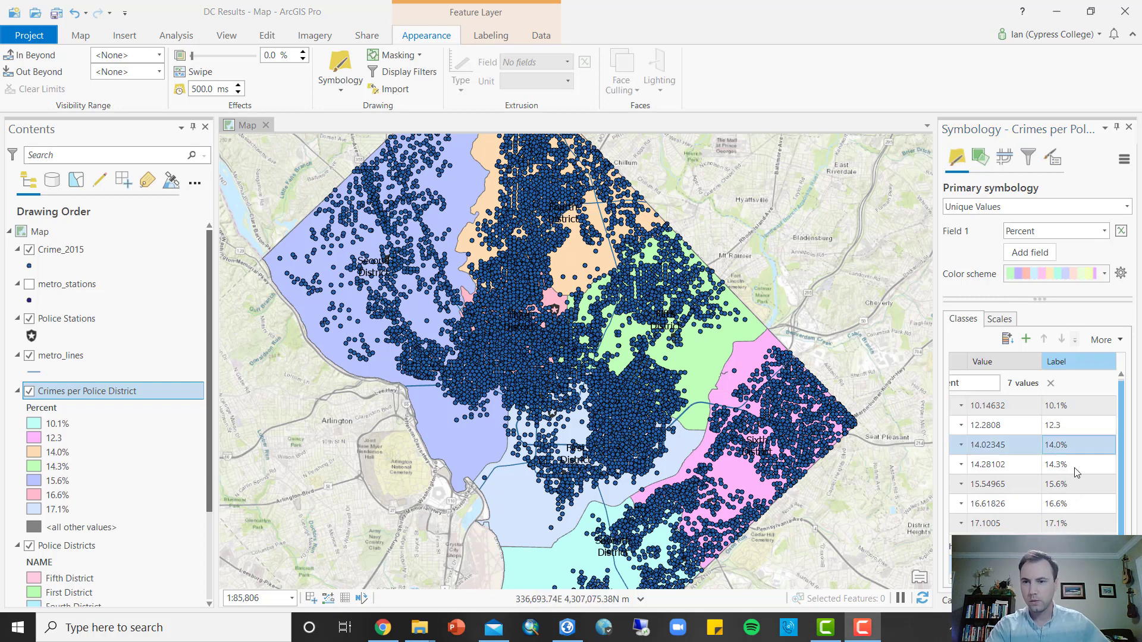
click(1077, 426)
click(1078, 426)
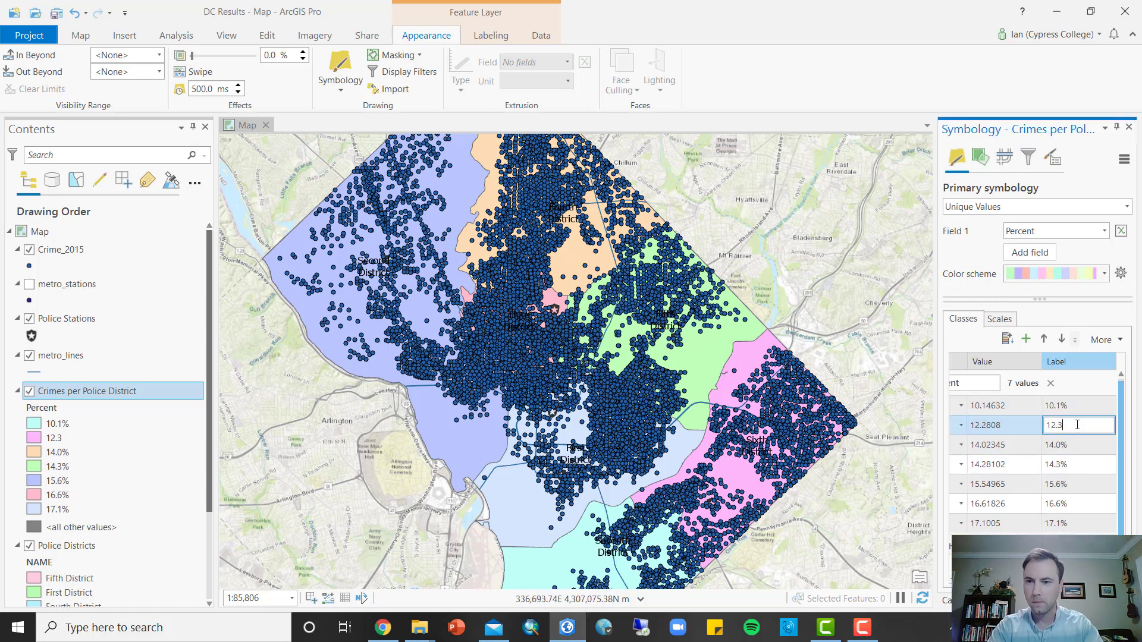
text(%)
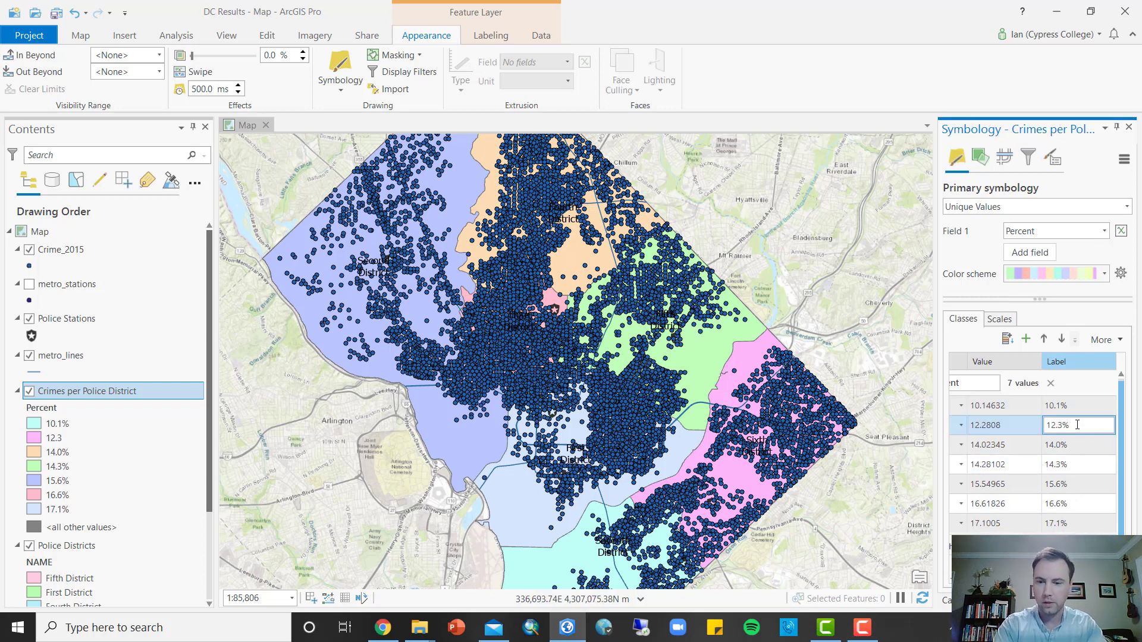
key(Return)
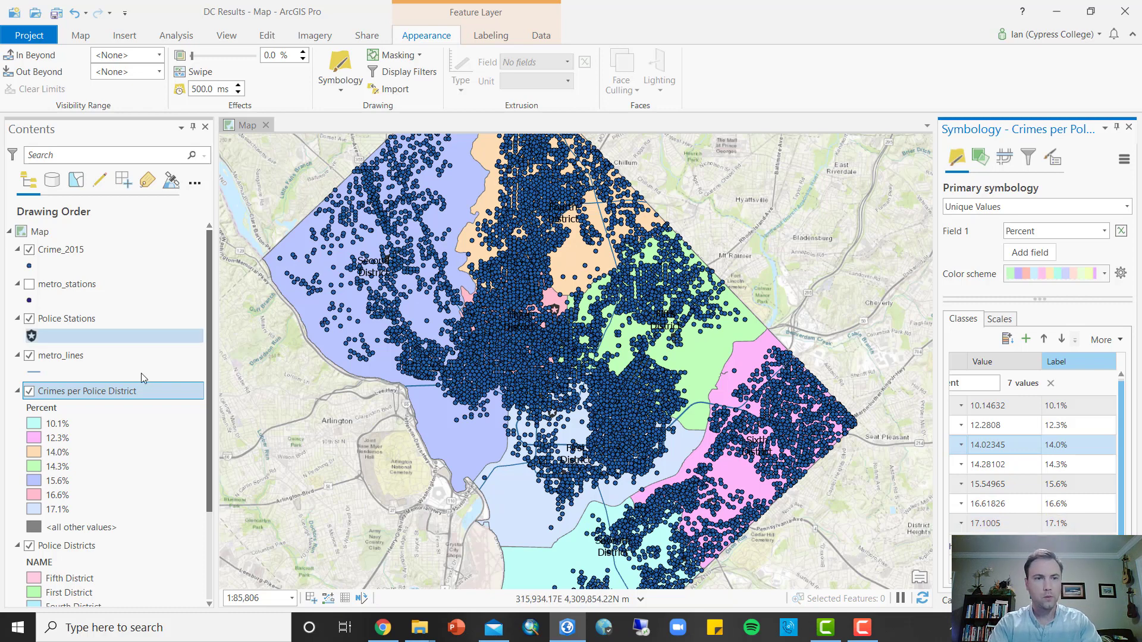
Turn on labels for the Crimes per Police District layer and check them with the Crime_2015 points briefly hidden
right_click(107, 391)
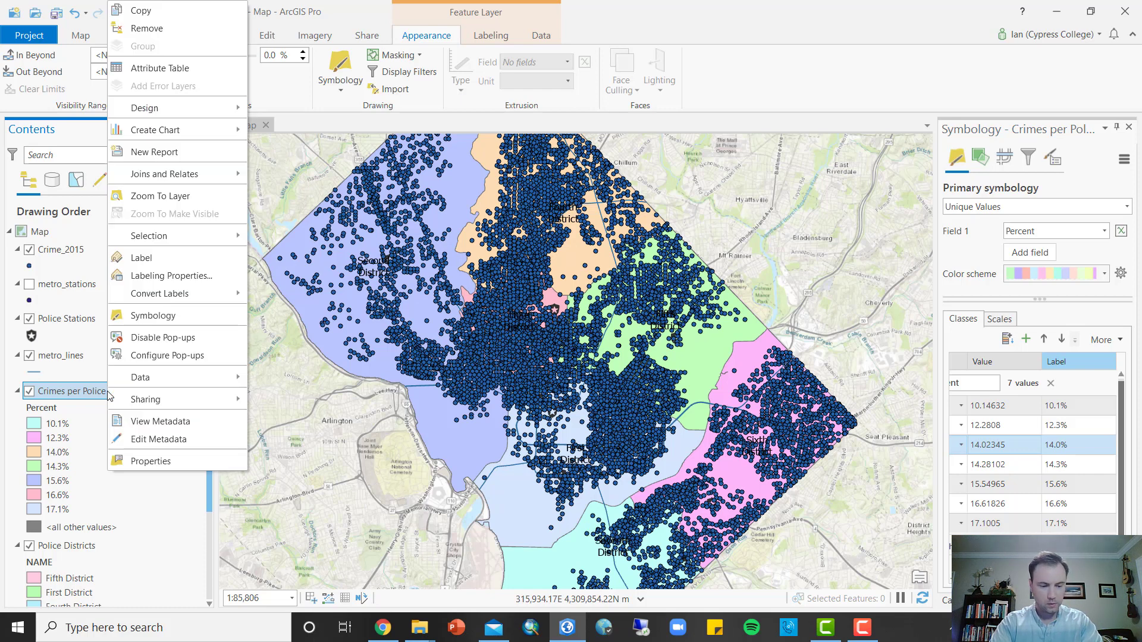
click(158, 257)
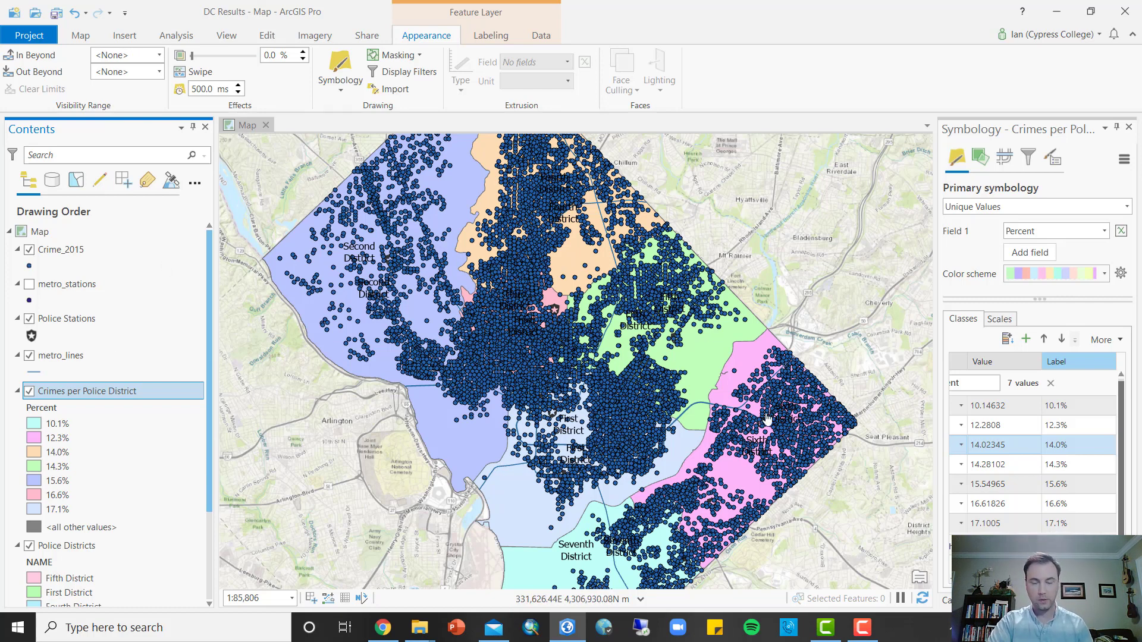
click(29, 249)
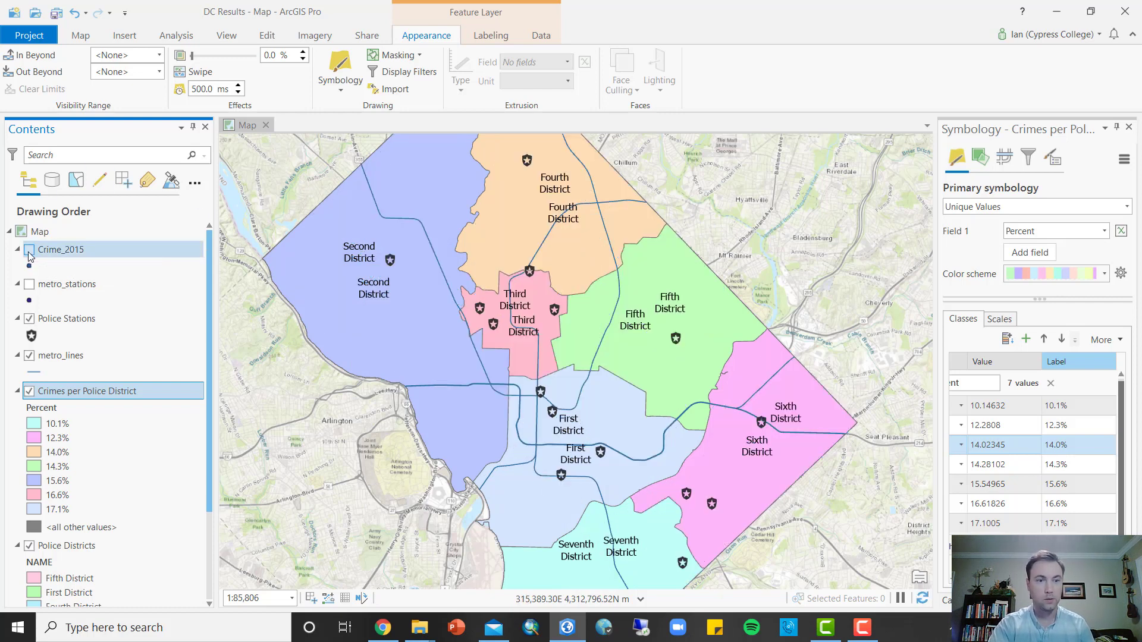
click(29, 250)
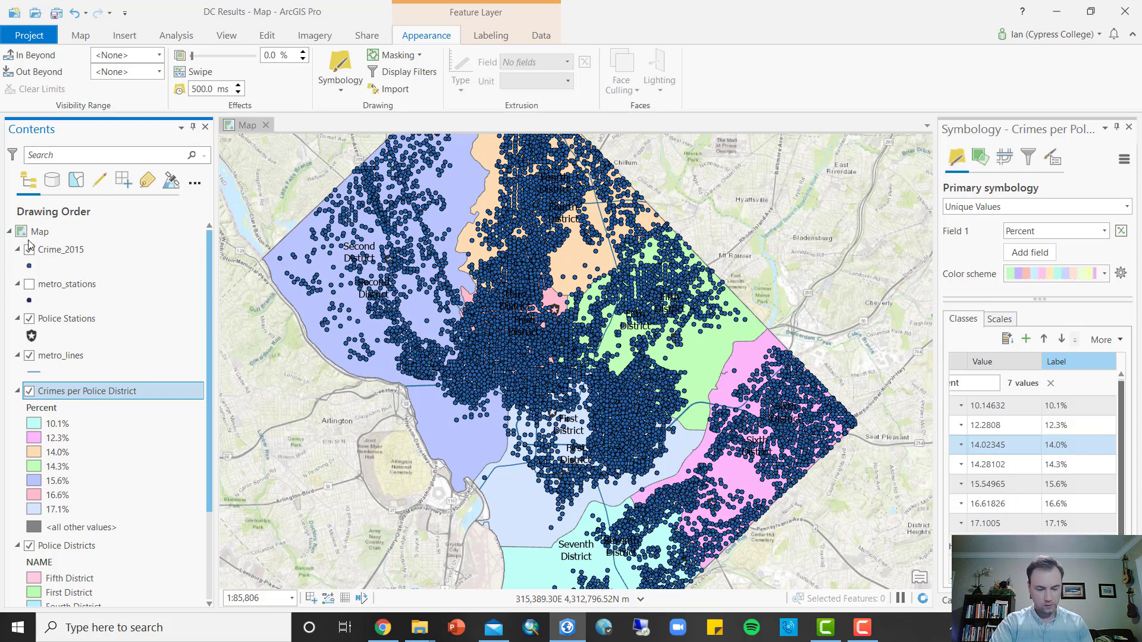
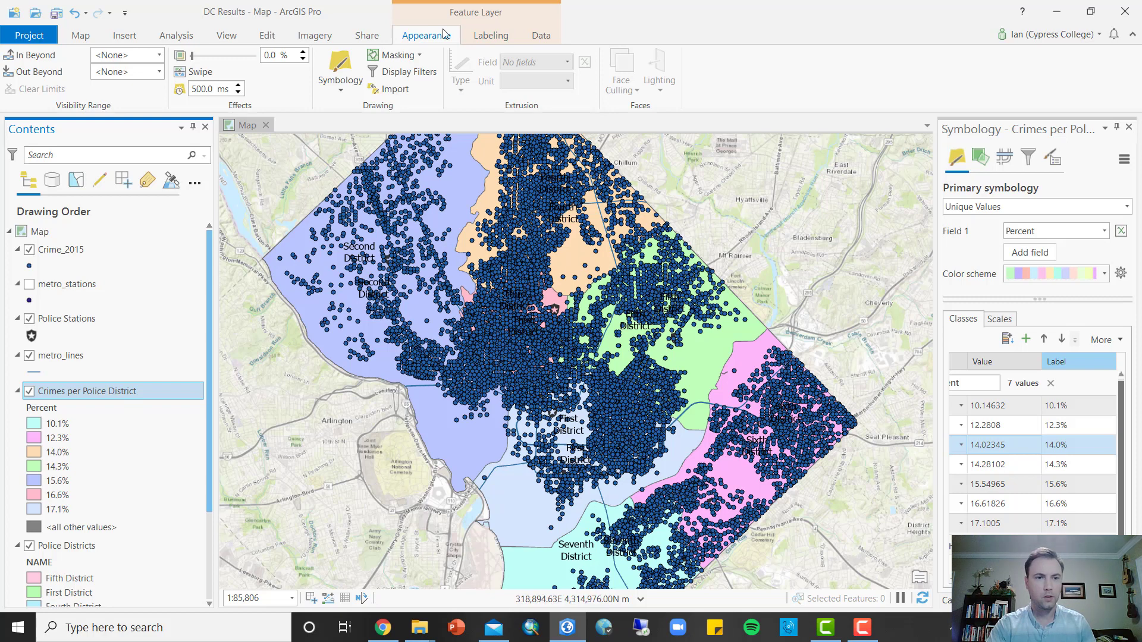
Set the Crimes per Police District label field to Percent and open the label class expression
click(506, 38)
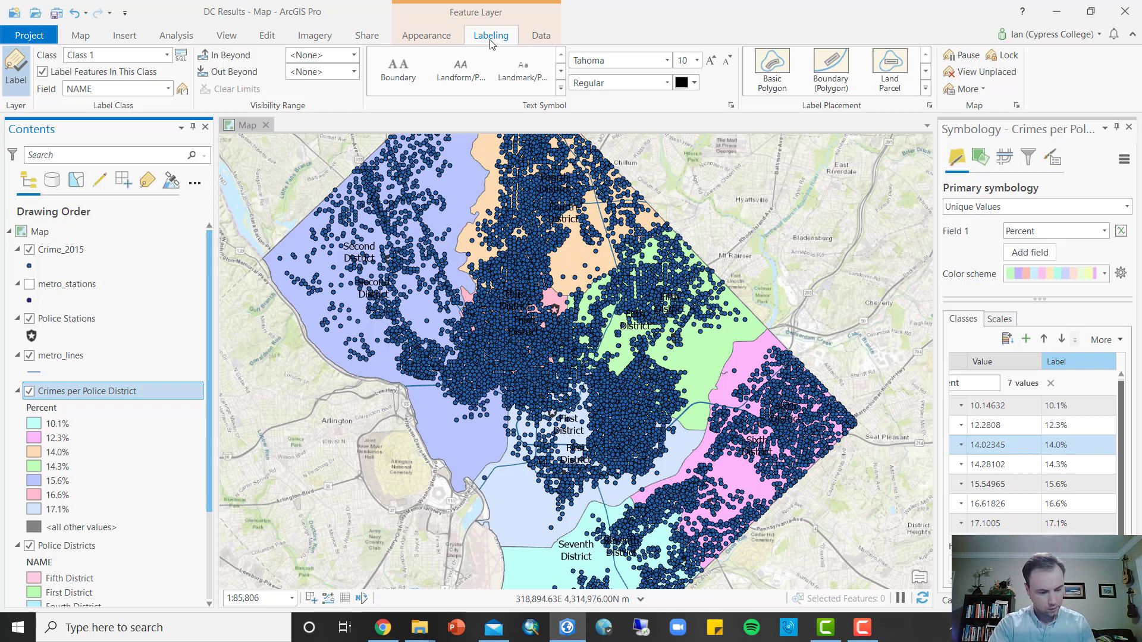
click(168, 89)
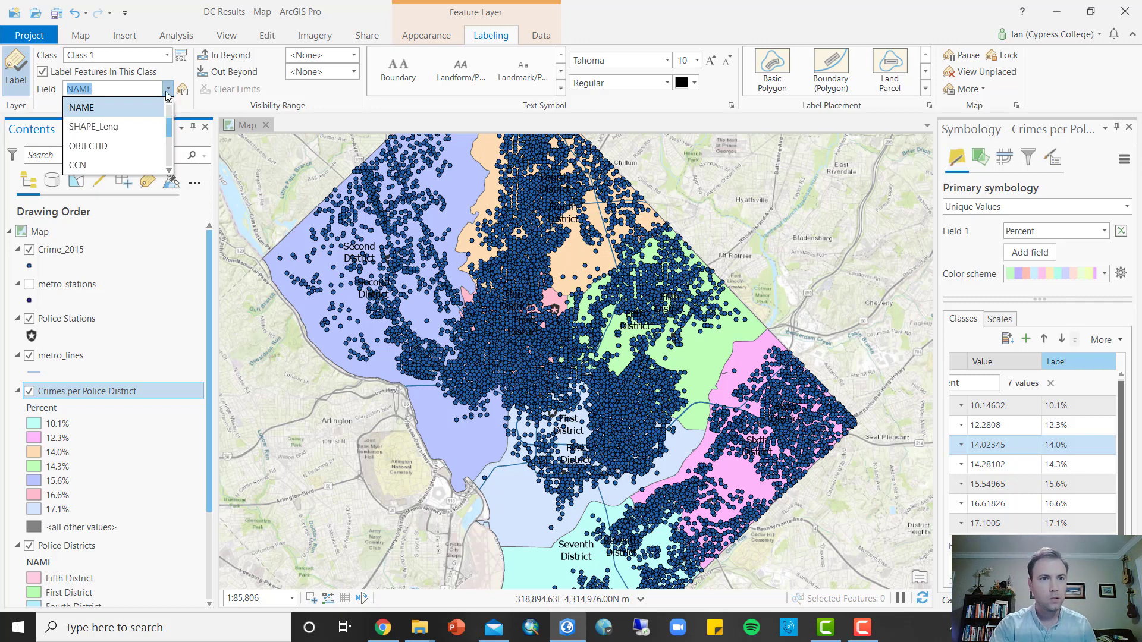
click(169, 87)
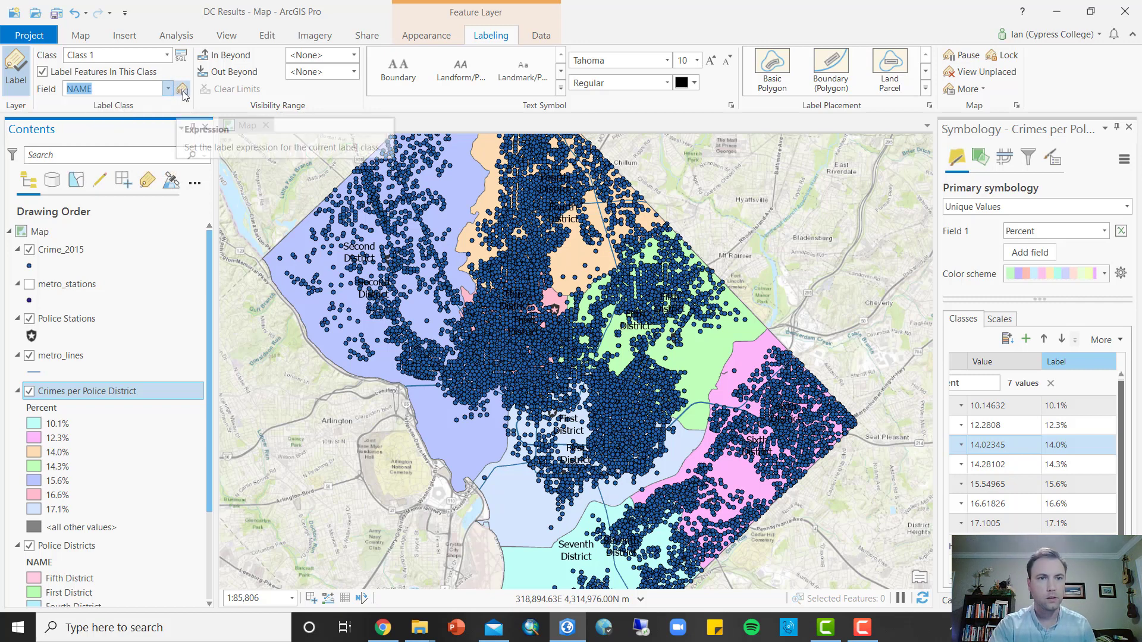
click(168, 88)
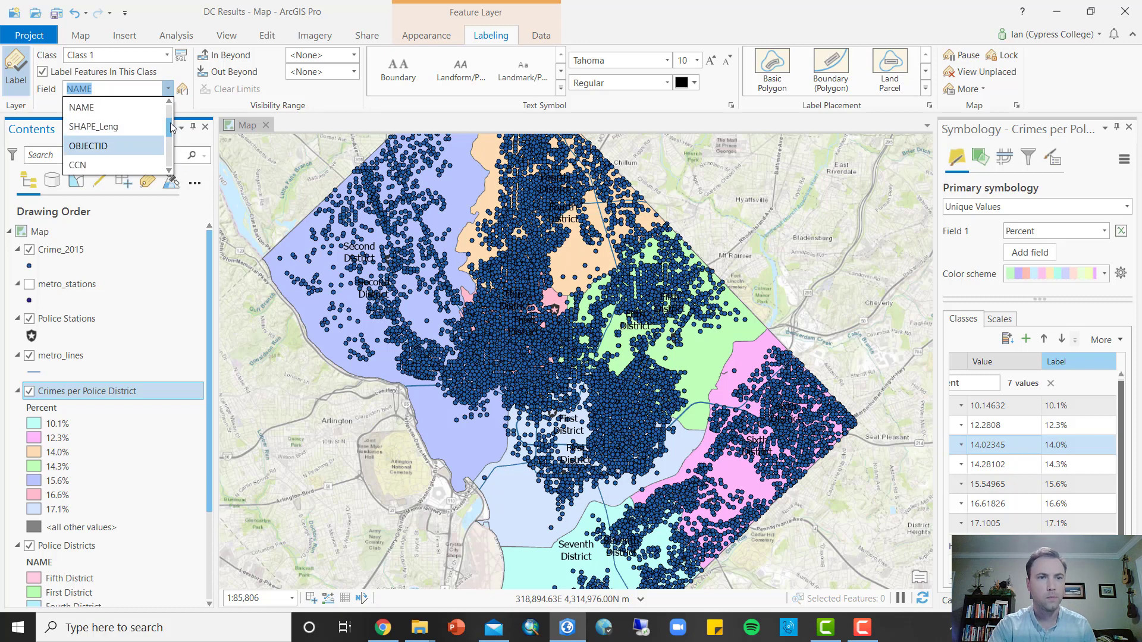
drag(169, 125, 170, 112)
click(127, 124)
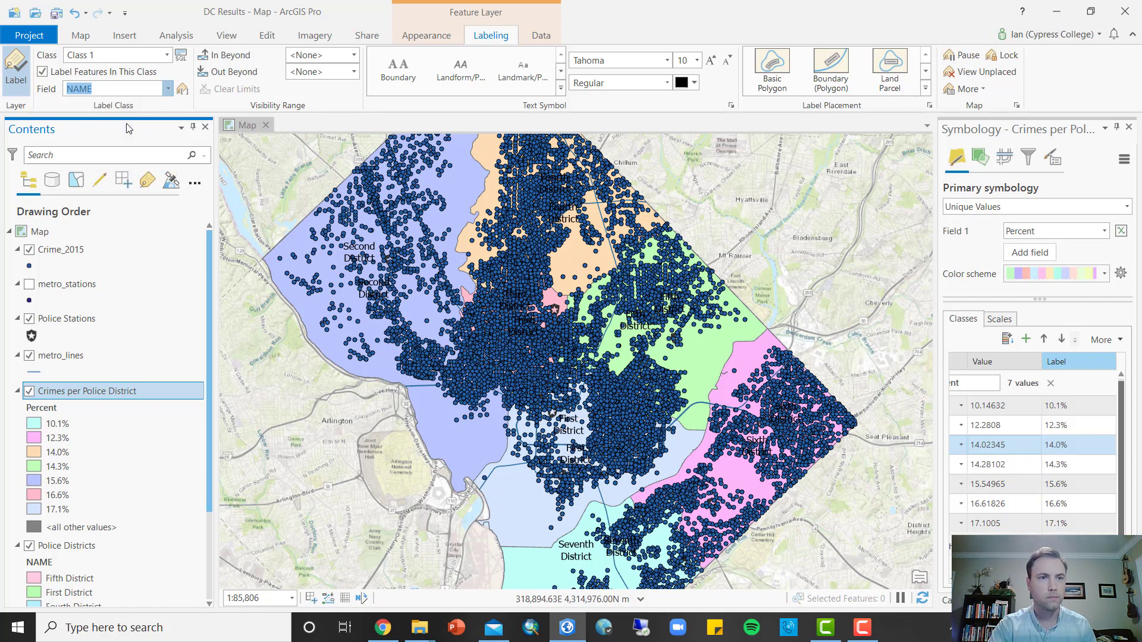
click(182, 90)
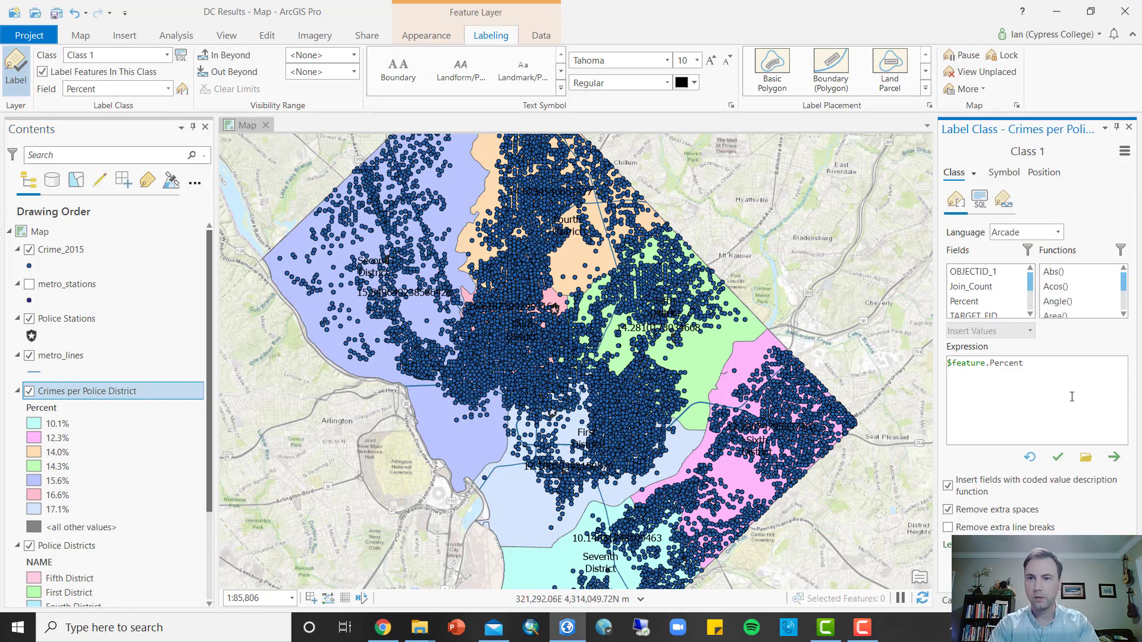
Keep Arcade as the label expression language and hide the Crime_2015 layer
click(1058, 233)
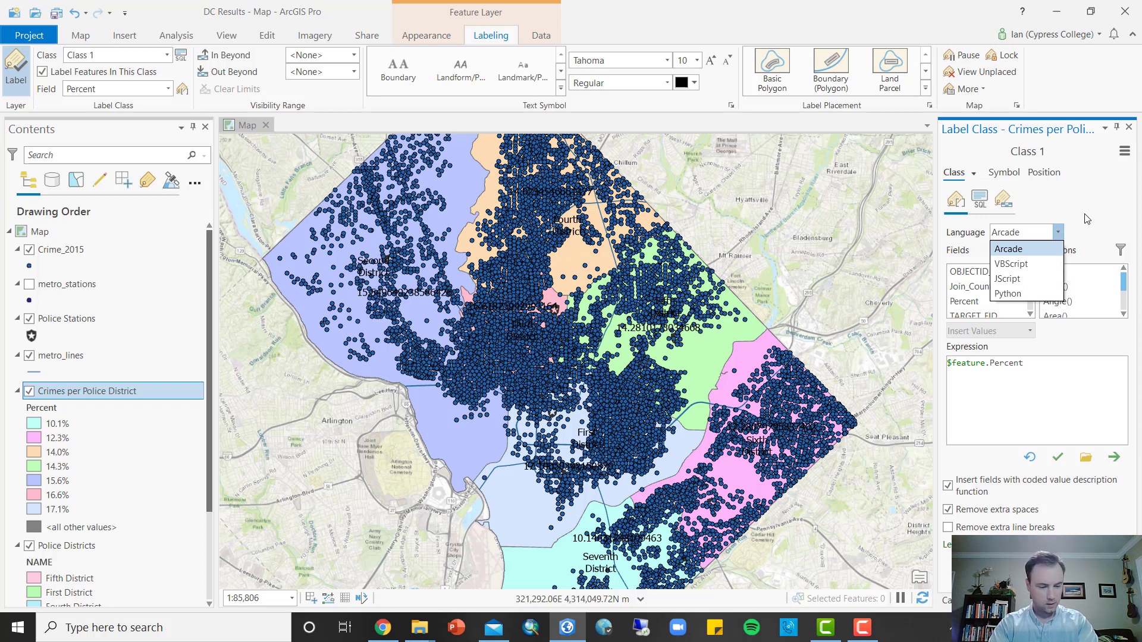
click(1082, 218)
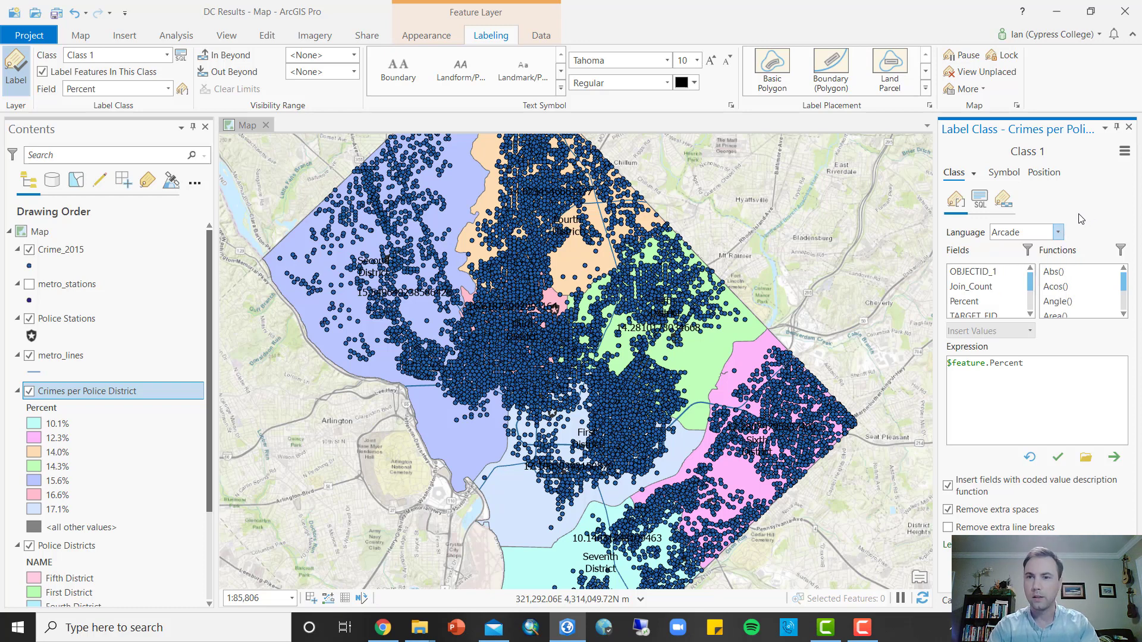
click(1050, 376)
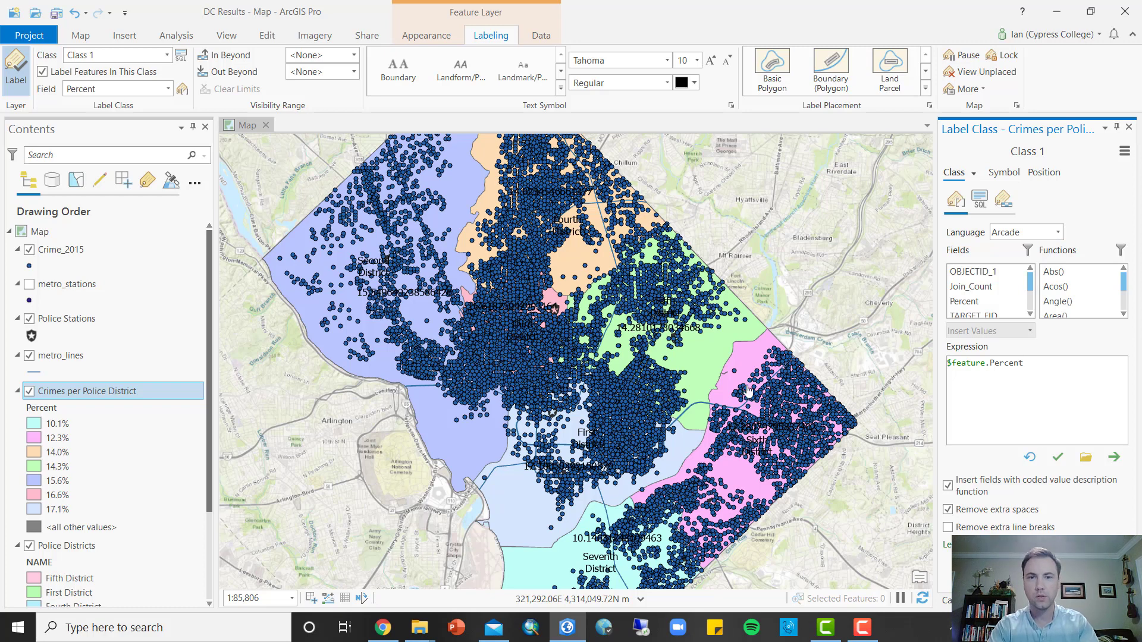
click(28, 251)
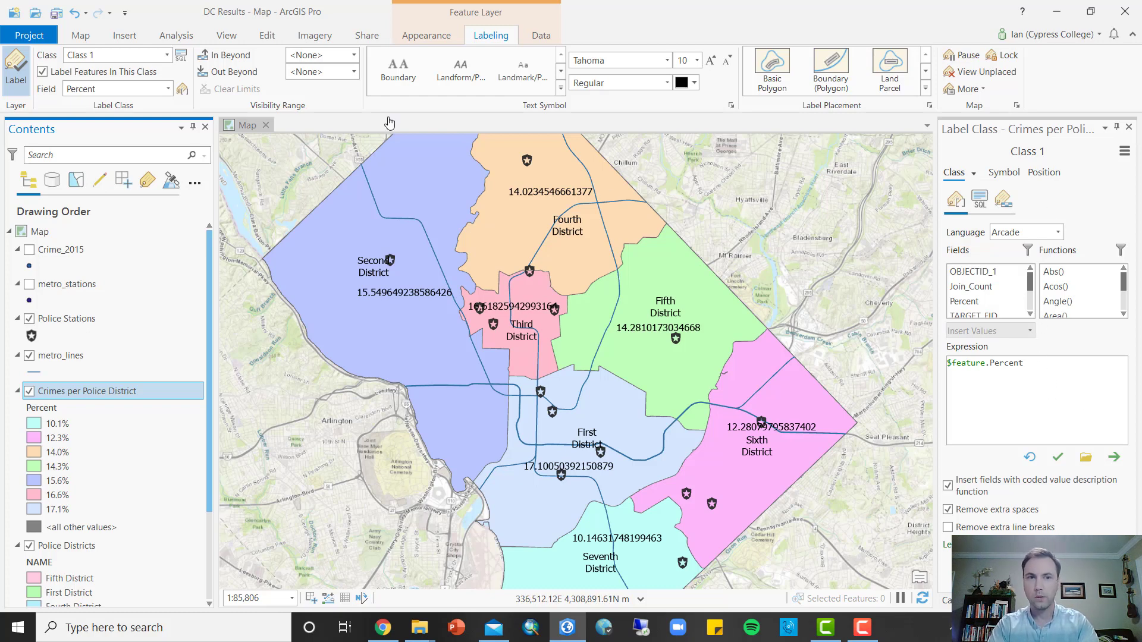
Round the Crimes per Police District labels to one decimal with the expression Round($feature.Percent, 1), verify it and apply it
click(185, 90)
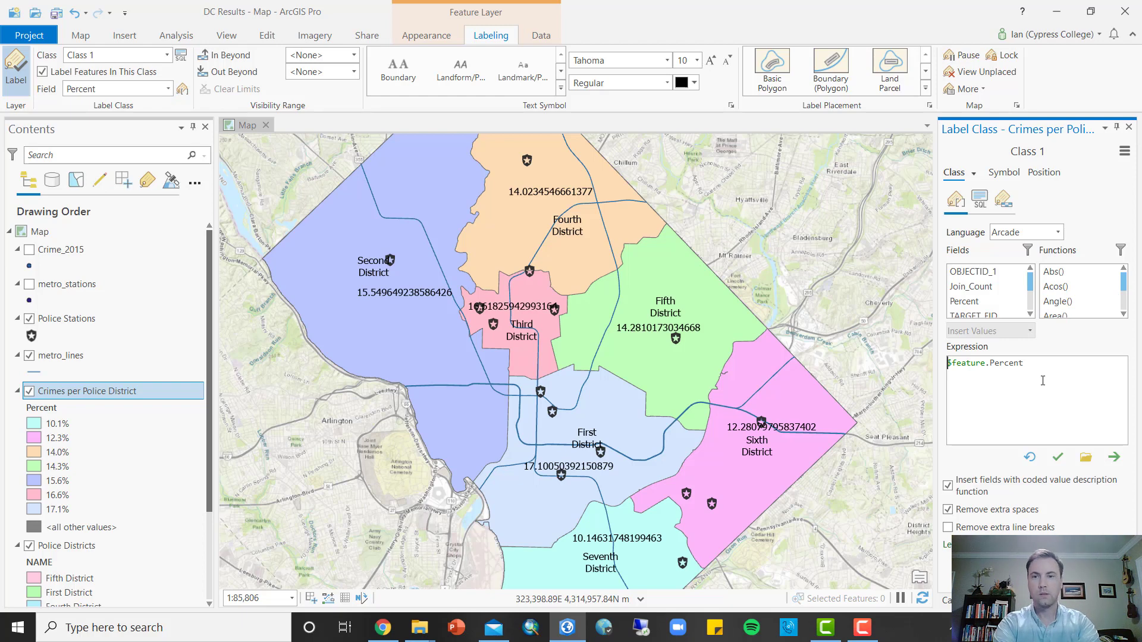
text(R)
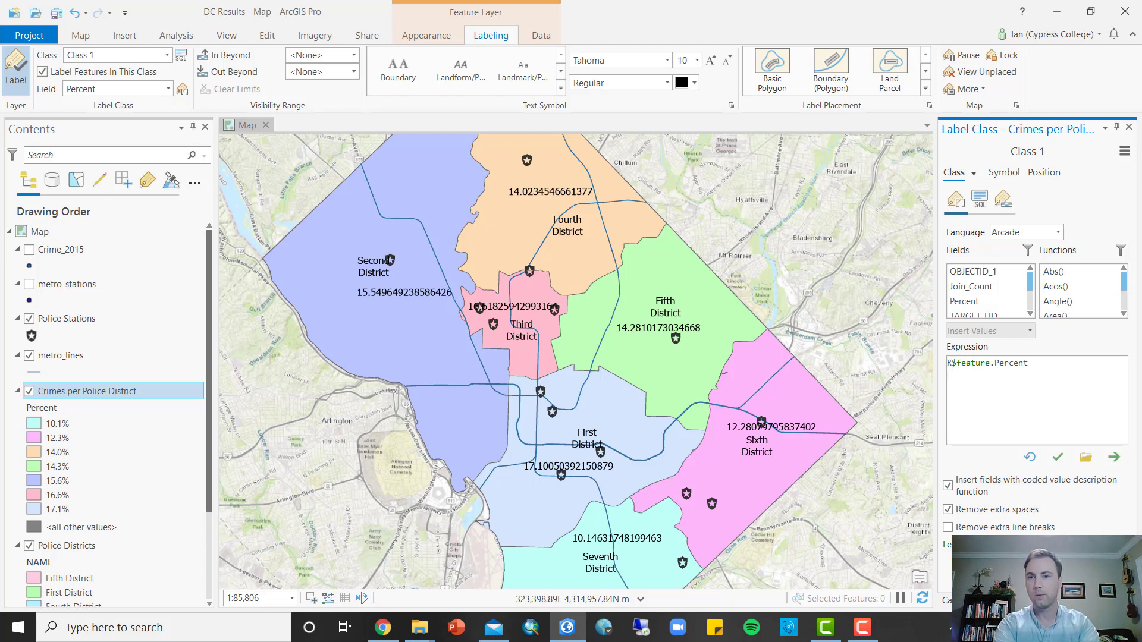
text(ound)
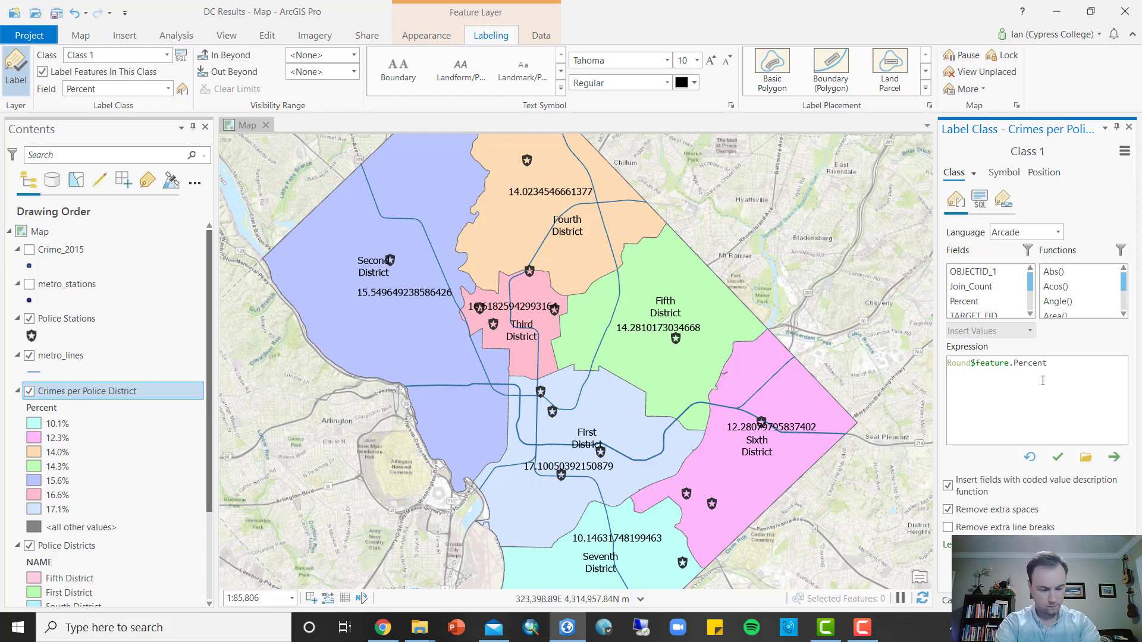
text(()
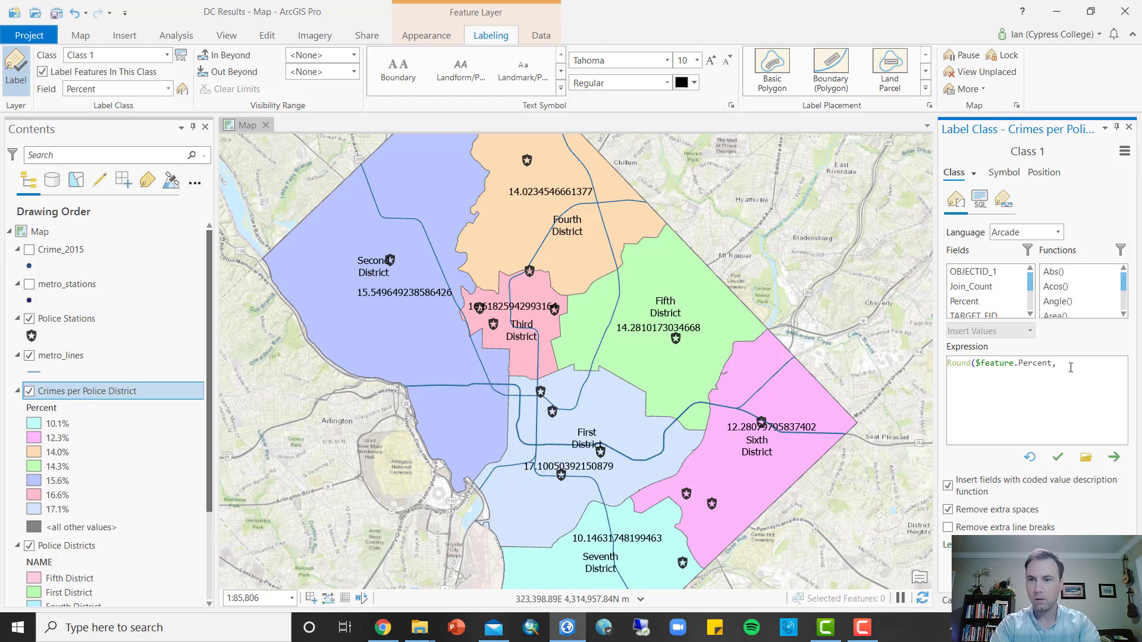
text(, 1)
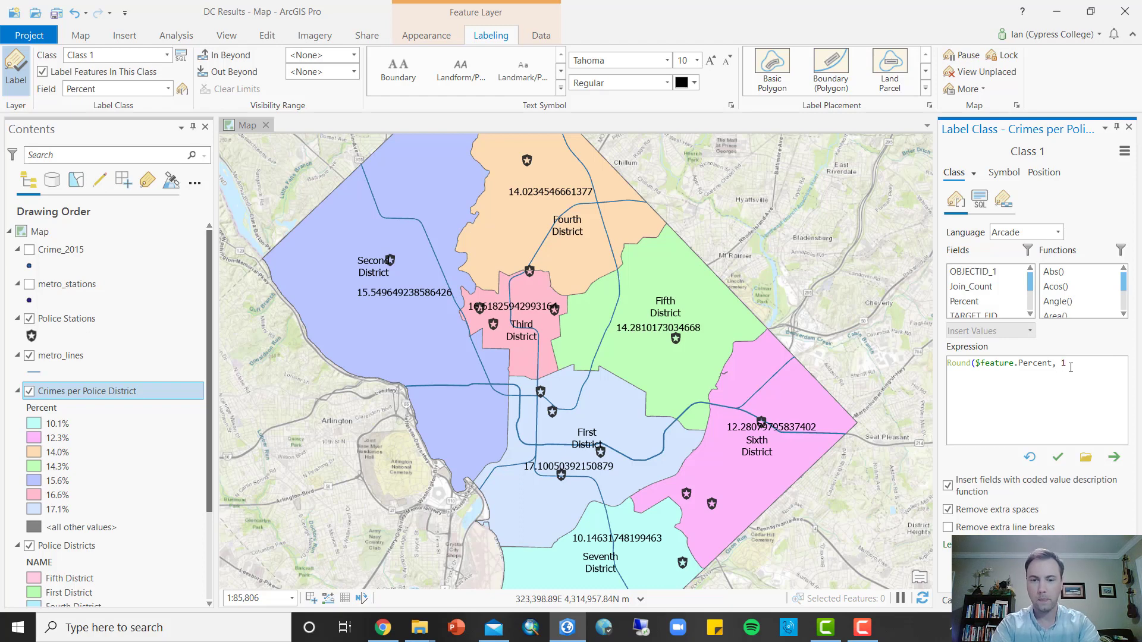
click(1057, 463)
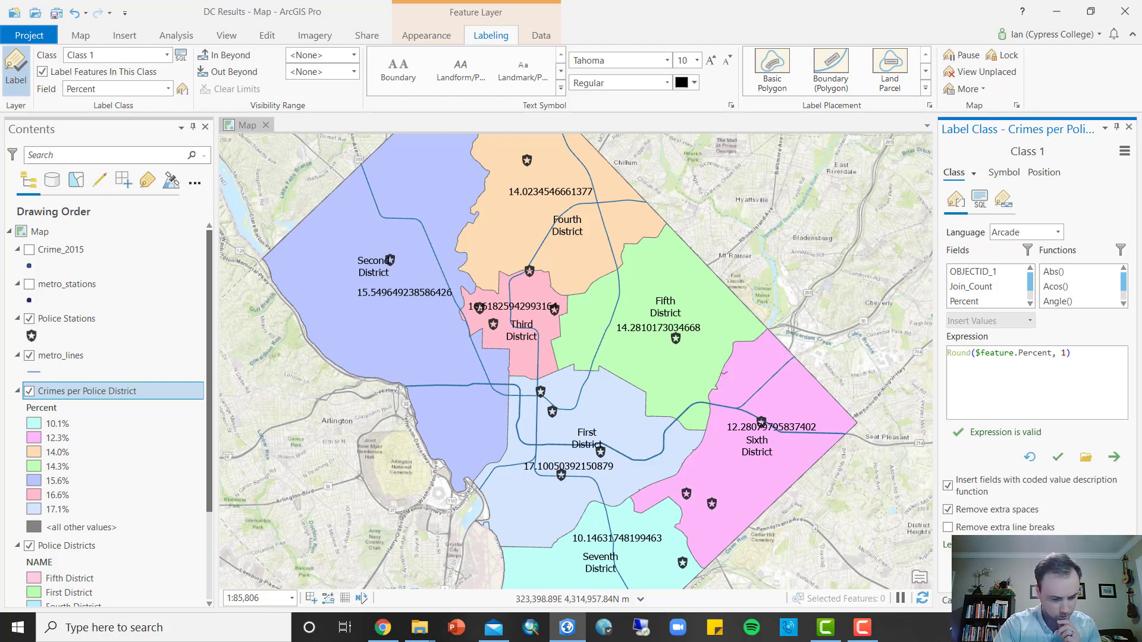
click(1088, 578)
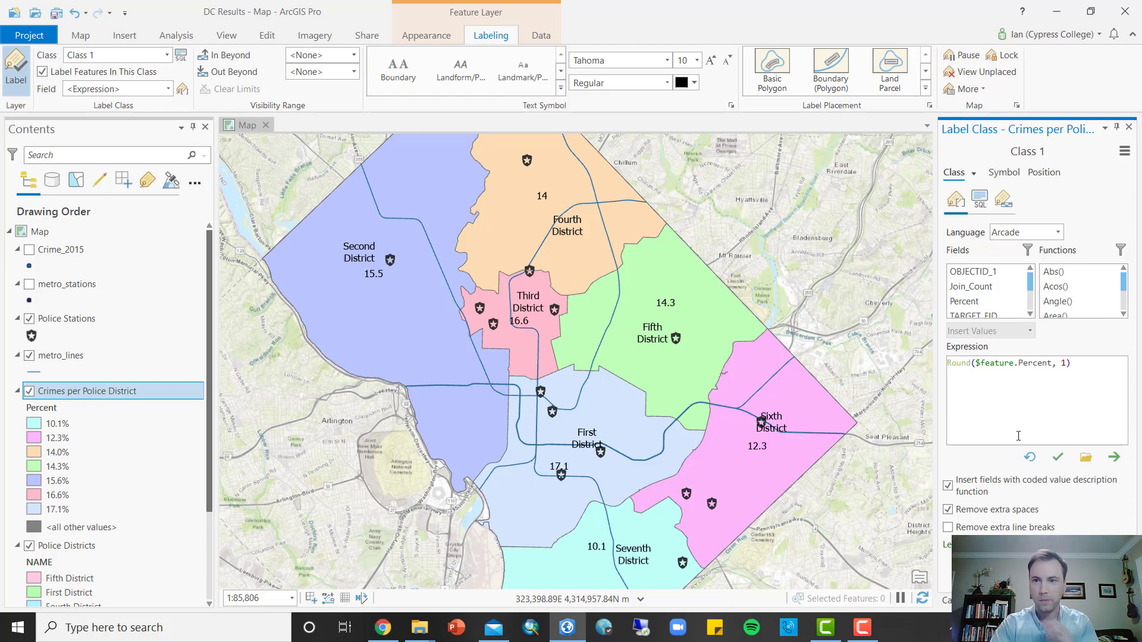
Append + "%" to the rounded label expression, validate it and apply it to the district labels
click(1102, 372)
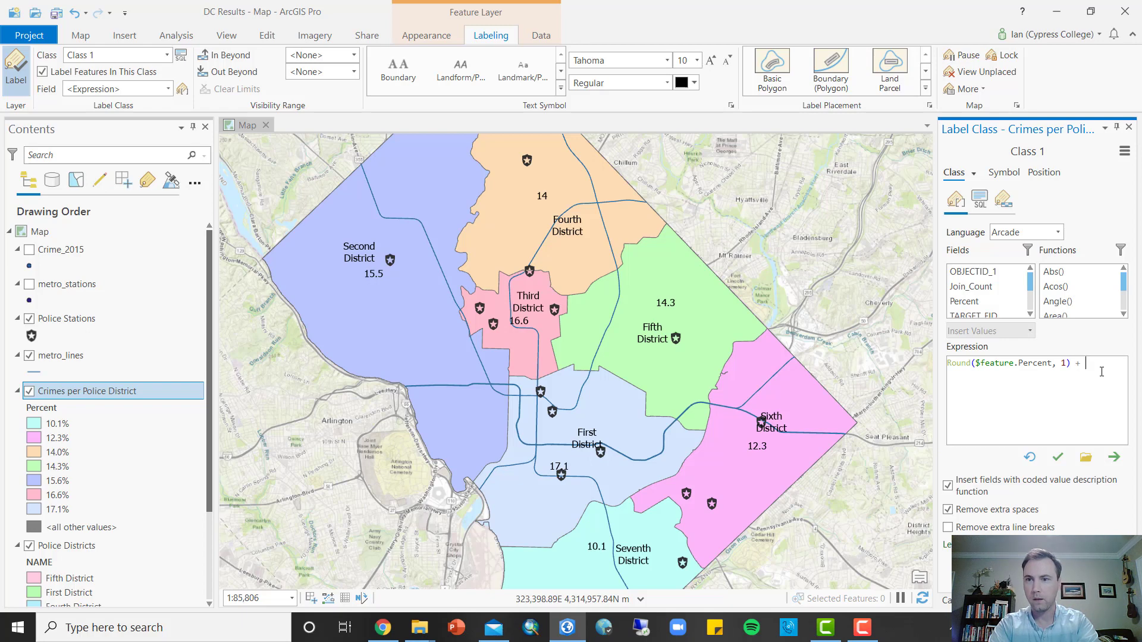
text(+ "%")
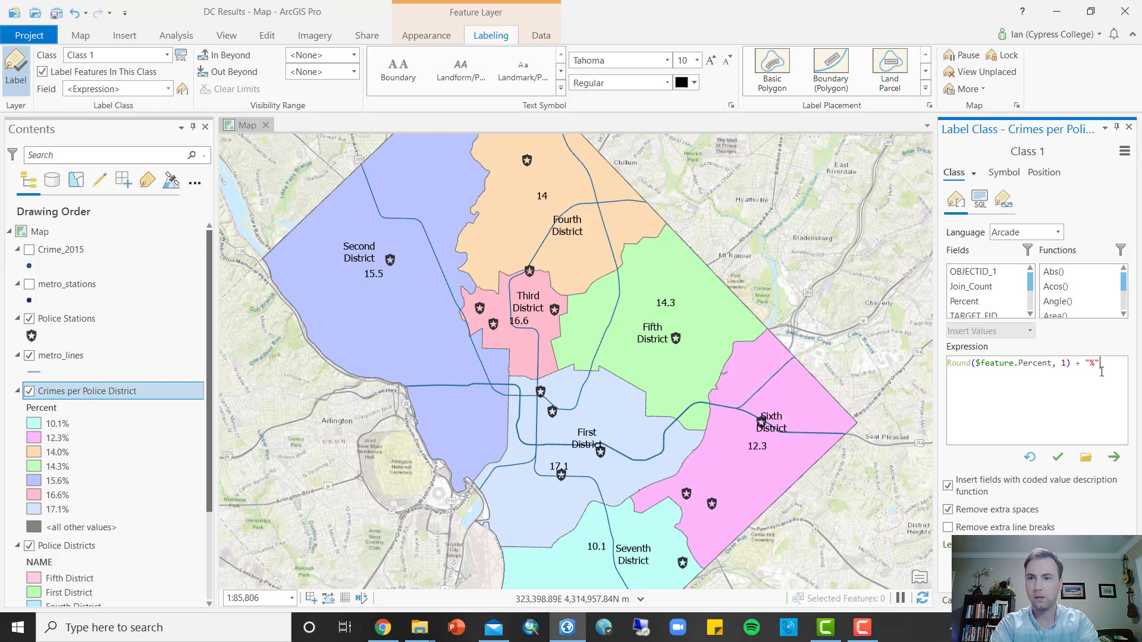
click(1054, 459)
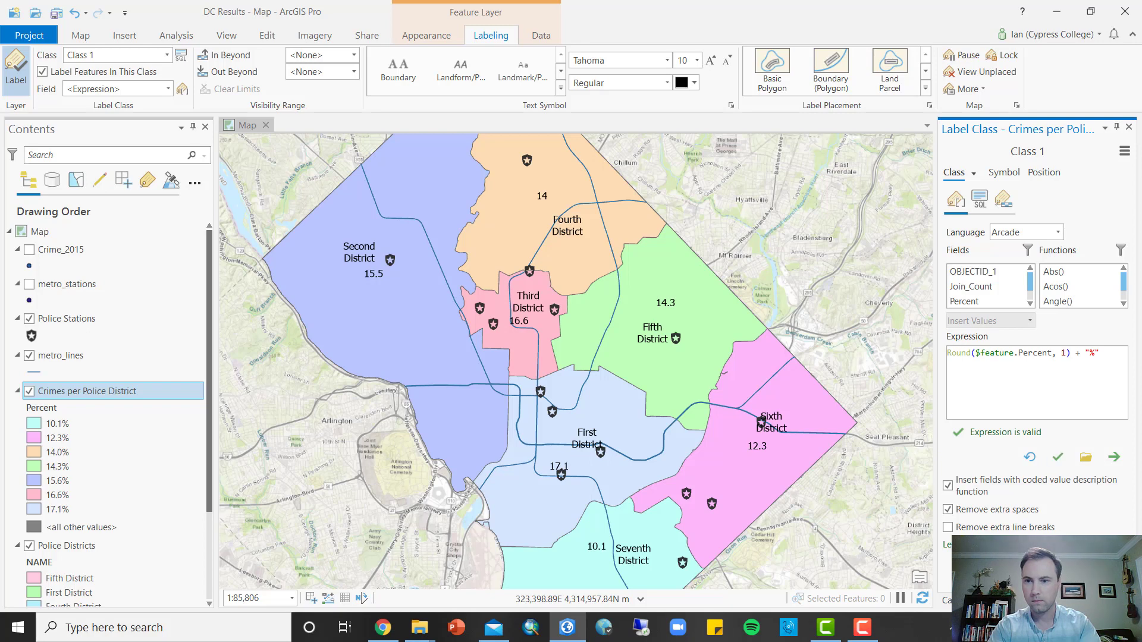
click(1106, 580)
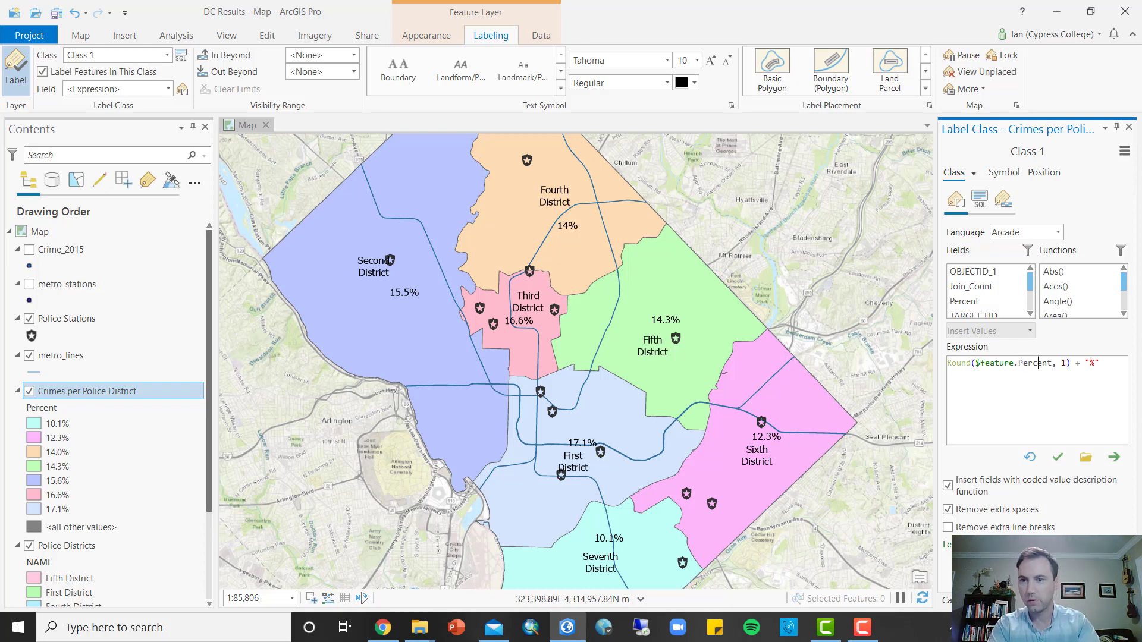
Change the label expression's text suffix to "% of crimes here" and apply it to the district labels
key(Right)
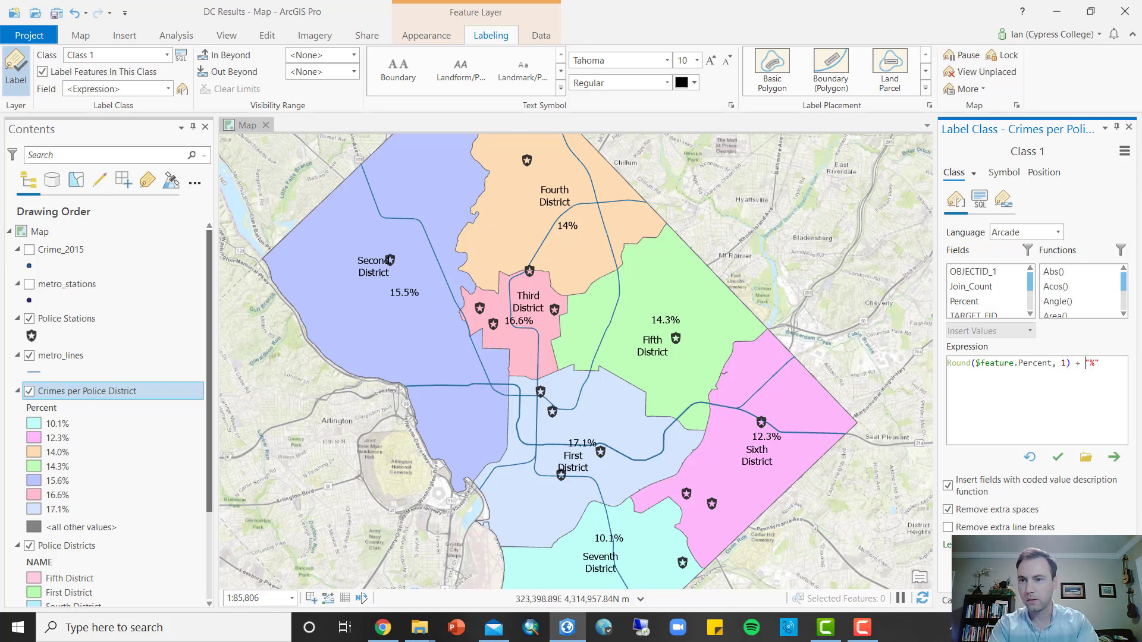
key(Right)
key(shift+Right)
key(Right)
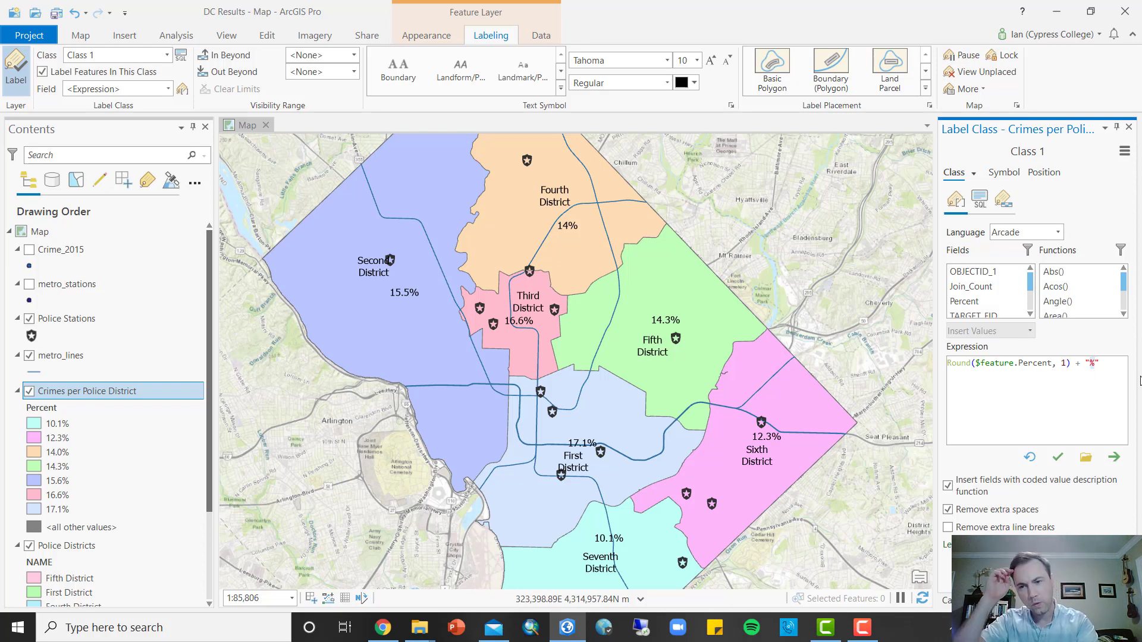
text(0)
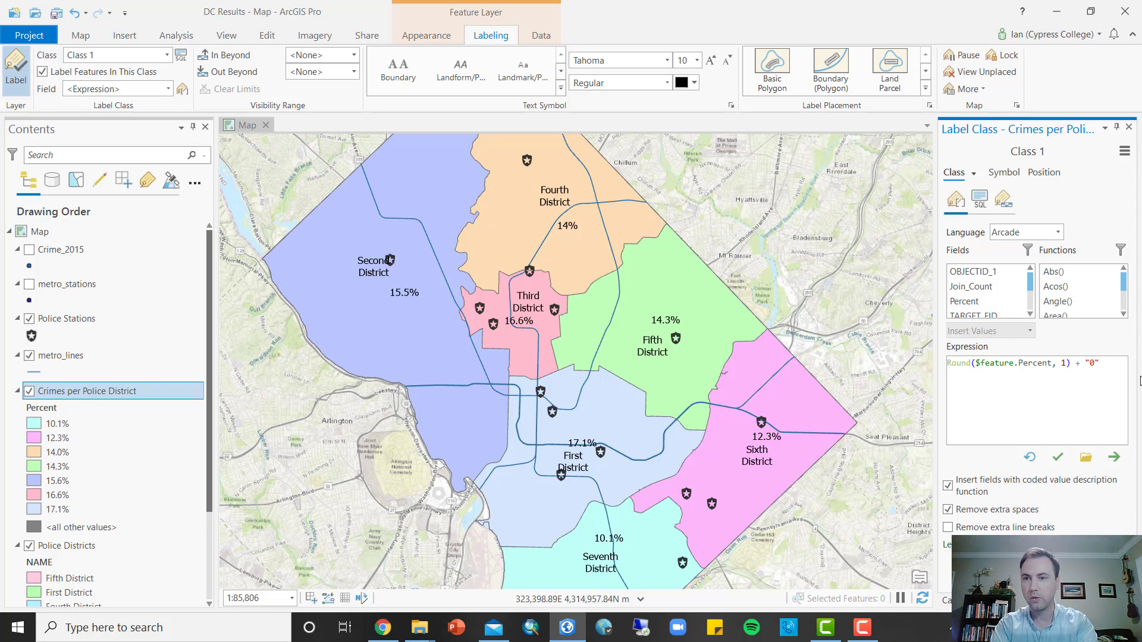
key(BackSpace)
text(")
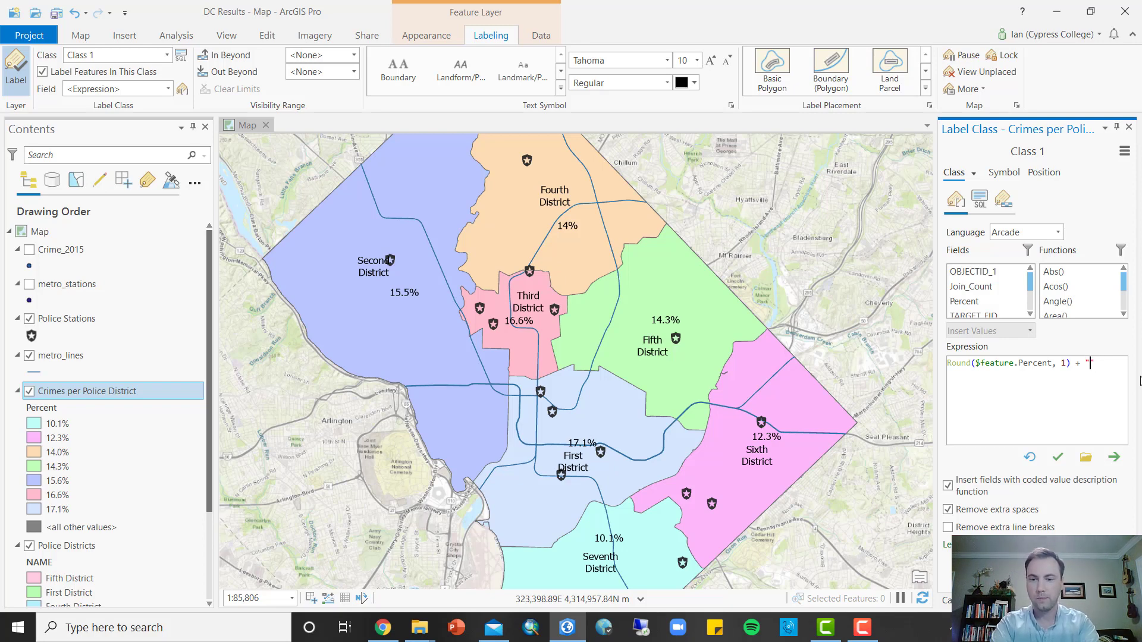
text(% )
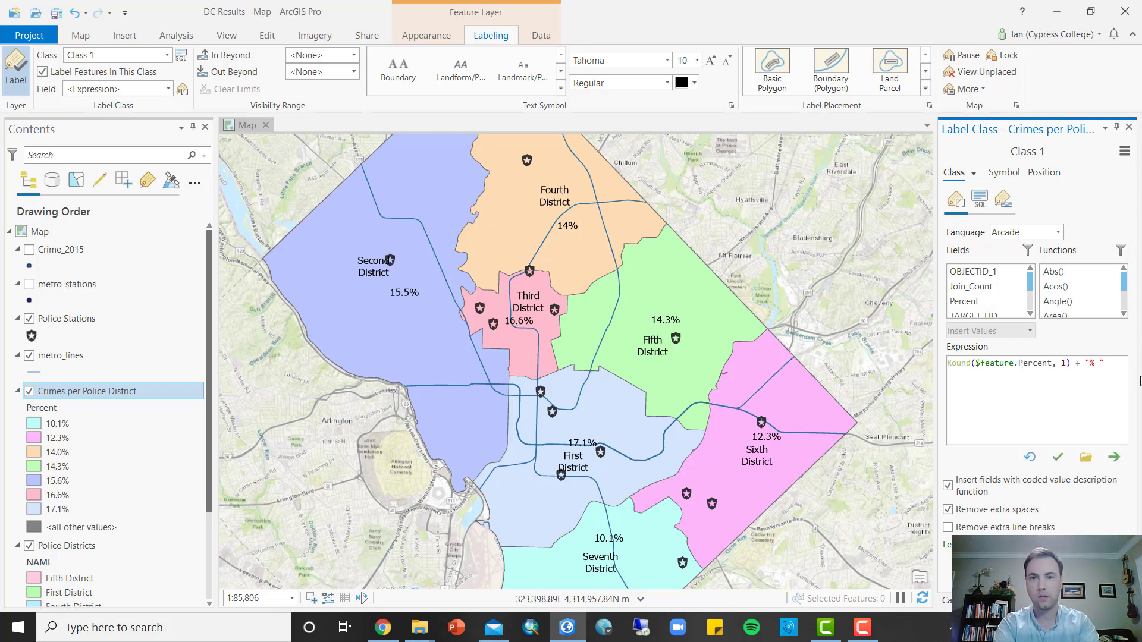
text(of crimes here)
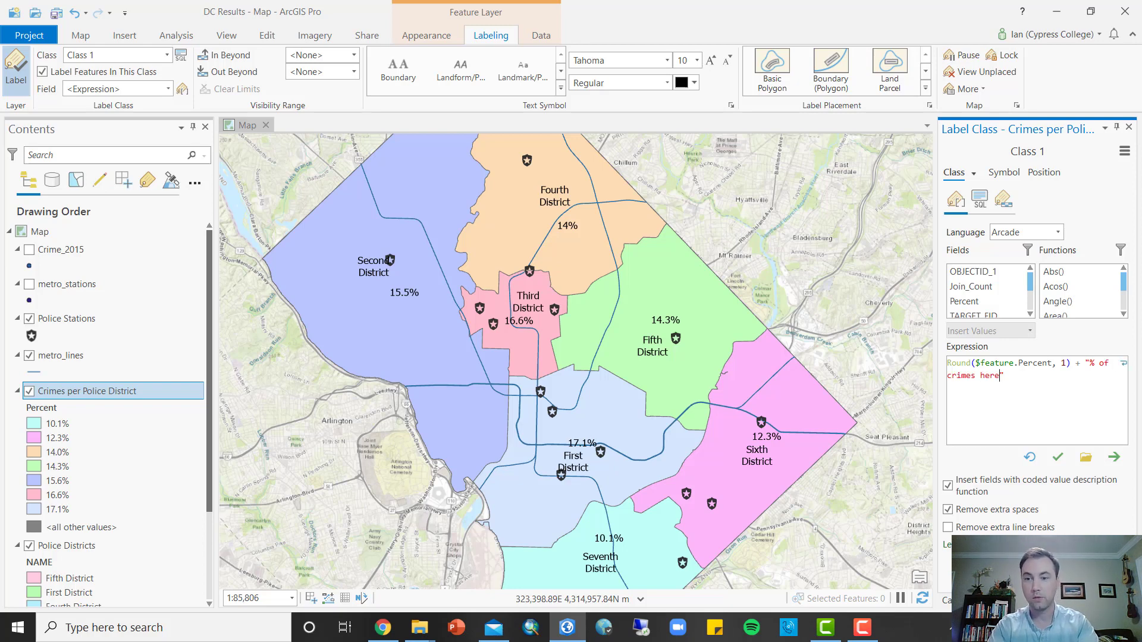
click(1108, 580)
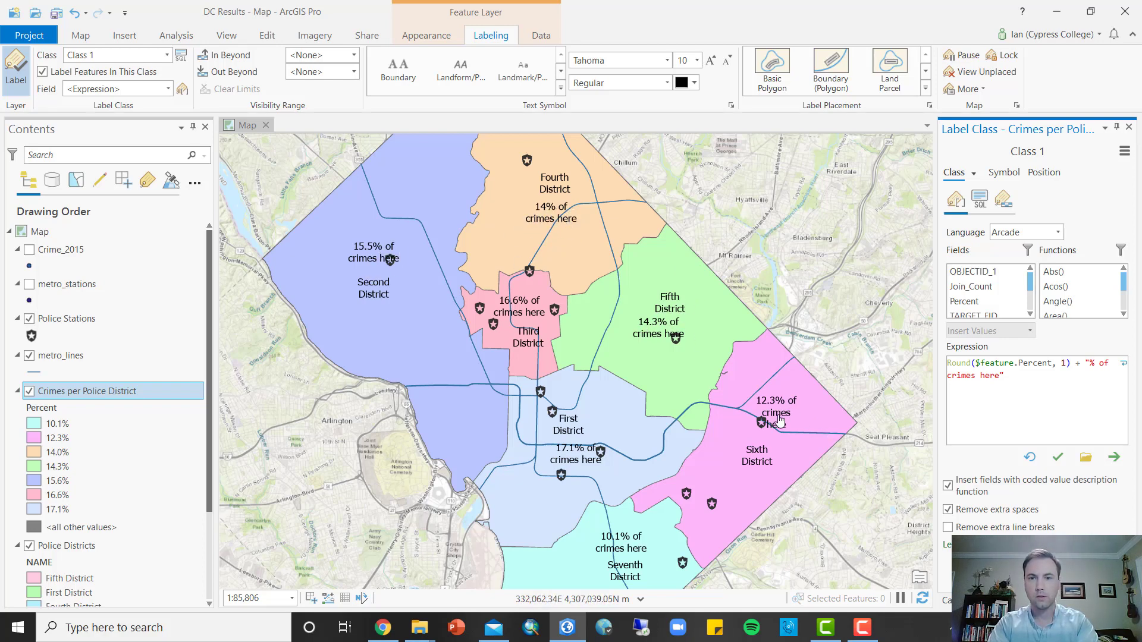
Remove "of crimes here" from the label expression so it reads Round($feature.Percent, 1) + "%", and apply it
click(1004, 375)
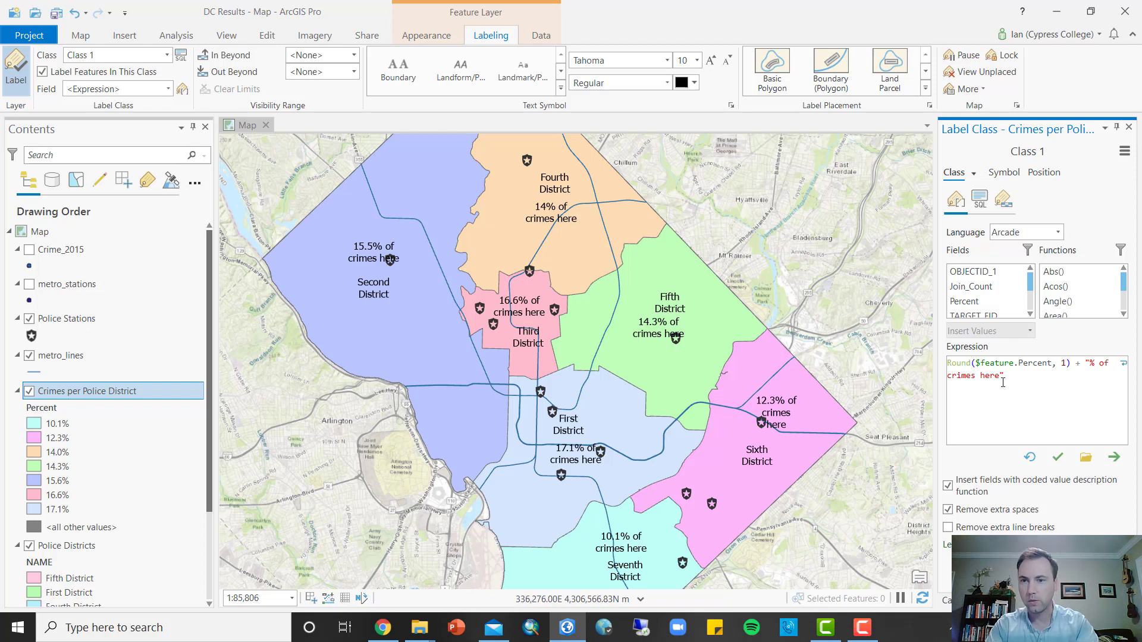
key(shift+Left)
key(shift+Left)
key(shift+Left)
key(shift+Left)
key(shift+Left)
key(shift+Left)
key(shift+Left)
key(shift+Left)
key(shift+Left)
key(shift+Left)
key(shift+Left)
key(shift+Left)
key(shift+Left)
key(shift+Left)
key(shift+Left)
key(shift+Left)
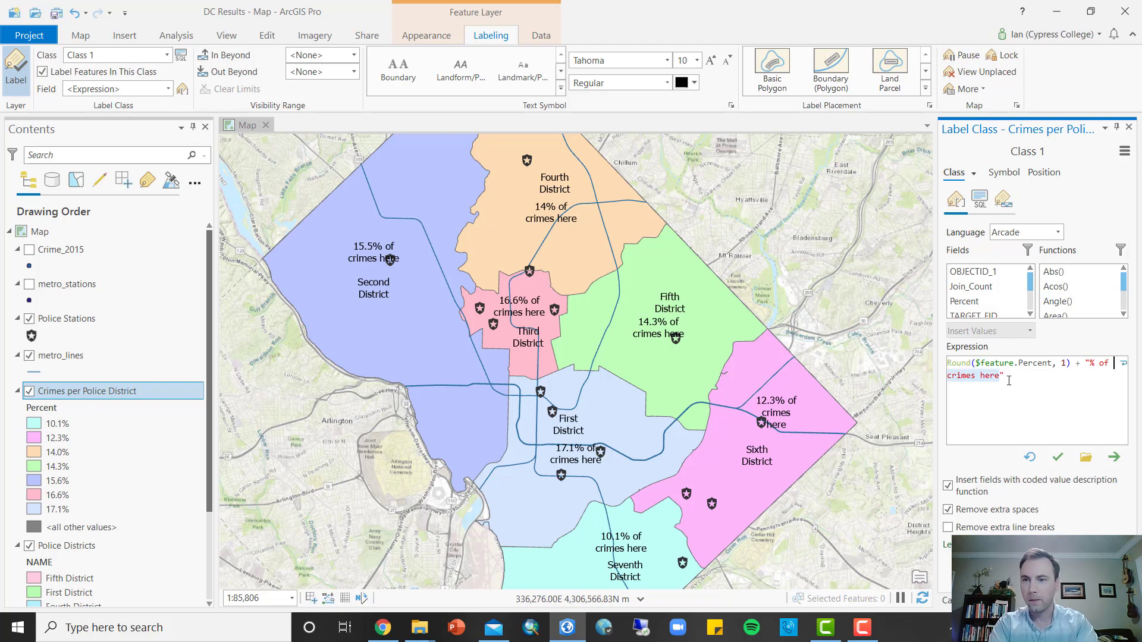
key(BackSpace)
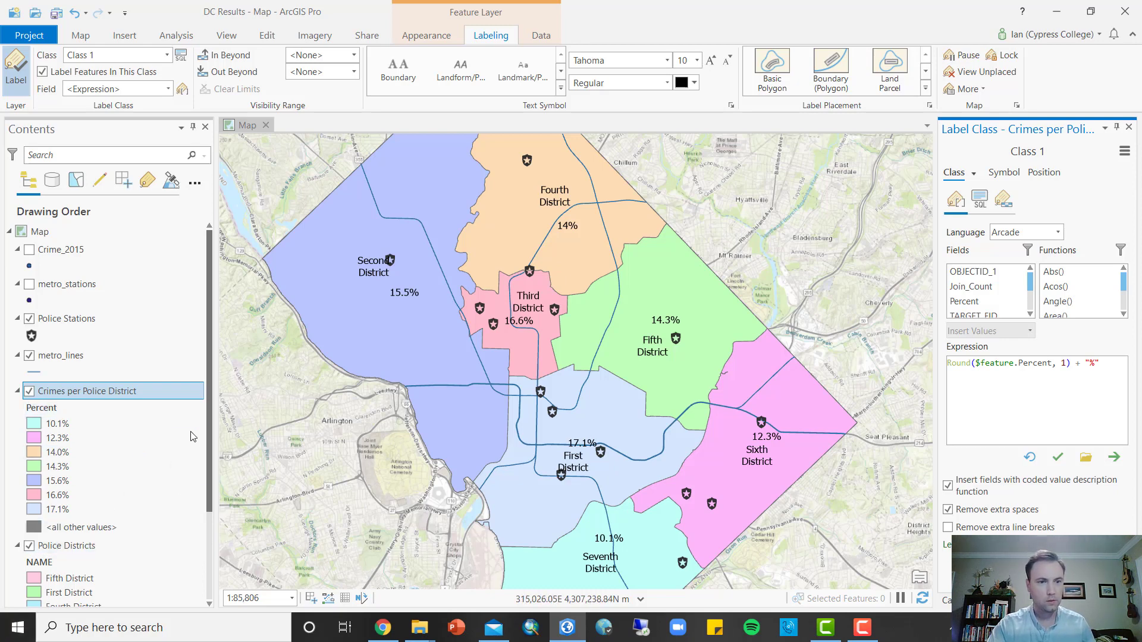
Change the primary symbology of the Crimes per Police District layer to Single Symbol
scroll(132, 369, down, 1)
scroll(132, 369, down, 2)
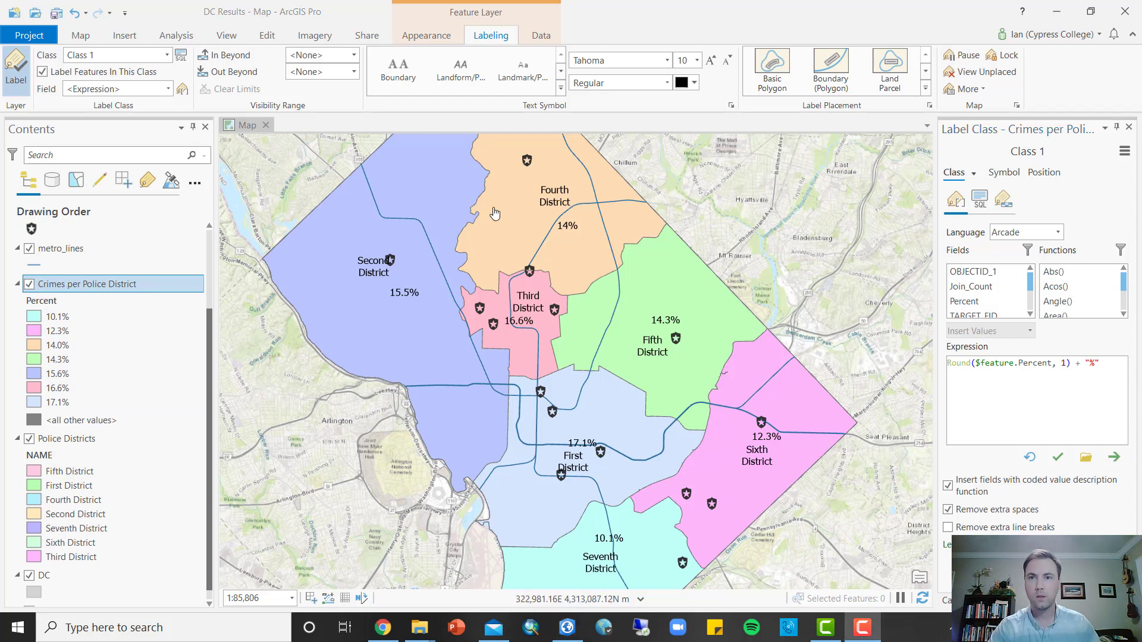
click(185, 287)
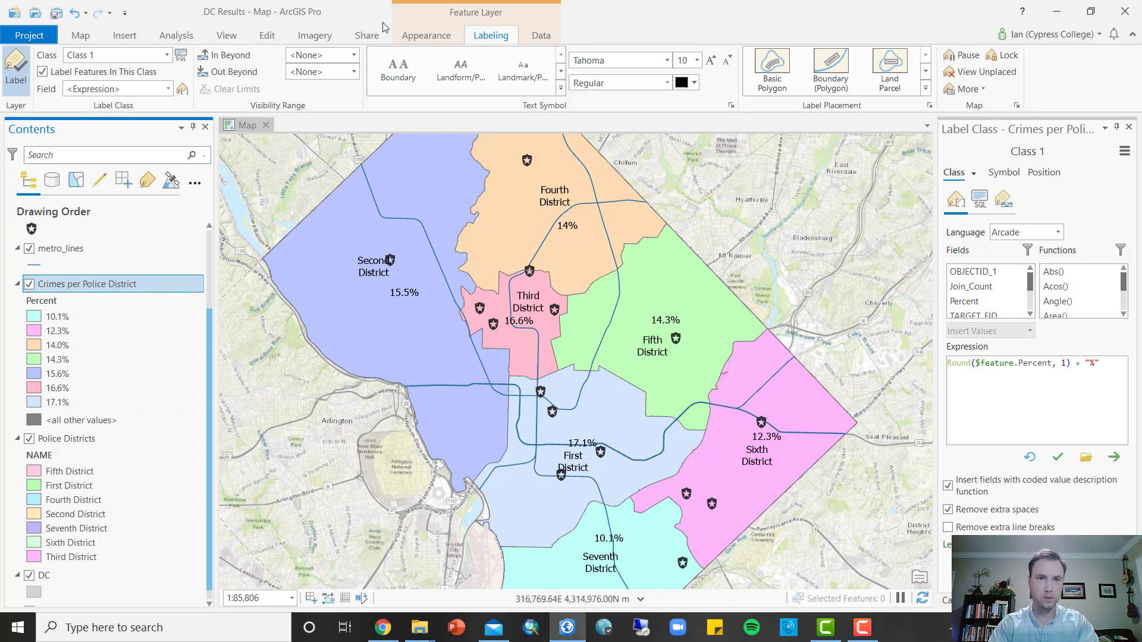
click(427, 39)
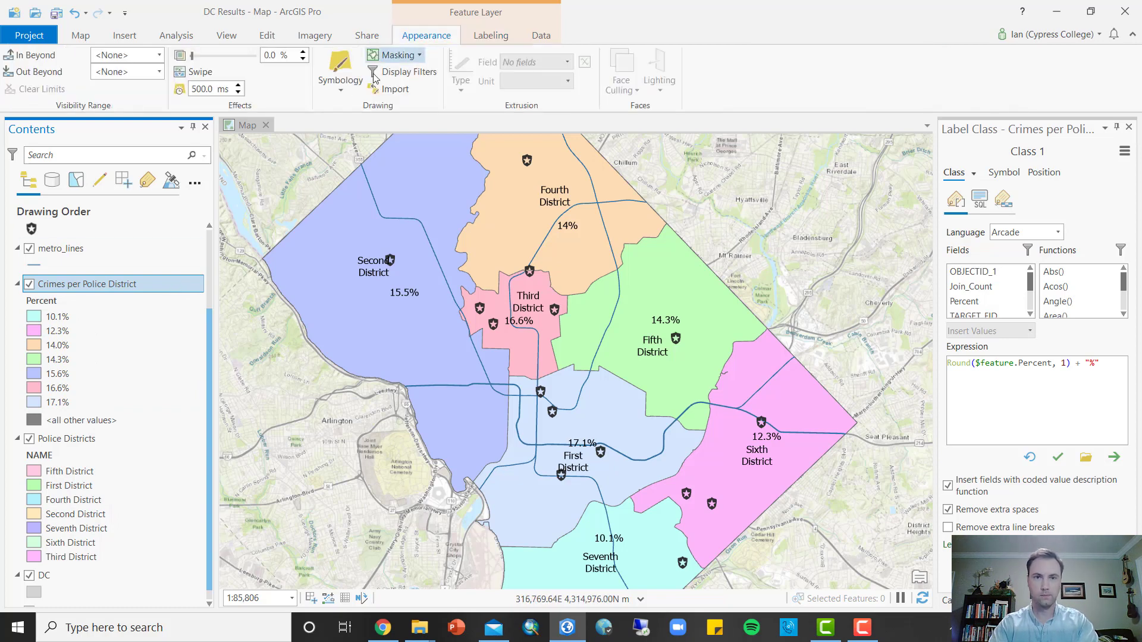
click(340, 66)
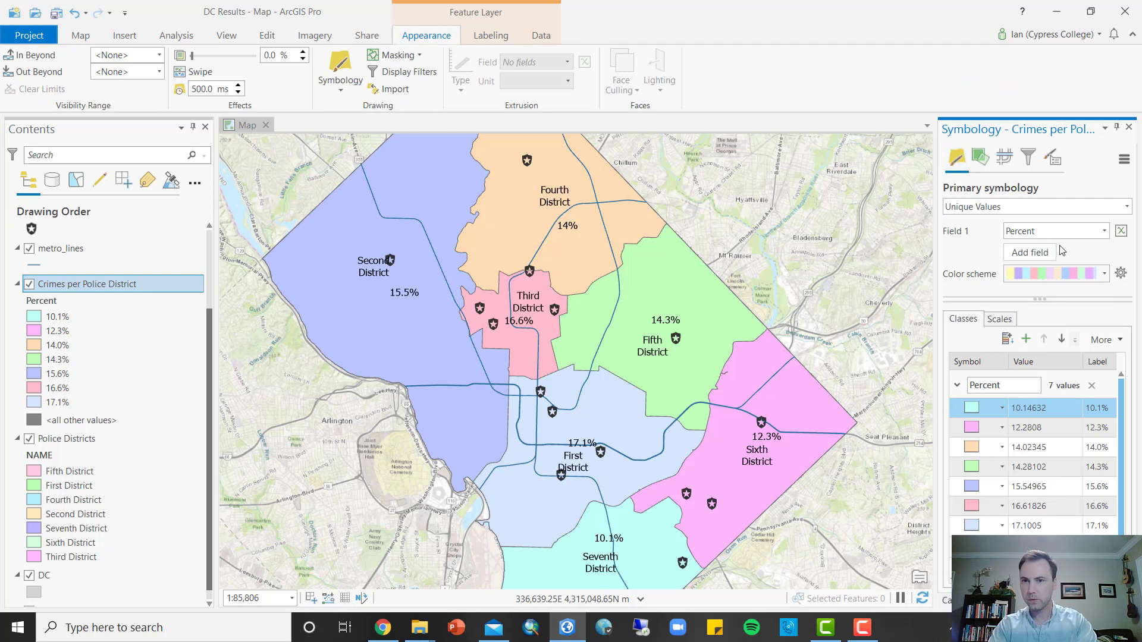
click(1078, 214)
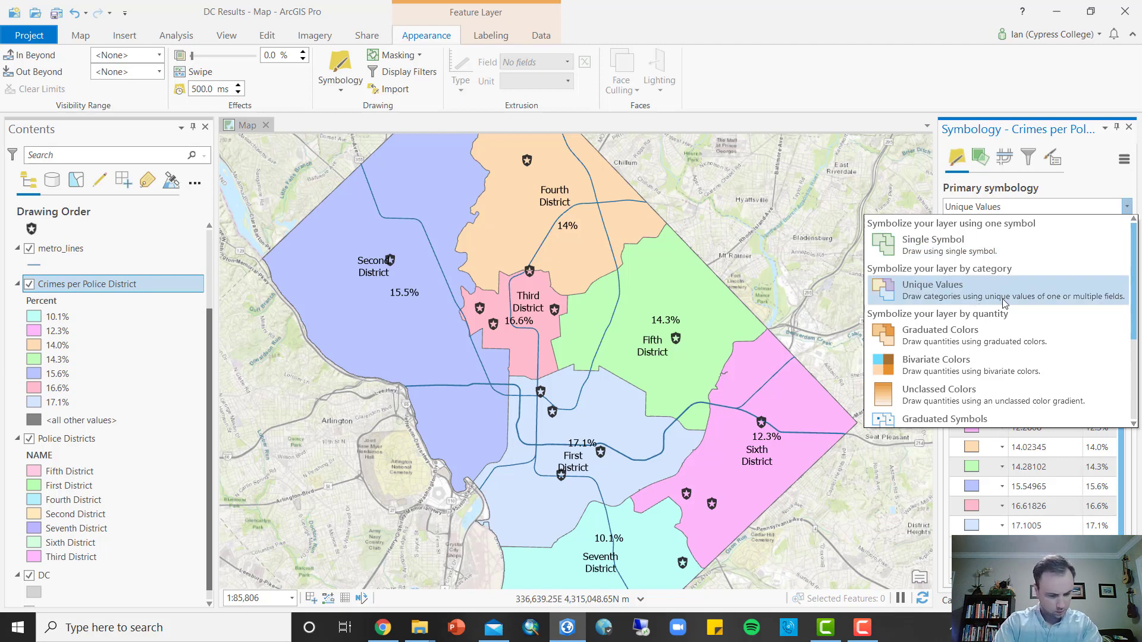
click(1001, 254)
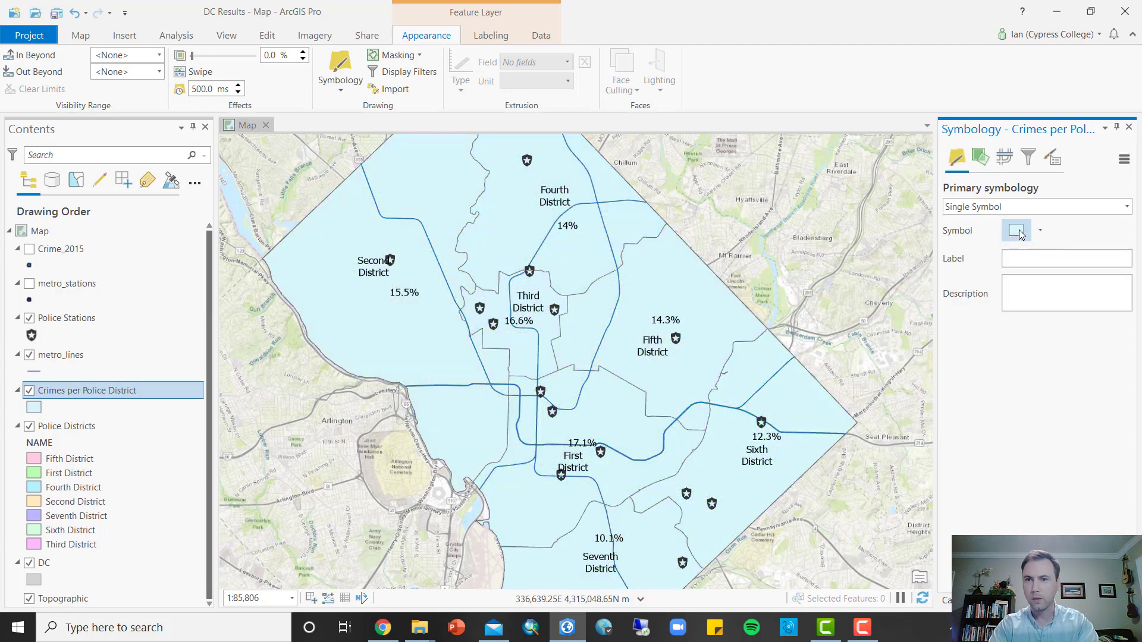
Give the Crimes per Police District polygons the unfilled black outline symbol with an outline width of 0.5 pt
click(1018, 232)
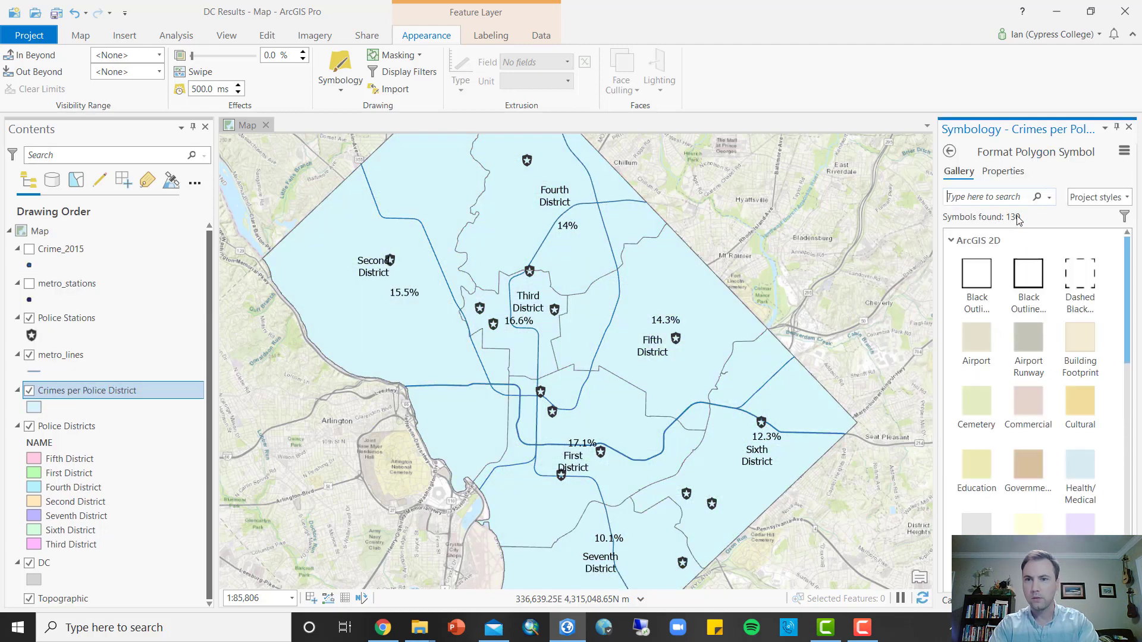
click(992, 284)
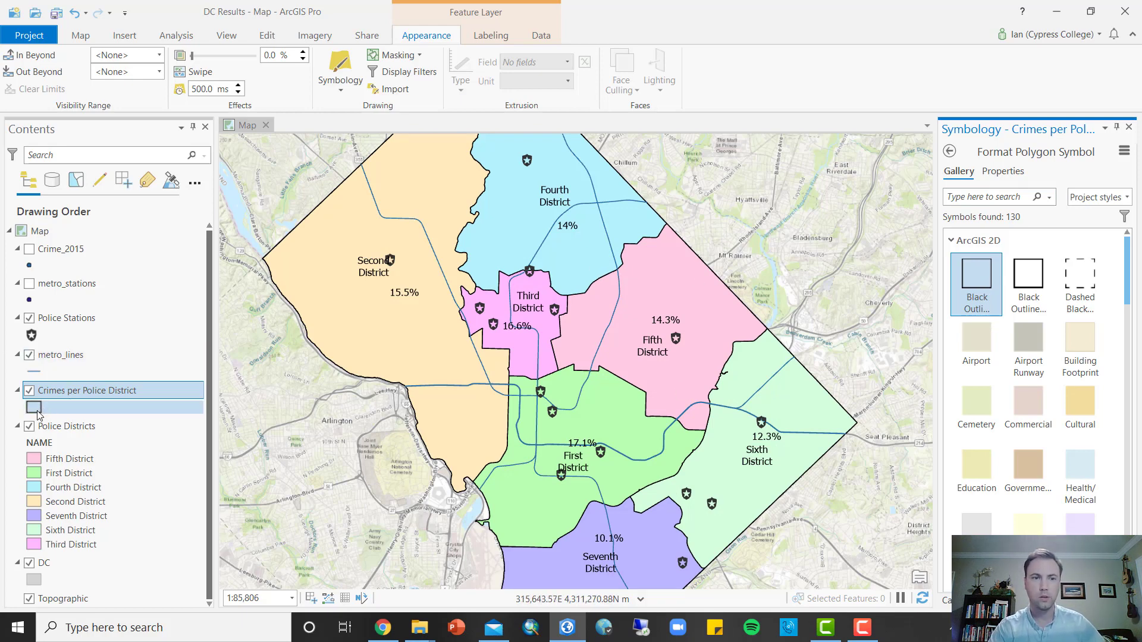
click(1011, 172)
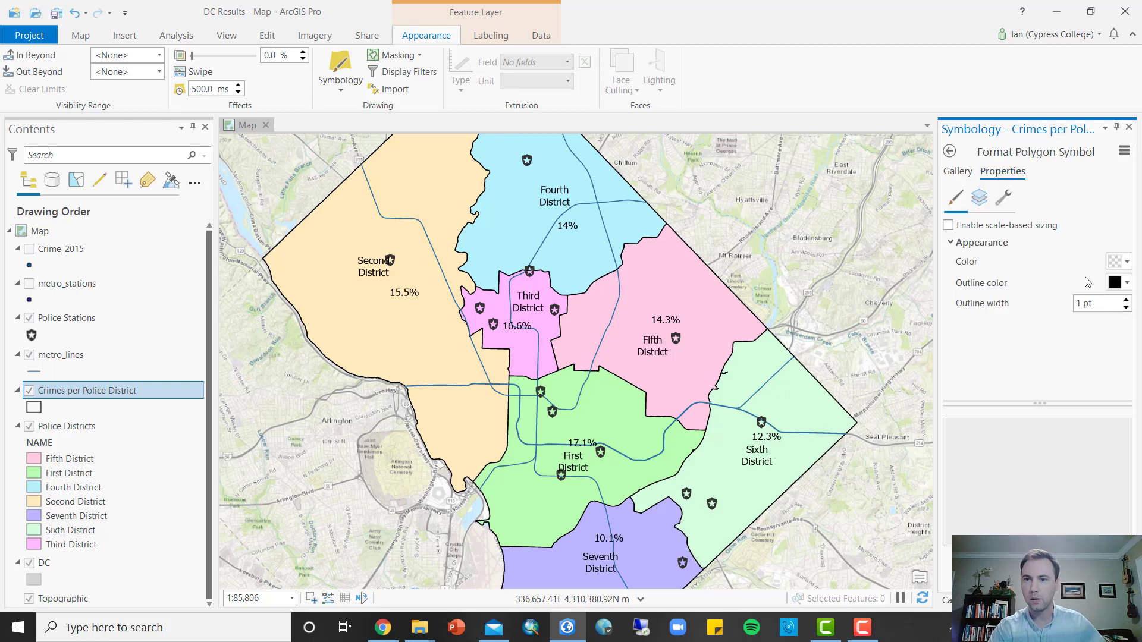
click(1081, 302)
key(BackSpace)
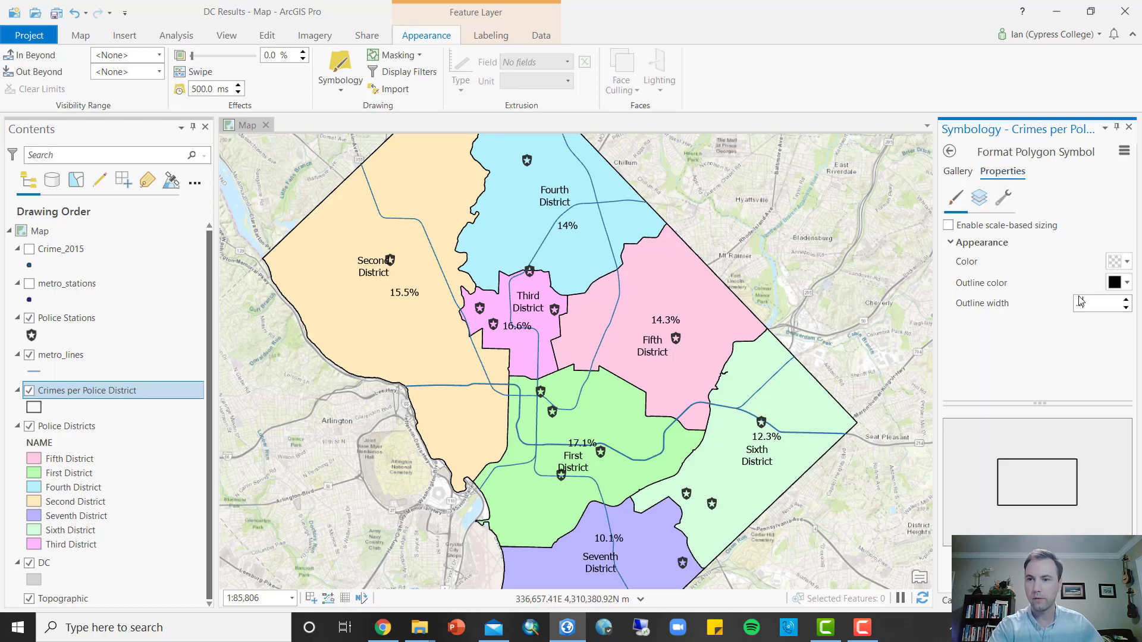
text(0.5)
key(Return)
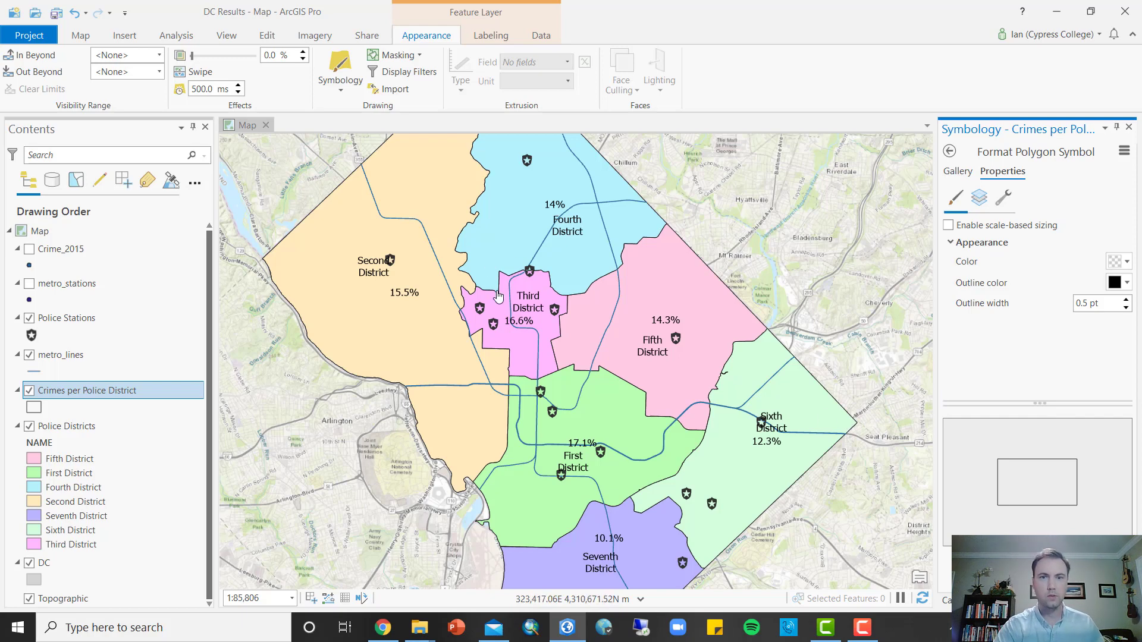
Select the Police Districts layer and turn off its visibility
key(F10)
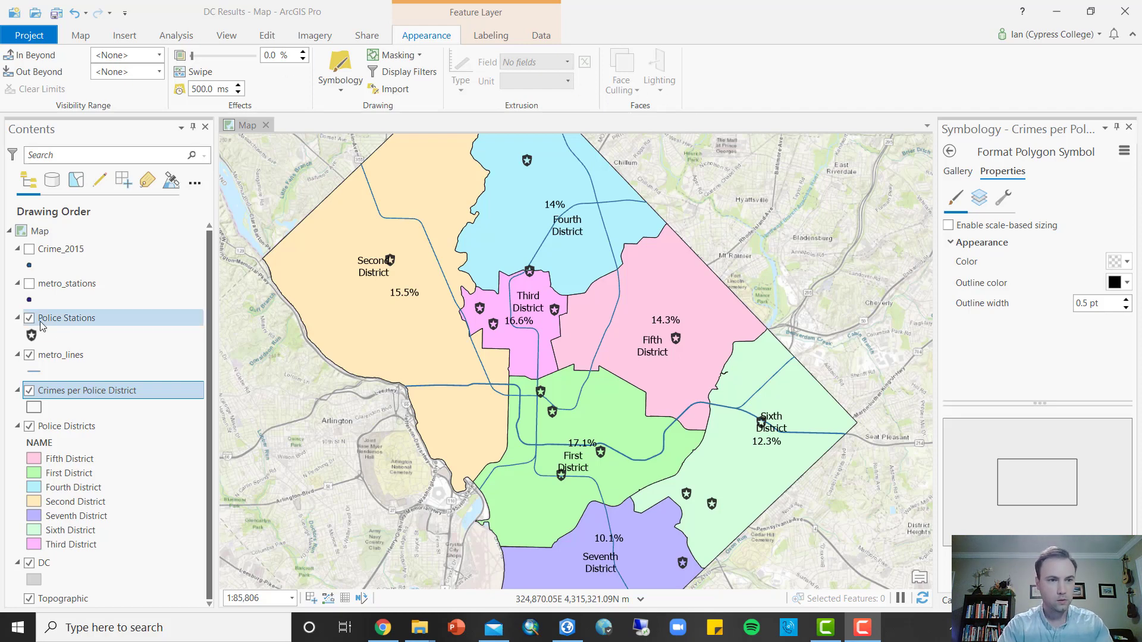
click(20, 429)
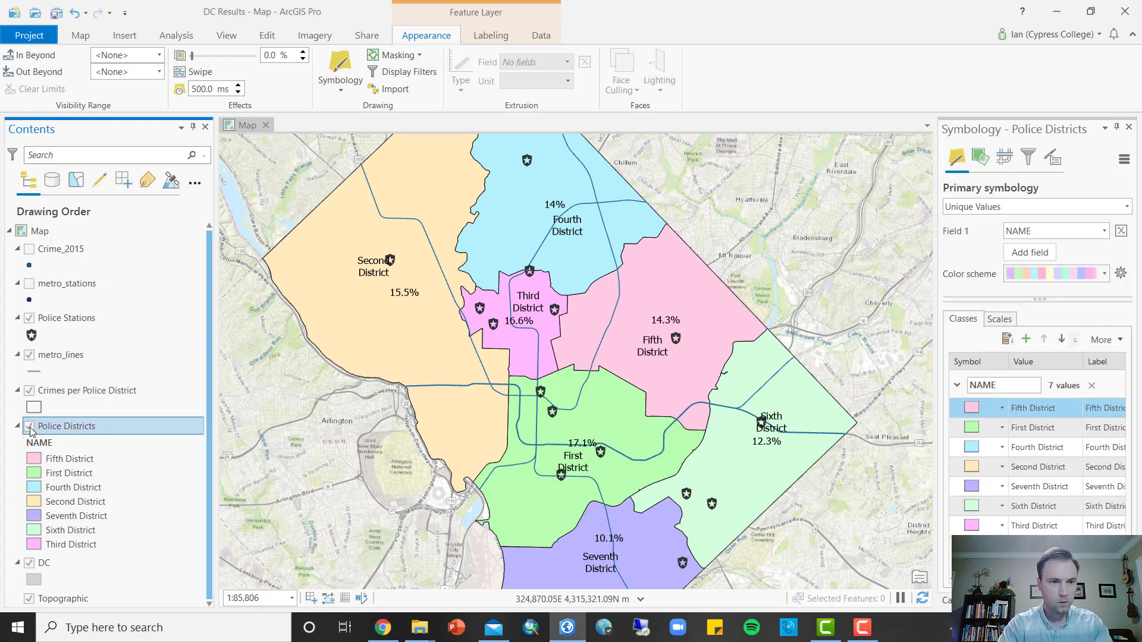
click(30, 427)
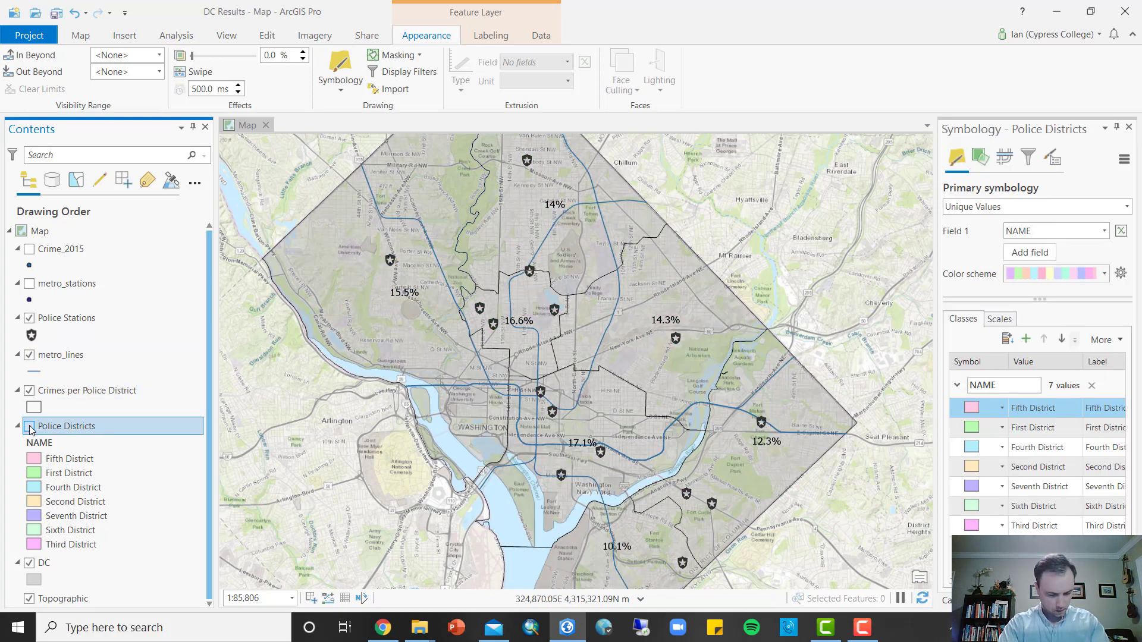
Turn off the Crimes per Police District layer and create a Service Area network analysis layer
click(31, 393)
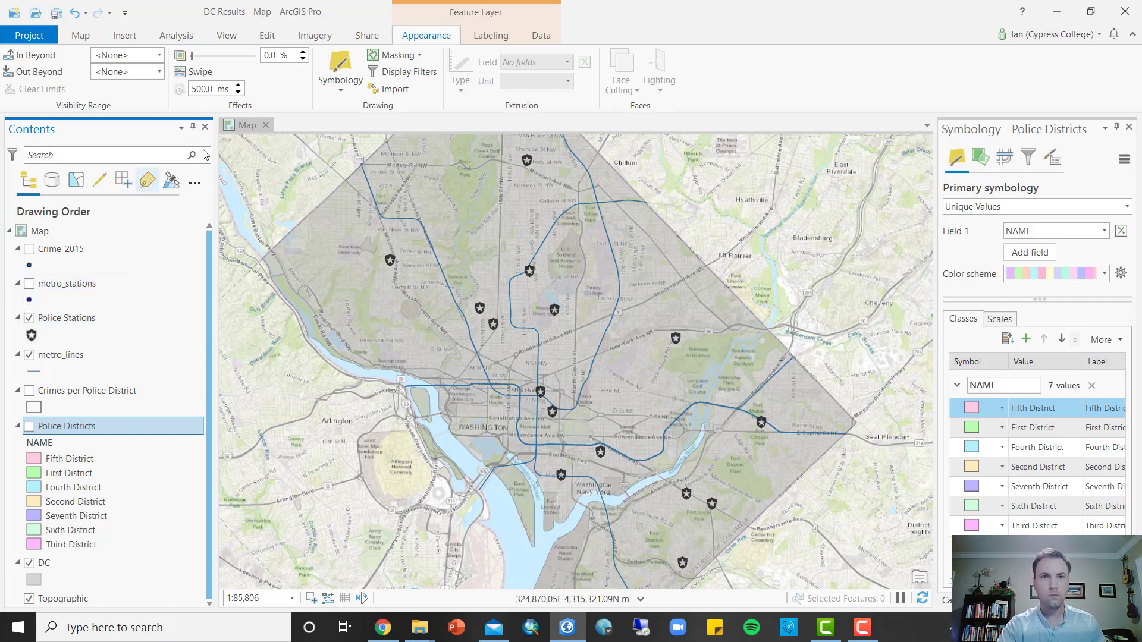
click(173, 37)
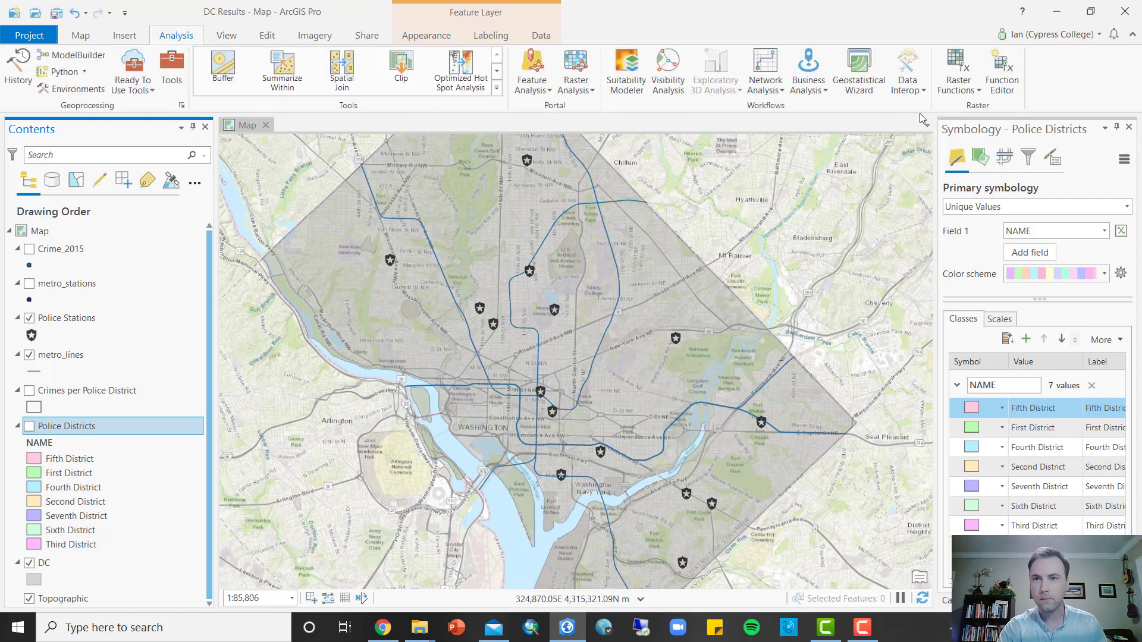
click(769, 91)
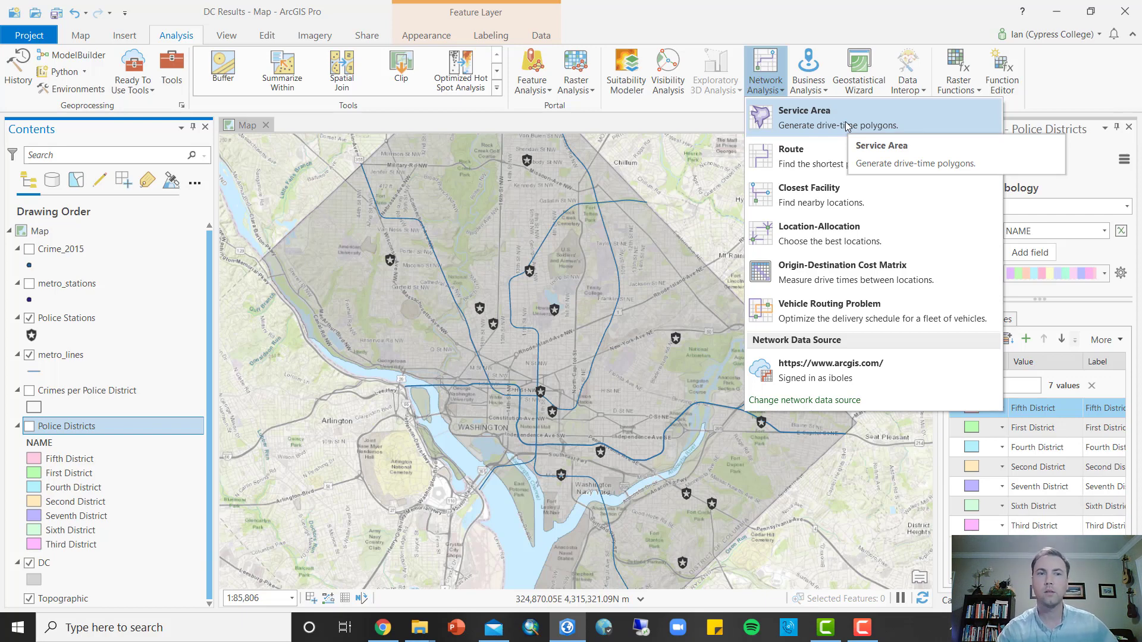
click(861, 125)
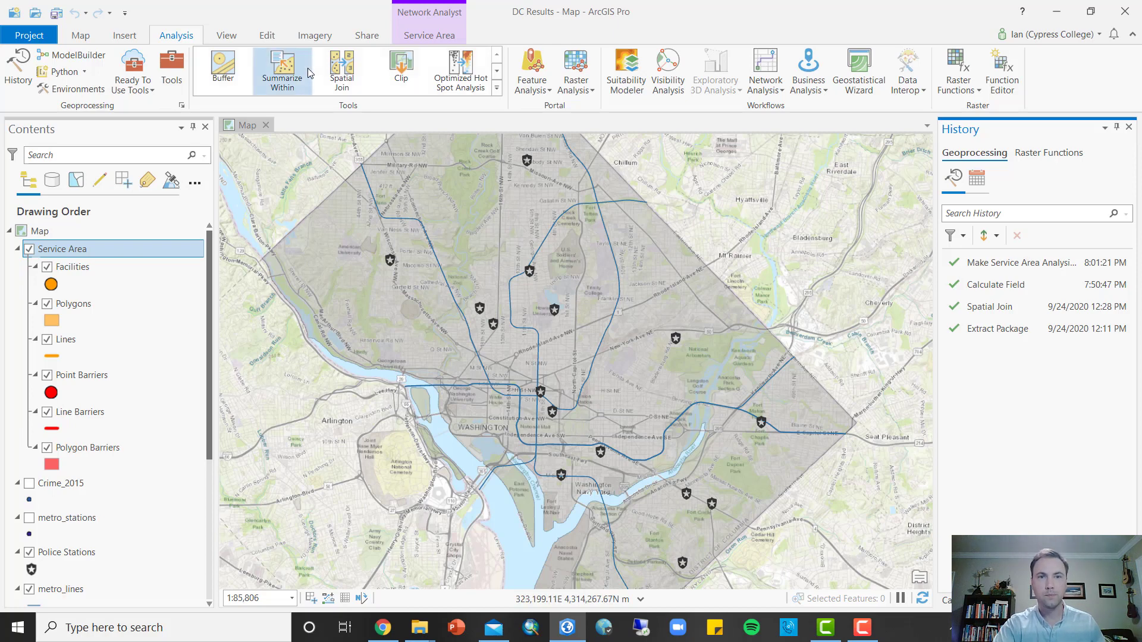
Import the Police Stations layer into the Service Area analysis as its facilities
click(436, 37)
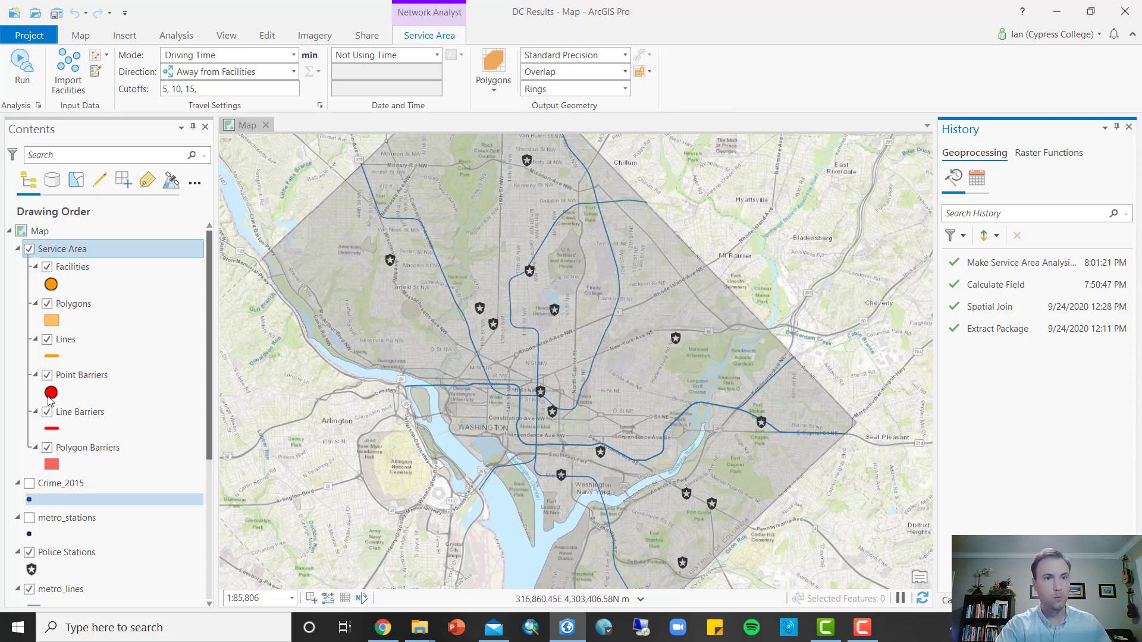
click(67, 63)
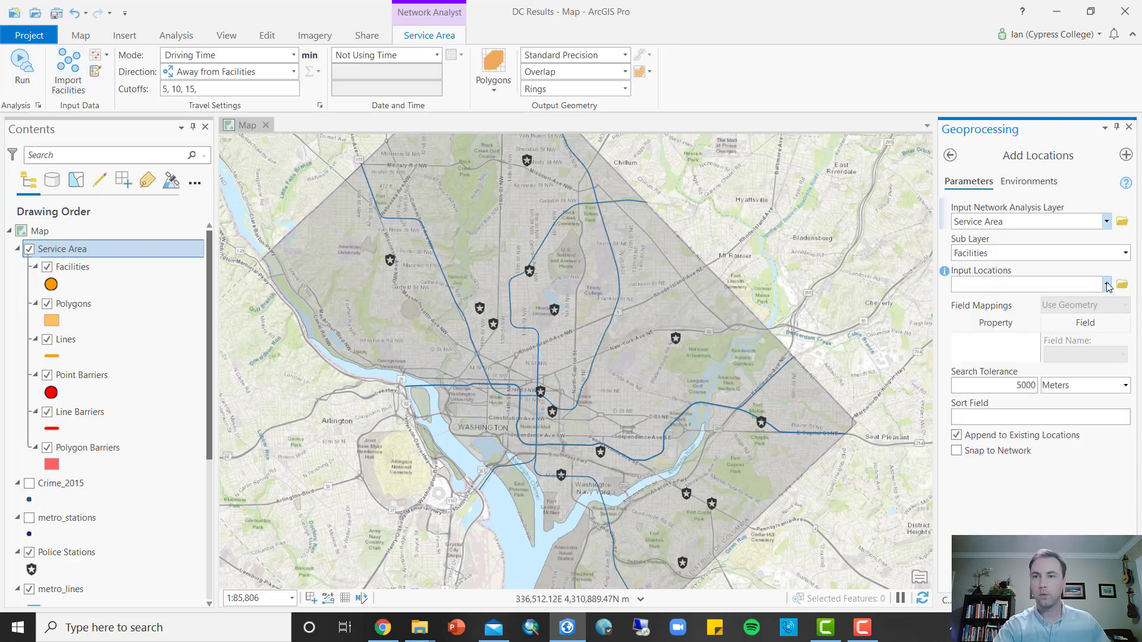
click(1108, 285)
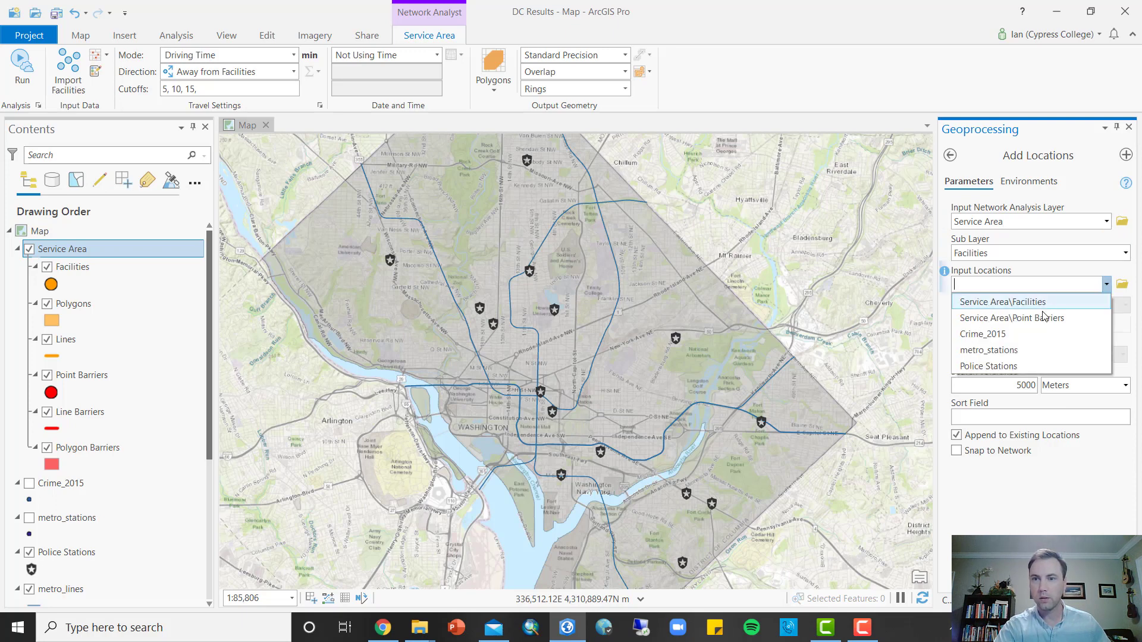
click(1002, 366)
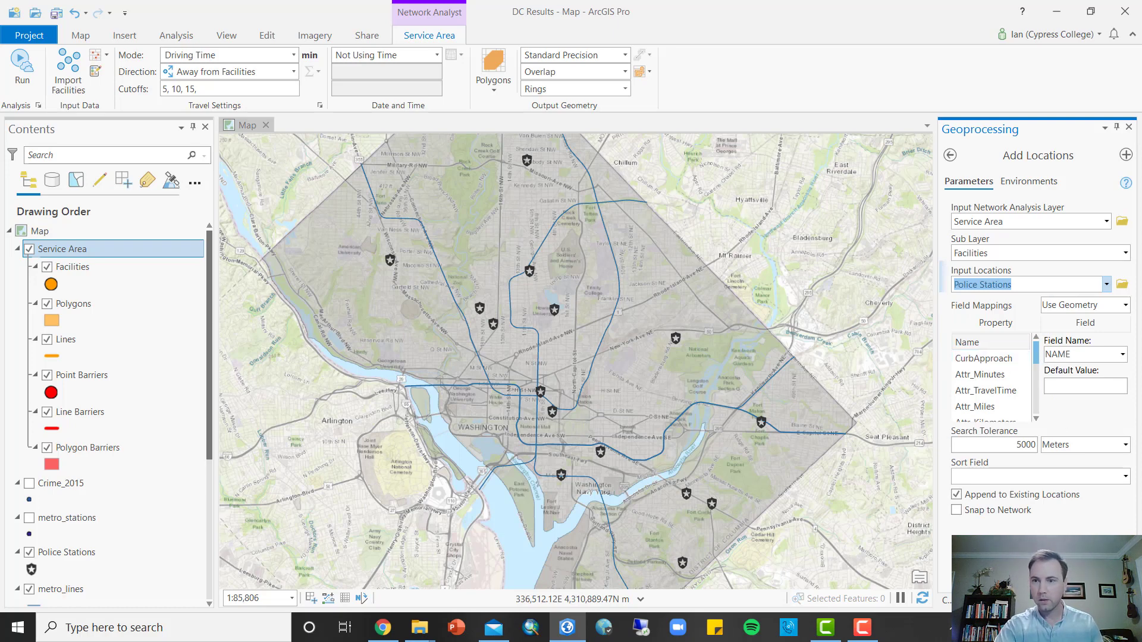
click(1106, 580)
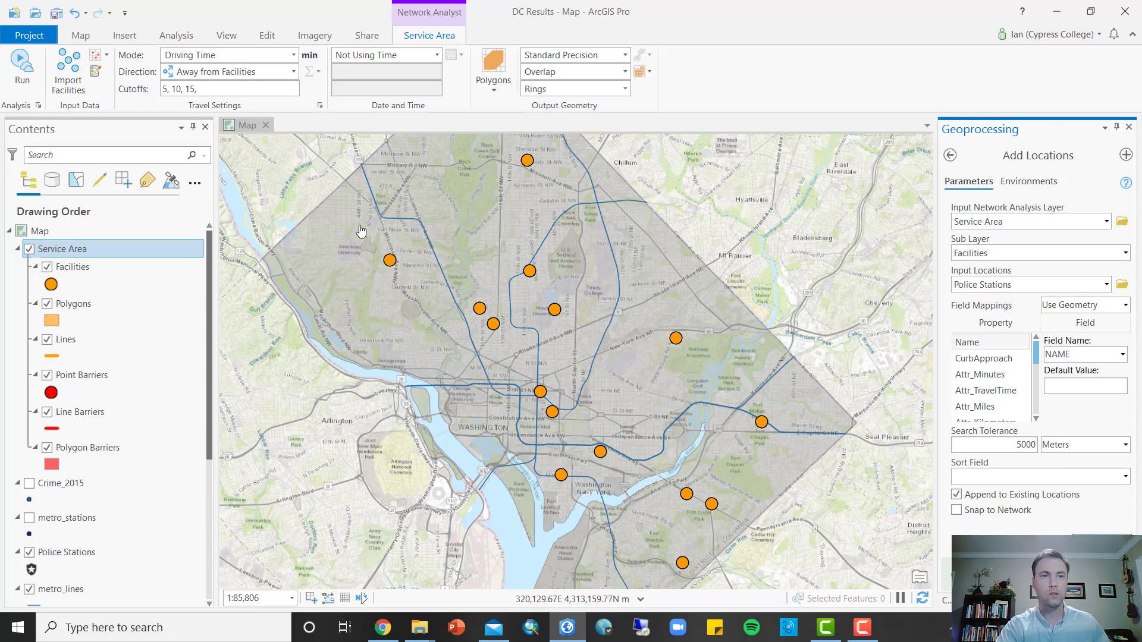
click(29, 250)
click(29, 250)
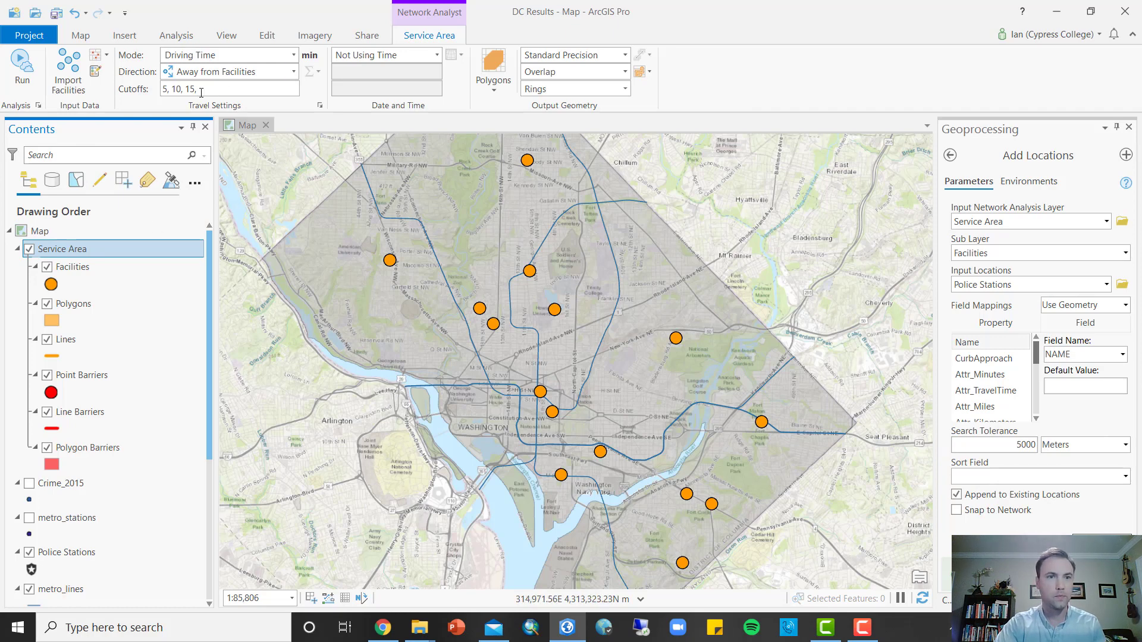
Run the Service Area analysis with a driving-time cutoff of 3 minutes and Split output polygons
drag(231, 92, 160, 97)
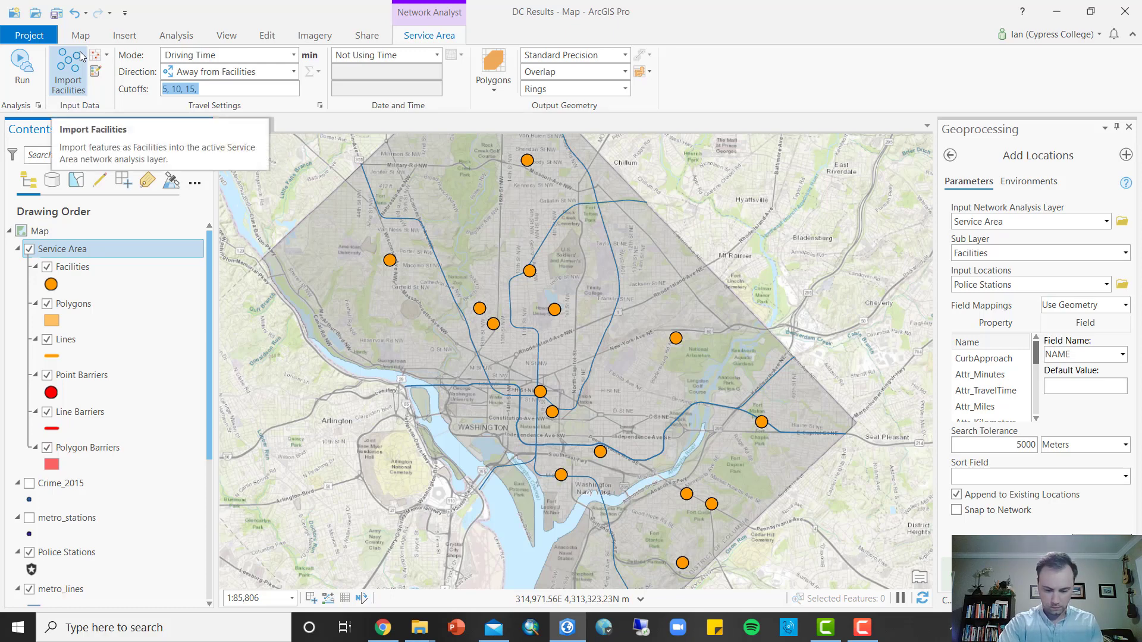
text(3)
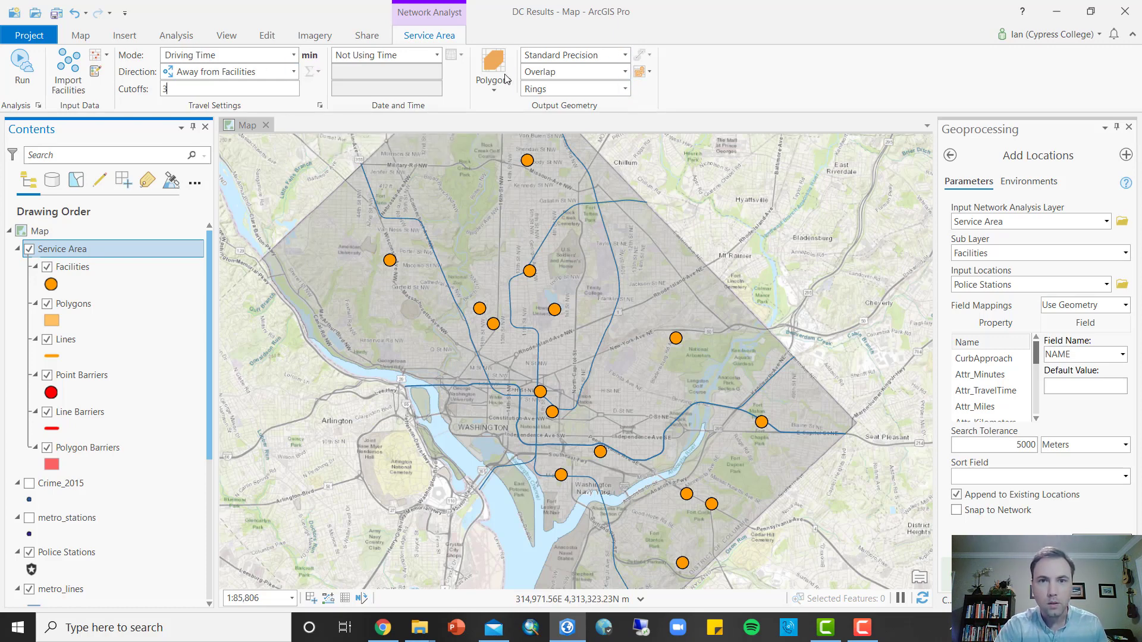
text(,)
click(625, 71)
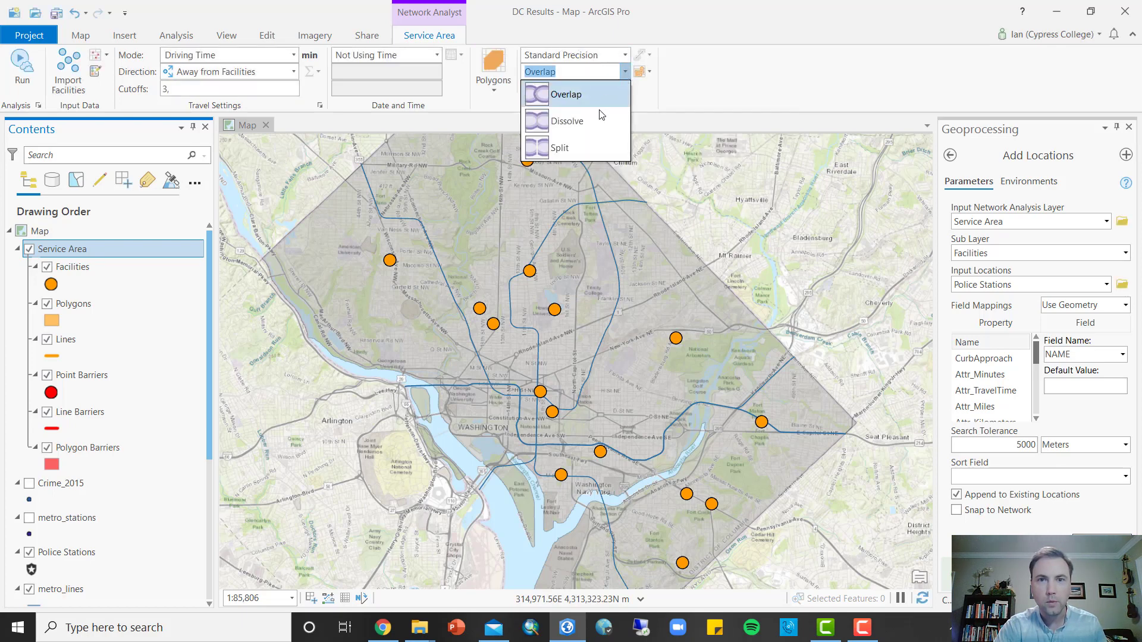
click(591, 141)
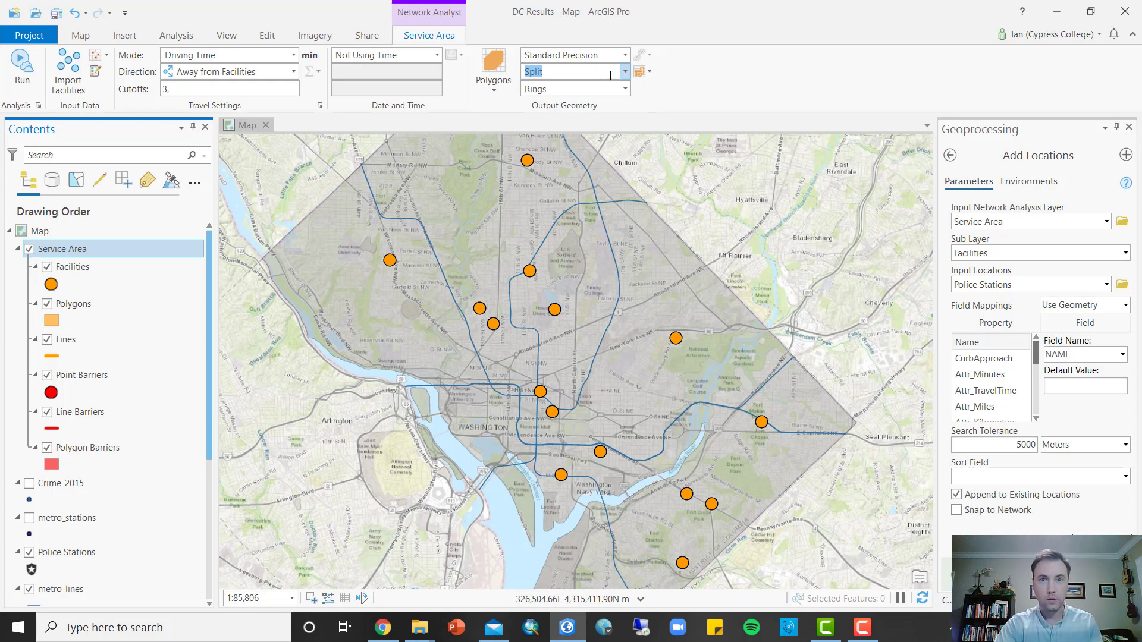
click(624, 71)
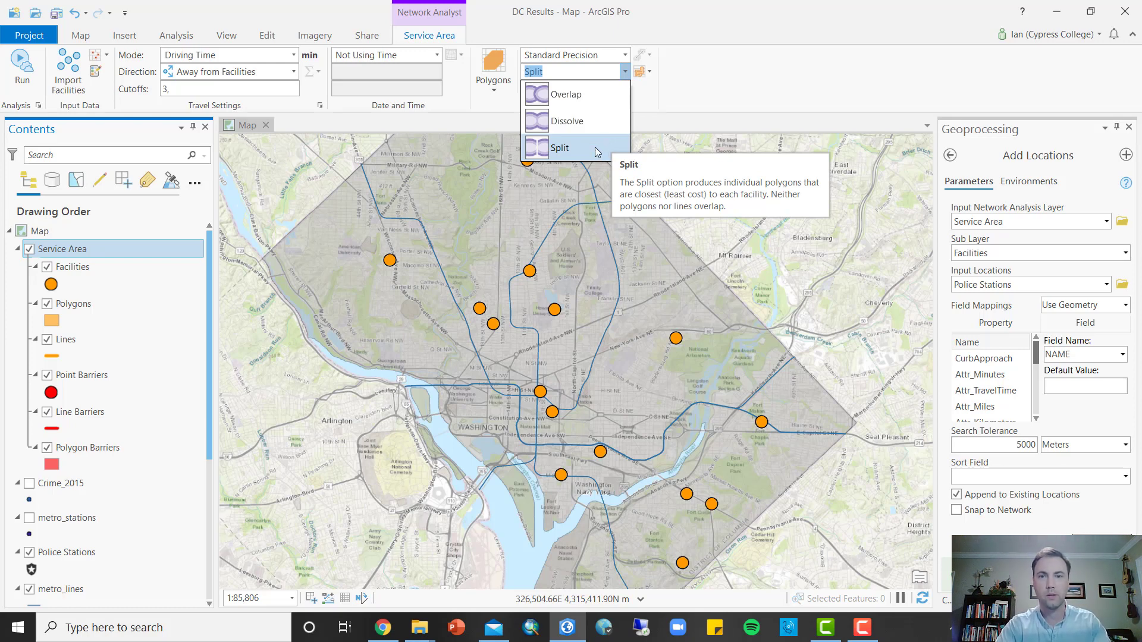
click(596, 148)
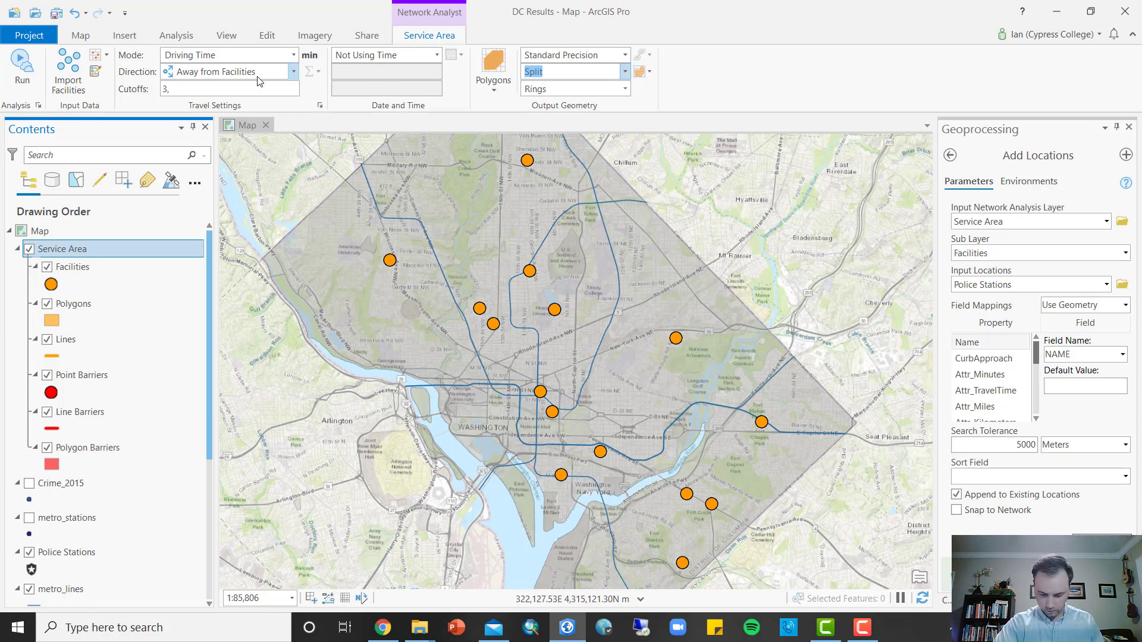
click(10, 65)
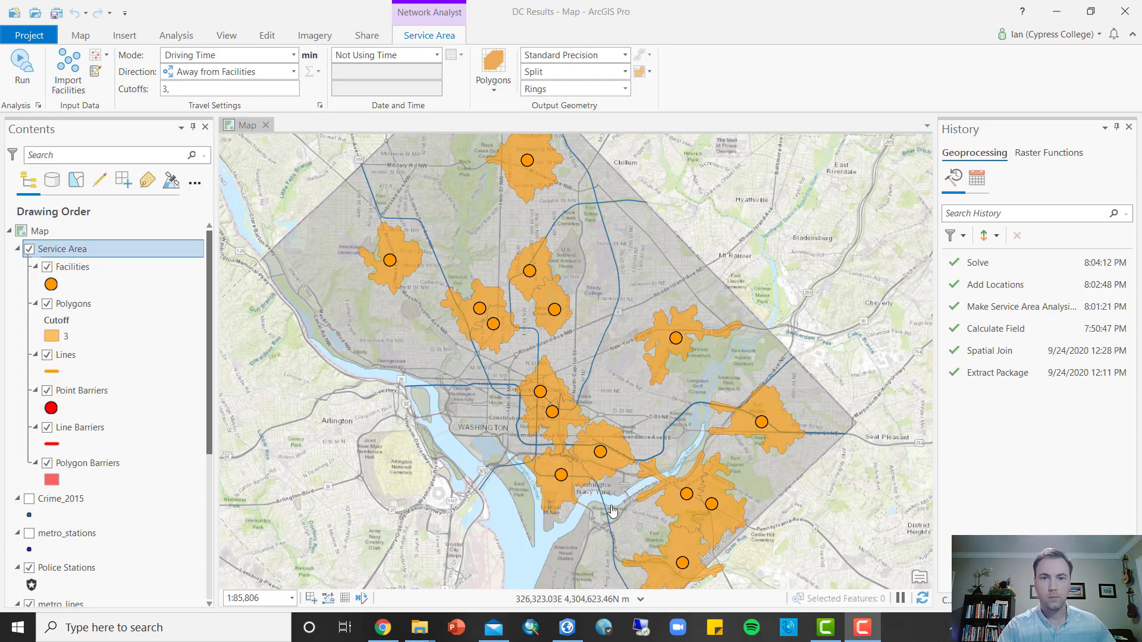
click(688, 546)
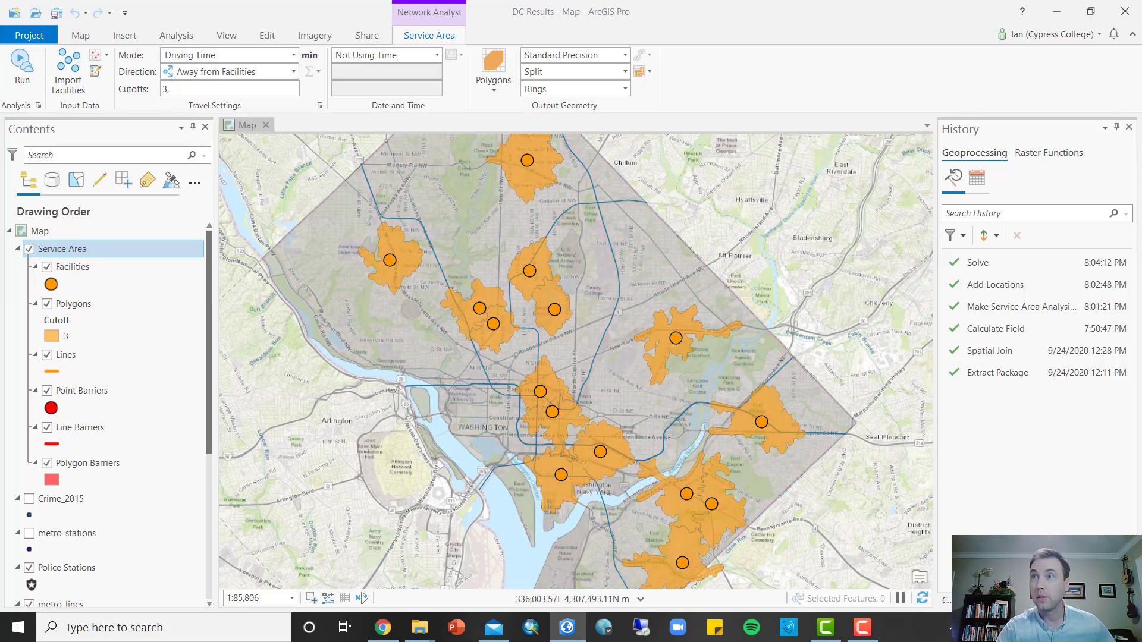
click(701, 496)
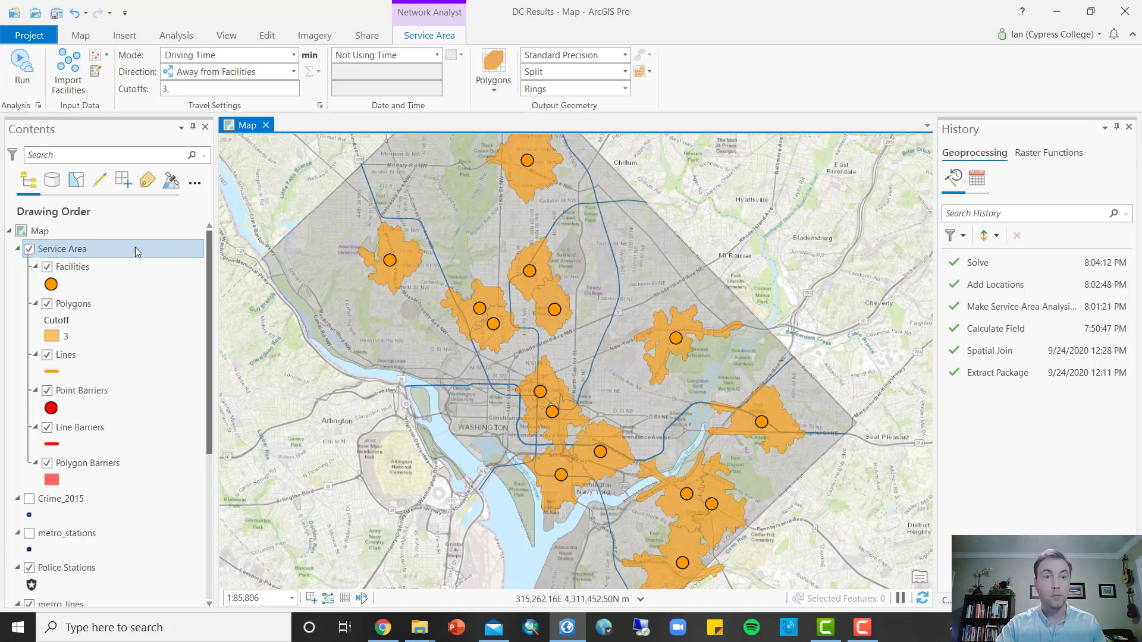
Export the Service Area Polygons sublayer to DC Results.gdb as a feature class named threemiles
right_click(77, 307)
mouse_move(174, 516)
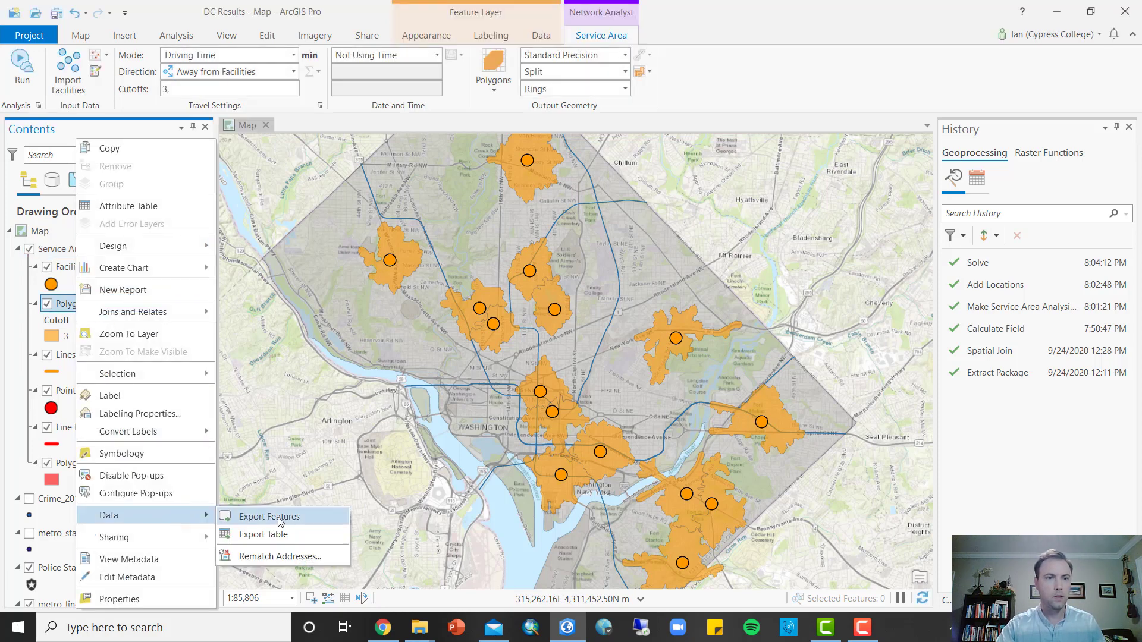
click(300, 517)
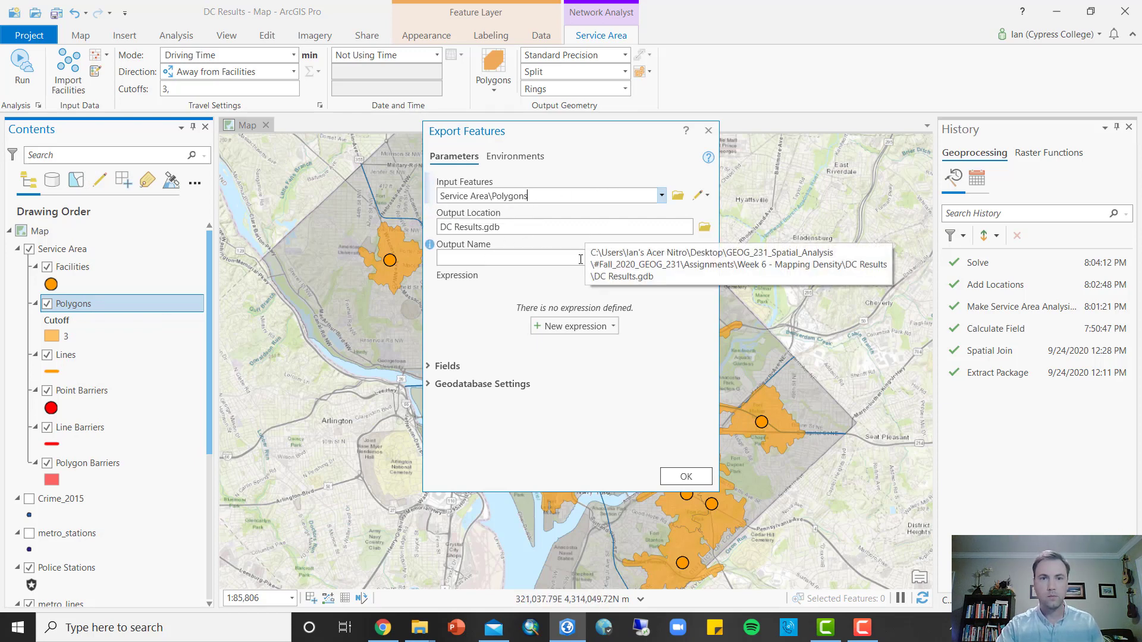
click(535, 258)
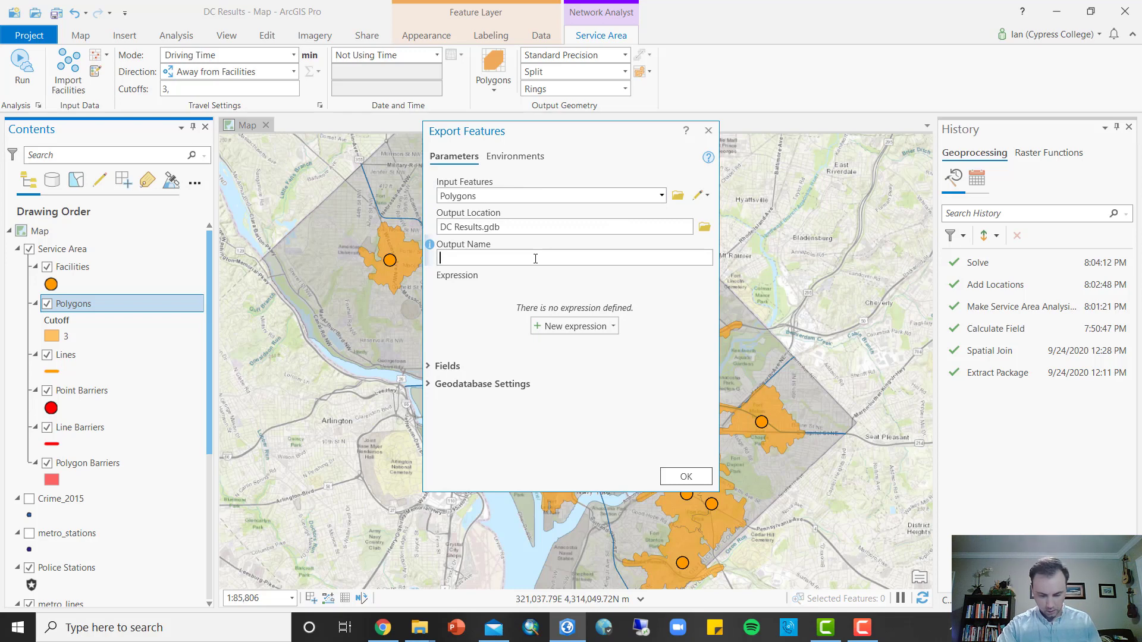
text(threemiles)
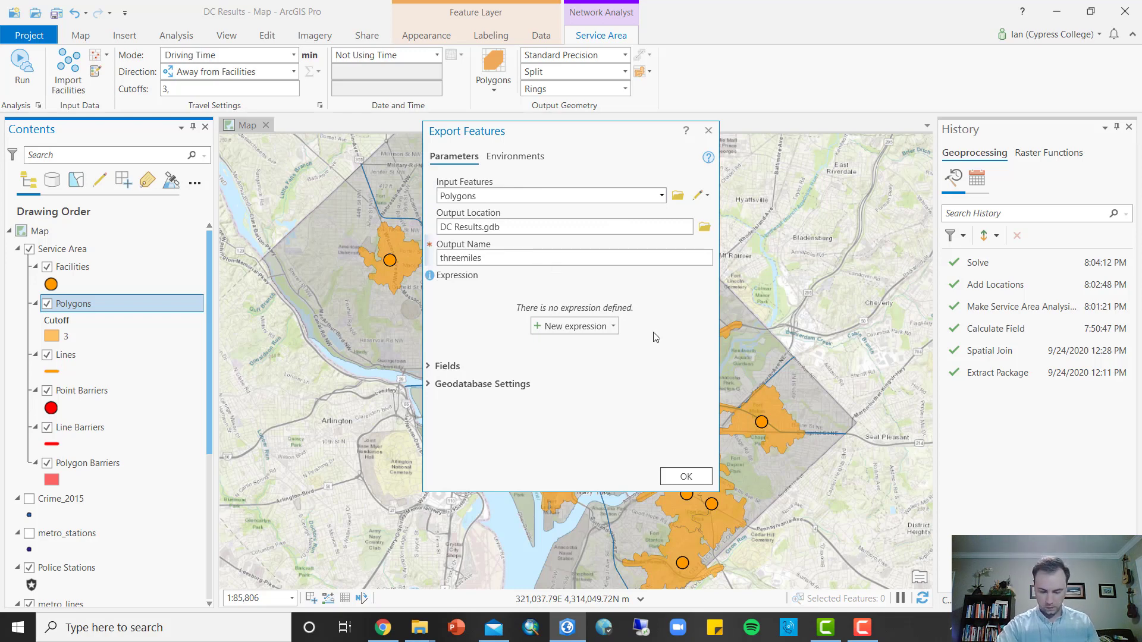
click(685, 476)
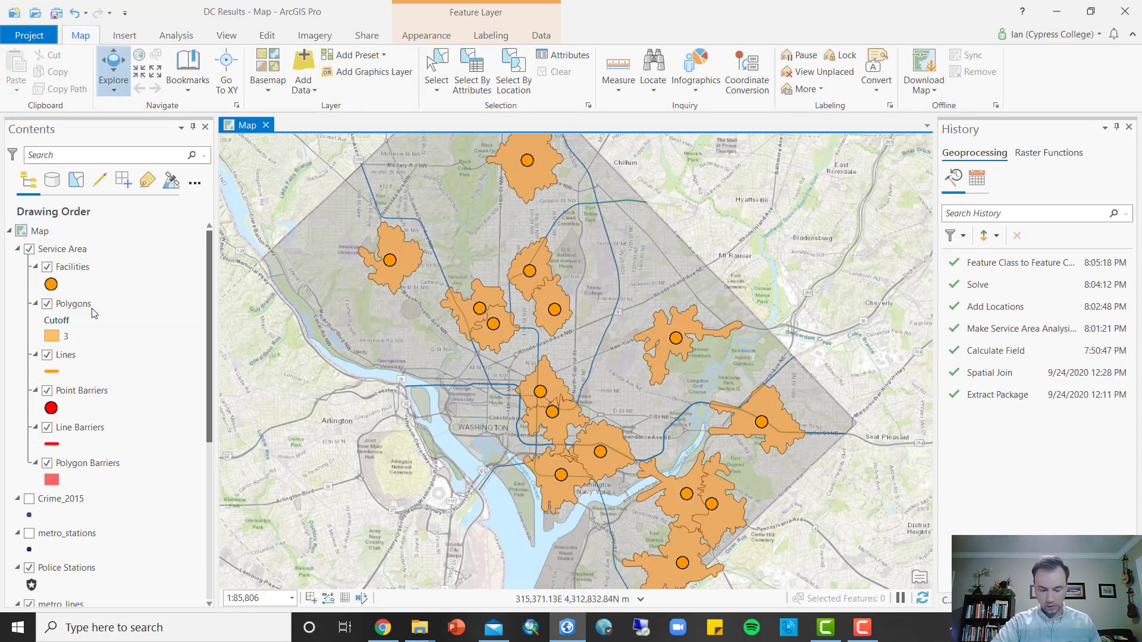
Remove the Service Area analysis layer from the map
click(58, 249)
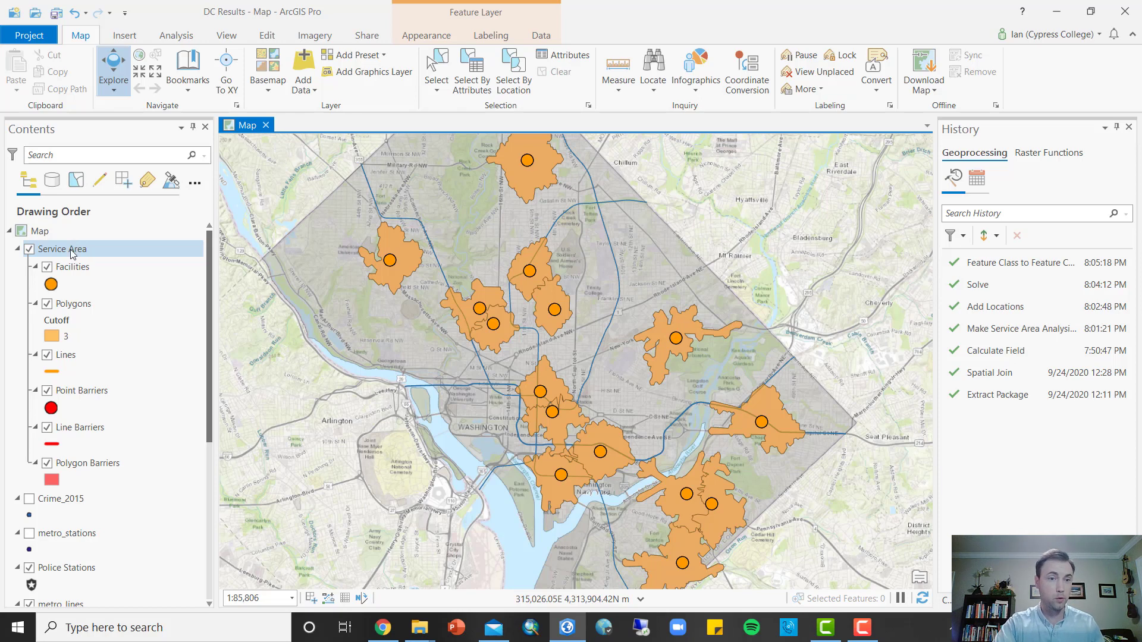
right_click(72, 252)
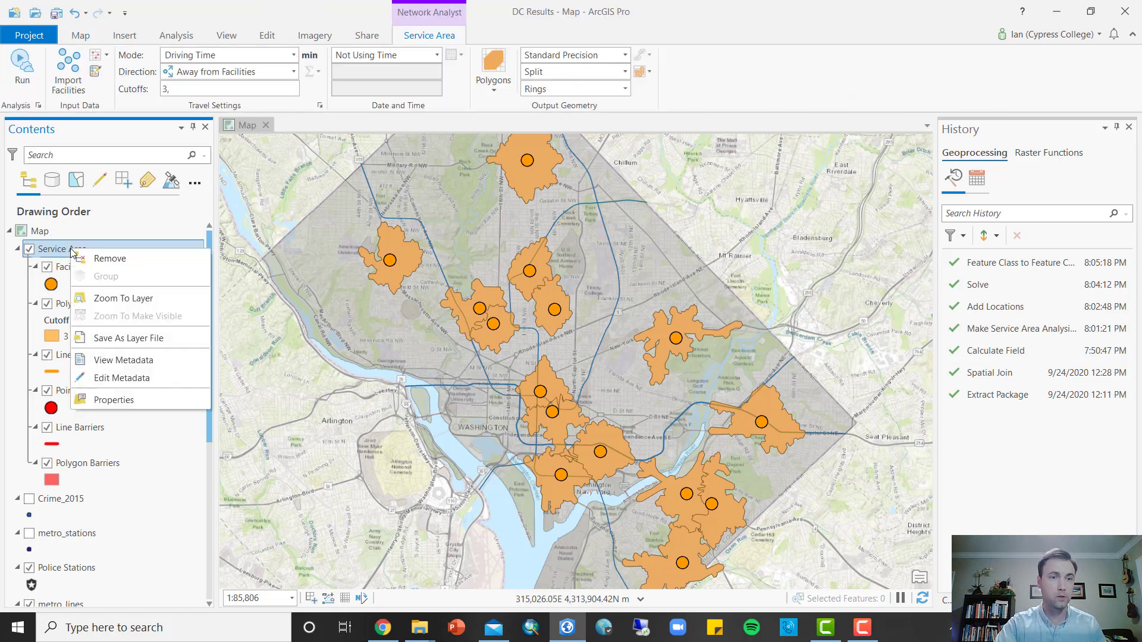
click(144, 259)
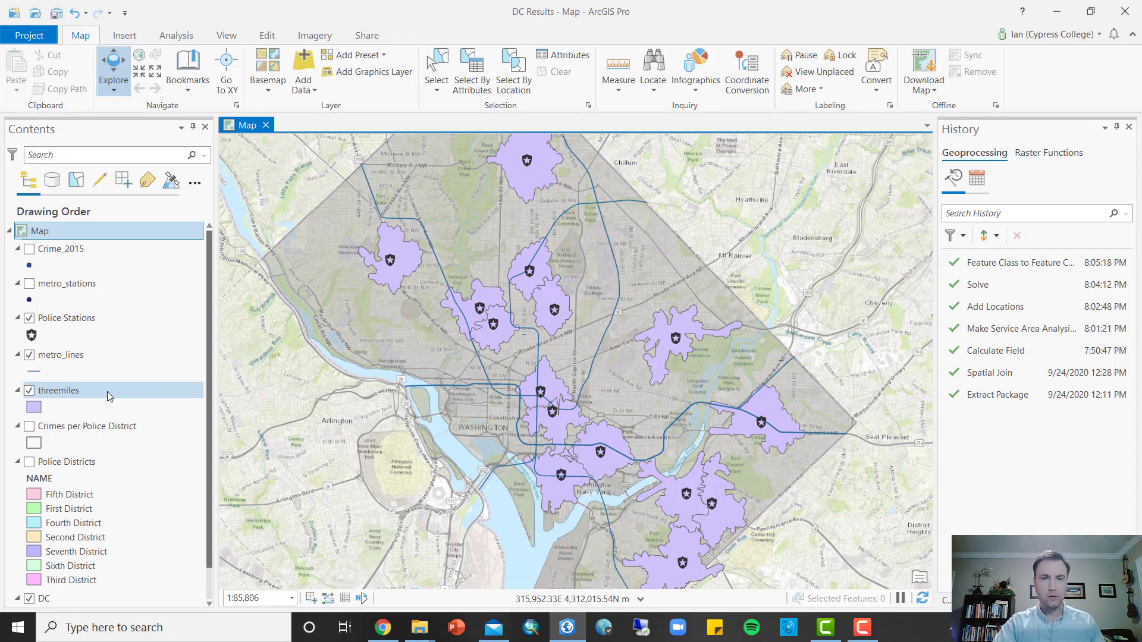
Rename the threemiles layer to 3 Mile Drive Time
click(58, 391)
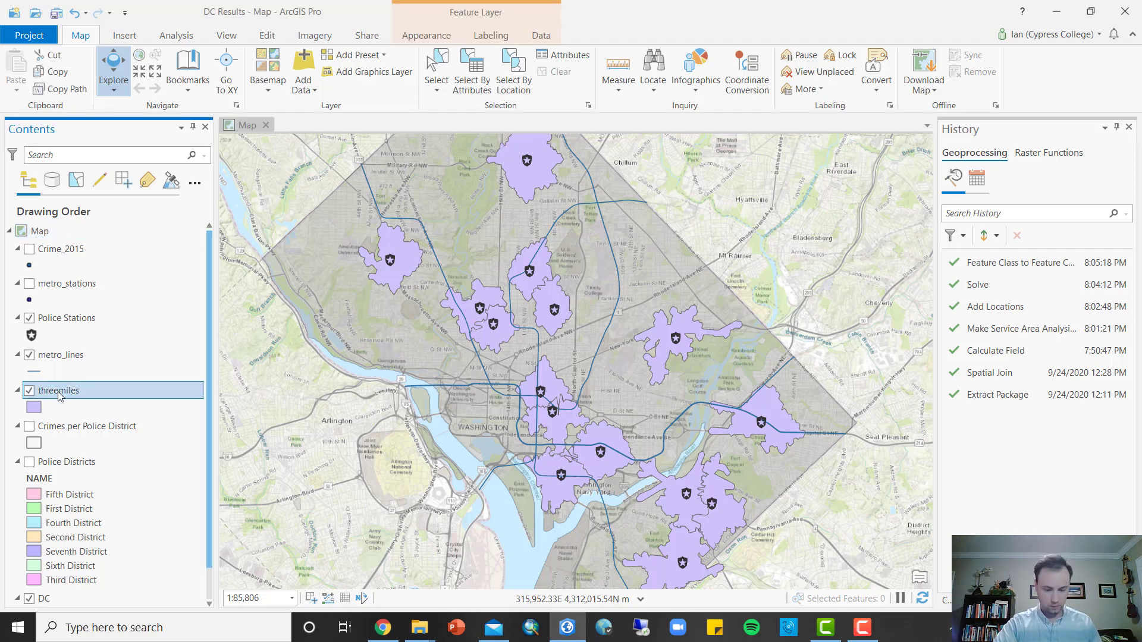
click(59, 393)
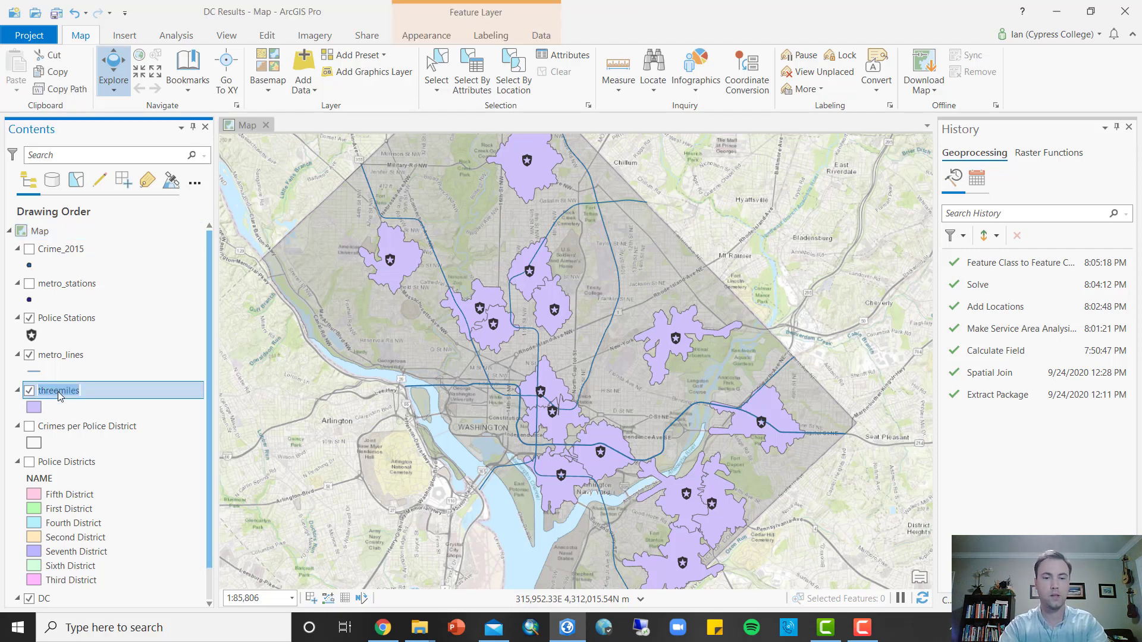
text(3 Mile Drive)
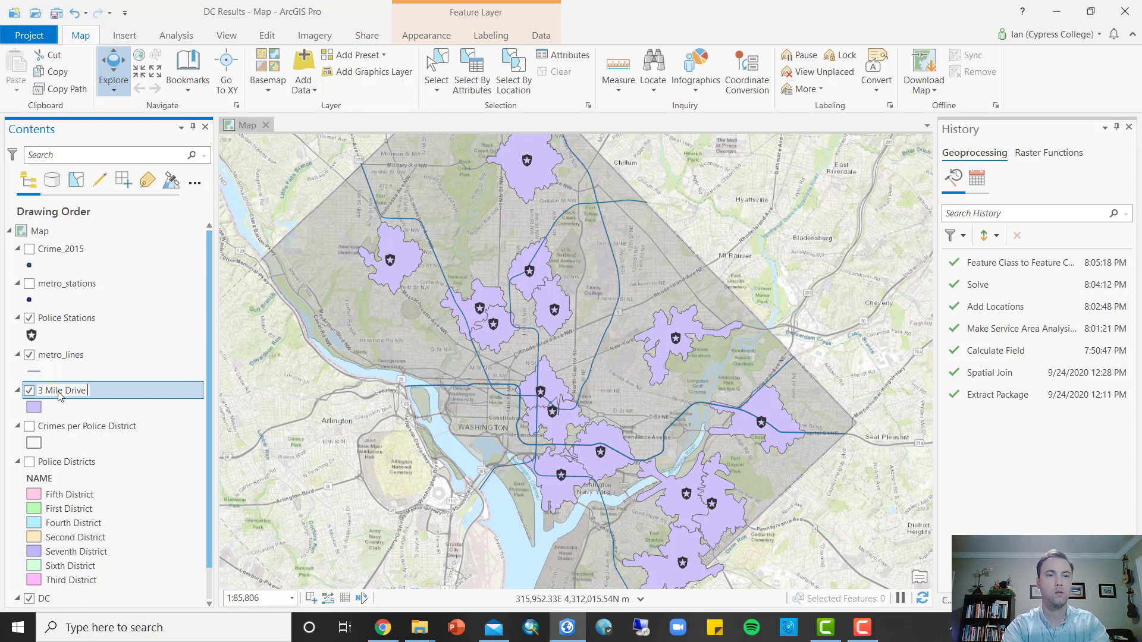
text( Time)
key(Return)
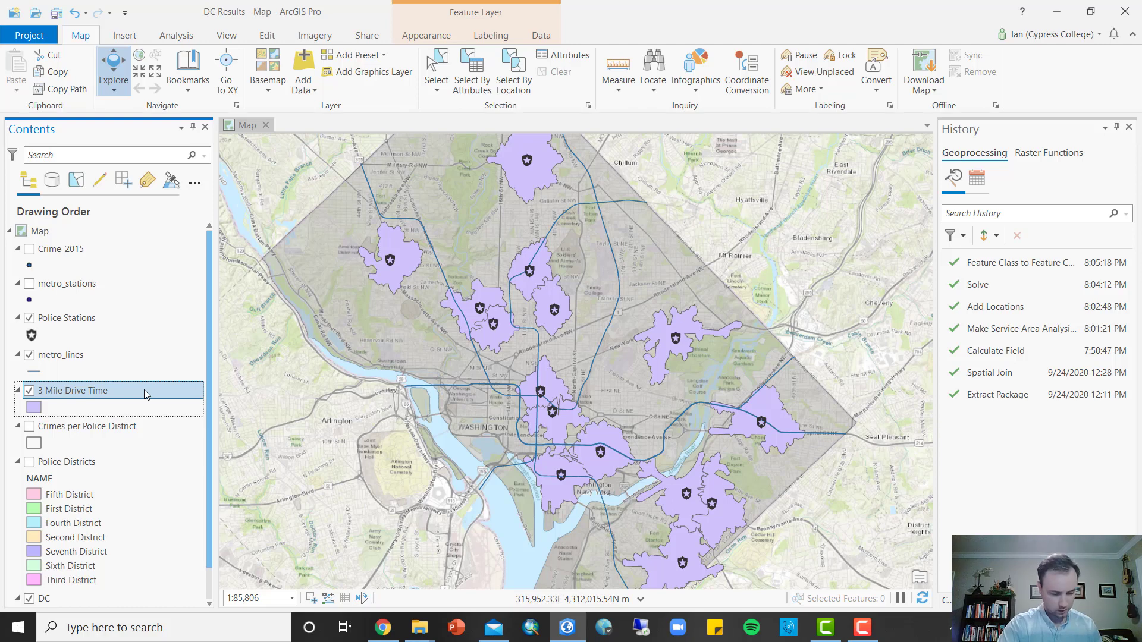
Set up a Spatial Join with 3 Mile Drive Time as the target features and Crime_2015 as the join features
click(177, 37)
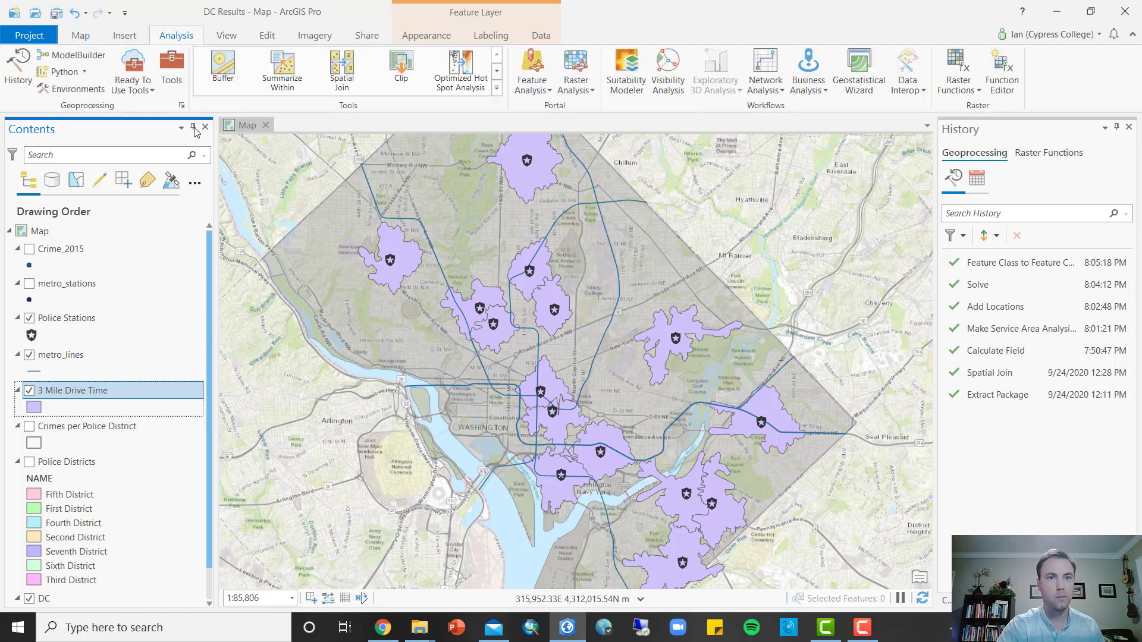
click(347, 69)
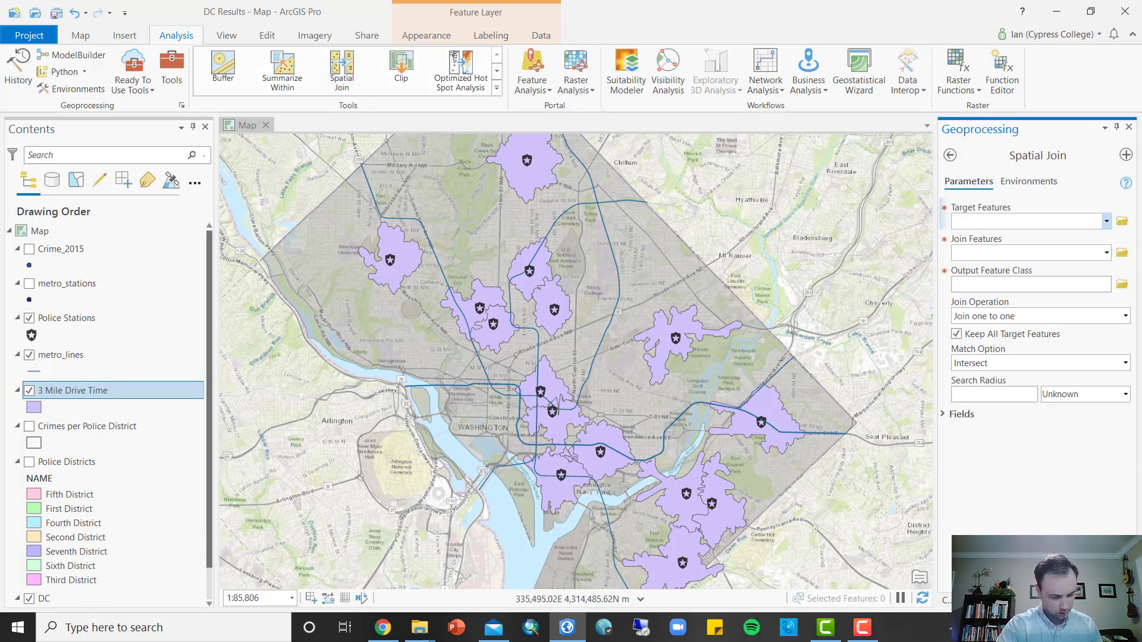
click(1106, 221)
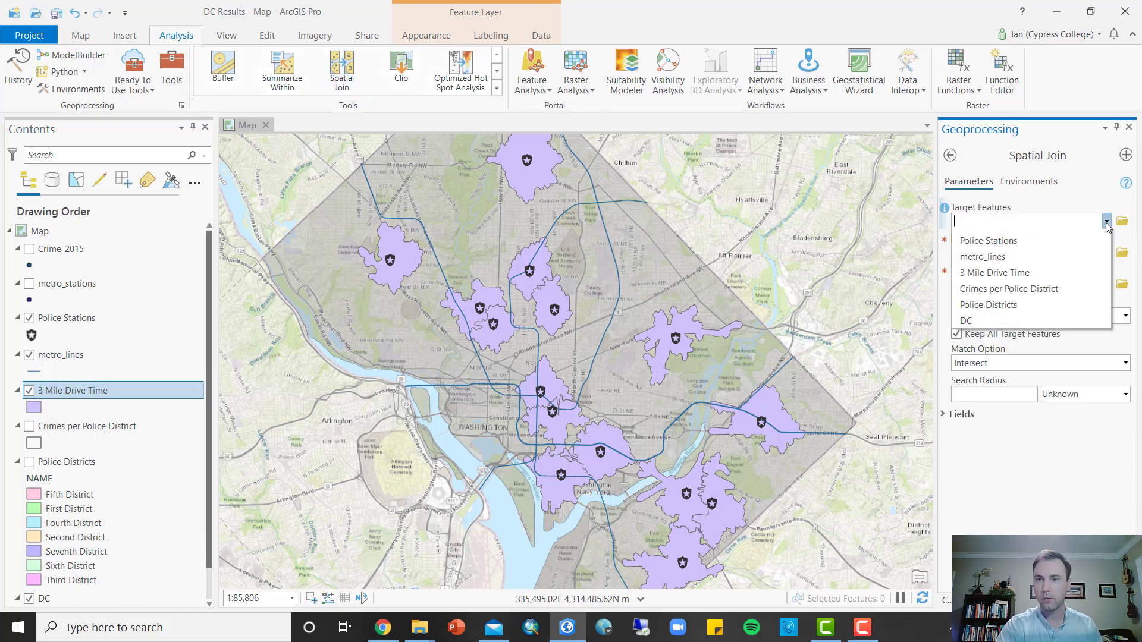
click(1030, 304)
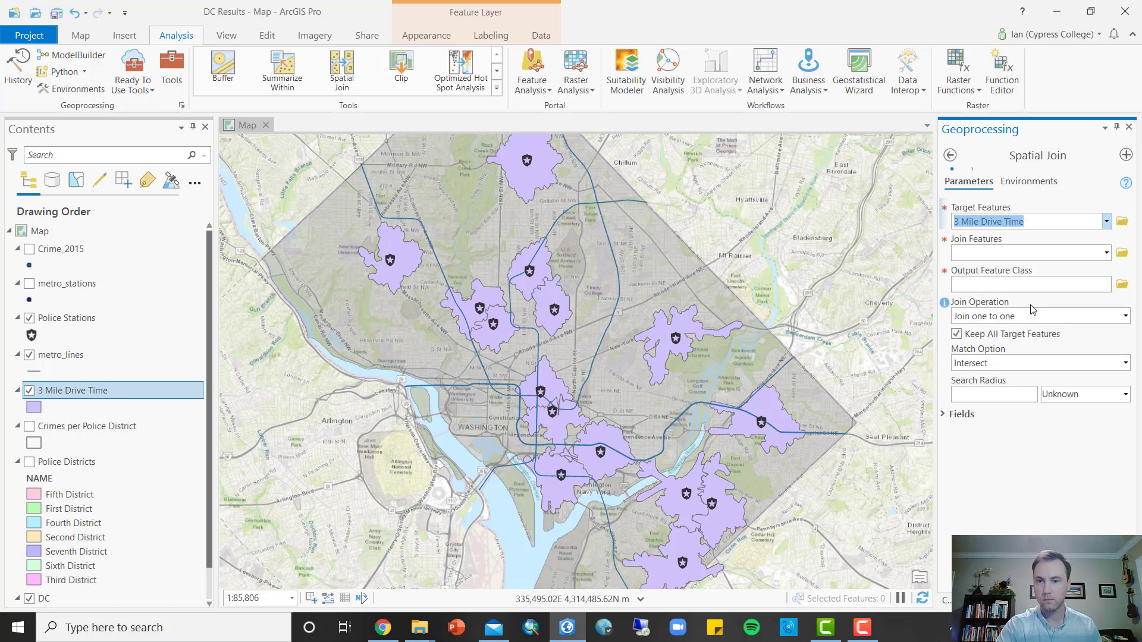
click(1095, 254)
click(1047, 268)
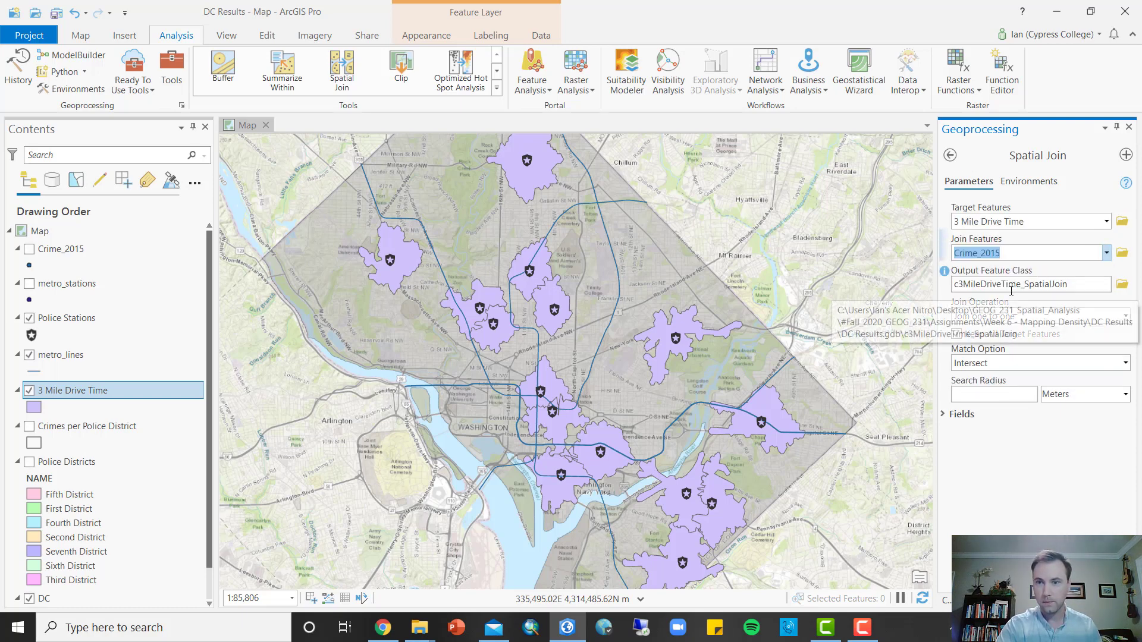
Name the Spatial Join output feature class ps_crime in DC Results.gdb and run the tool
click(1011, 284)
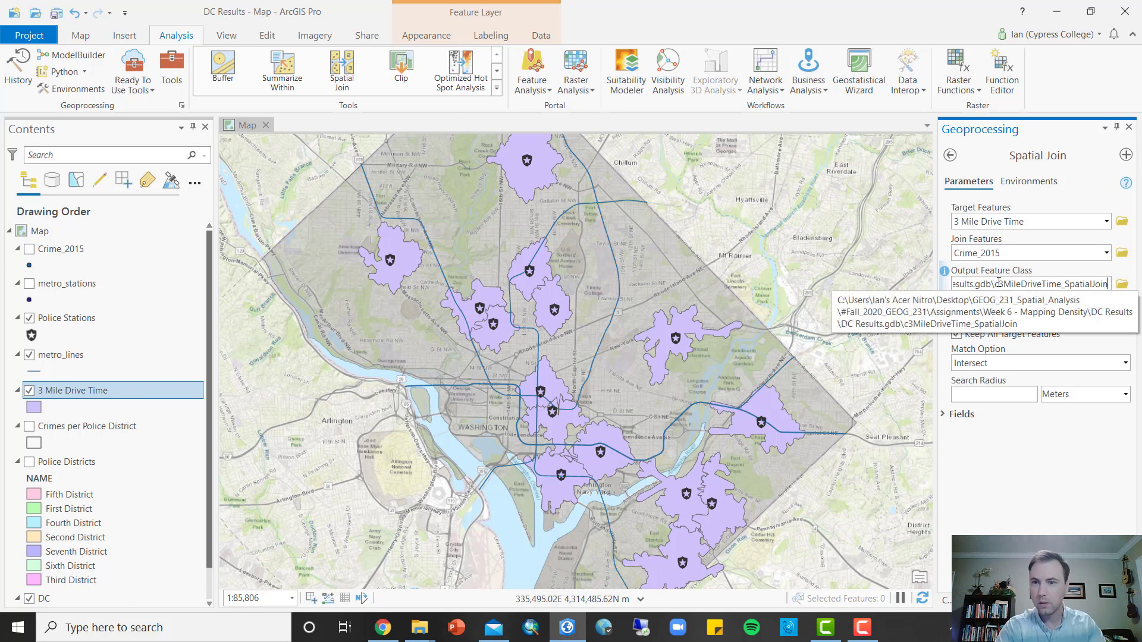
drag(996, 284, 1126, 295)
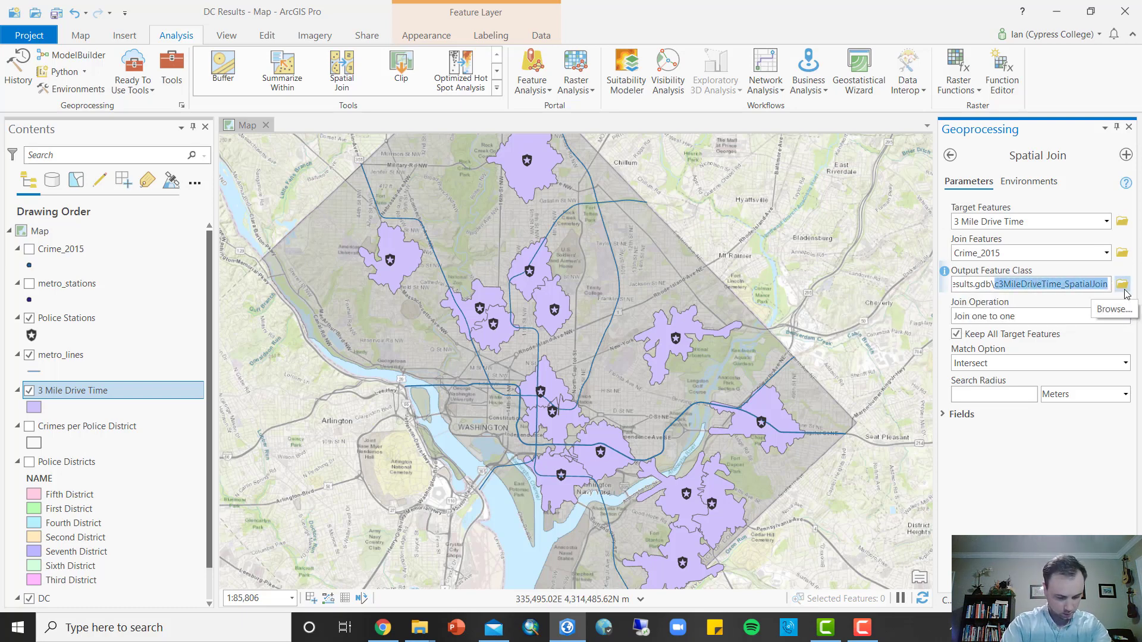
text(ps_)
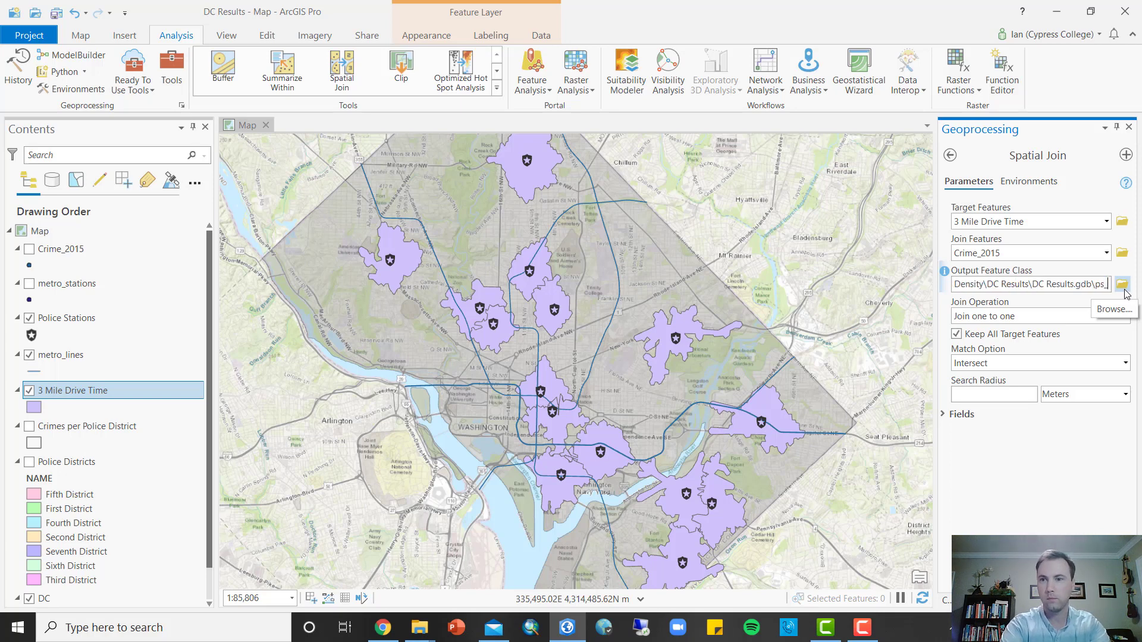
text(crime)
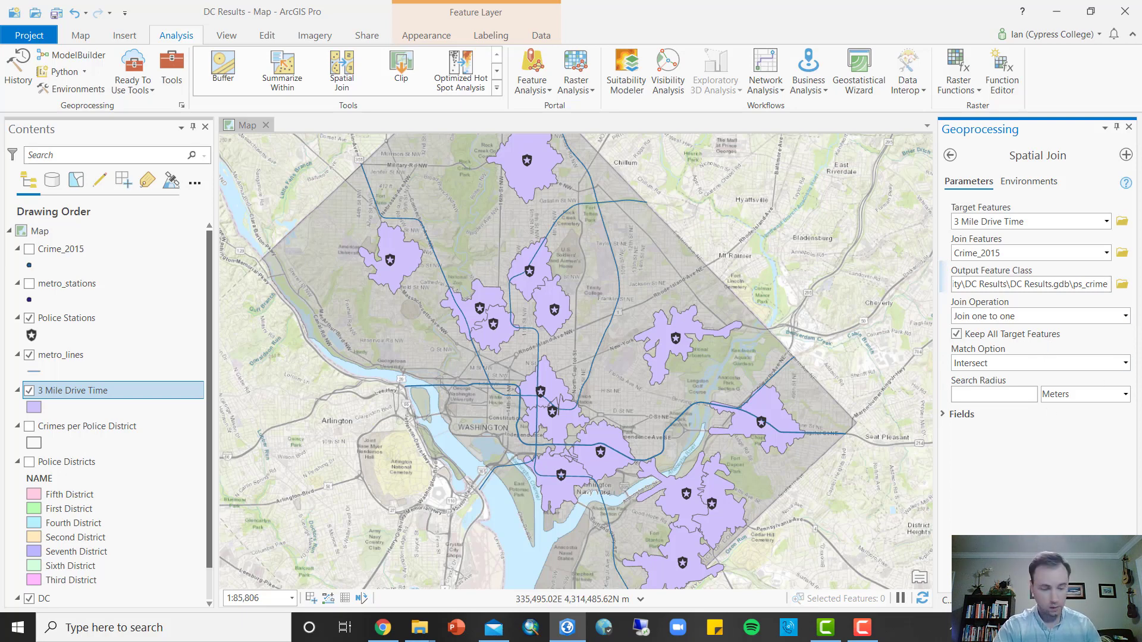
click(1100, 577)
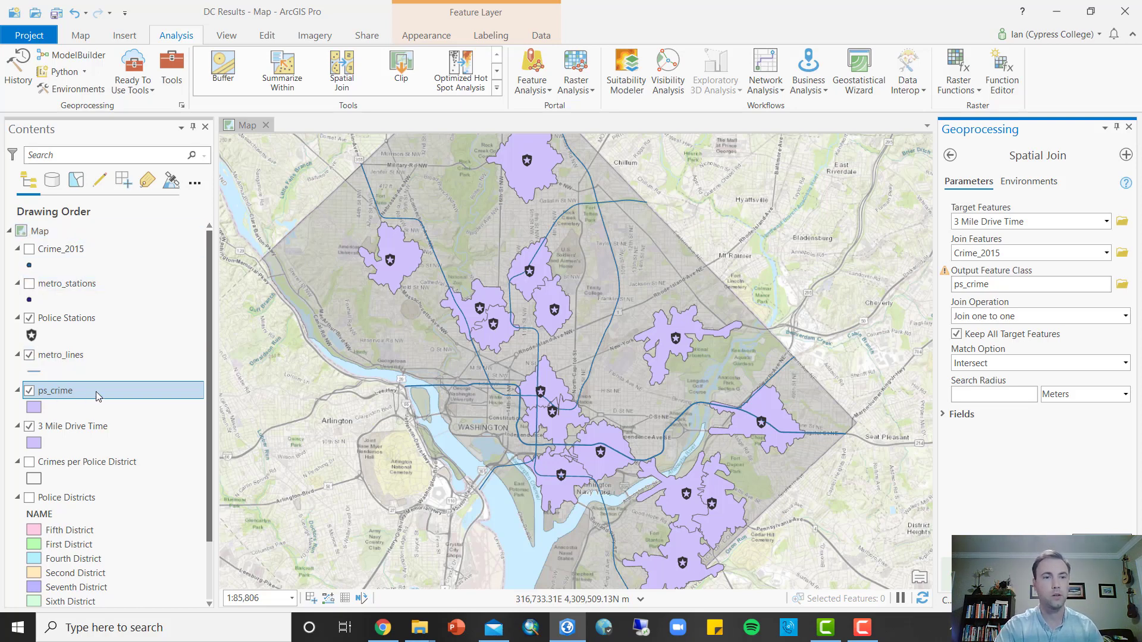
Show the Crime_2015 points over the drive-time areas for comparison, hide them again, and close the Spatial Join tool
click(29, 250)
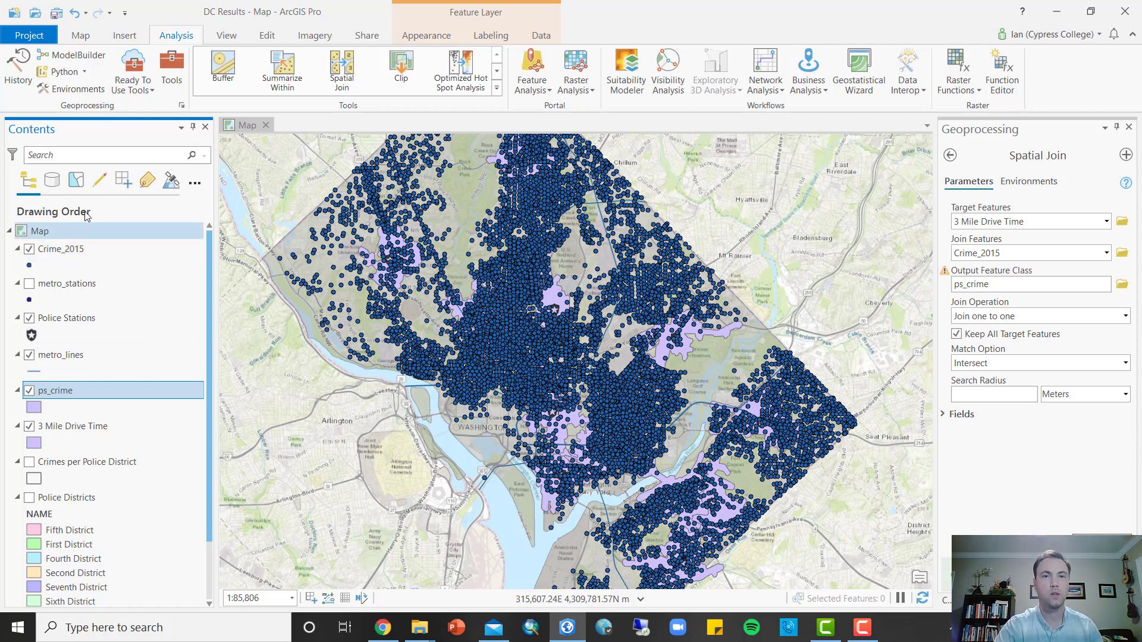
click(28, 250)
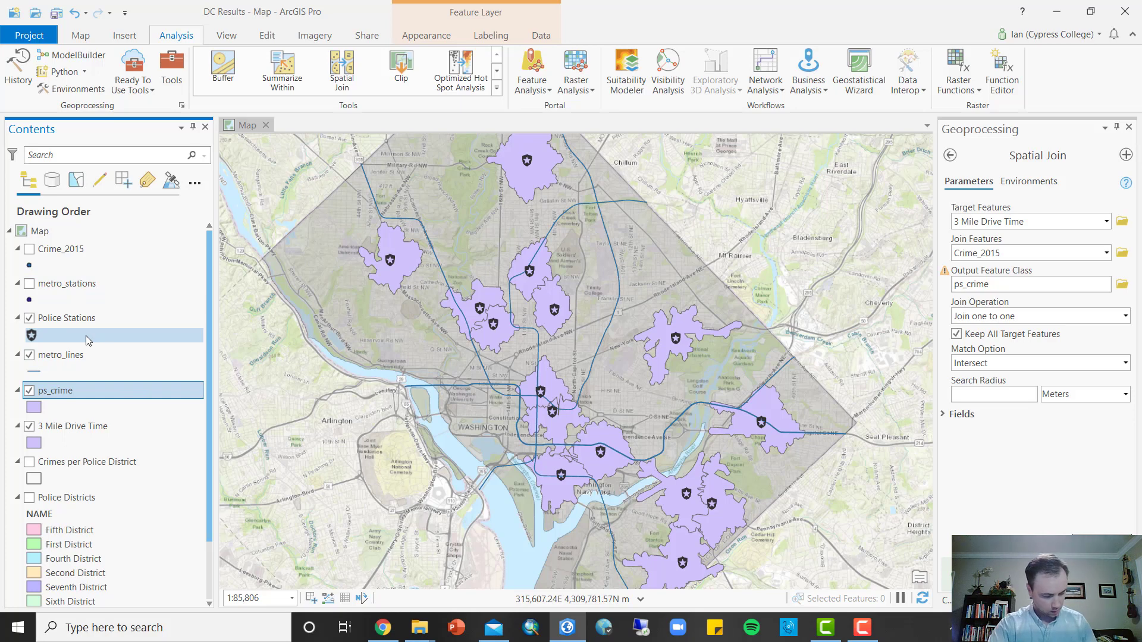
click(1128, 127)
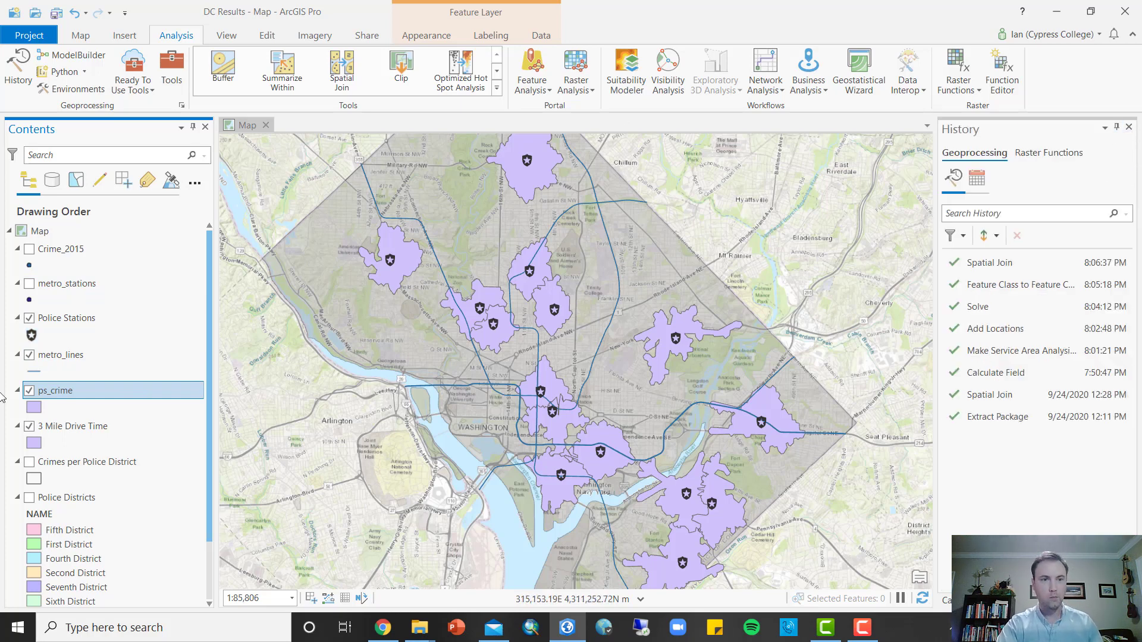
Rename the ps_crime layer to Police Station Crime
click(72, 391)
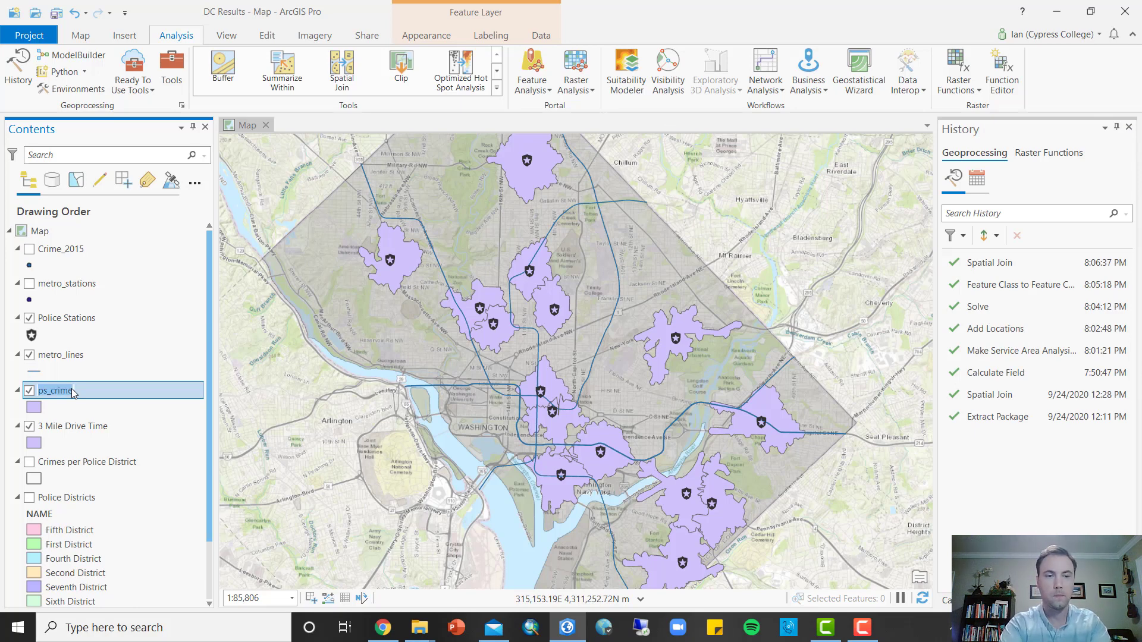
text(Police Station)
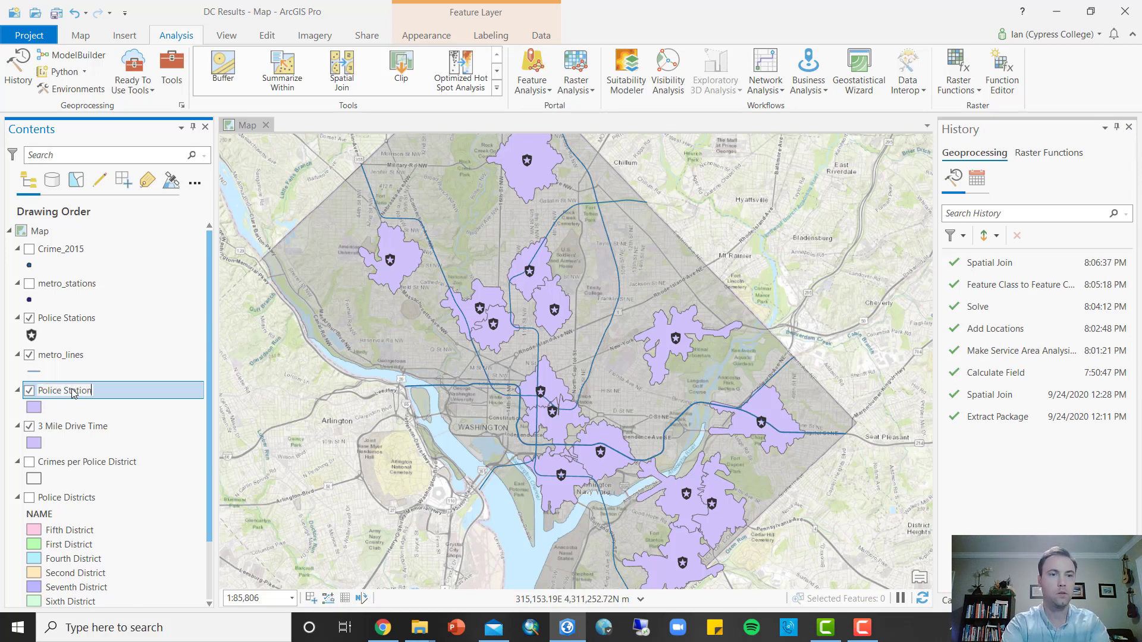
text( Crime)
key(Return)
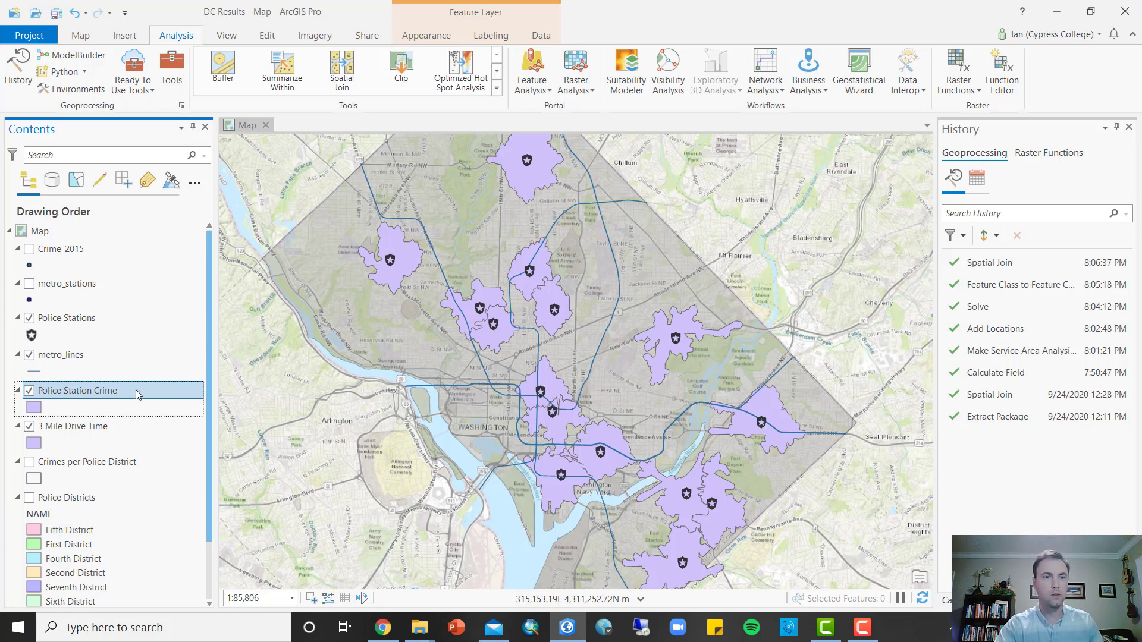
Symbolize the Police Station Crime layer with Graduated Colors based on the Join_Count field
click(427, 35)
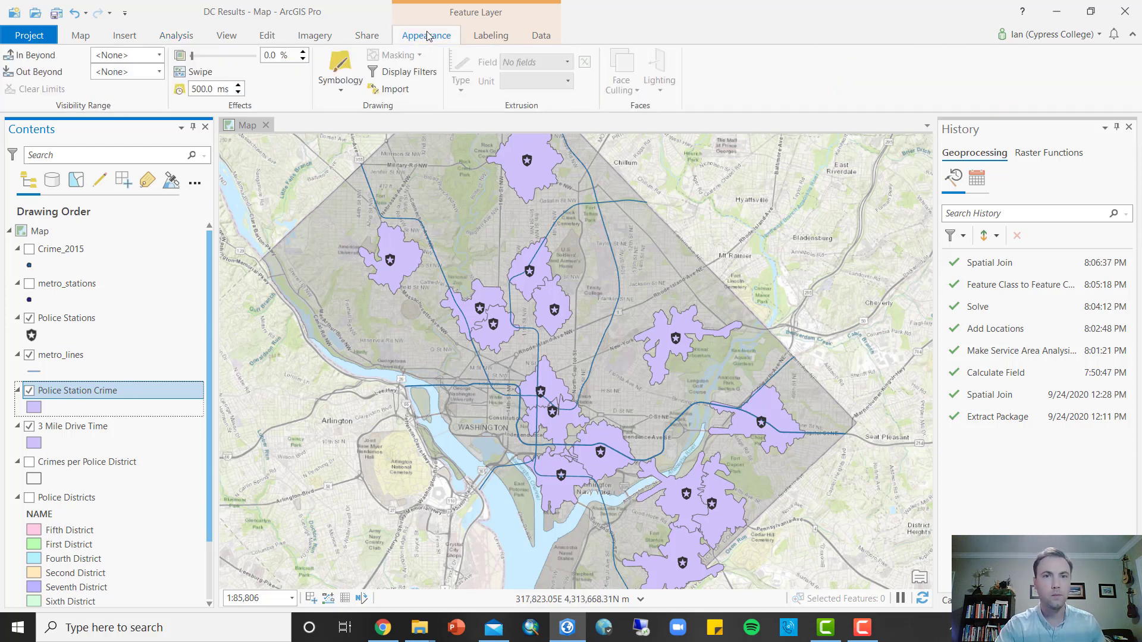
click(347, 91)
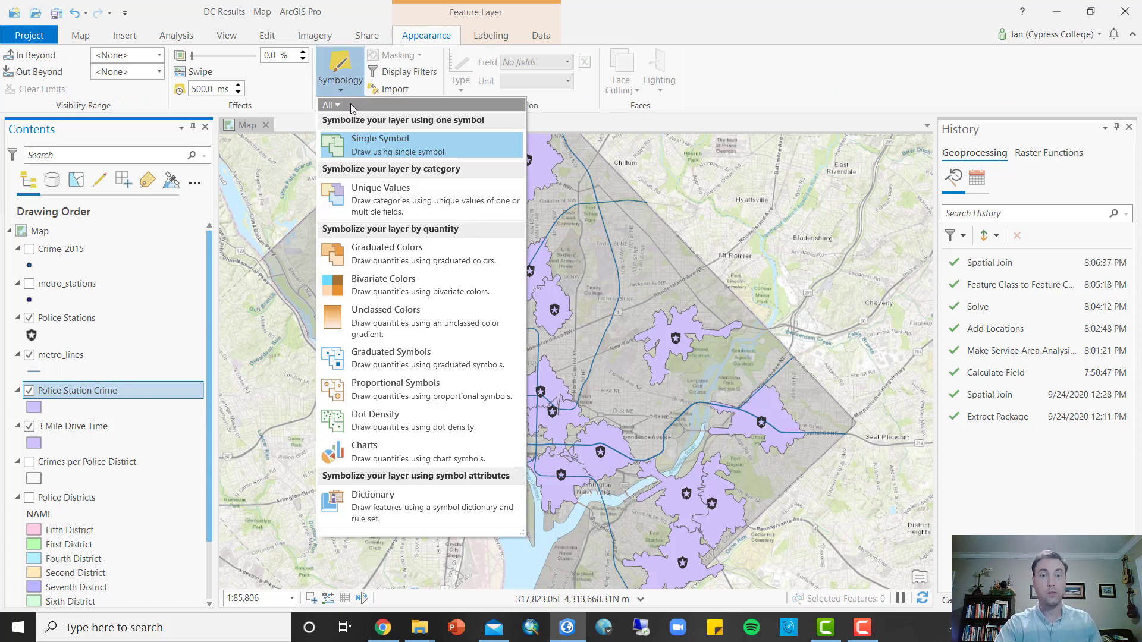
click(469, 256)
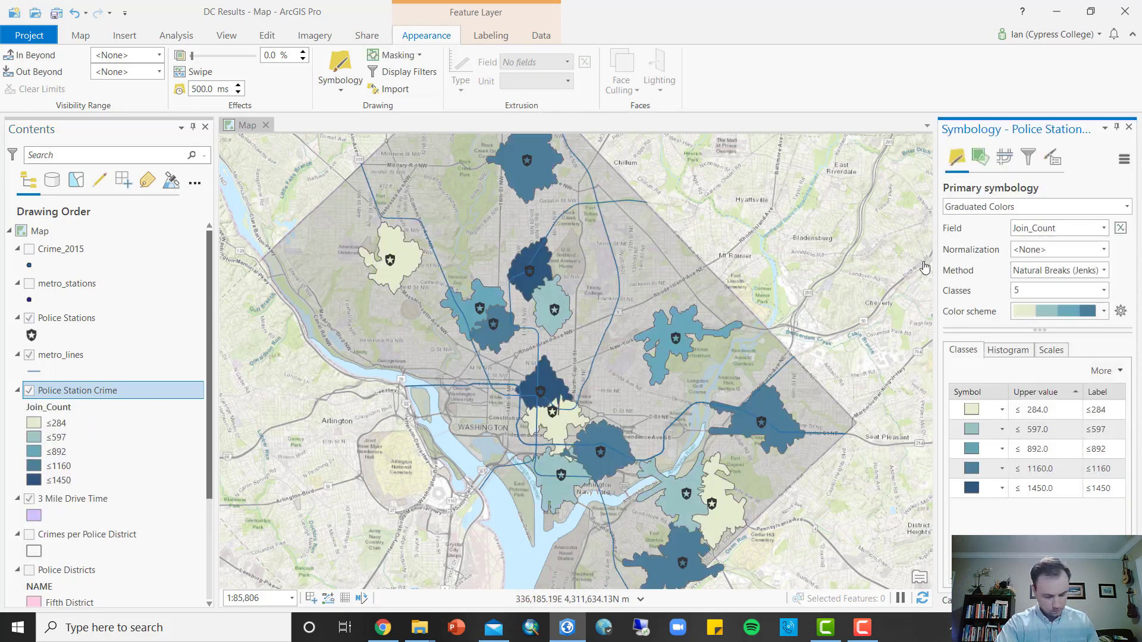
click(1104, 229)
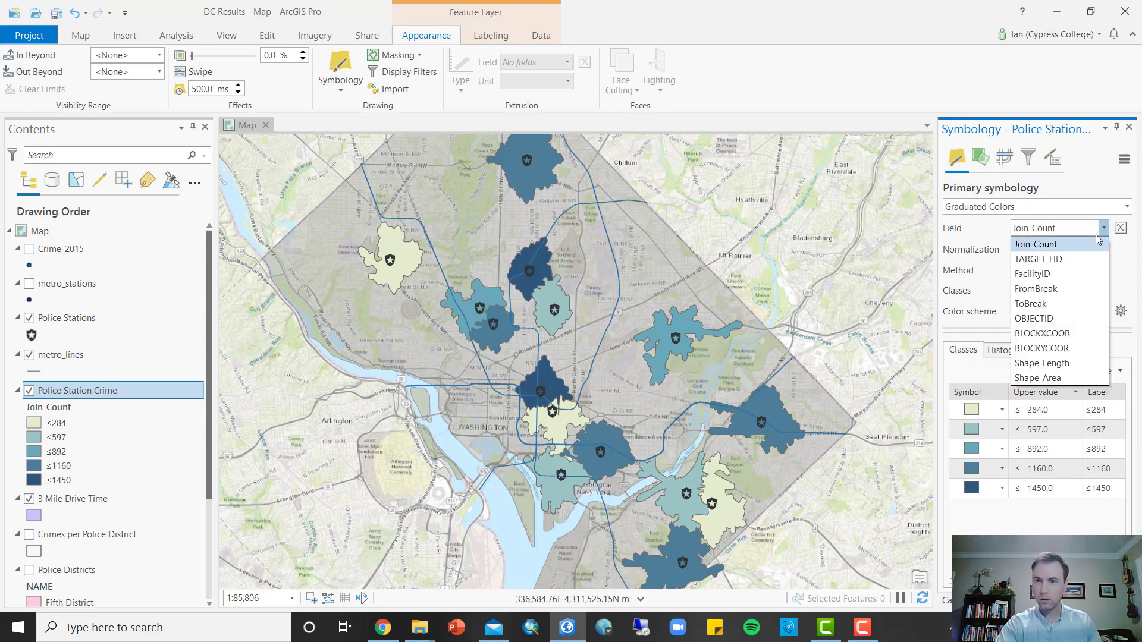
click(1056, 250)
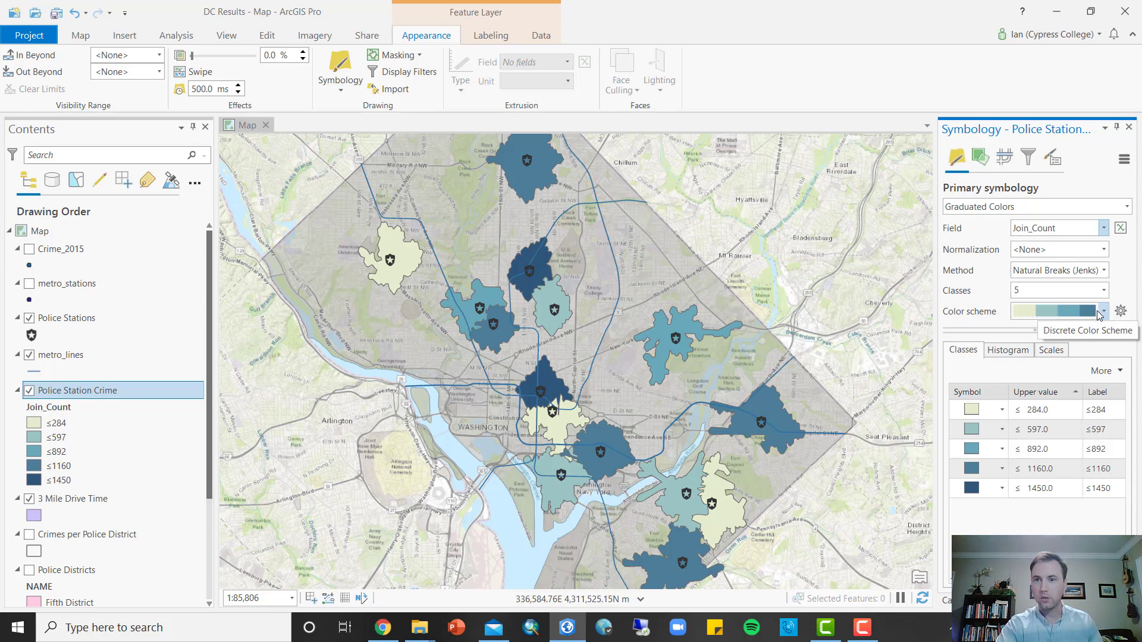
Apply the Reds (5 Classes) color scheme to the Police Station Crime layer, with scheme names shown, and save the project
click(1101, 311)
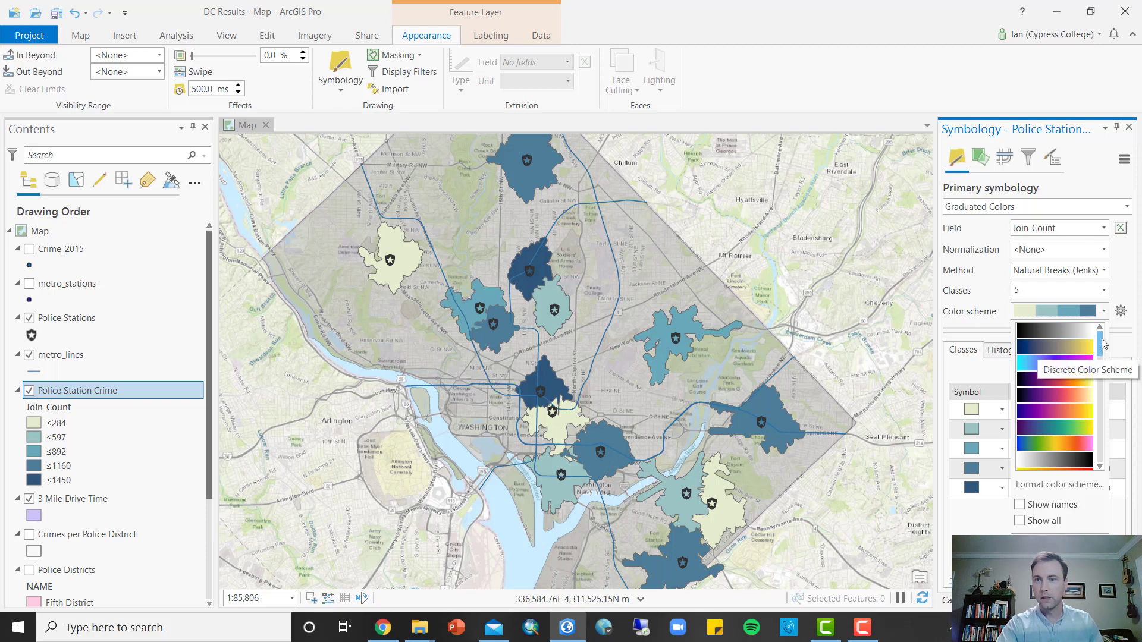
drag(1100, 343, 1101, 365)
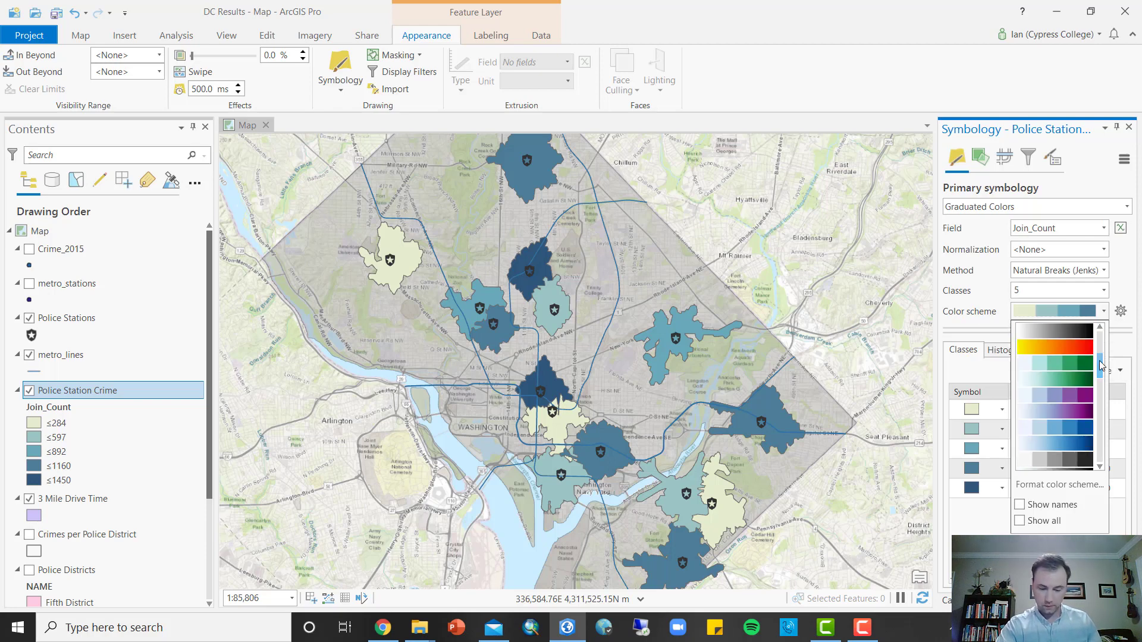
click(1045, 506)
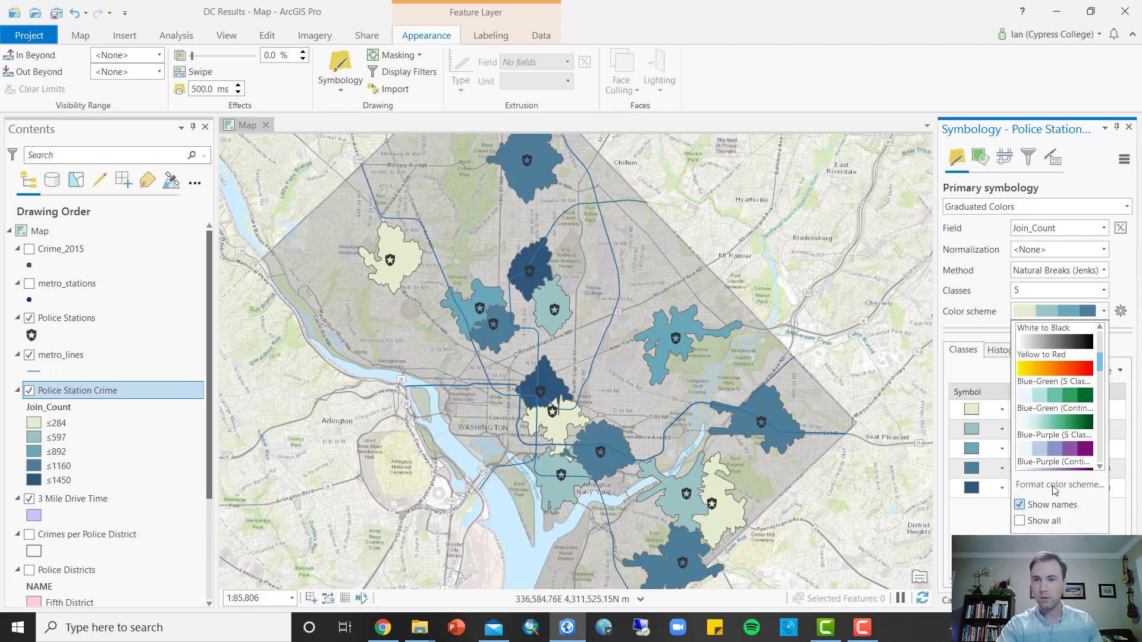
drag(1101, 364, 1102, 433)
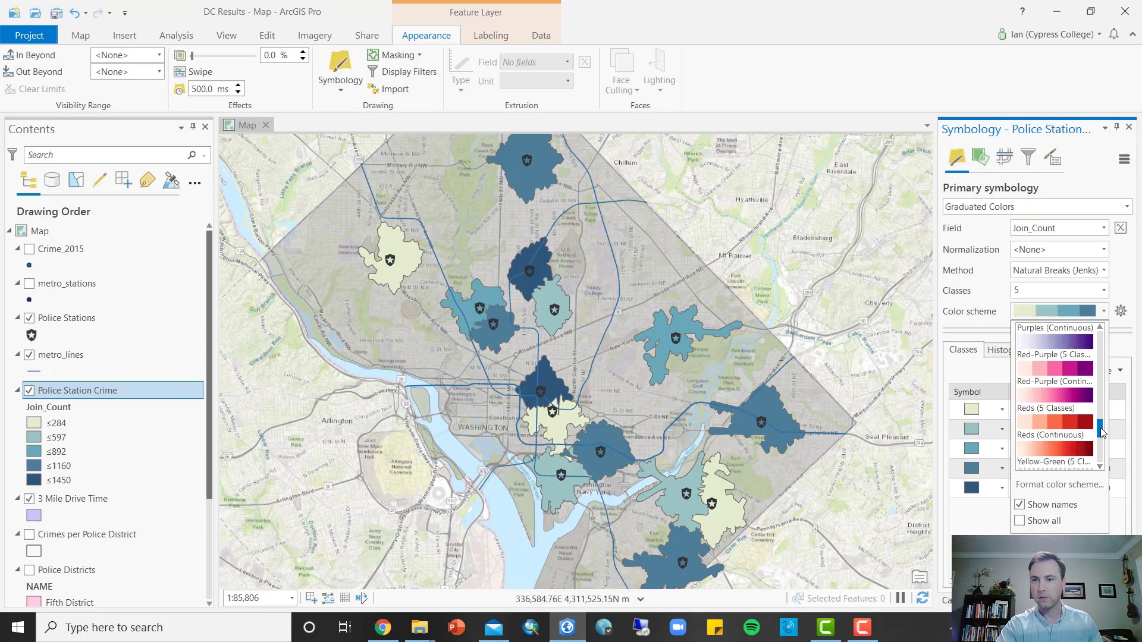
click(1051, 424)
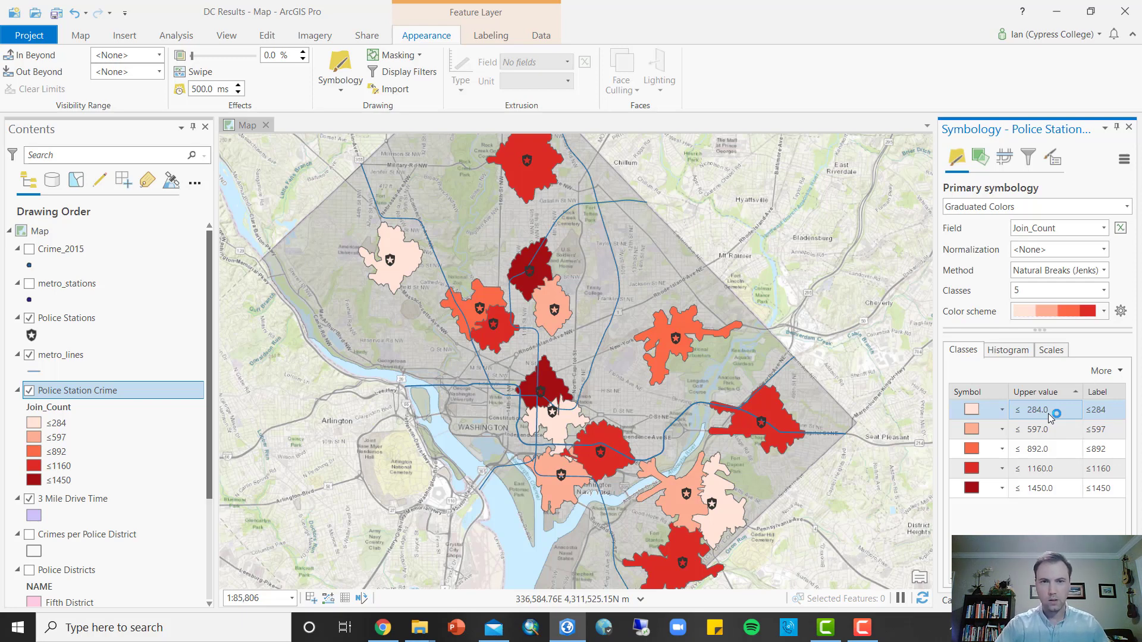
click(56, 13)
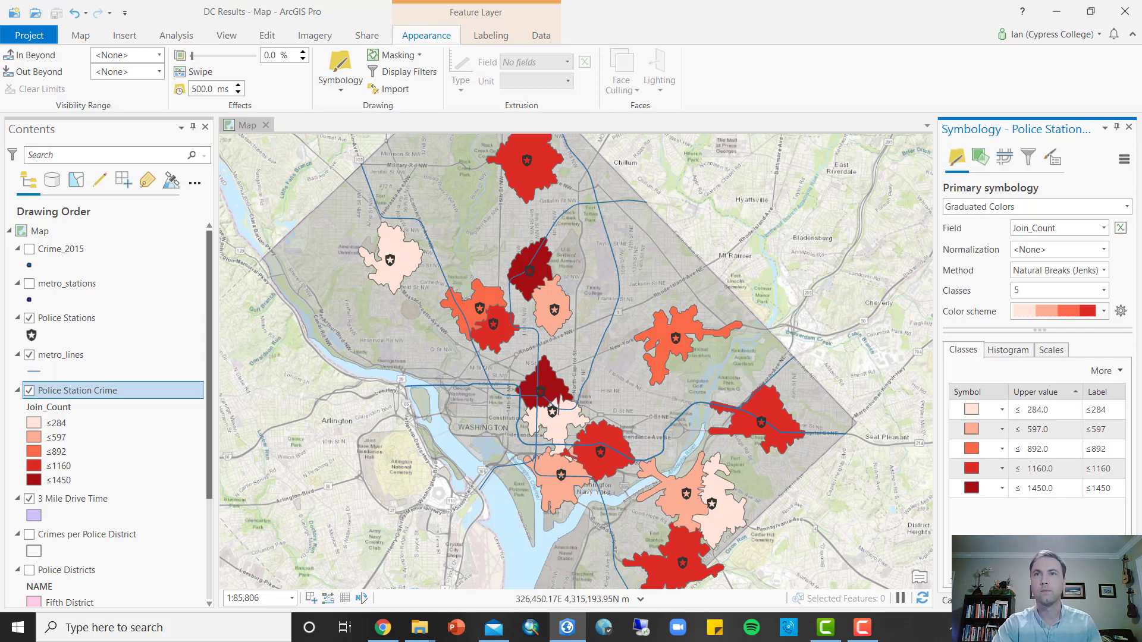
key(F10)
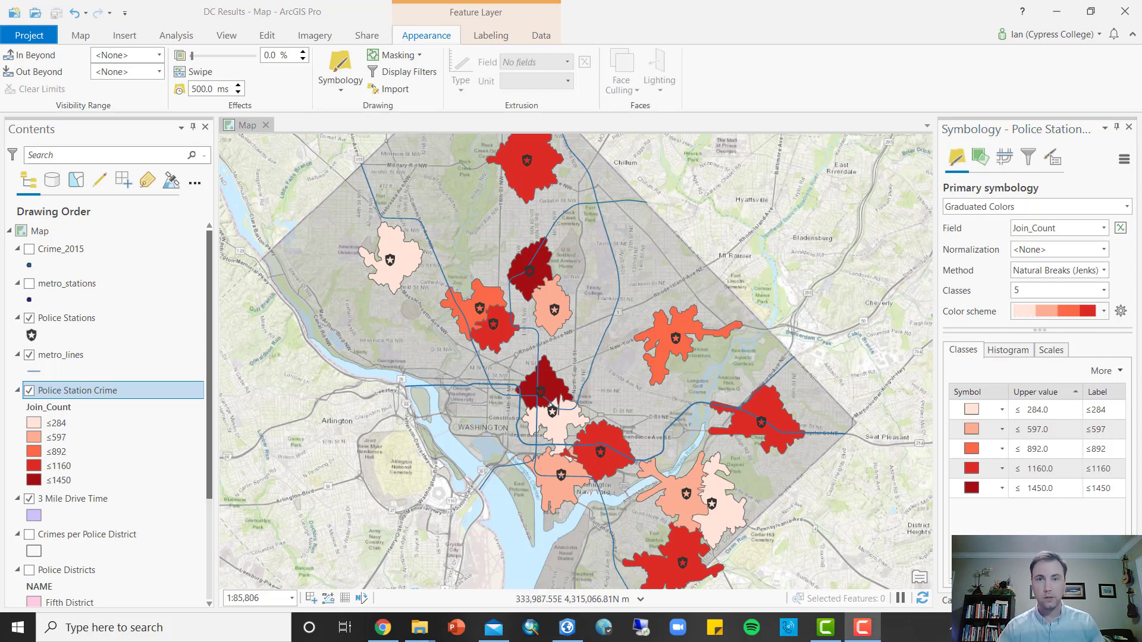